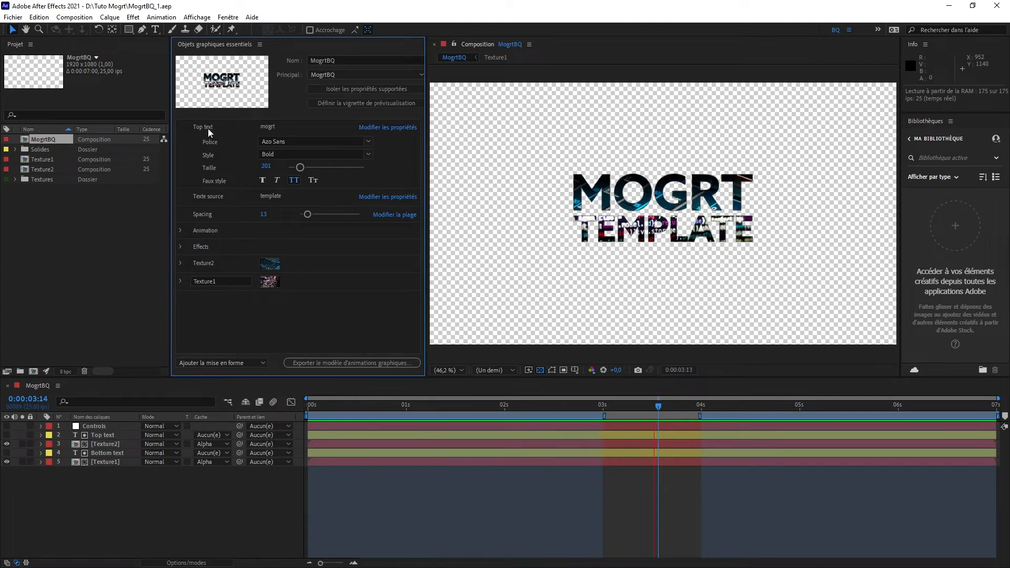
Examine the Animation controls of the motion graphics template and stop the preview playback
left_click(180, 231)
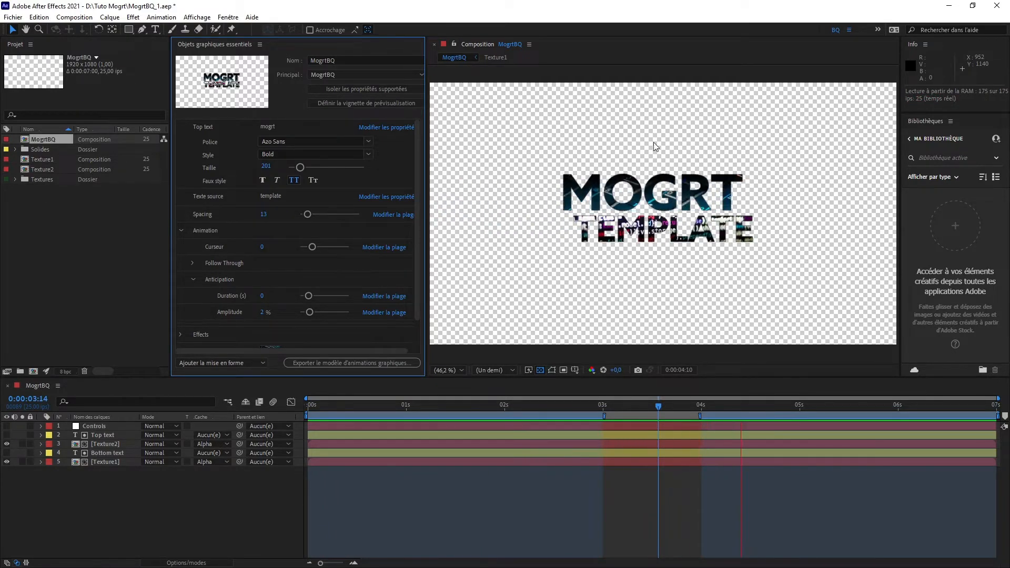
left_click(181, 230)
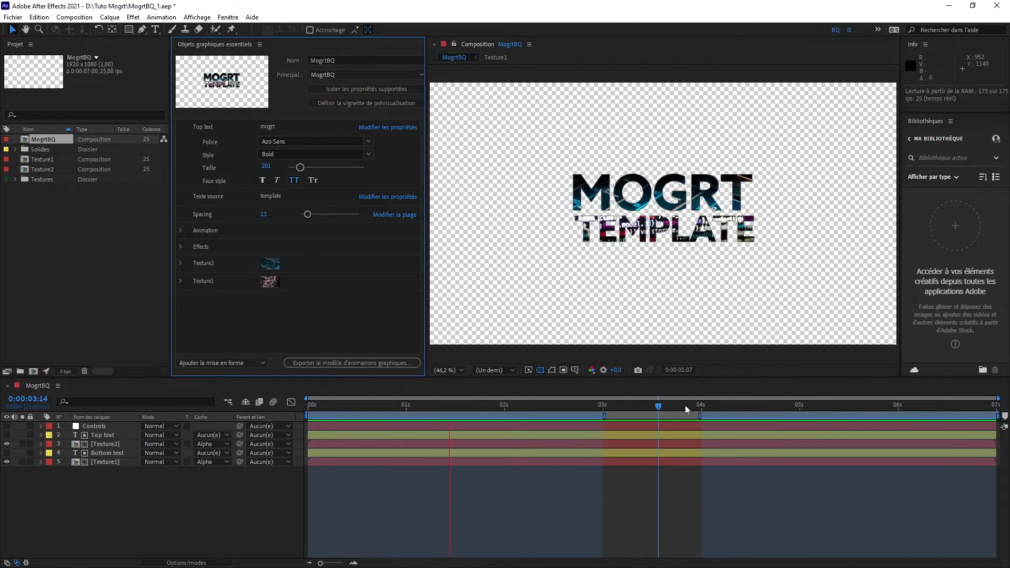
left_click(658, 413)
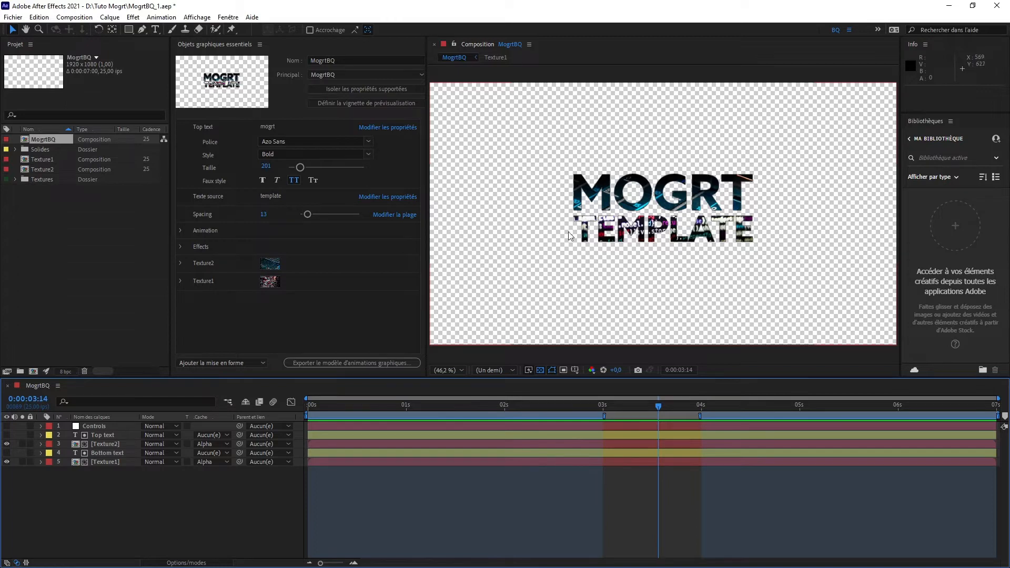
Delete the MogrtBQ, Solides, Texture1 and Texture2 items from the project and close the Essential Graphics panel
left_click(50, 171, "shift")
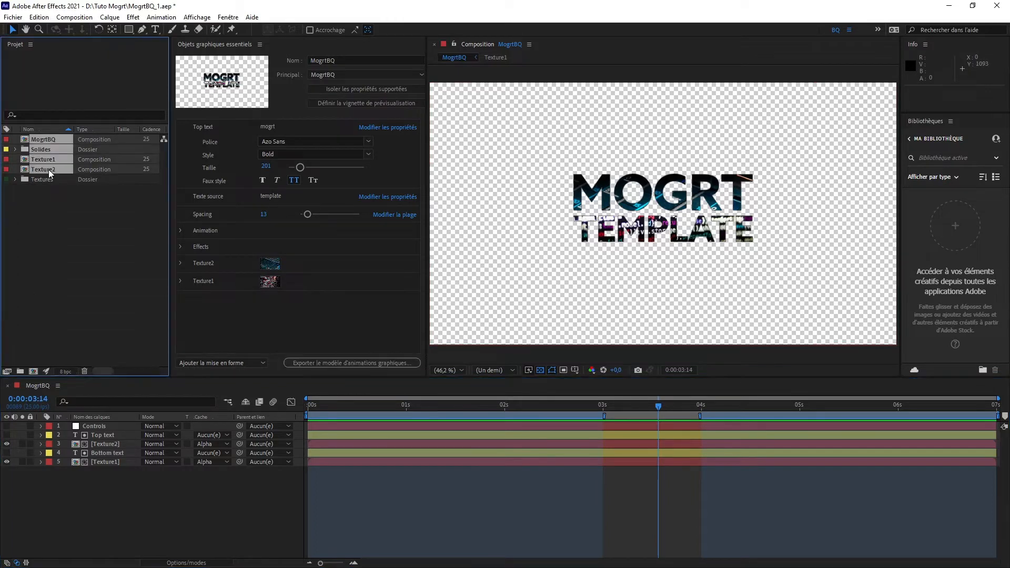
key("Delete")
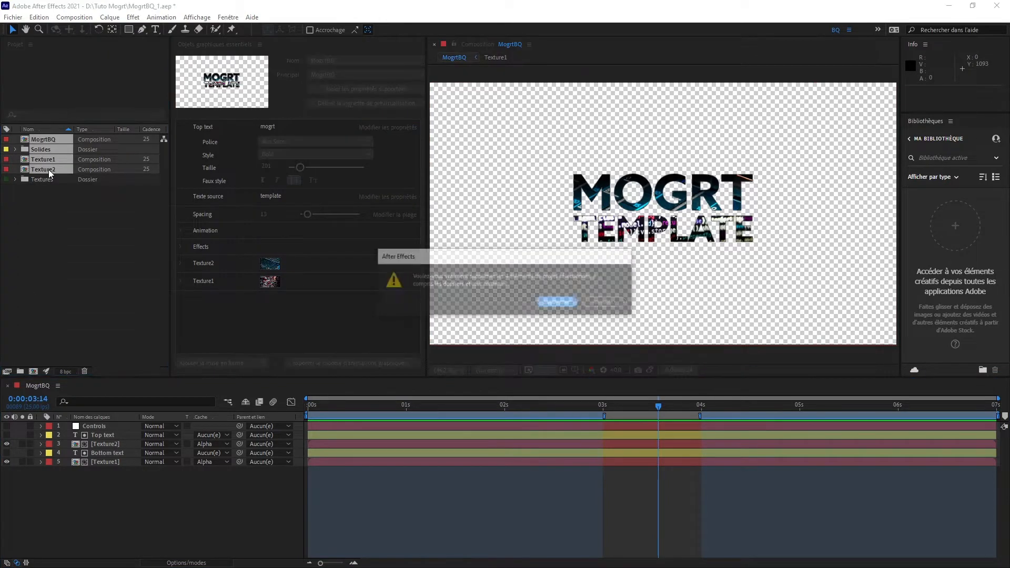
key("Return")
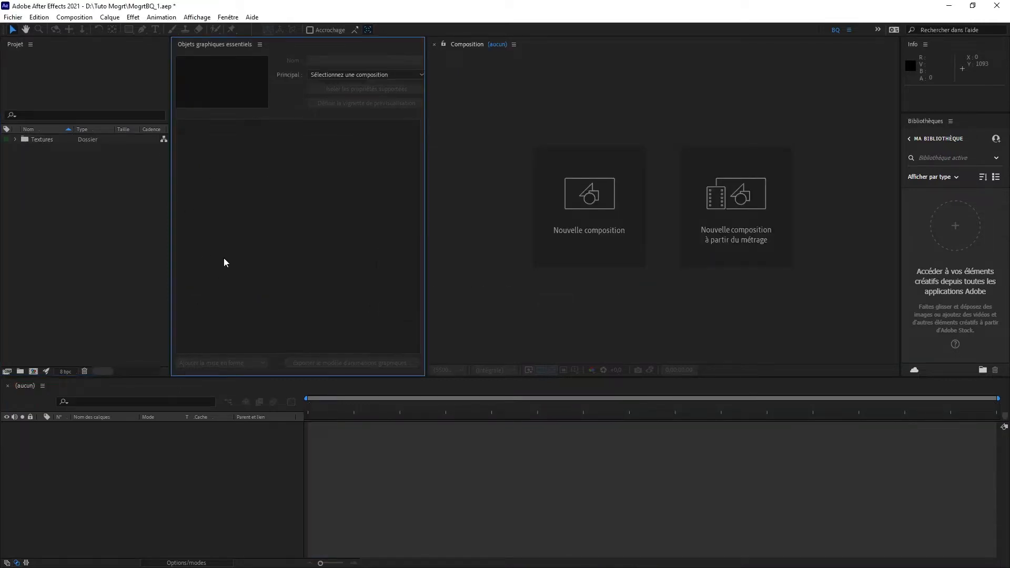
key("ctrl+w")
Create a new HDTV 1080 25 composition named MogrtBQ and turn off its transparency grid
left_click(475, 228)
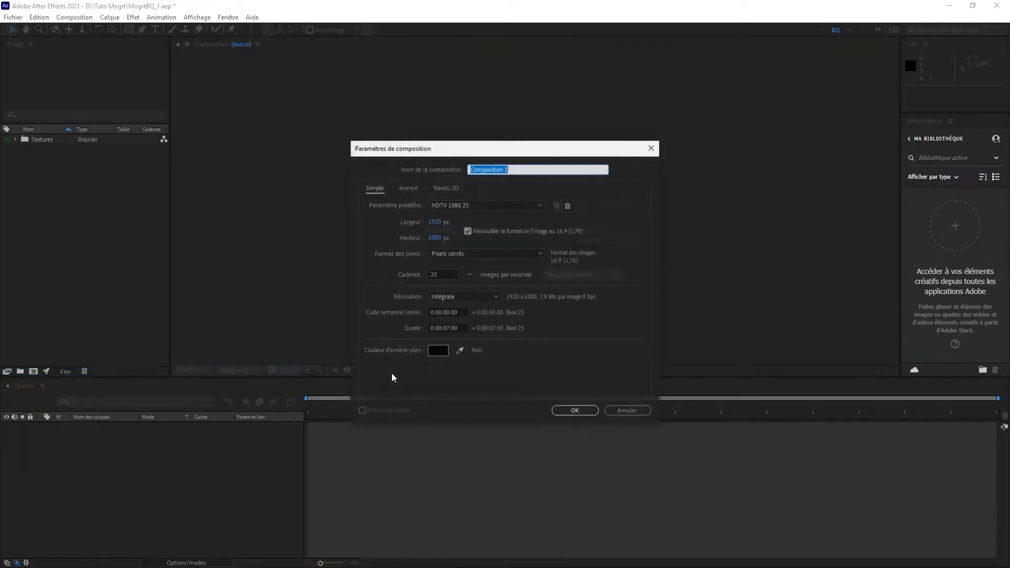
type("MogrtBQ")
left_click(574, 411)
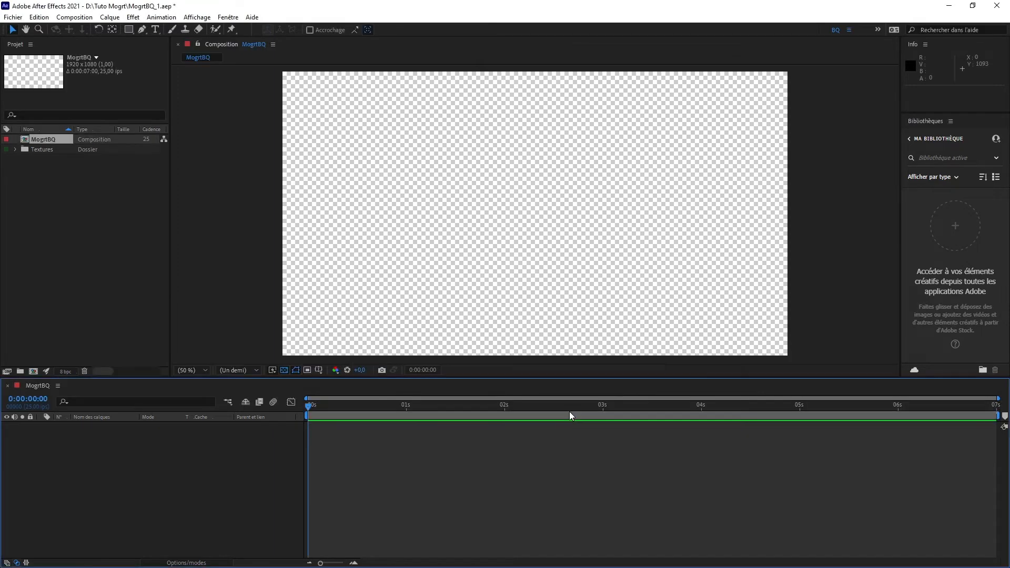
left_click(284, 370)
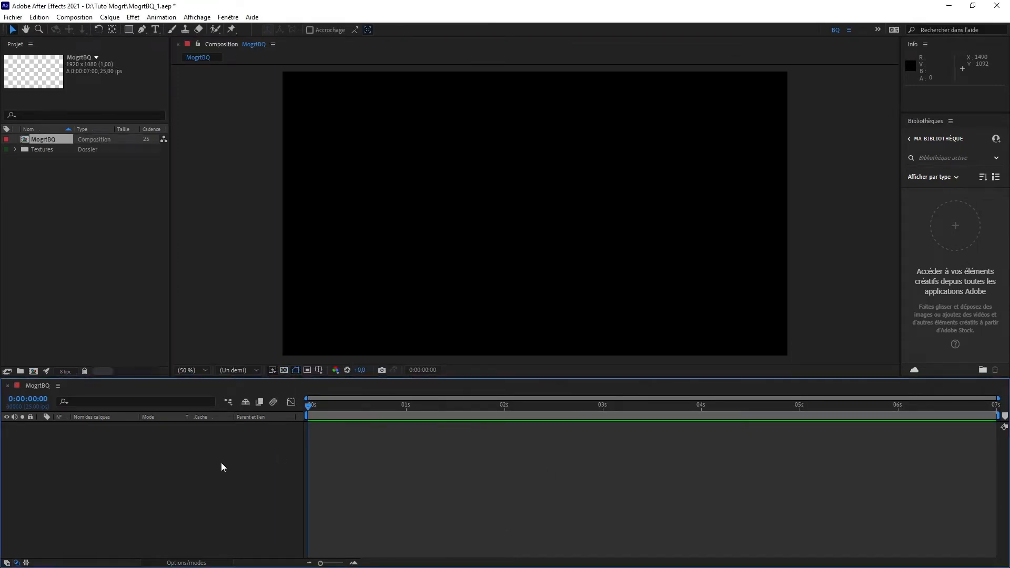
Create a text layer reading "template" in the lower part of the frame and another reading "mogrt" above it
left_click(155, 29)
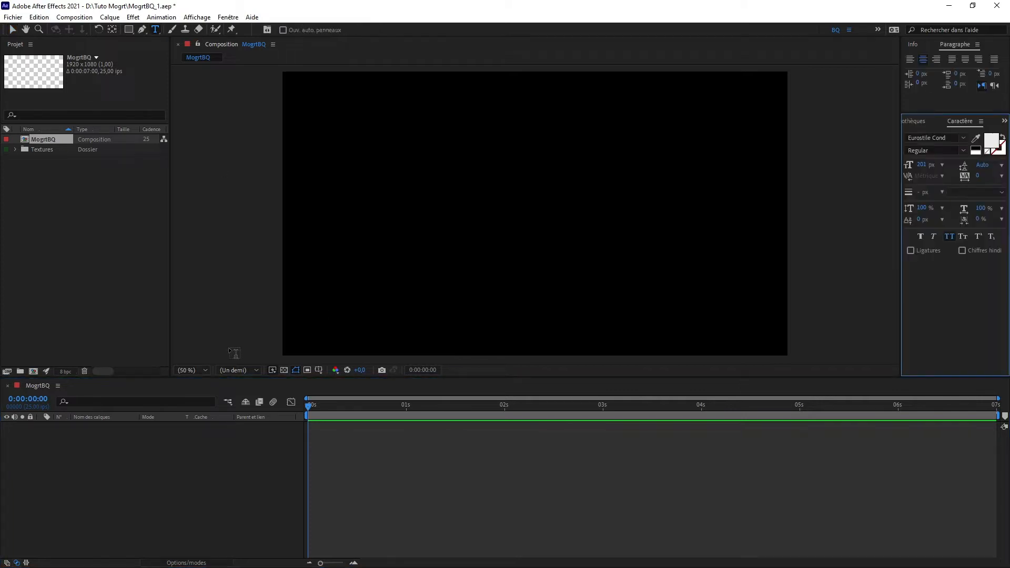
left_click(480, 303)
type("templa")
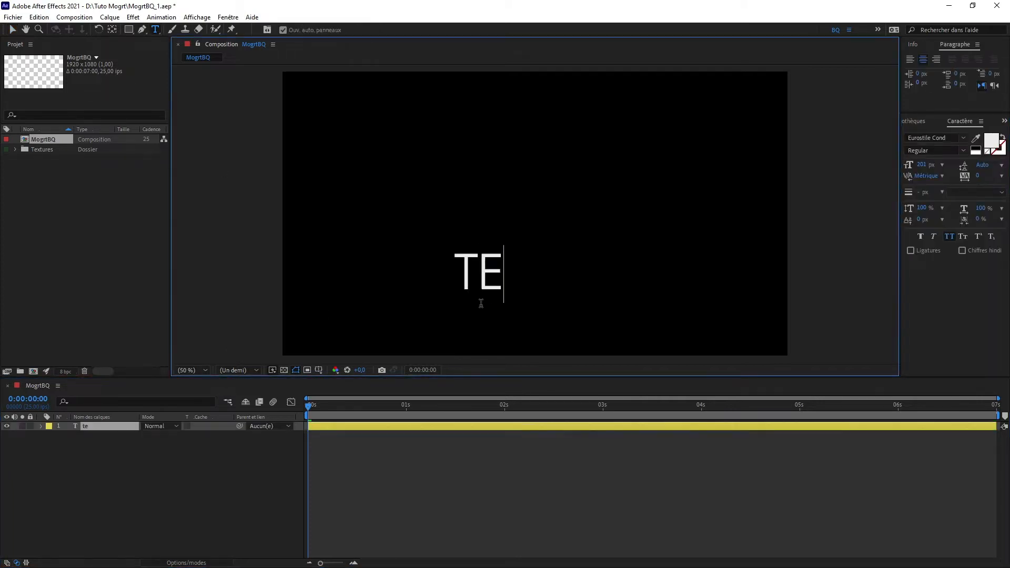
type("te")
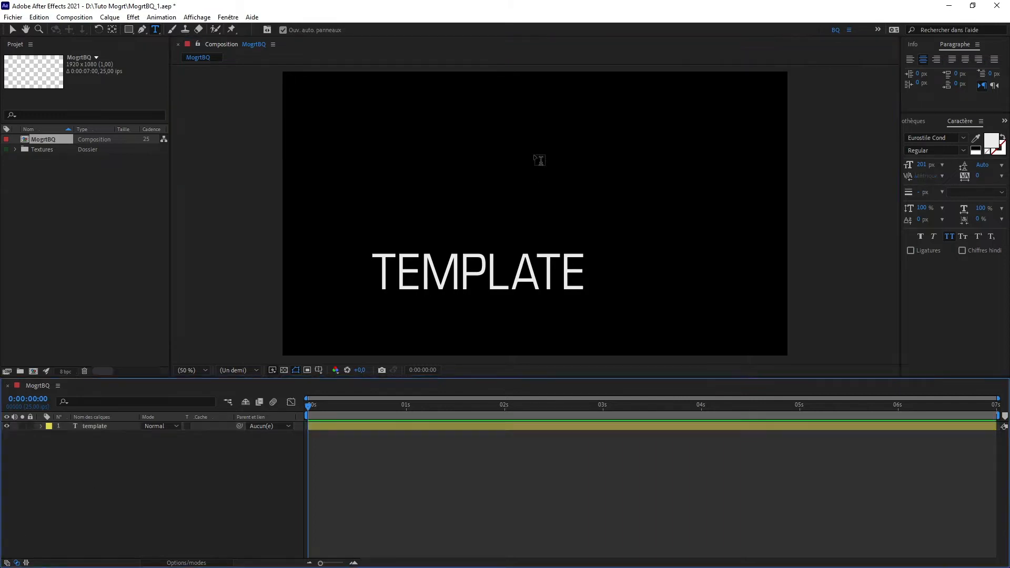
left_click(535, 160)
type("mogrt")
key("Escape")
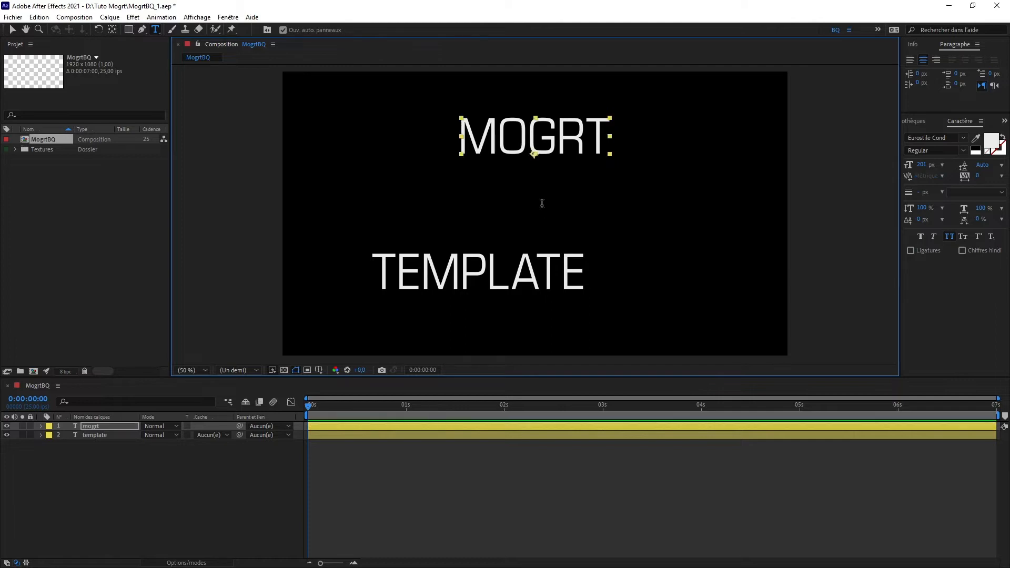
Set the font of both text layers to Azo Sans Bold, filtering the fonts to favourites
left_click_drag(112, 504, 139, 424)
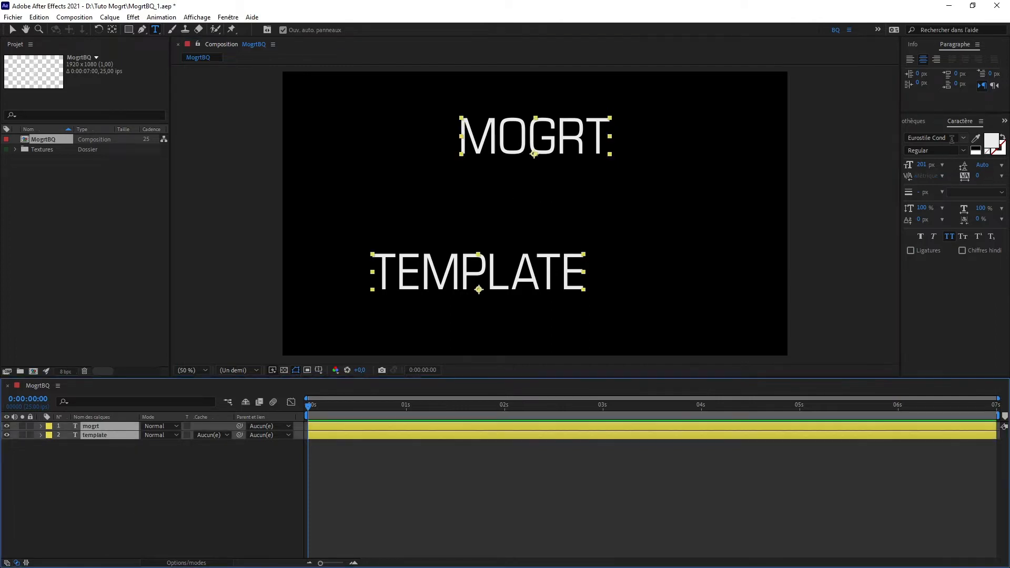
left_click(963, 139)
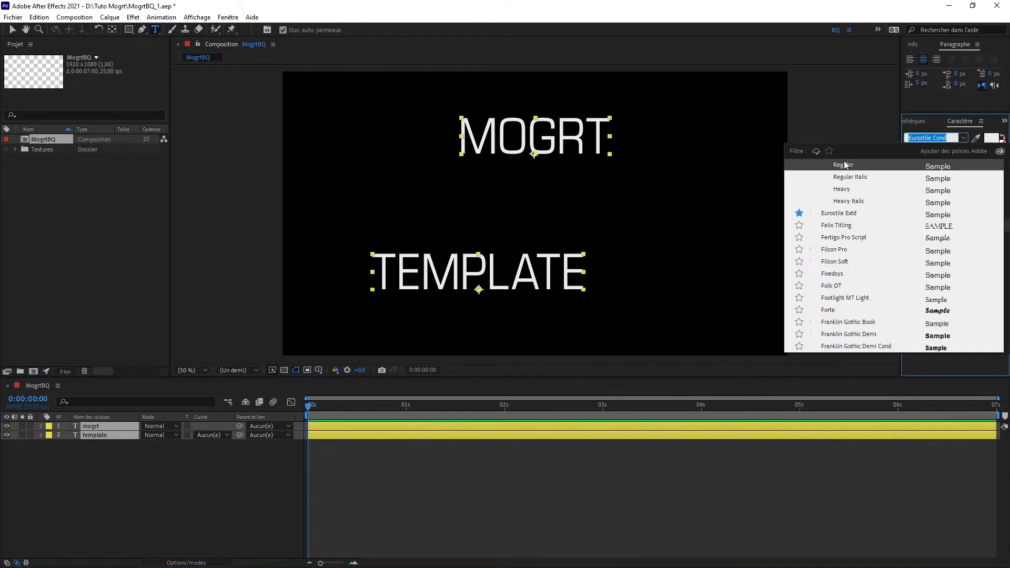
scroll(845, 165, "up", 2)
left_click(830, 151)
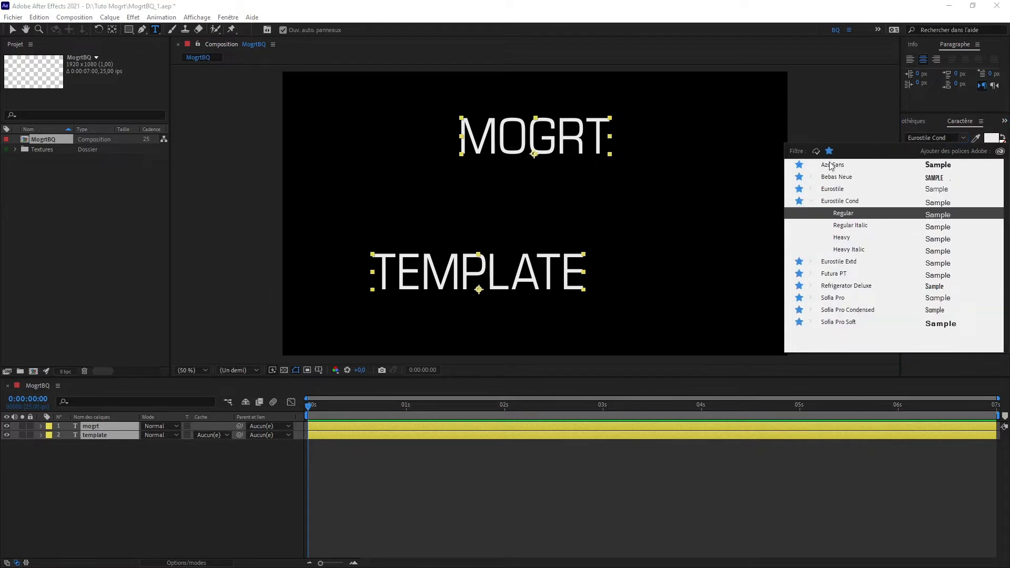
left_click(832, 167)
left_click(141, 479)
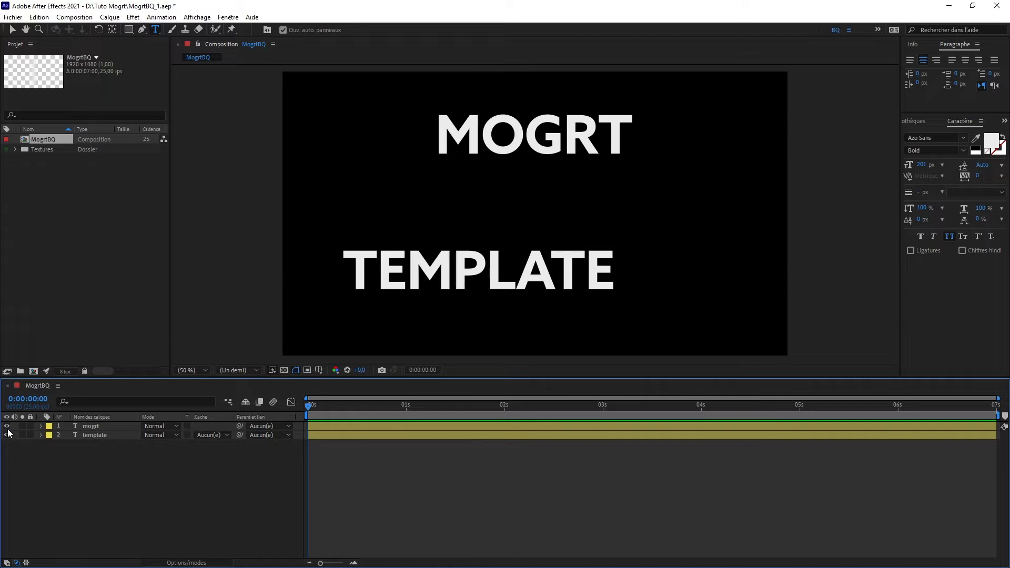
Reveal the anchor point property of both text layers and rename the template layer as "Bottom text"
key("a")
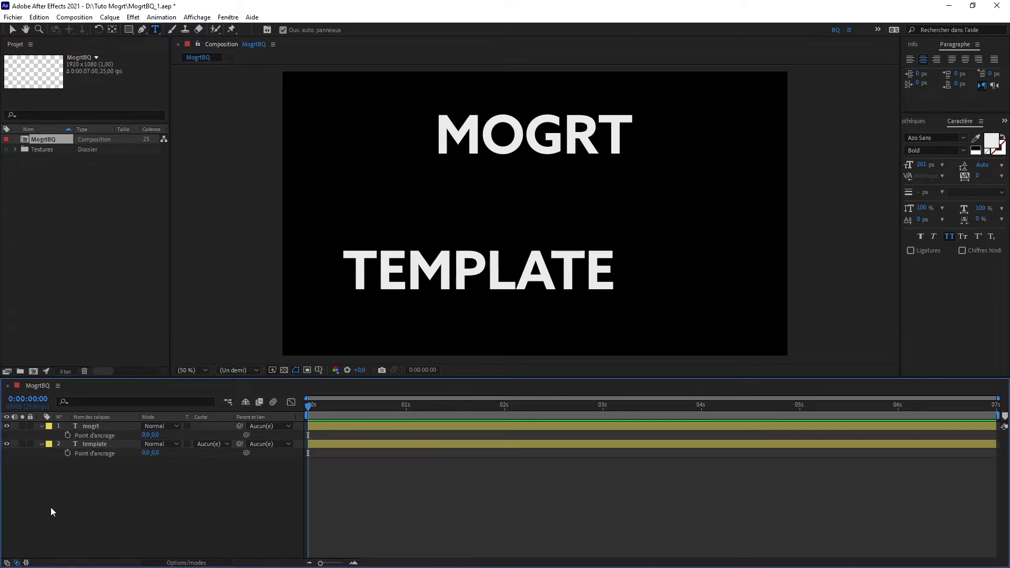
left_click(101, 446)
key("Return")
type("Bo")
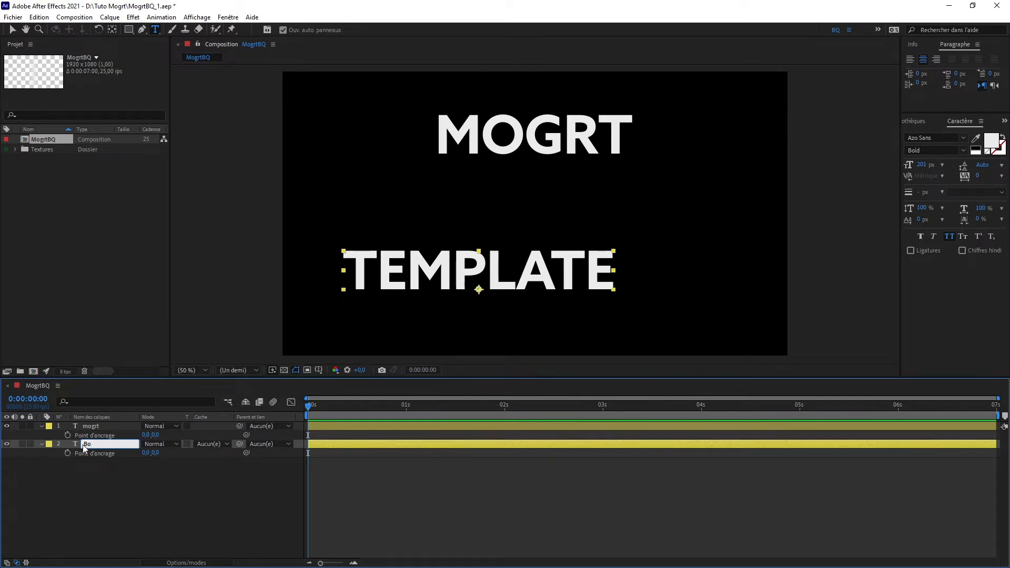
type("ttom text")
key("Return")
Rename the mogrt text layer as "Top text" and deselect it
key("ctrl+Up")
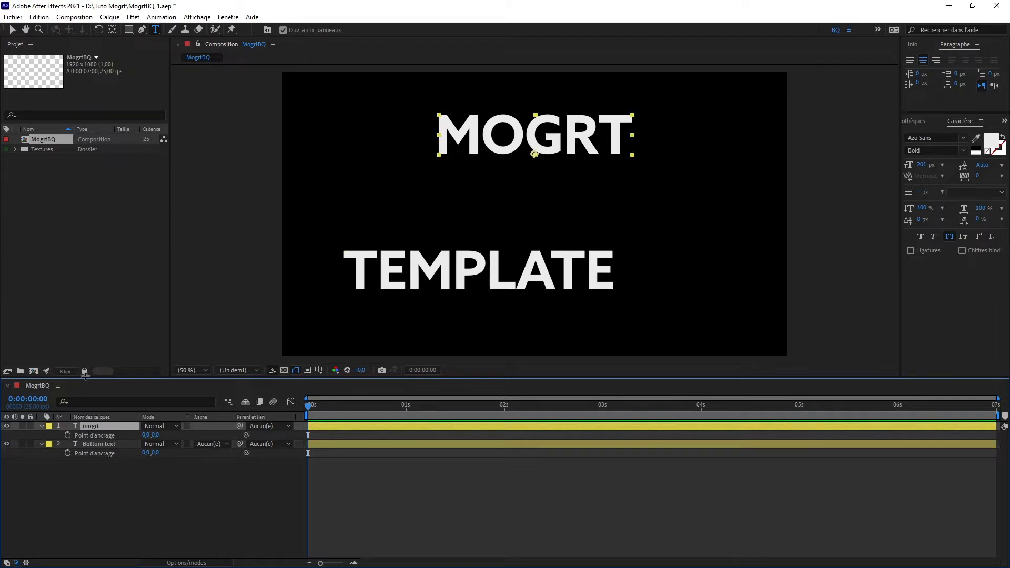
key("Return")
type("Top text")
key("Return")
left_click(125, 525)
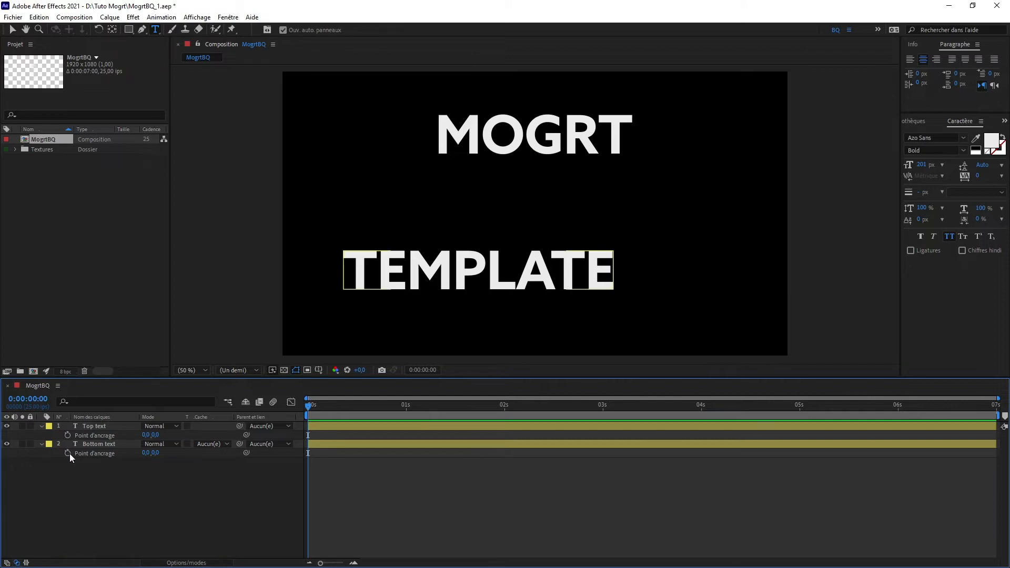
Add an expression to Bottom text's anchor point with empty variables x and y and the output [x,y]
left_click(68, 454, "alt")
type("var ")
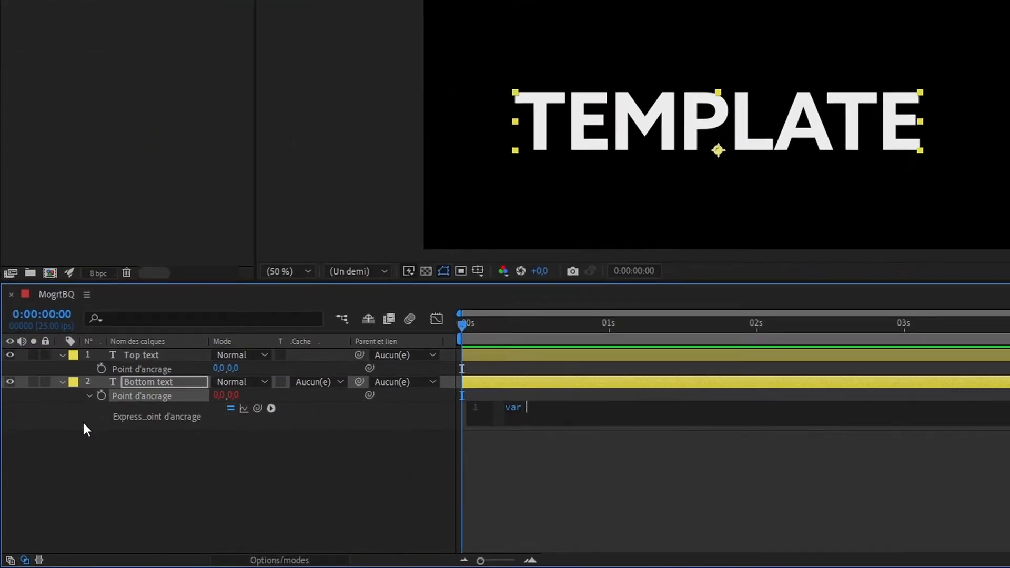
type("x = ")
type("var y =")
key("Return")
type("[")
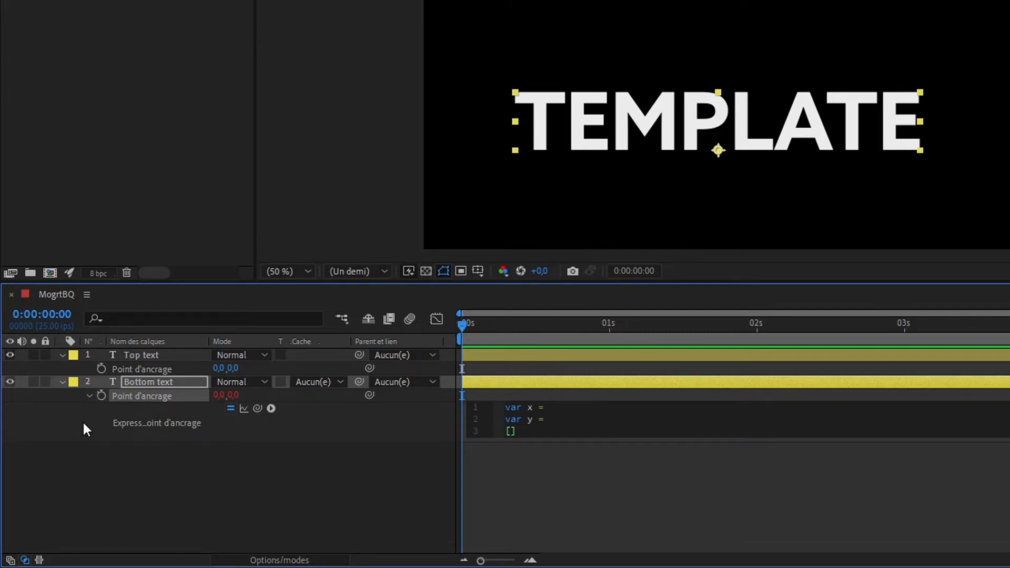
type("x,y")
Define x in the anchor point expression as sourceRectAtTime().left+sourceRectAtTime().width/2;
left_click(590, 410)
type("sour")
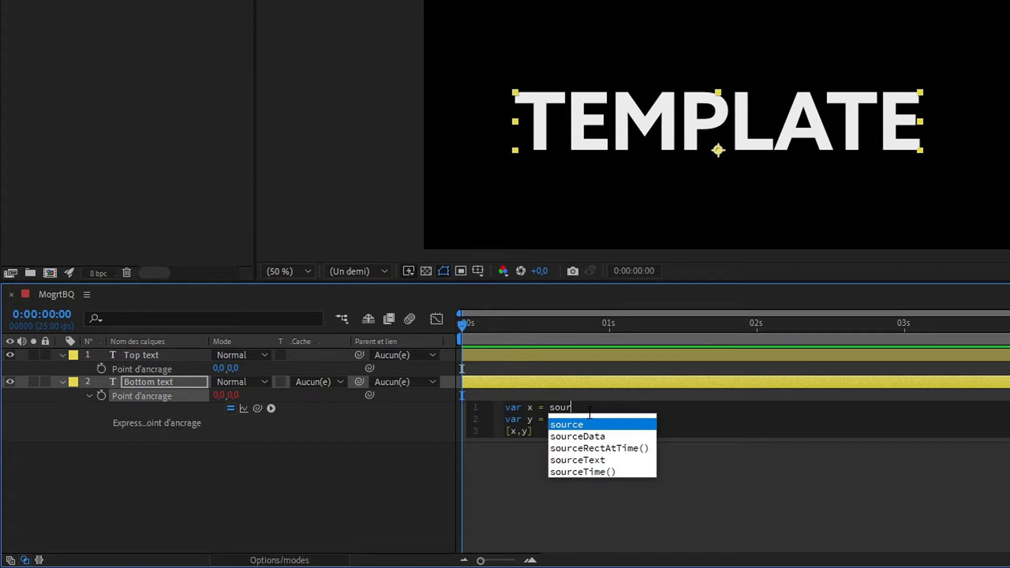
key("Down")
key("Down")
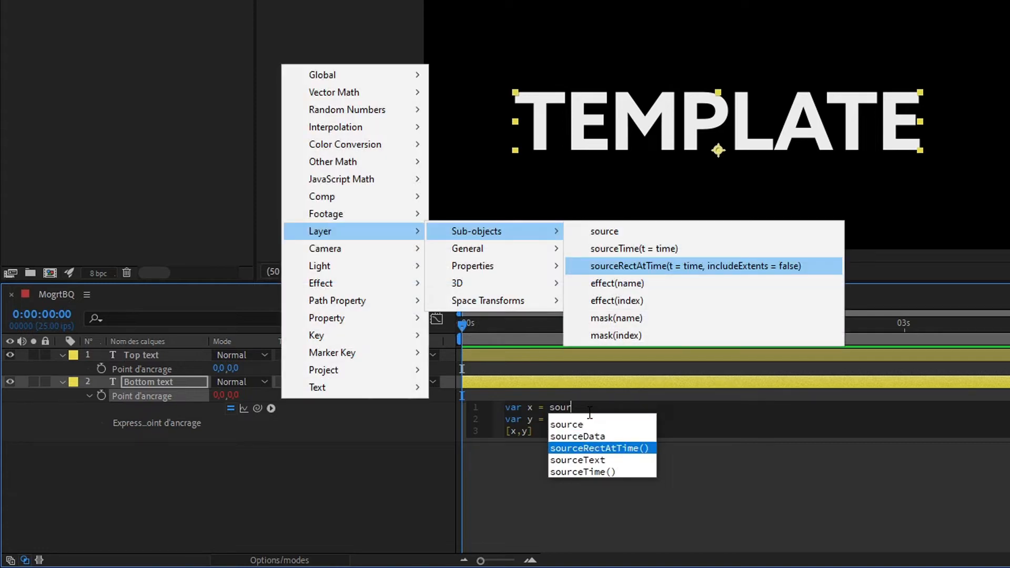
key("Return")
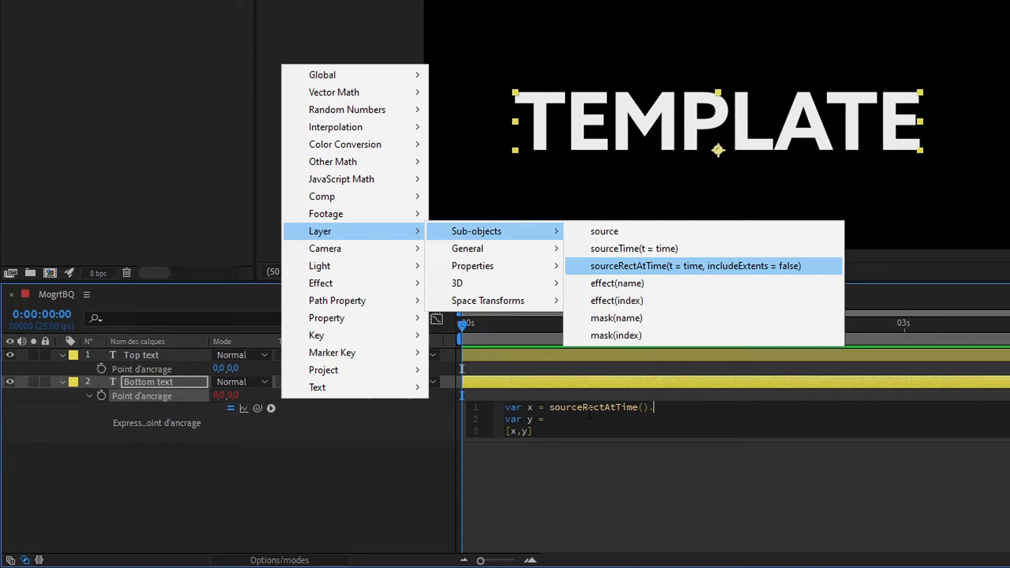
key("Escape")
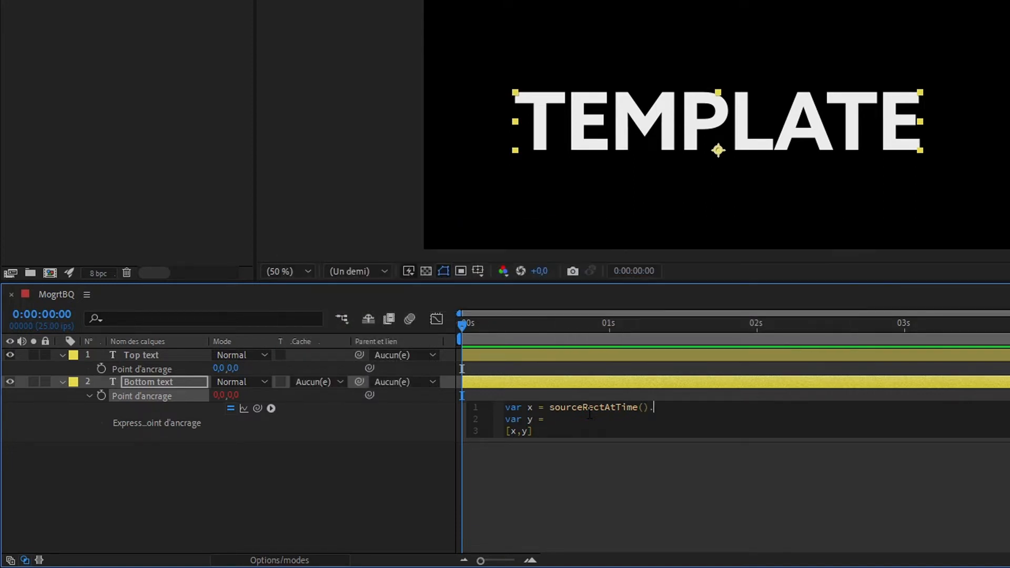
type("left+")
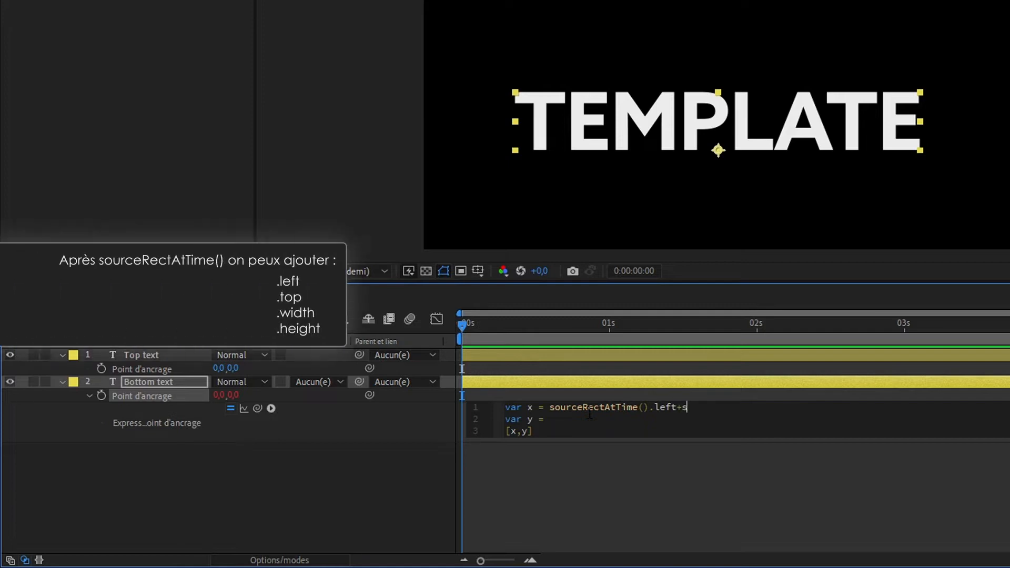
type("sour")
key("Down")
key("Down")
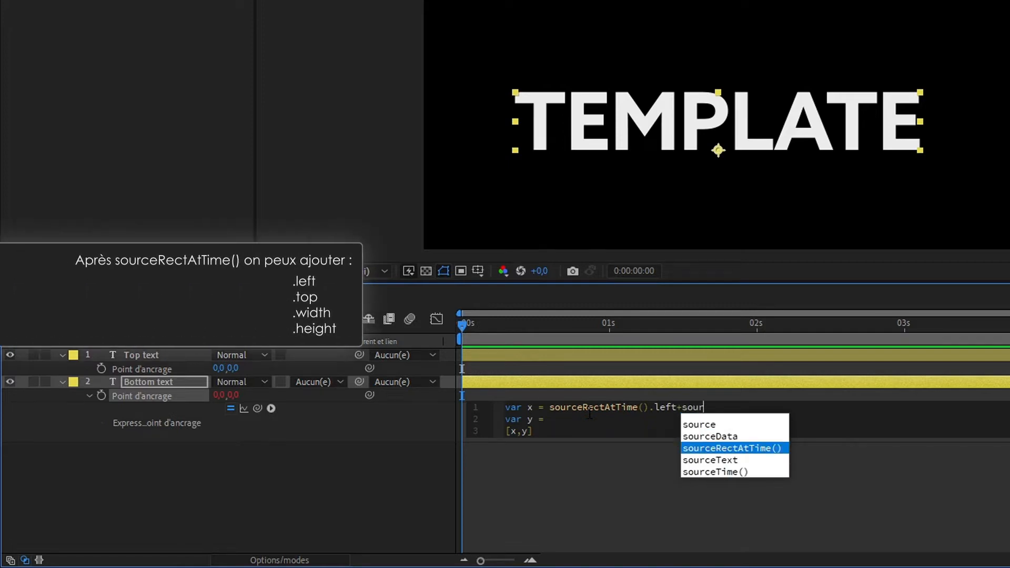
key("Return")
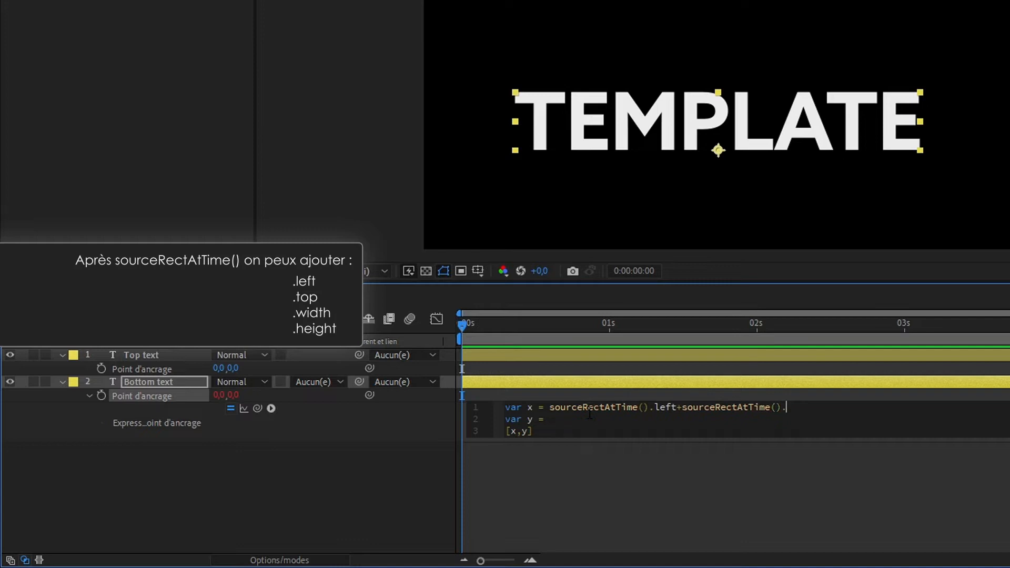
type(".width")
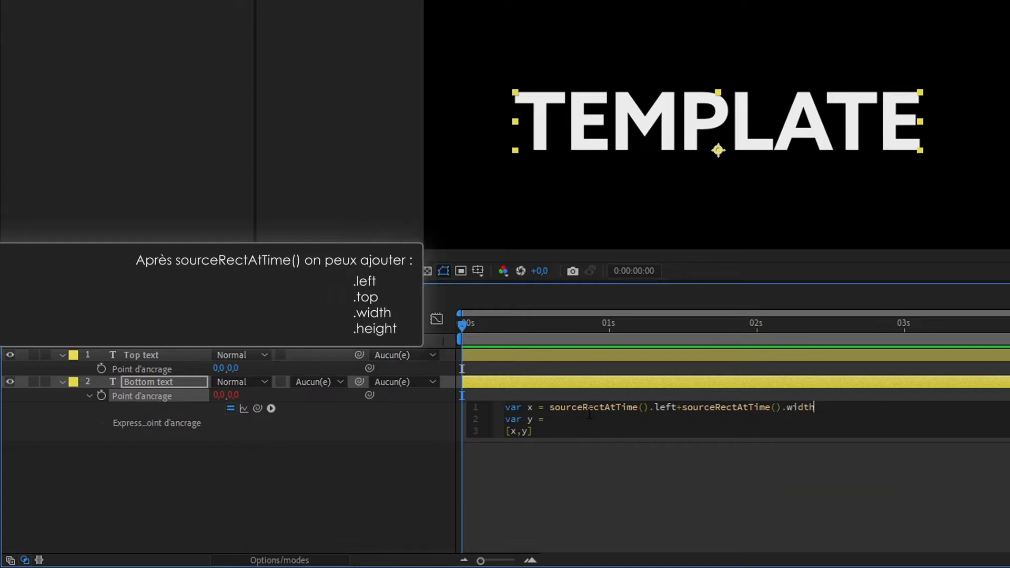
type("/2; var y = ")
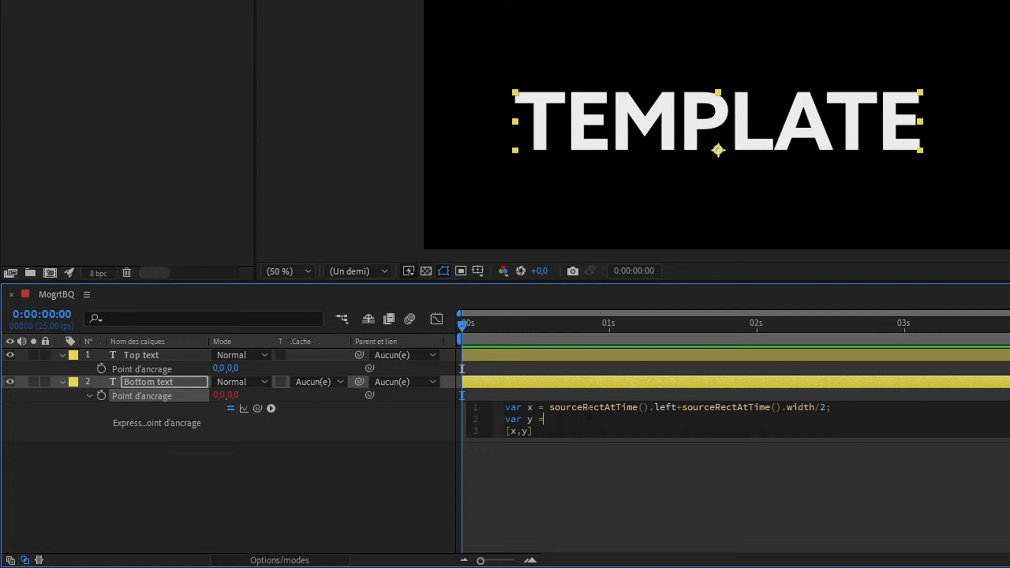
Define y as sourceRectAtTime().top; and apply the anchor point expression to Bottom text
type("sour")
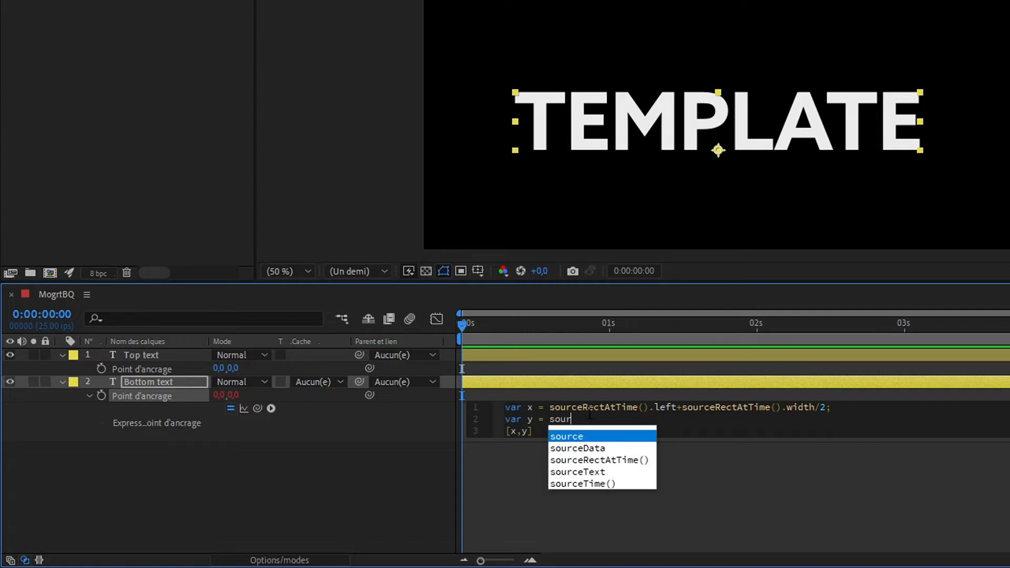
key("Down")
key("Down")
key("Return")
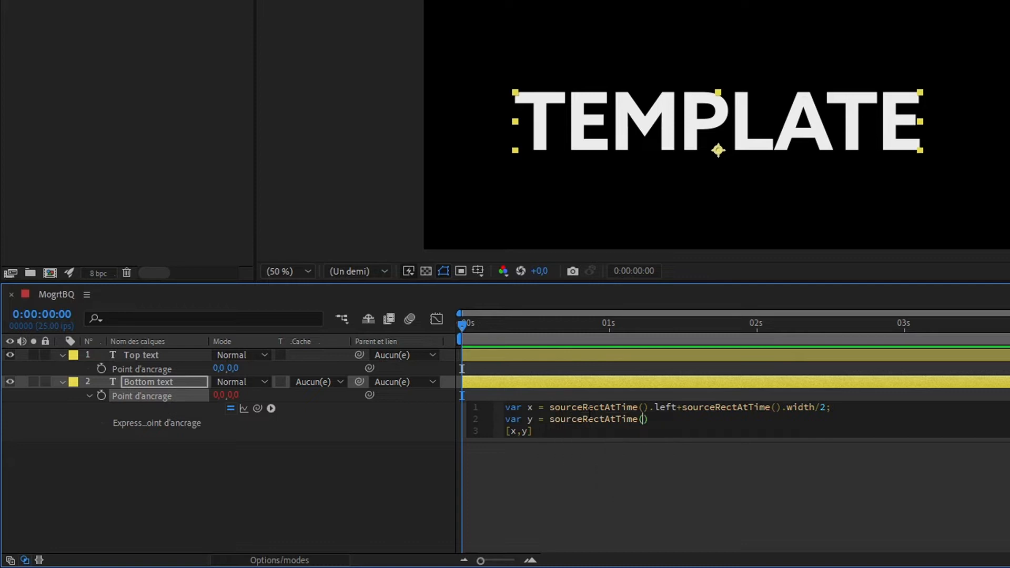
type(".top;")
key("KP_Enter")
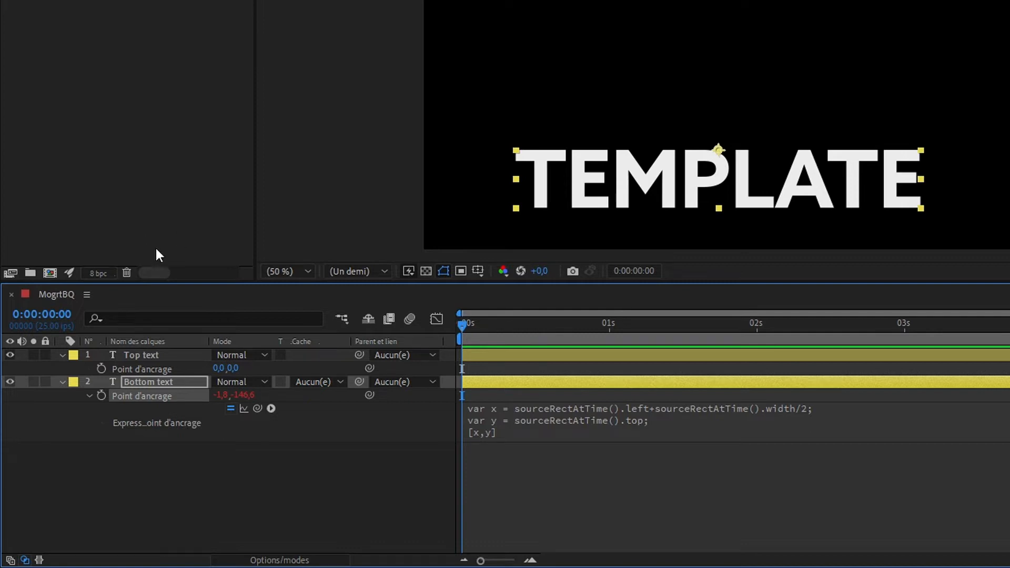
Paste Bottom text's anchor point expression onto Top text and reveal the pasted expression
key("ctrl+Up")
key("ctrl+v")
left_click(87, 368)
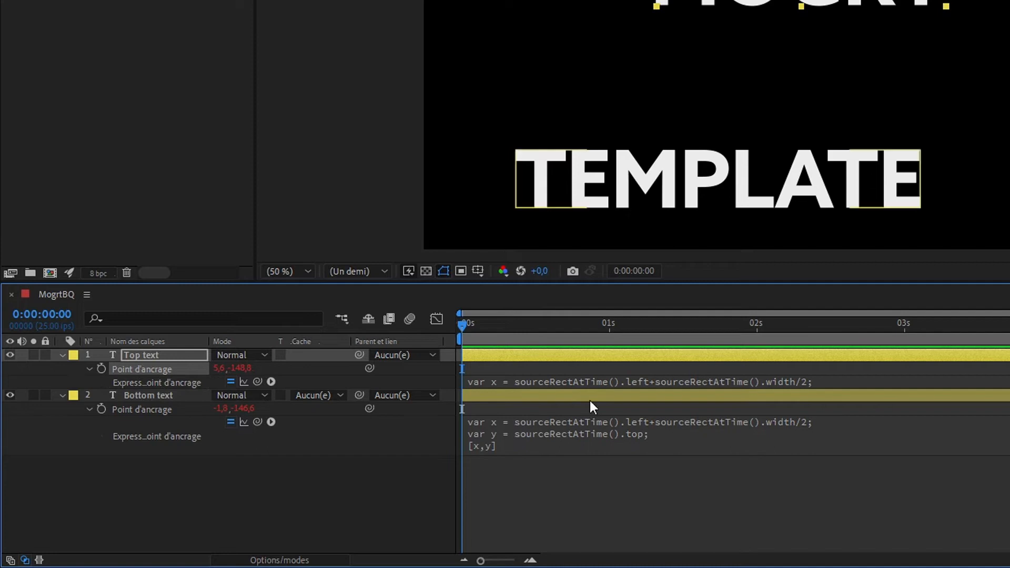
Change y in Top text's anchor point expression to sourceRectAtTime().top+sourceRectAtTime().height; and apply it
left_click(869, 379)
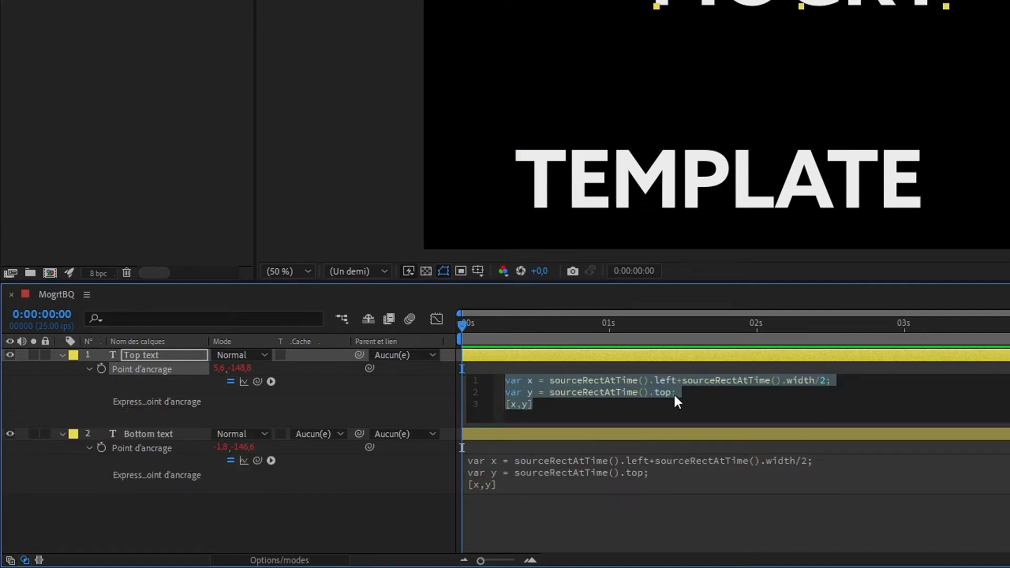
left_click(673, 393)
type("+")
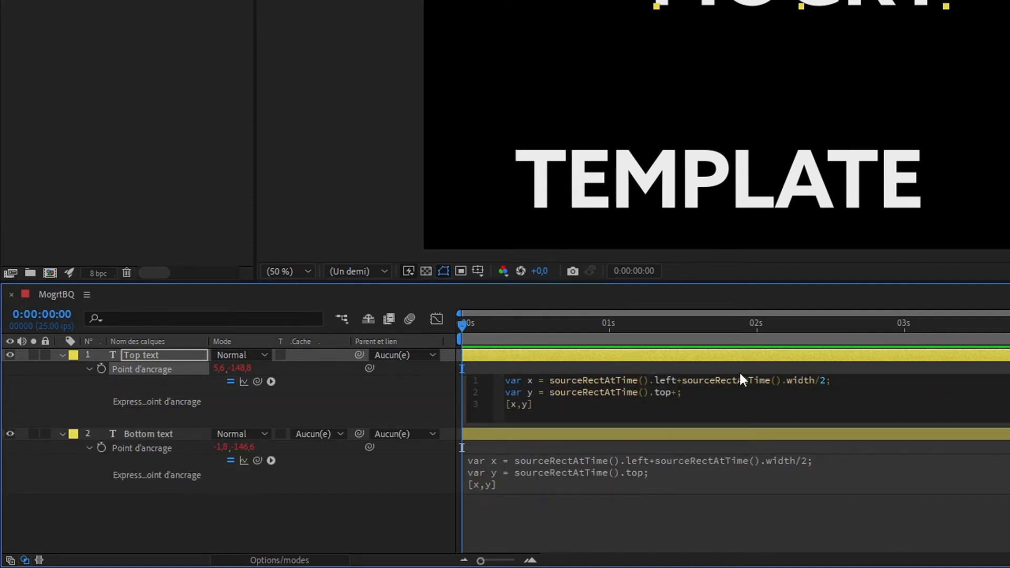
type("sou")
key("Down")
key("Down")
key("Return")
type(".hei")
key("Return")
key("KP_Enter")
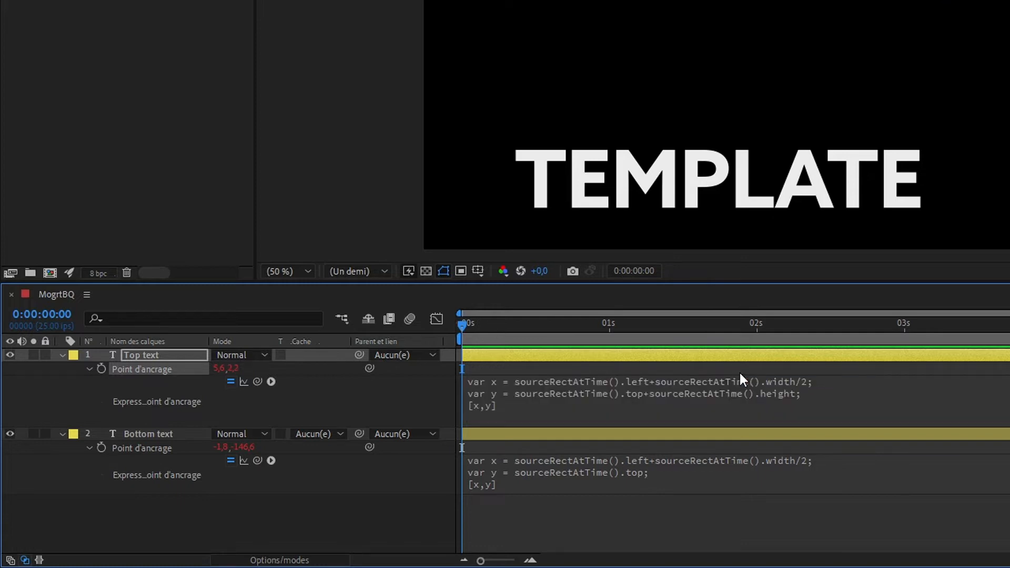
Reset the position of both text layers to the composition centre at 960,540
left_click(511, 396)
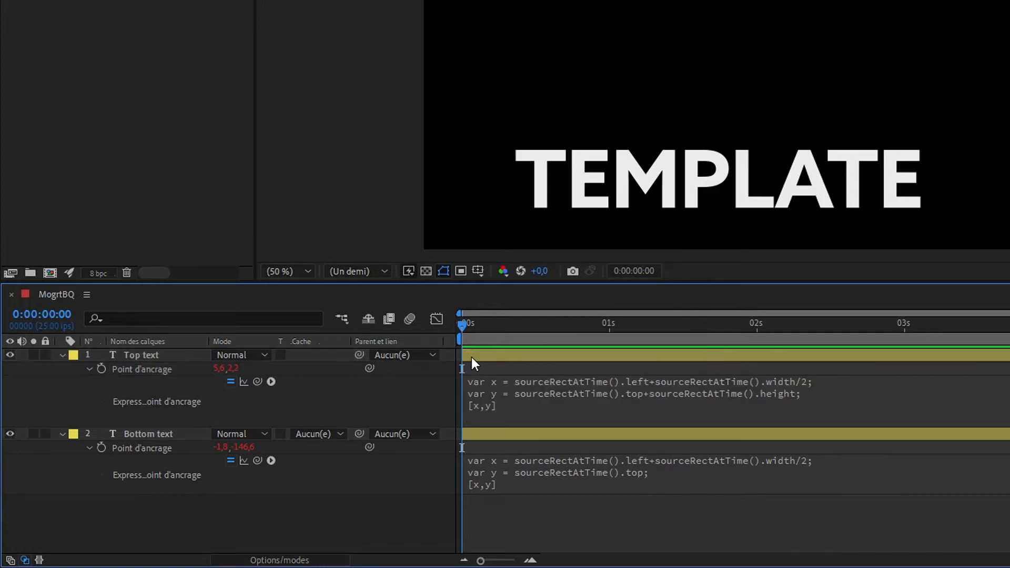
key("p")
key("ctrl+a")
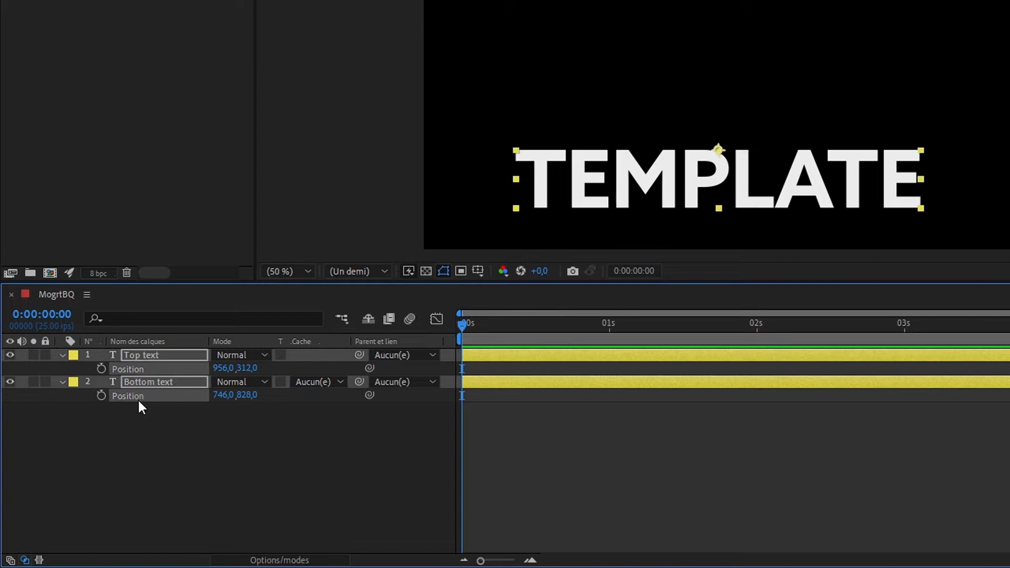
right_click(139, 402)
left_click(226, 302)
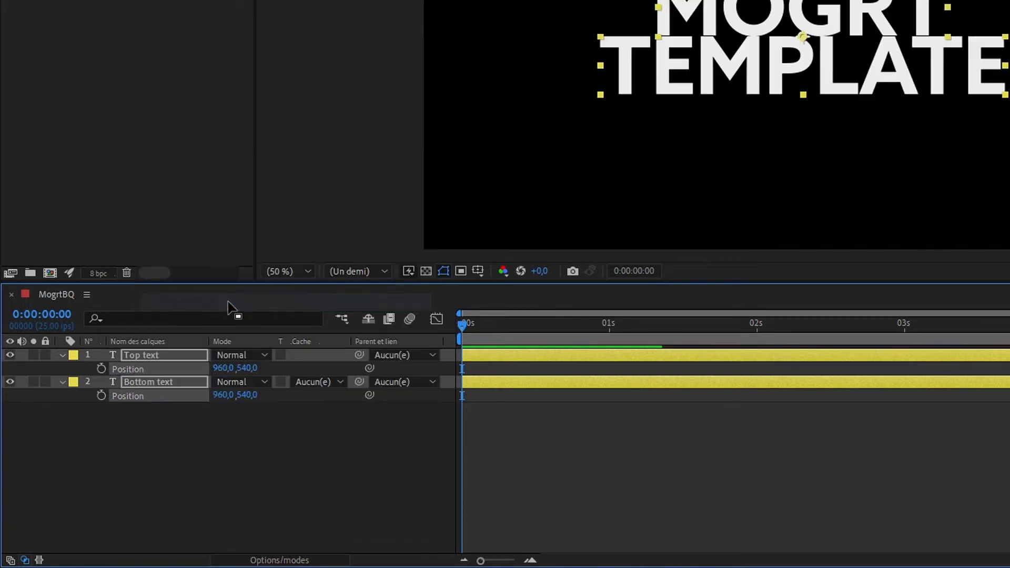
Create a null object in the composition and rename it "Controls"
right_click(199, 454)
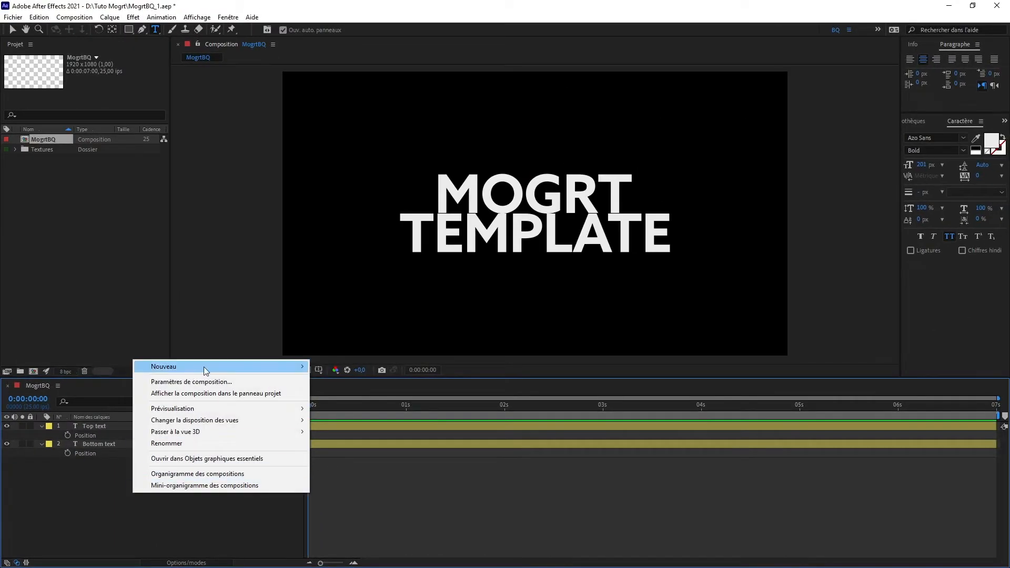
mouse_move(204, 367)
left_click(378, 424)
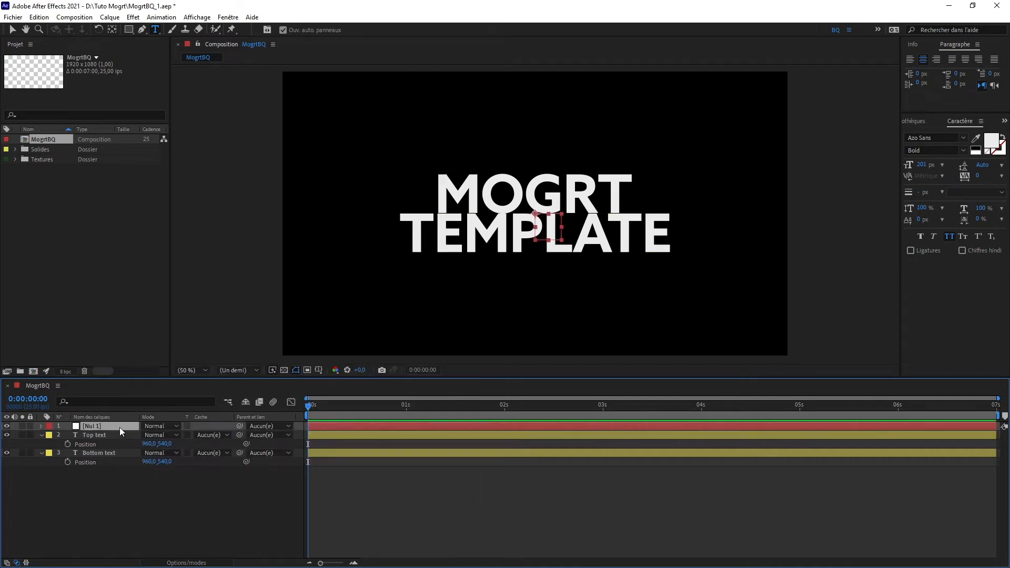
key("Return")
type("Controls")
key("Return")
Add a slider control (Paramètre glissière) effect to the Controls null and rename it "Spacing"
key("F3")
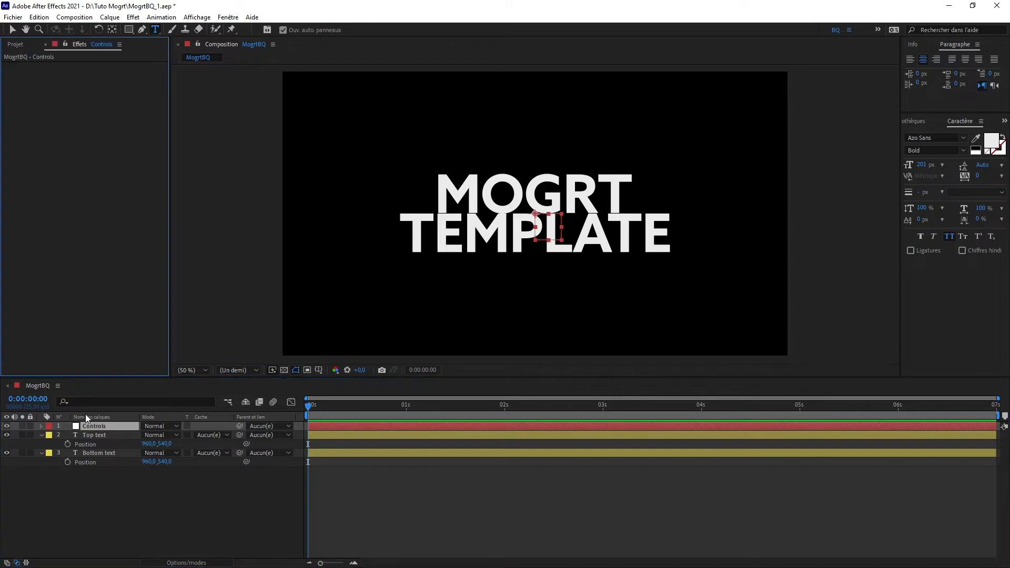
right_click(94, 155)
mouse_move(134, 386)
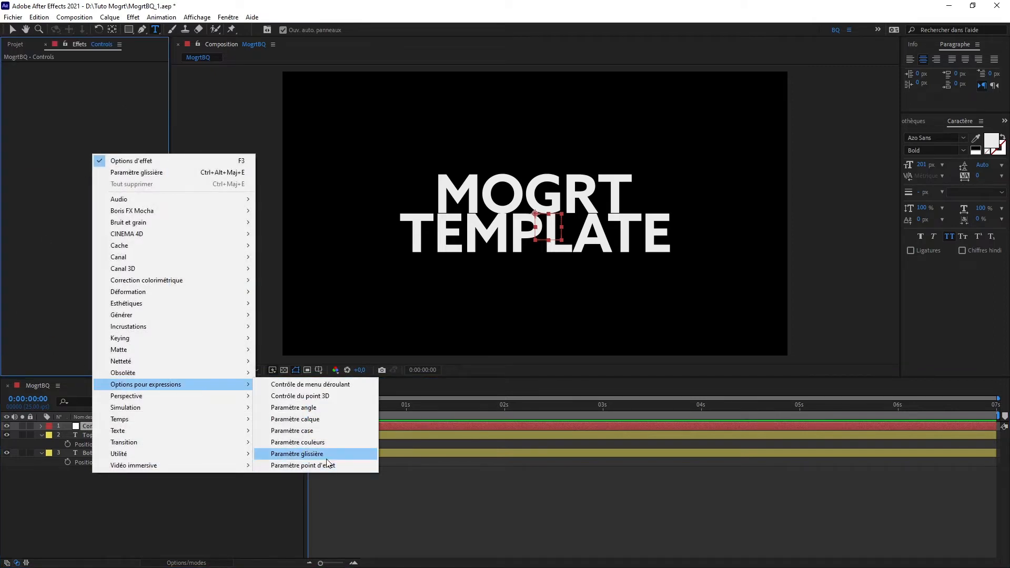
left_click(315, 455)
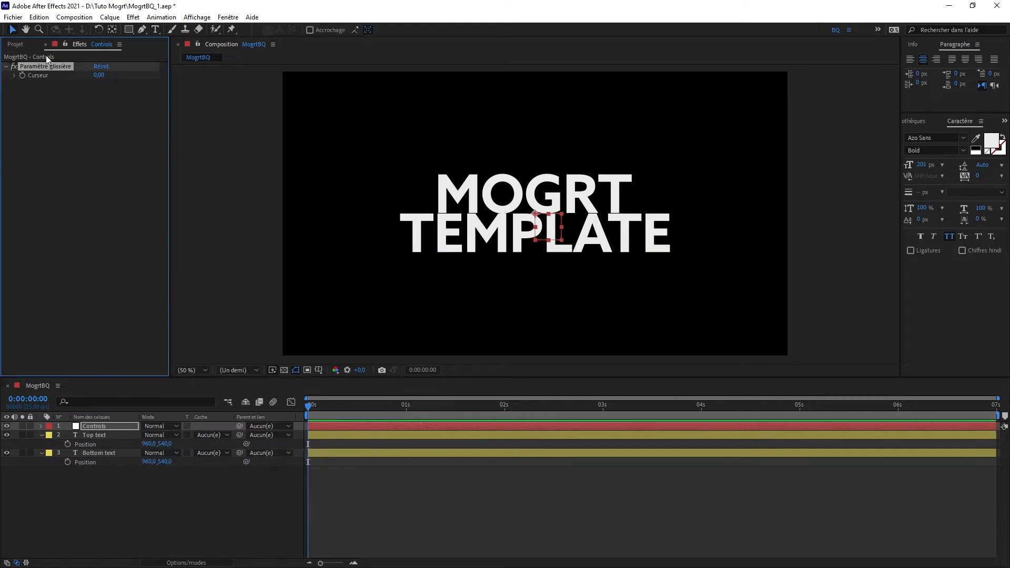
key("Return")
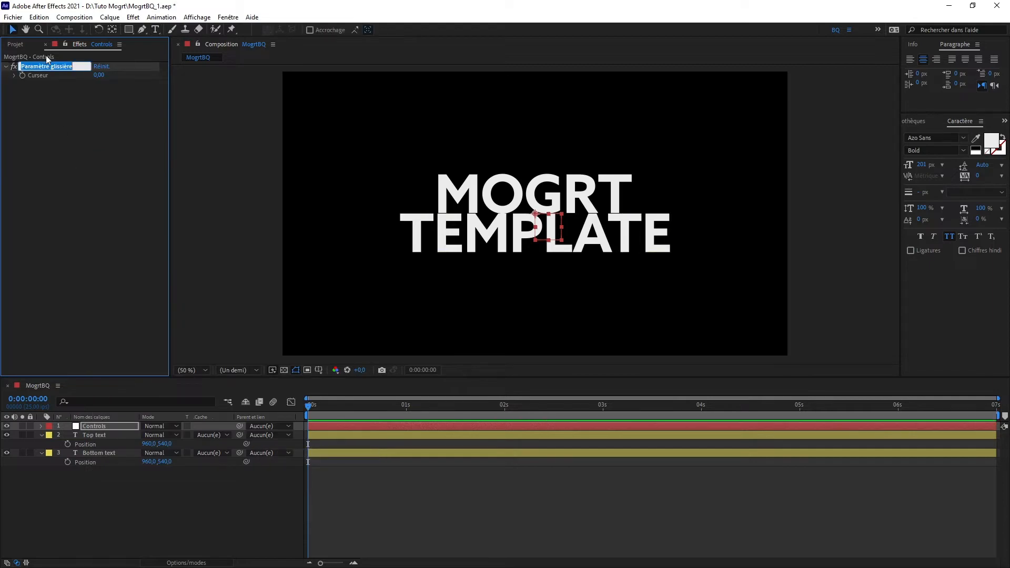
type("Spacing")
key("Return")
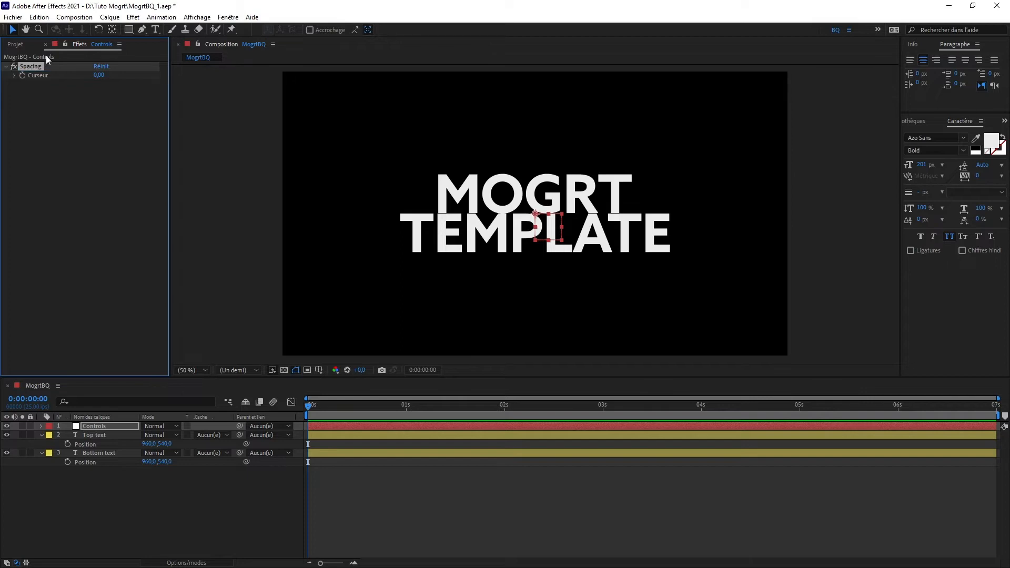
Show the anchor points of both text layers with Top text's expression expanded, and set the Spacing slider to 20
left_click_drag(141, 525, 107, 451)
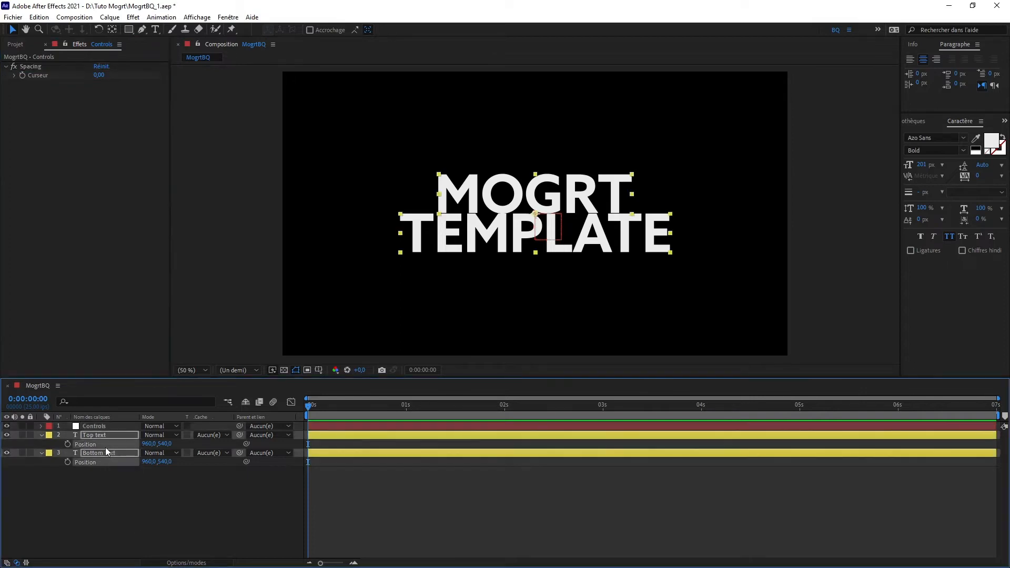
key("a")
left_click(115, 521)
left_click(59, 445)
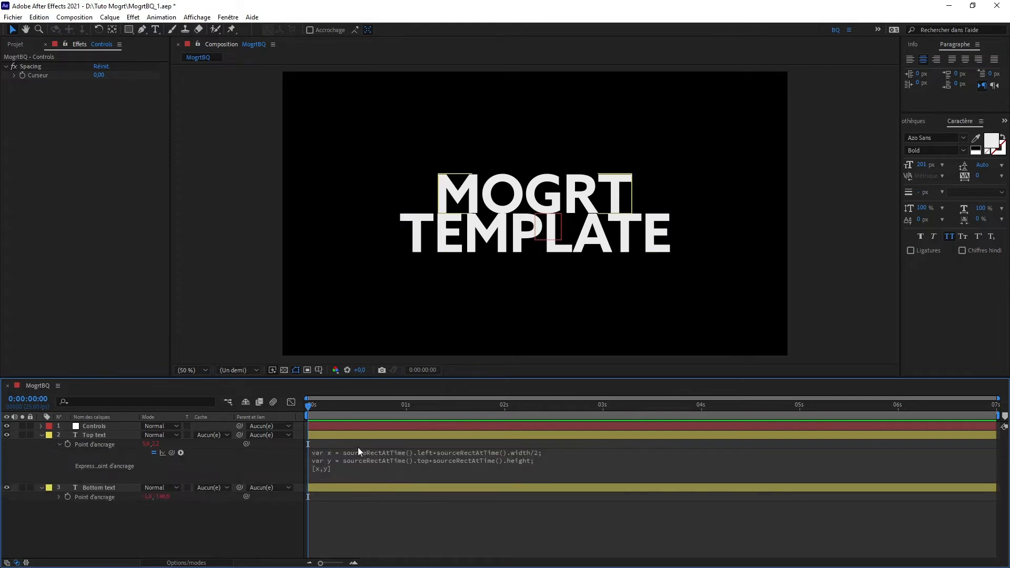
left_click(354, 453)
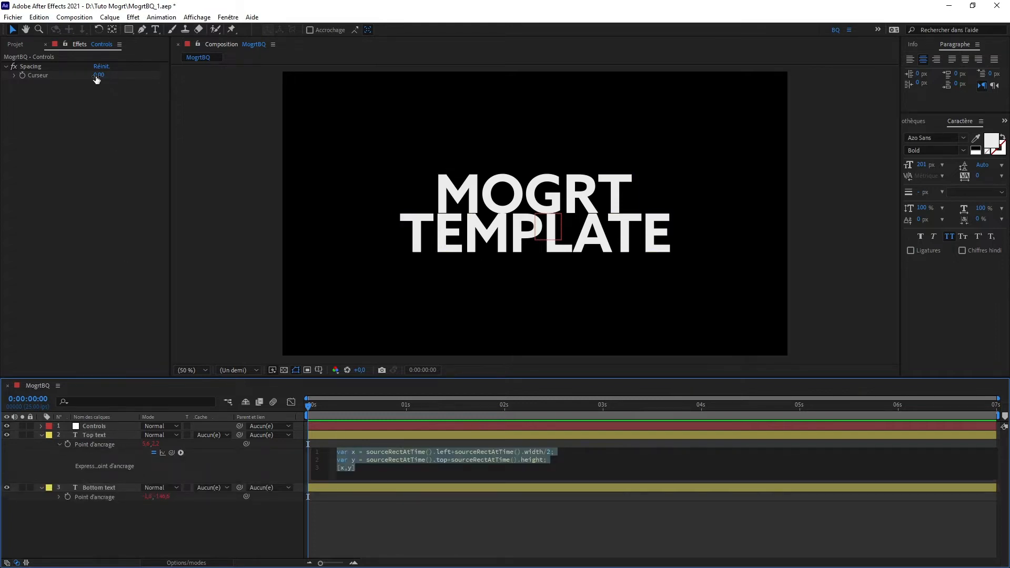
left_click(99, 75)
type("20")
key("Return")
Add a first line to Top text's anchor point expression defining the variable spacing, linked to the Spacing slider on Controls
left_click(402, 457)
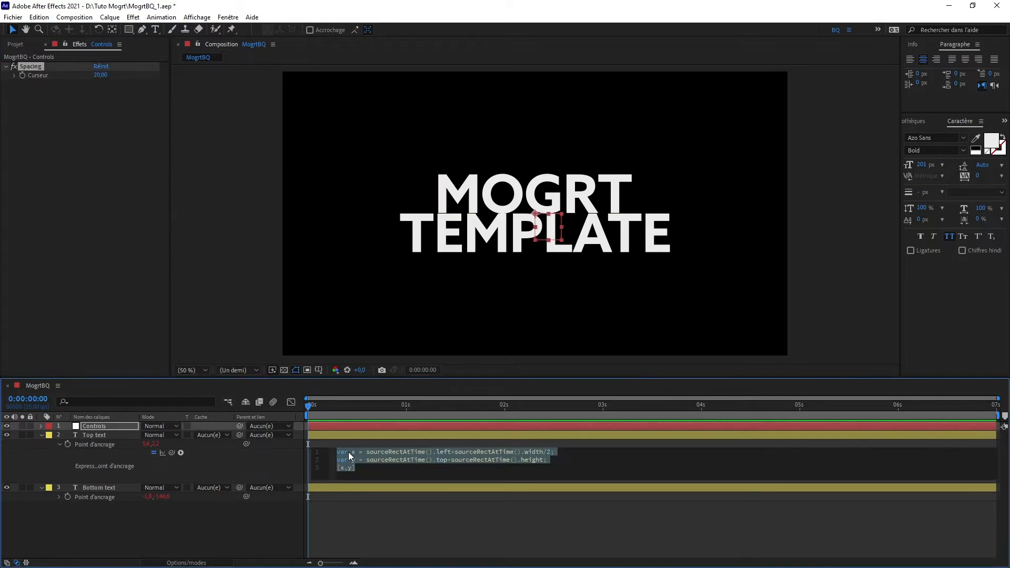
left_click(454, 490)
key("Return")
type("var s")
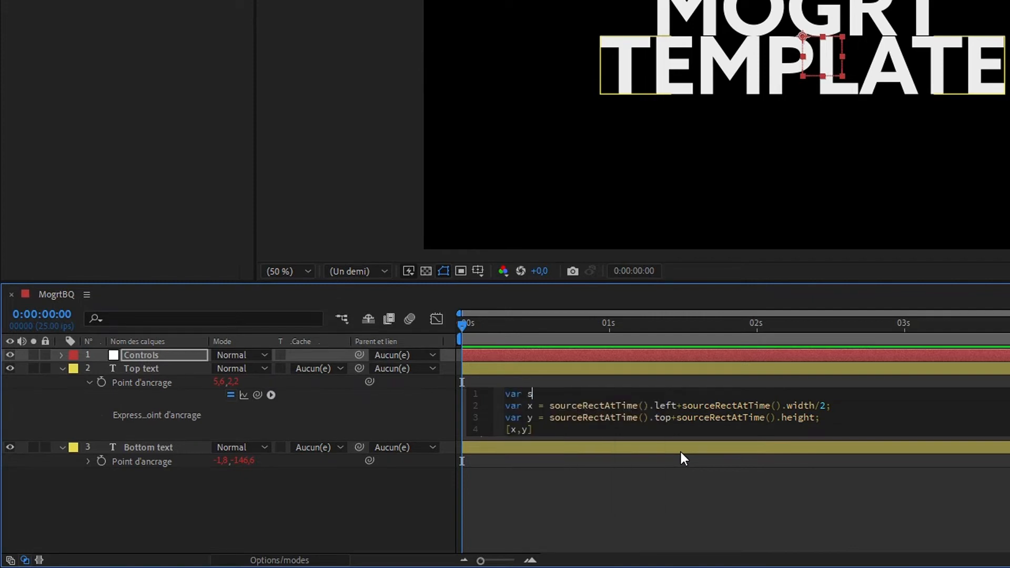
type("pacing =")
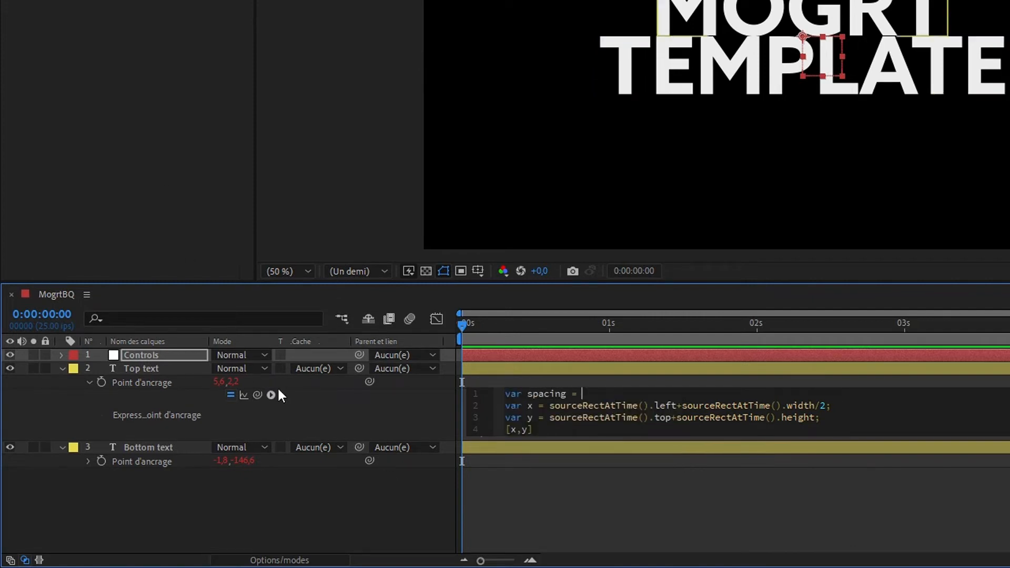
left_click_drag(254, 395, 72, 77)
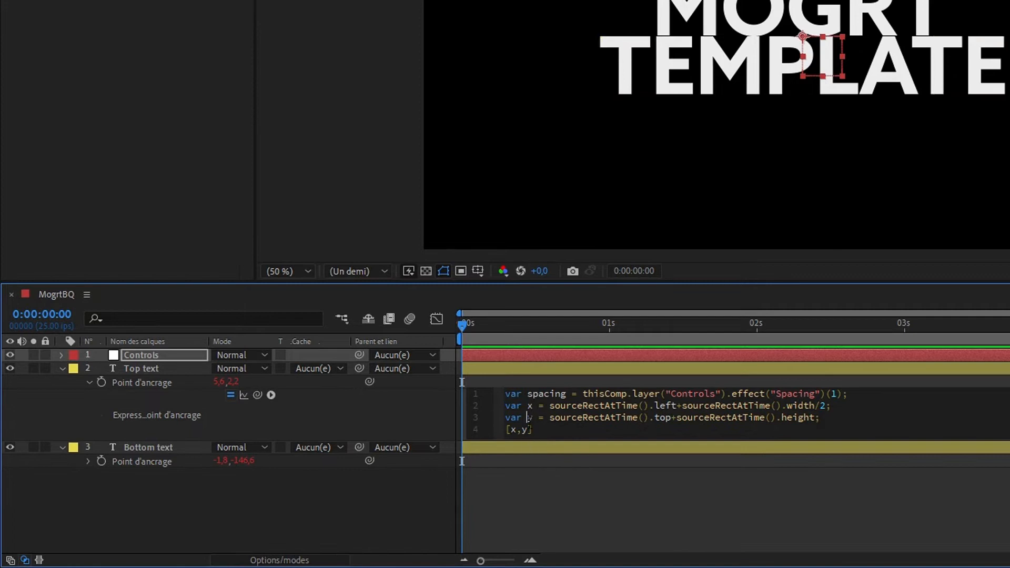
Change the output of Top text's anchor point expression to [x,y+spacing] and apply it
type("+sp")
key("Return")
key("KP_Enter")
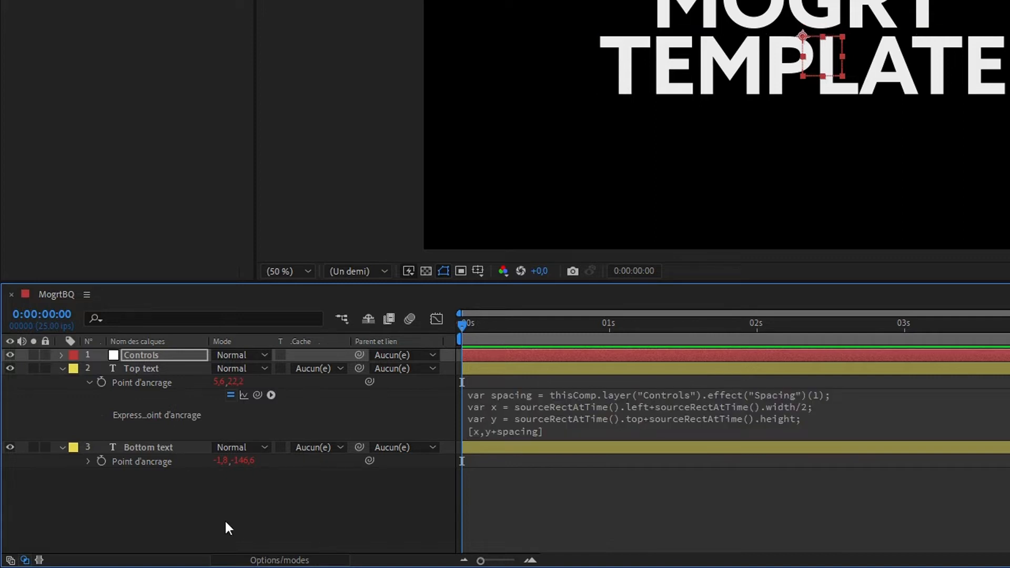
Copy the spacing variable line from Top text's expression to the first line of Bottom text's anchor point expression
left_click(832, 402)
left_click(873, 389)
key("shift+Home")
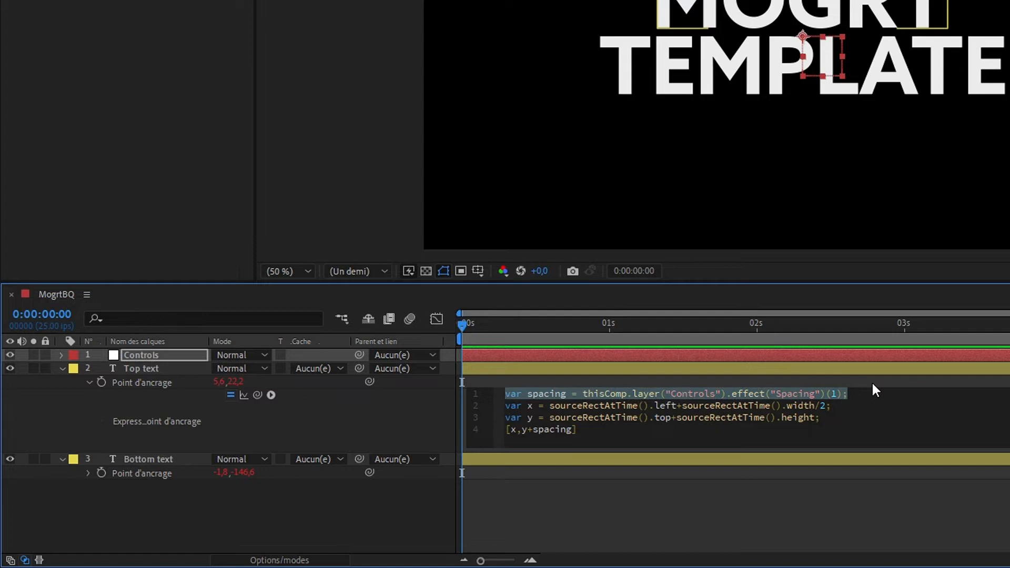
left_click(88, 473)
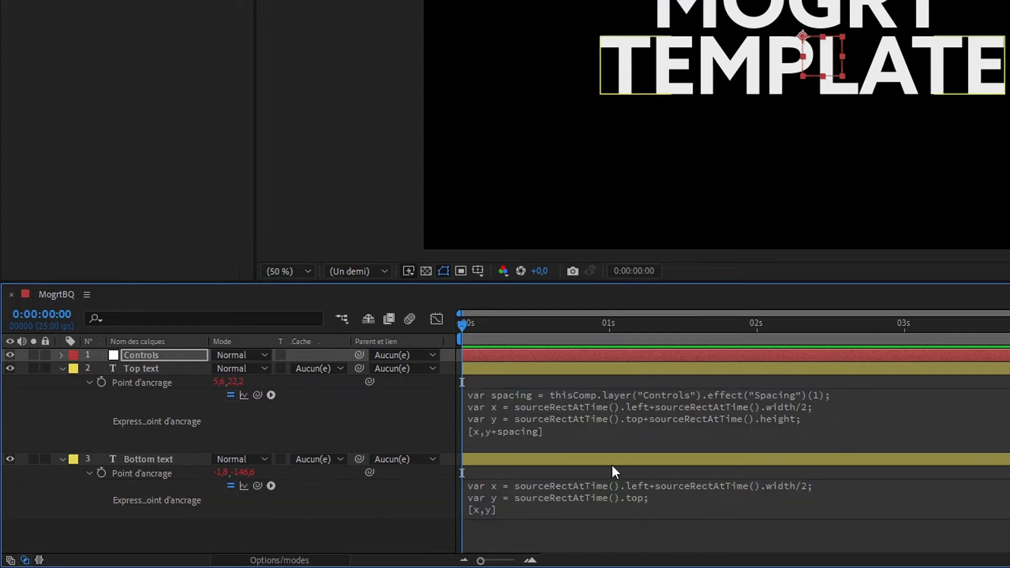
left_click(535, 490)
key("Left")
key("Return")
key("Up")
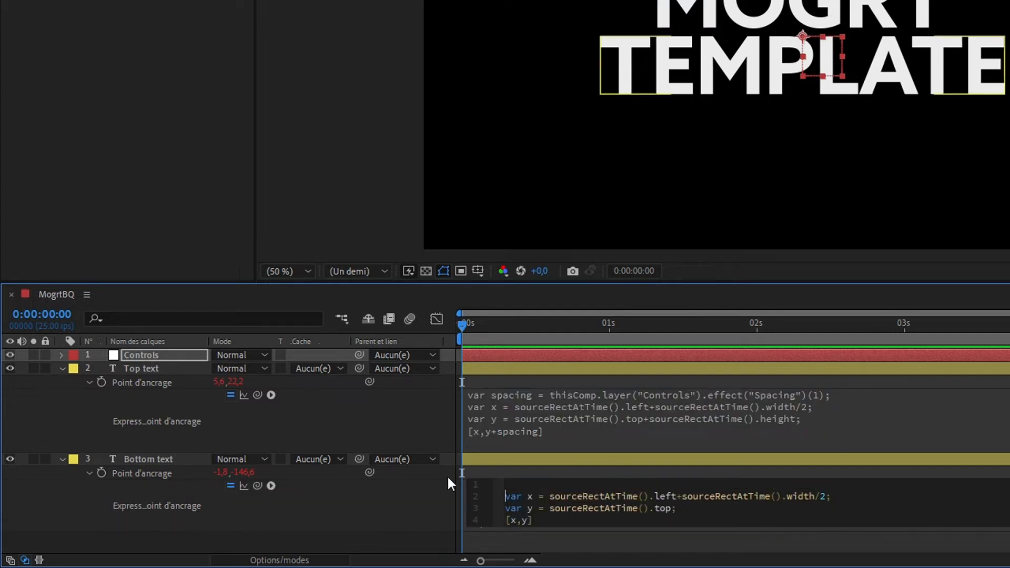
key("ctrl+v")
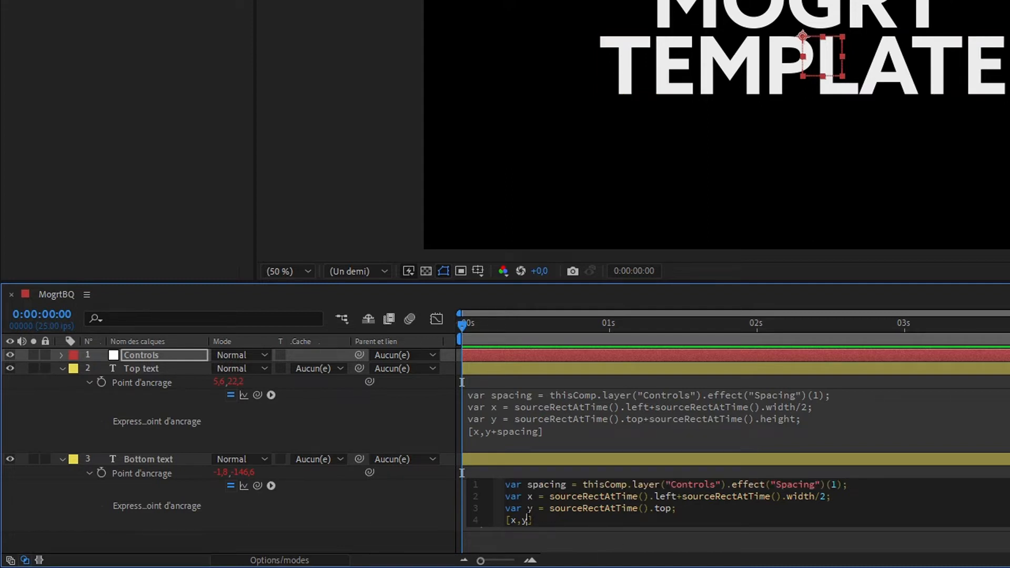
Change the output of Bottom text's anchor point expression to [x,y-spacing] and apply it
type("-")
type("spacing")
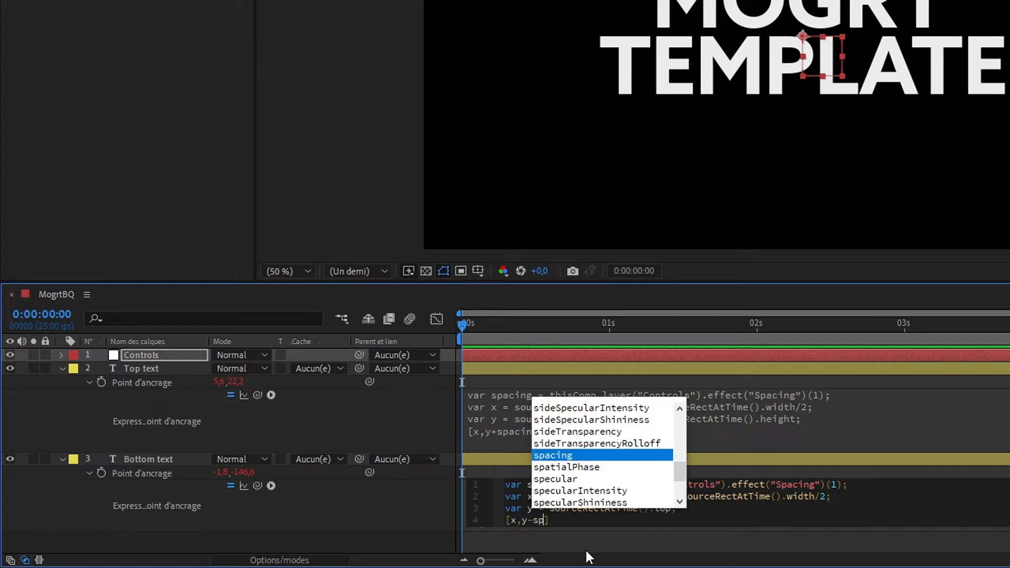
left_click(586, 551)
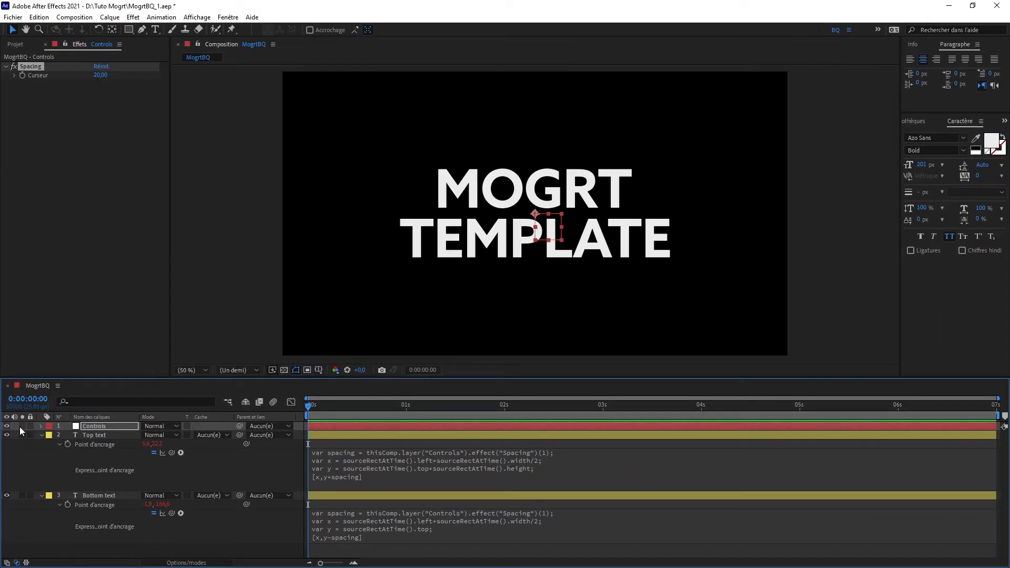
Hide the Controls null and lower its Spacing slider to about 11.45
left_click(6, 426)
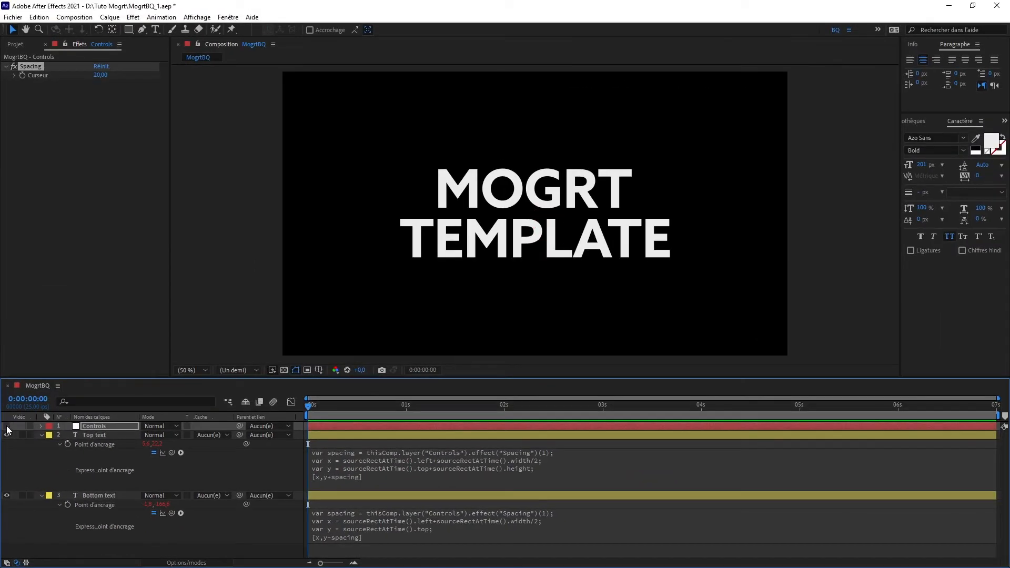
left_click(85, 426)
left_click(15, 76)
left_click(15, 76)
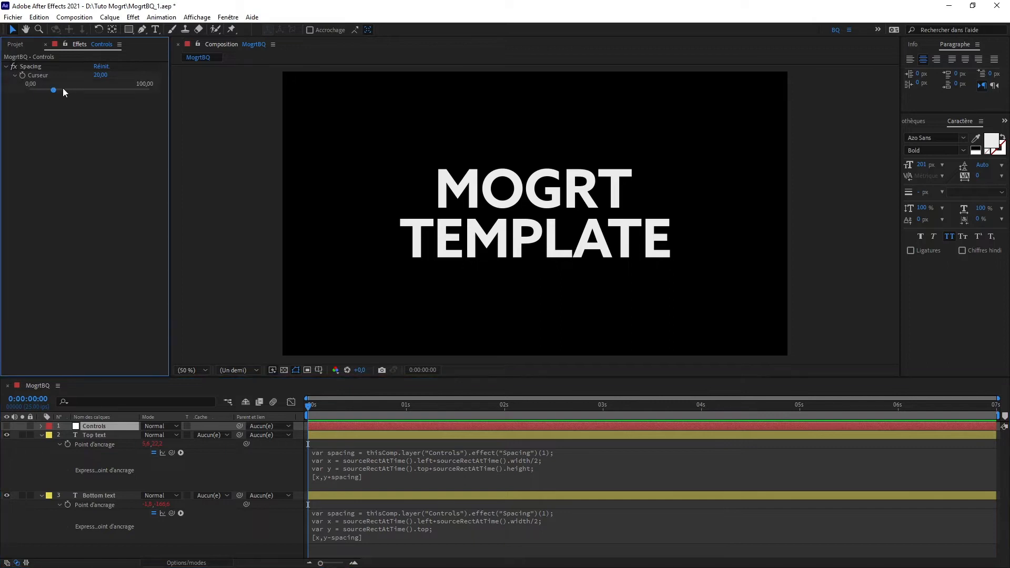
left_click_drag(54, 89, 43, 92)
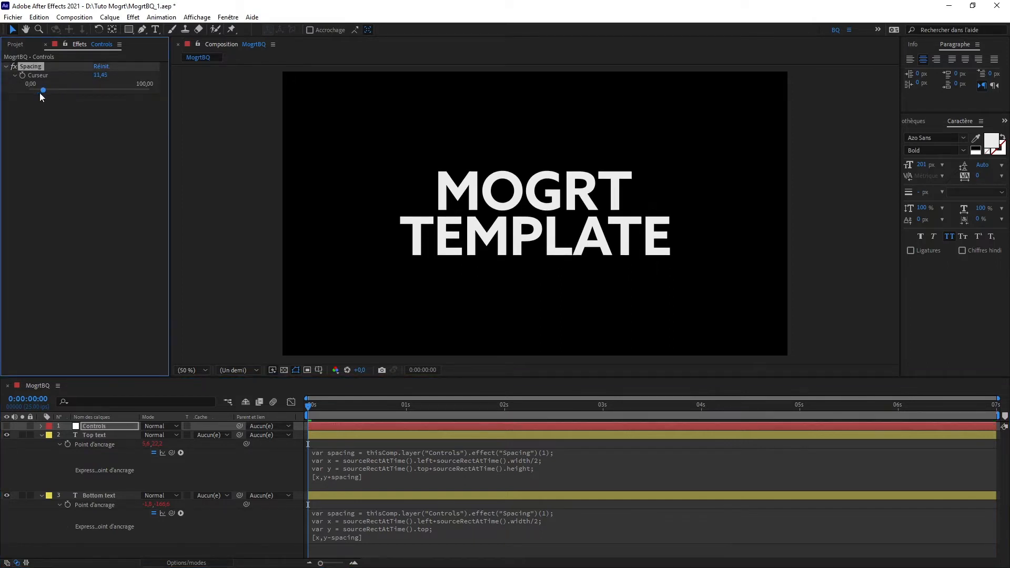
Collapse the displayed properties of both text layers and deselect them
left_click(32, 465)
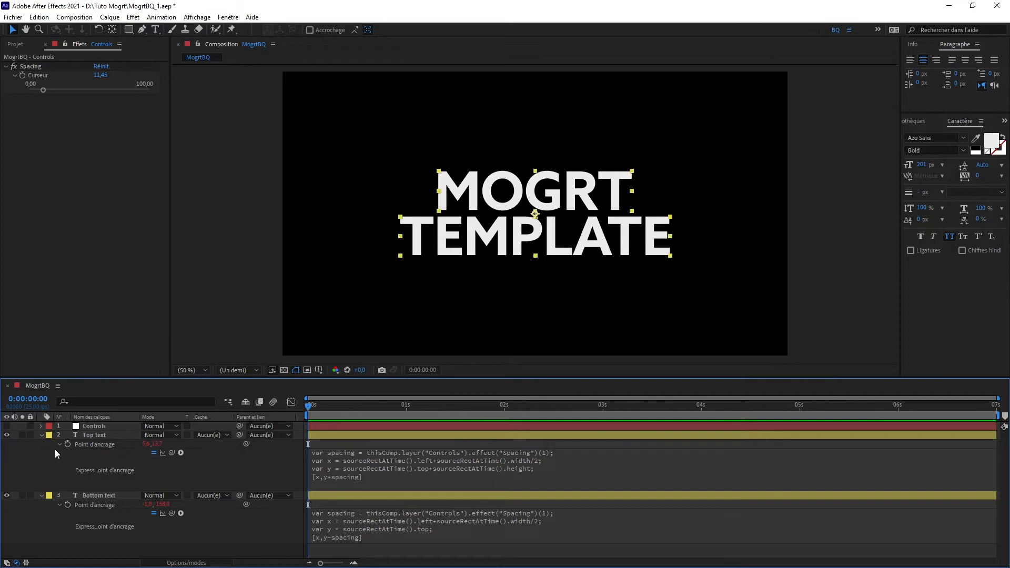
key("ctrl+a")
left_click(42, 435)
left_click(79, 474)
Add an expression to Bottom text's scale that begins with var width1 = thisComp.layer("Top text")
left_click(100, 444)
key("s")
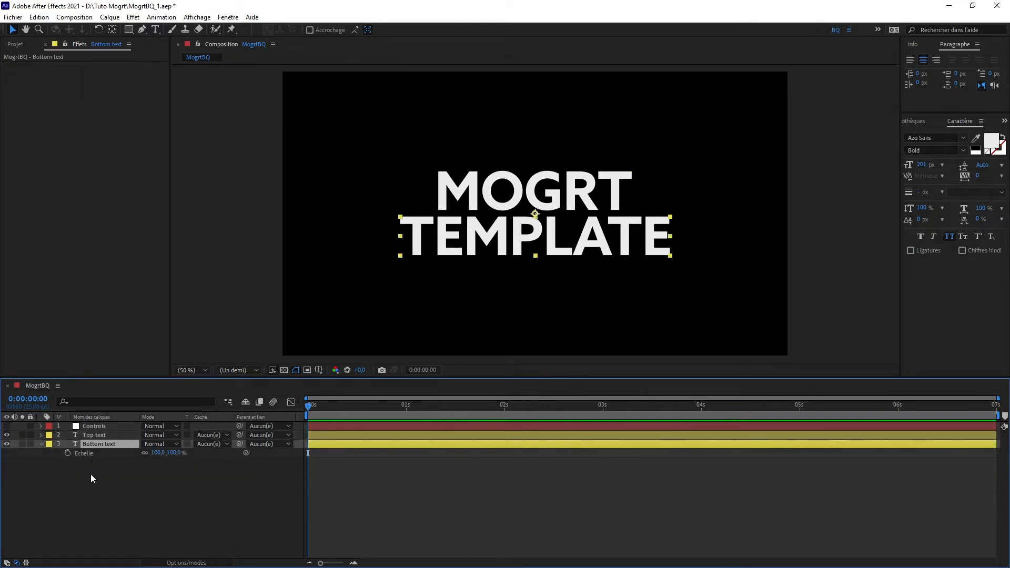
left_click(67, 454, "alt")
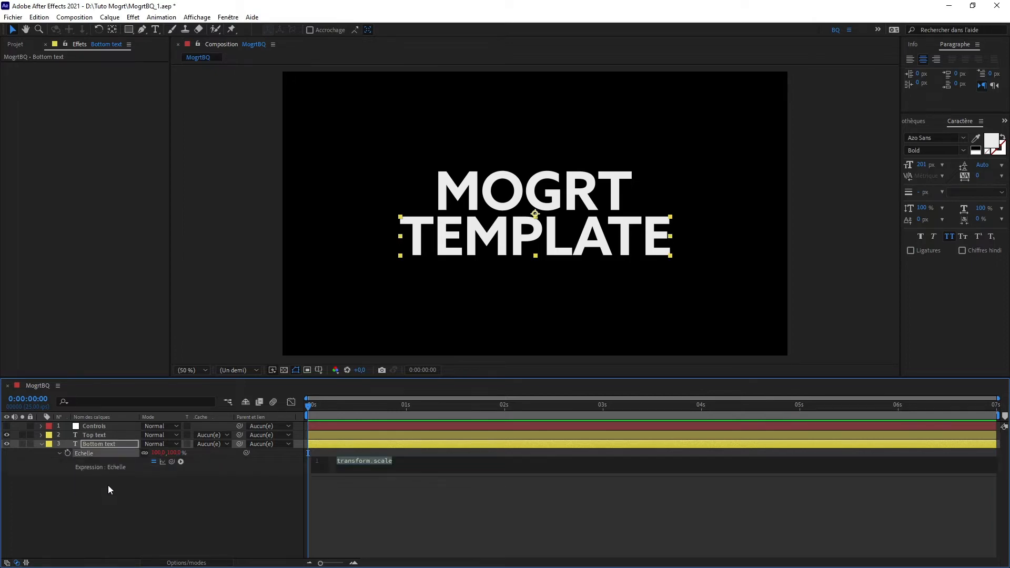
type("var ")
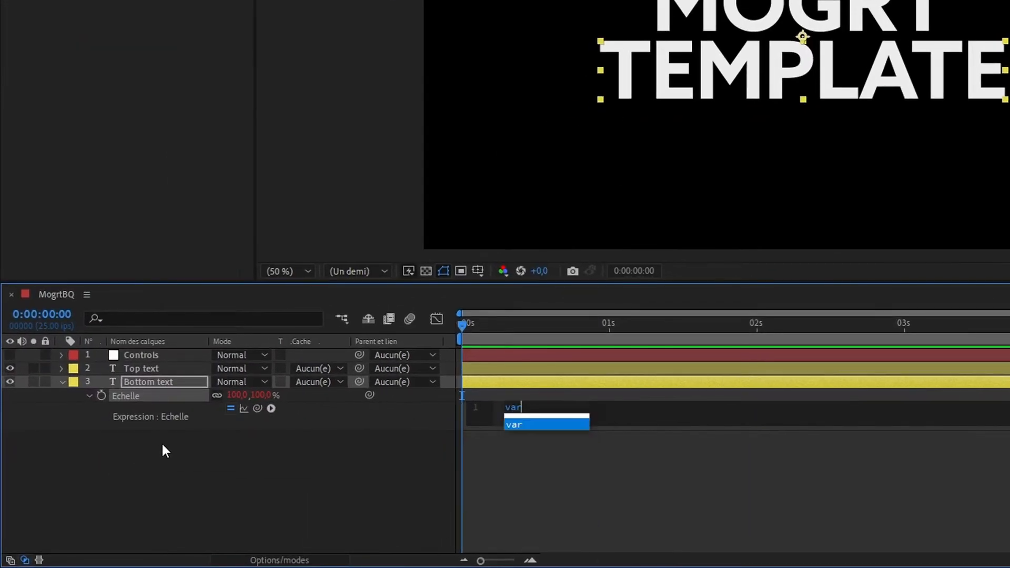
type("wi")
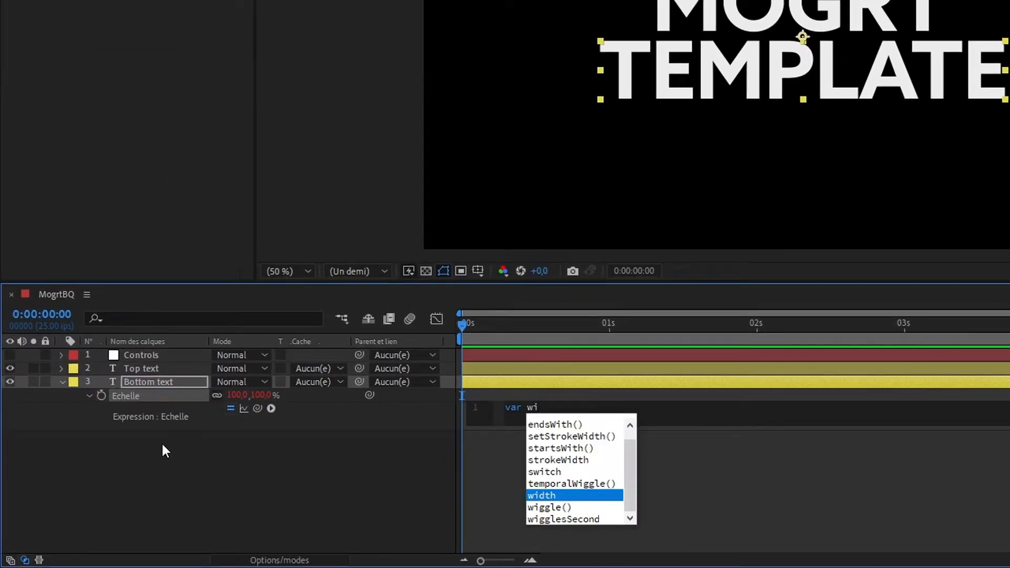
key("Return")
type("1")
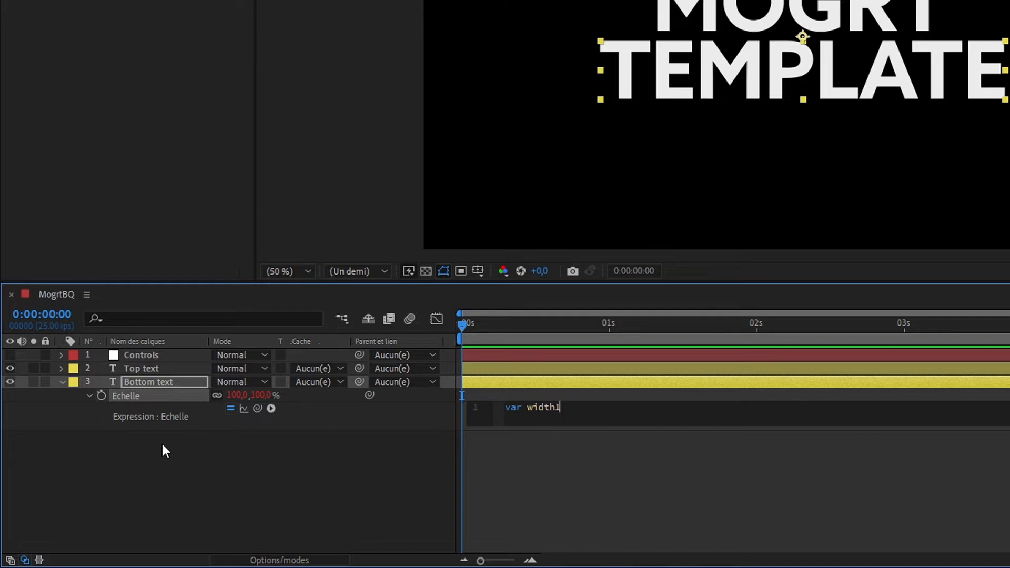
type(" =")
left_click_drag(257, 411, 159, 368)
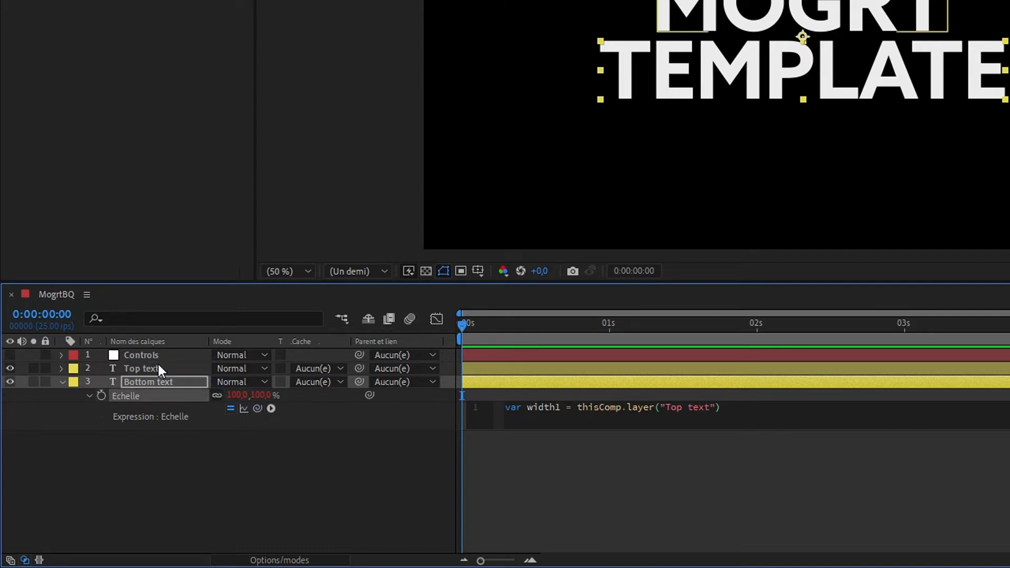
Complete the width1 variable in Bottom text's scale expression with .sourceRectAtTime().width;
type(".sou")
key("Down")
key("Down")
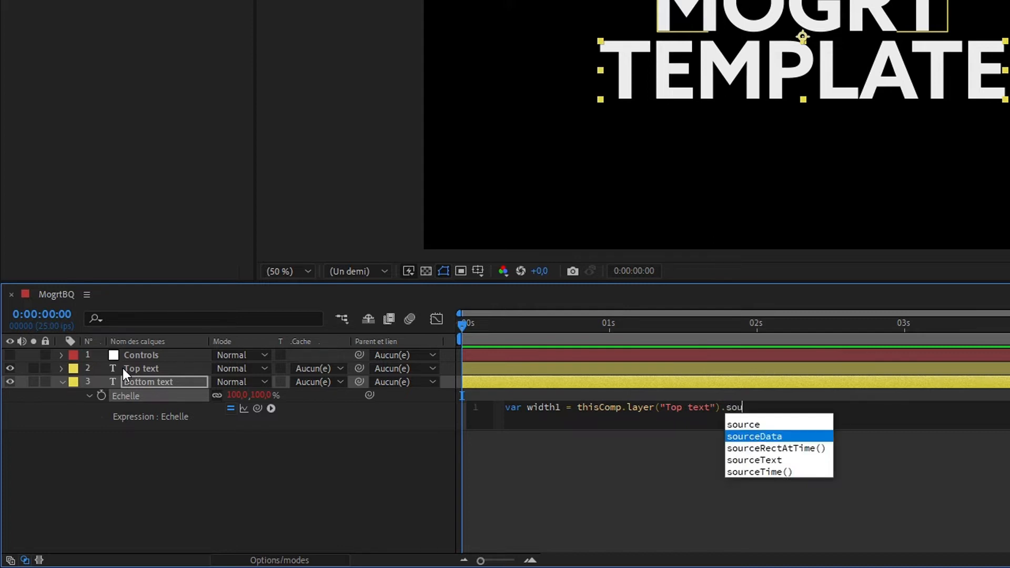
key("Return")
key("Right")
type(".")
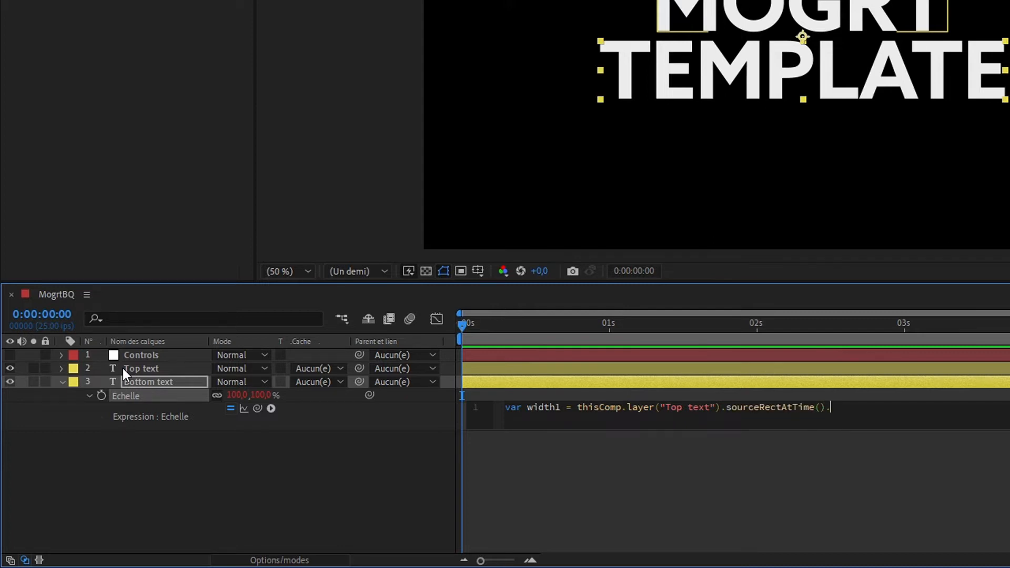
type("w")
key("Return")
type(";")
Duplicate the width1 line onto a second line of the scale expression and rename the copied variable width2
key("ctrl+a")
key("ctrl+c")
key("Right")
key("Return")
key("ctrl+v")
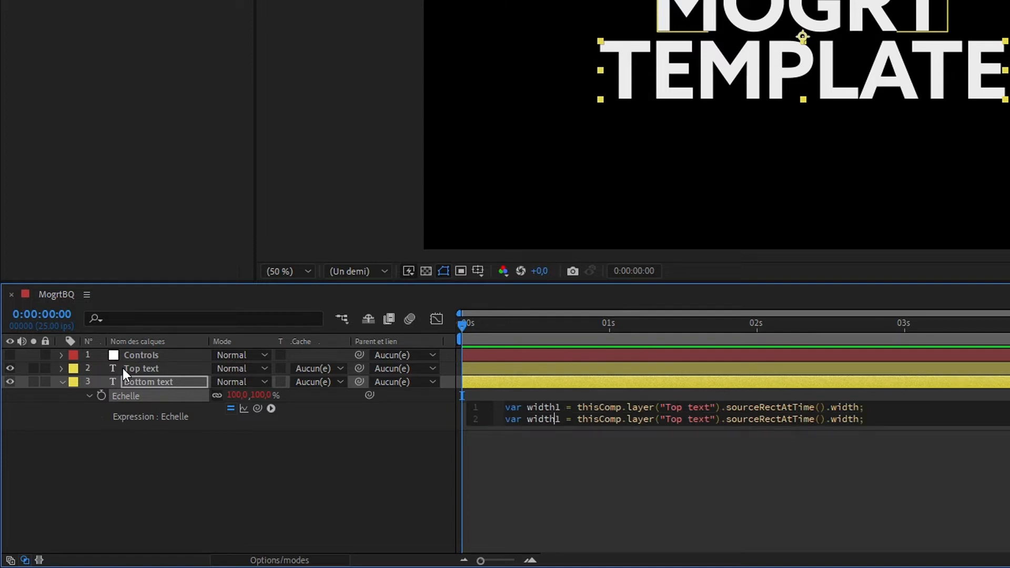
key("Delete")
type("2")
Remove the thisComp.layer("Top text"). reference from the width2 line so it reads sourceRectAtTime().width;
key("shift+Right")
key("shift+Right")
key("shift+Right")
key("shift+Right")
key("shift+Right")
key("shift+Right")
key("shift+Right")
key("shift+Right")
key("shift+Right")
key("shift+Right")
key("shift+Right")
key("shift+Right")
key("shift+Right")
key("shift+Right")
key("shift+Right")
key("shift+Right")
key("shift+Right")
key("shift+Right")
key("shift+Right")
key("shift+Right")
key("shift+Right")
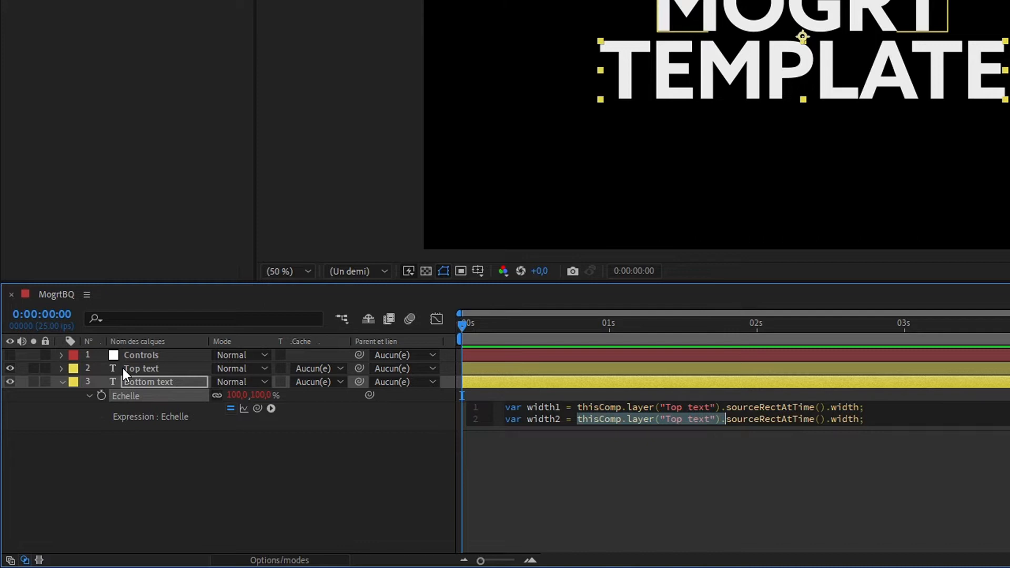
key("Delete")
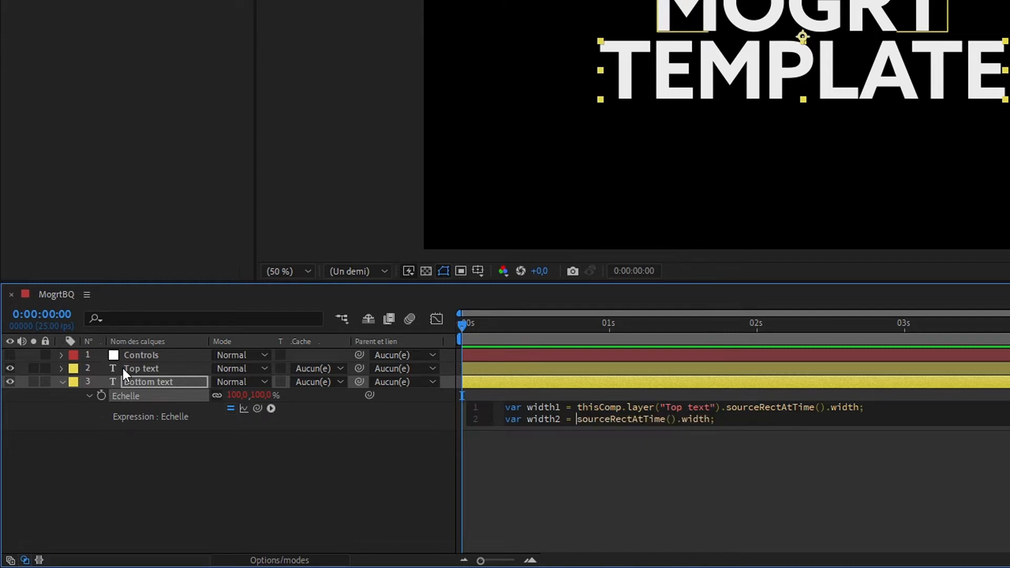
End Bottom text's scale expression with the output line width1/width2*value, apply it, and collapse the layer's properties
key("Return")
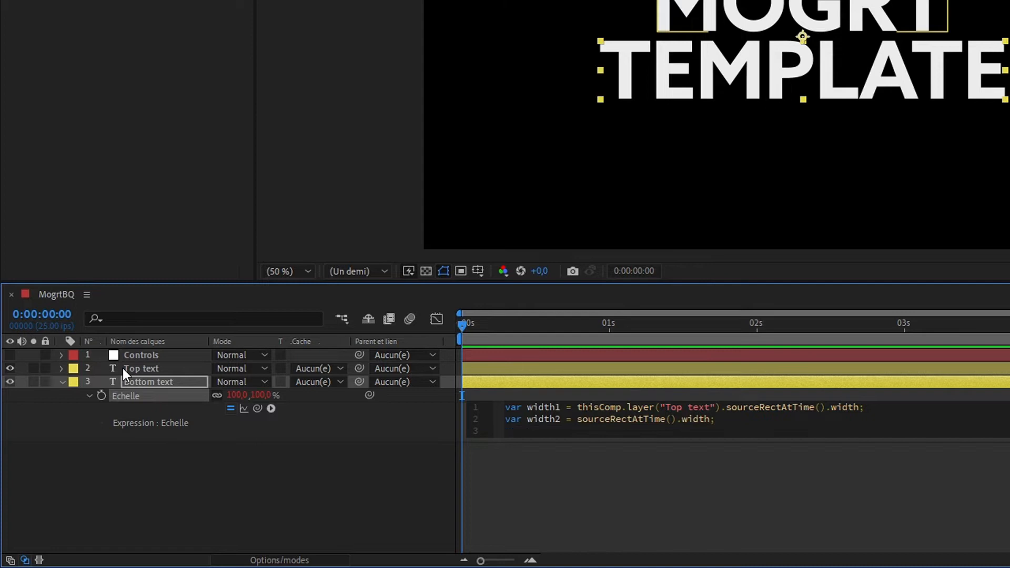
type("wi")
key("Down")
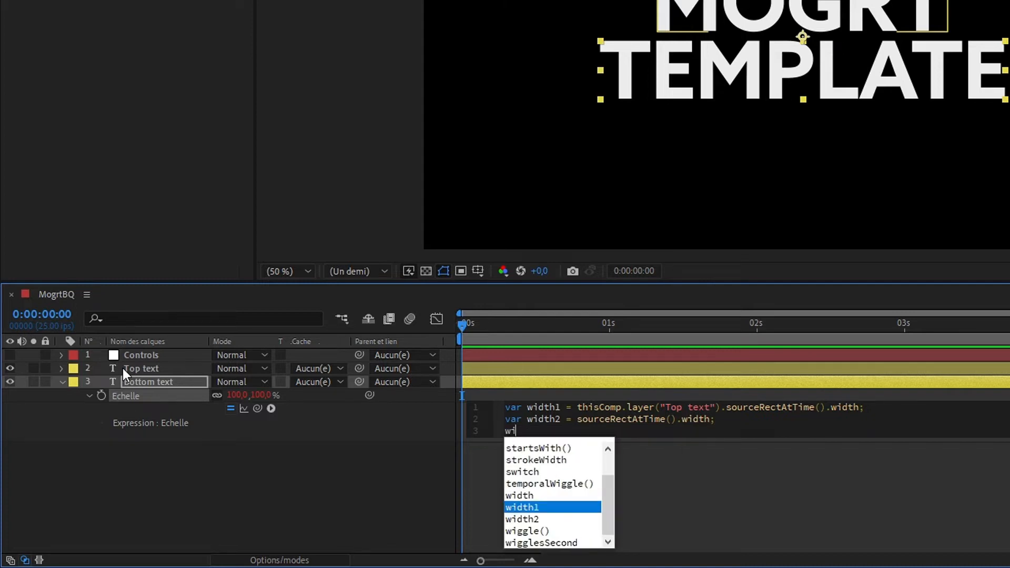
key("Return")
type("/w")
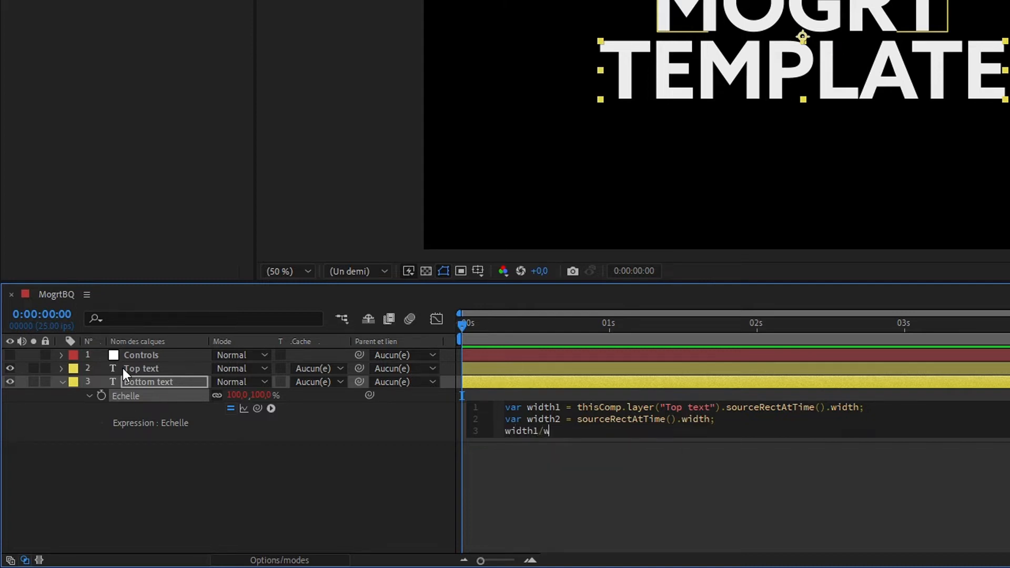
type("i")
key("Down")
key("Down")
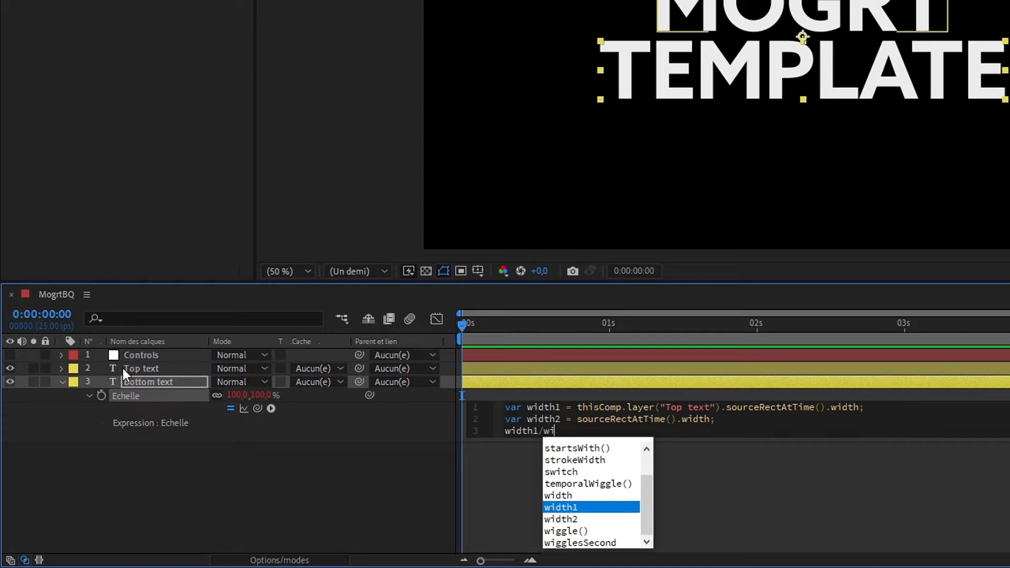
key("Return")
type("*")
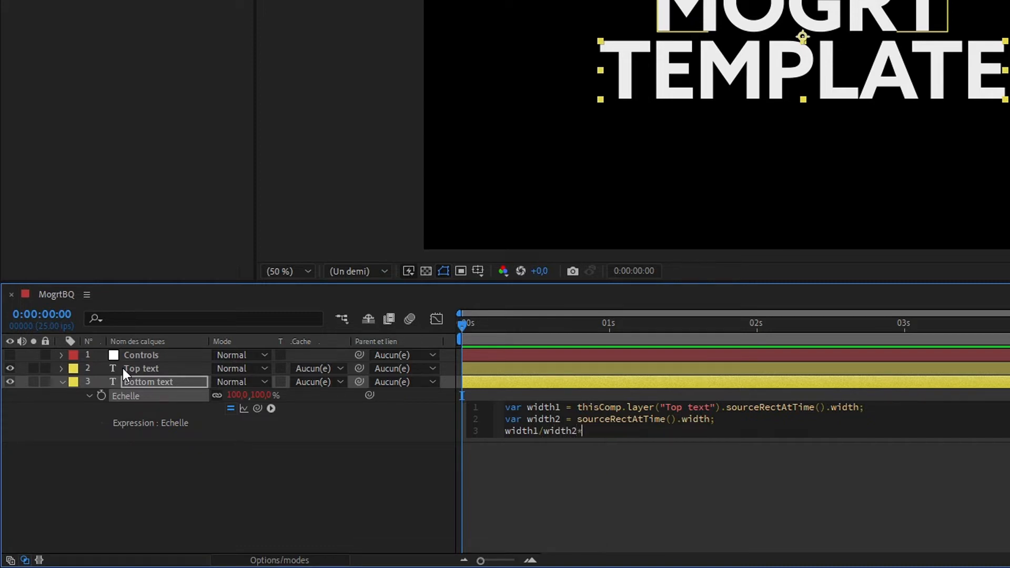
type("val")
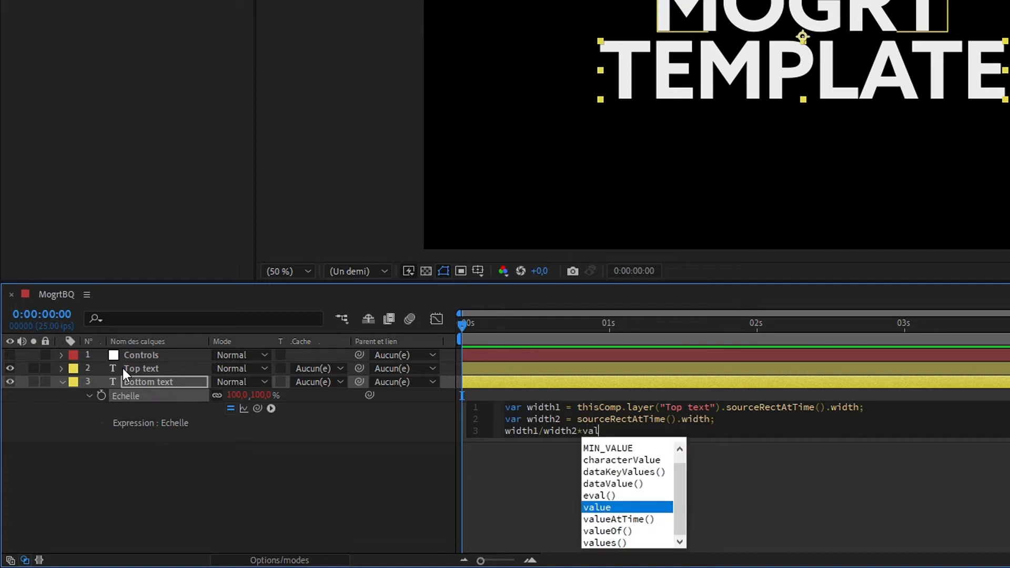
key("Return")
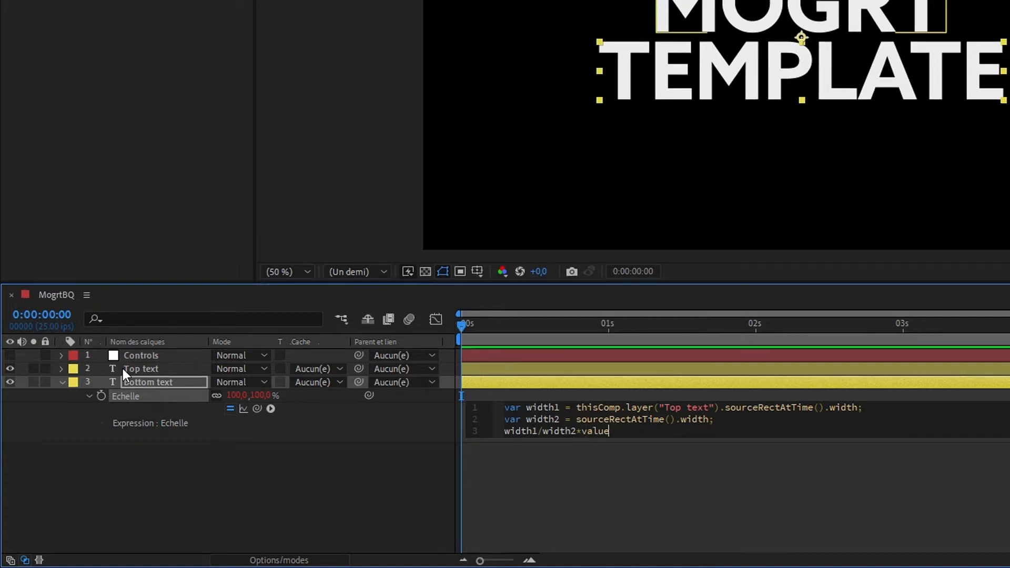
key("KP_Enter")
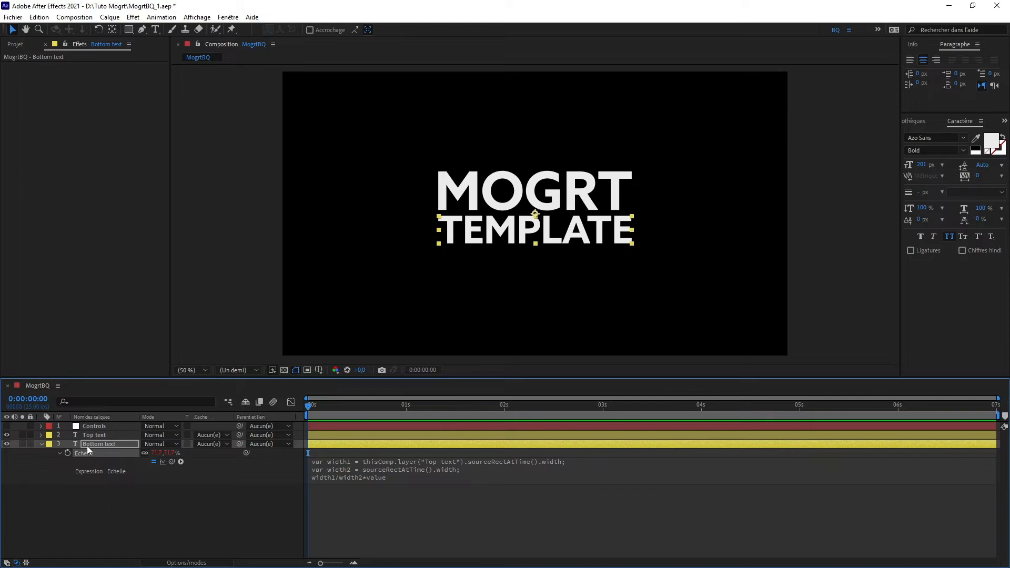
left_click(42, 445)
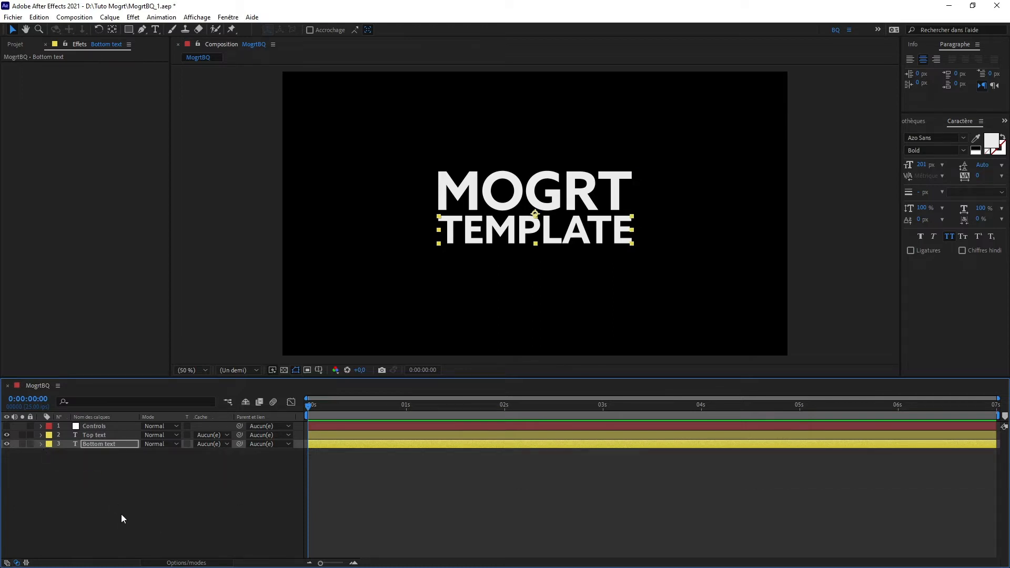
Select both text layers with the Type tool active and reveal their source text properties in the timeline
left_click(155, 29)
left_click(161, 486)
left_click_drag(155, 488, 113, 437)
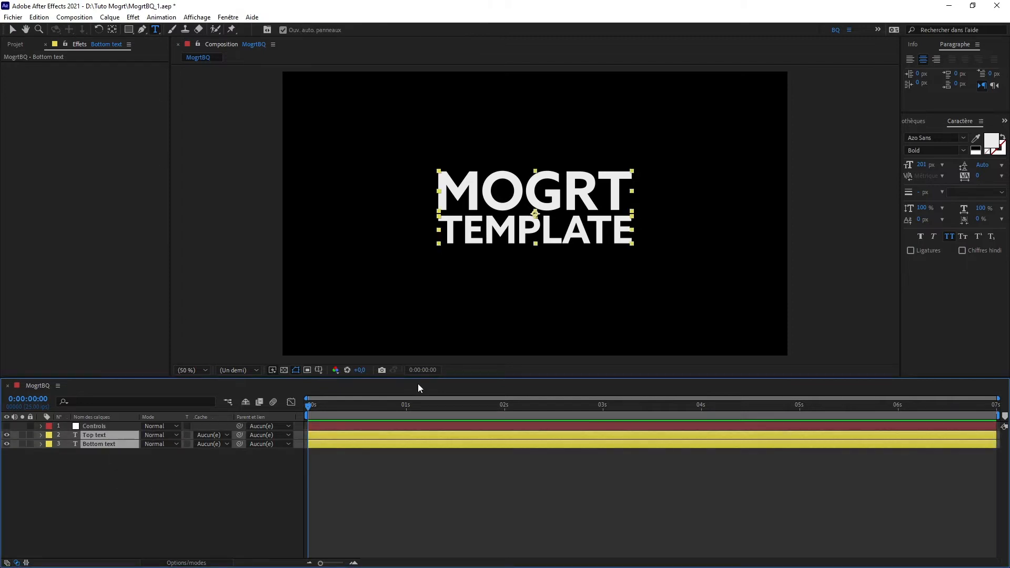
right_click(502, 235)
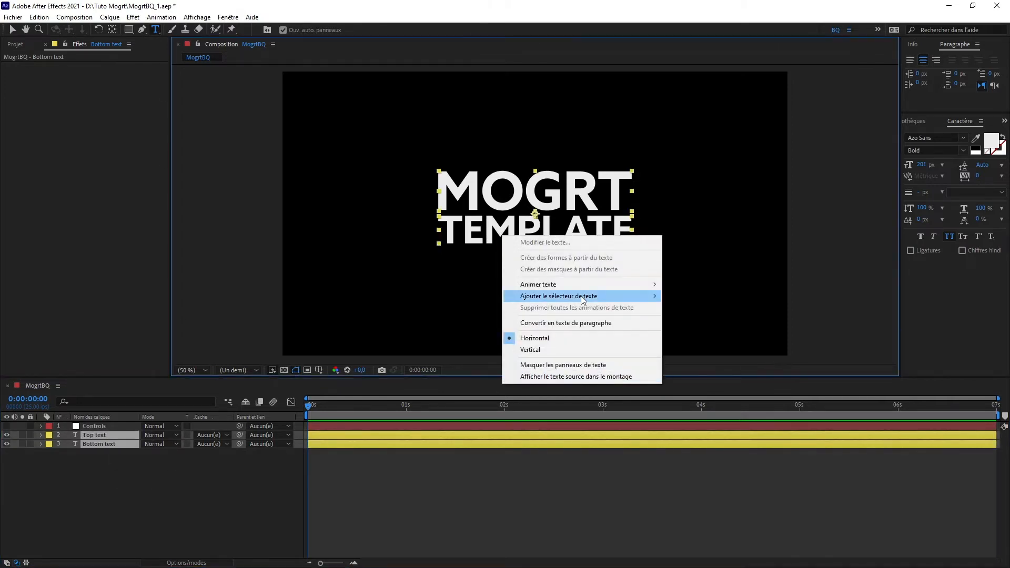
left_click(579, 378)
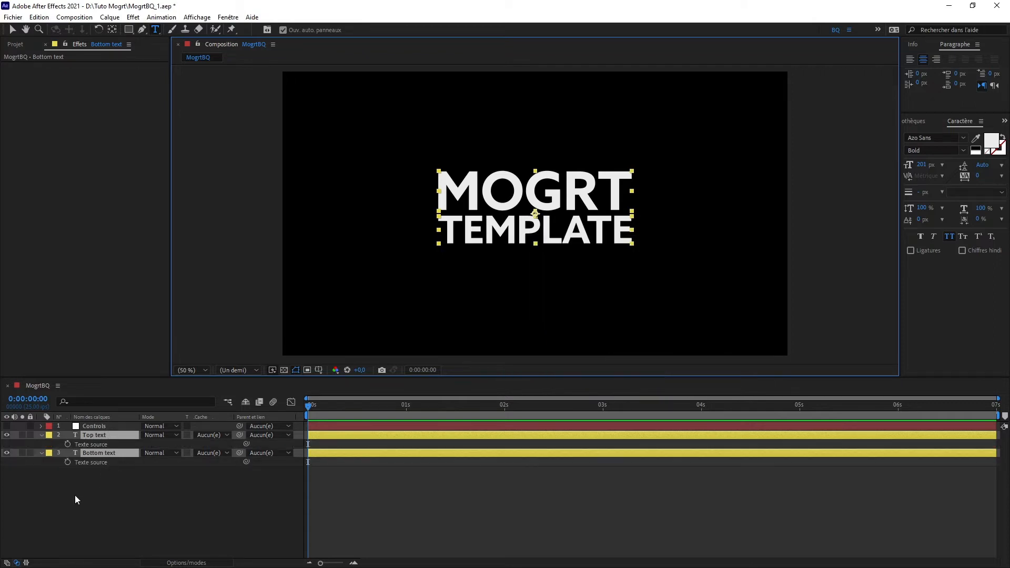
Link Bottom text's source text to Top text's source text and display the resulting expression
left_click(240, 463)
left_click_drag(244, 462, 116, 444)
left_click(60, 462)
Append .style to Bottom text's source text expression so only Top text's styling is inherited, and apply it
left_click(502, 470)
left_click(502, 470)
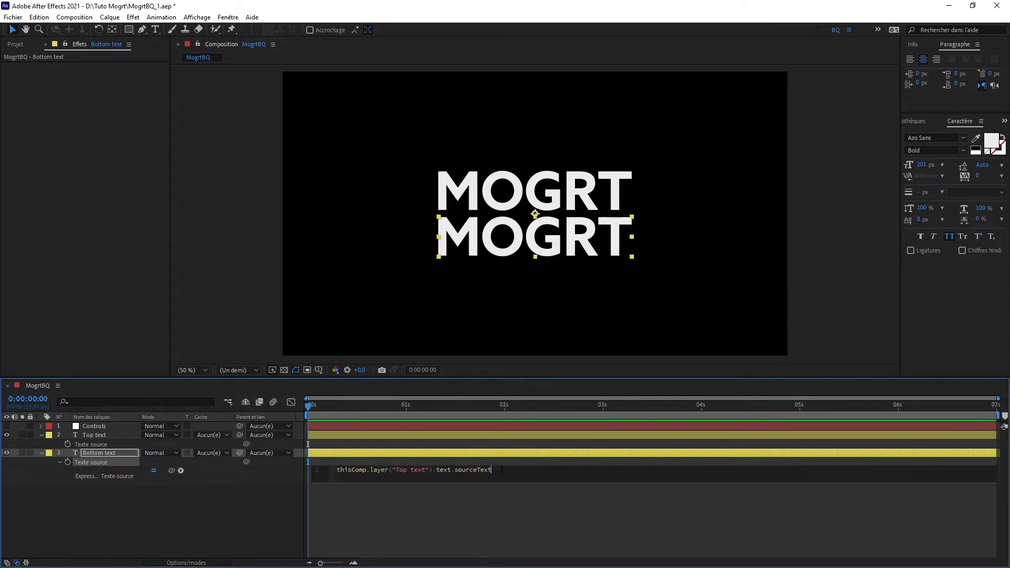
type(".st")
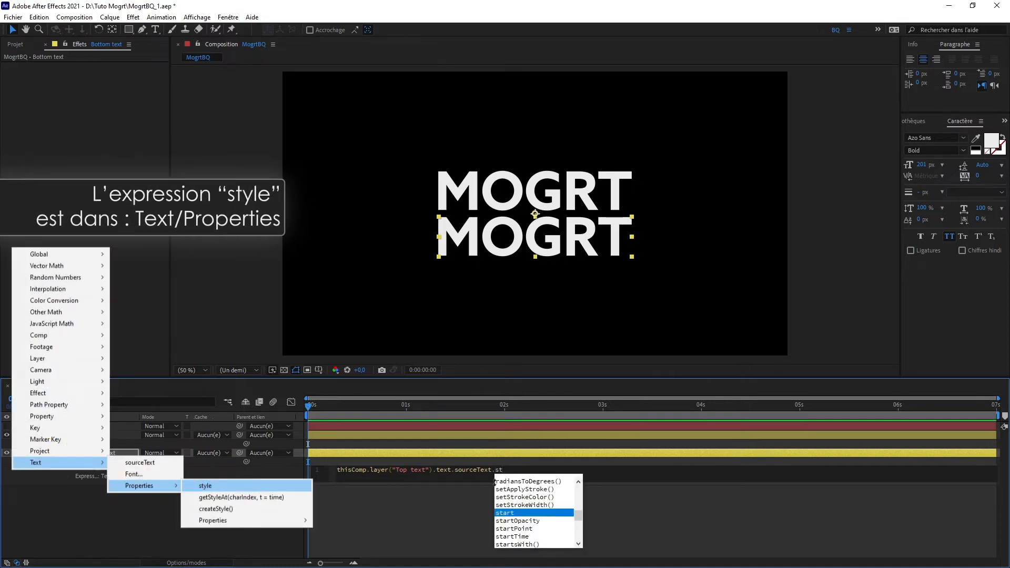
type("y")
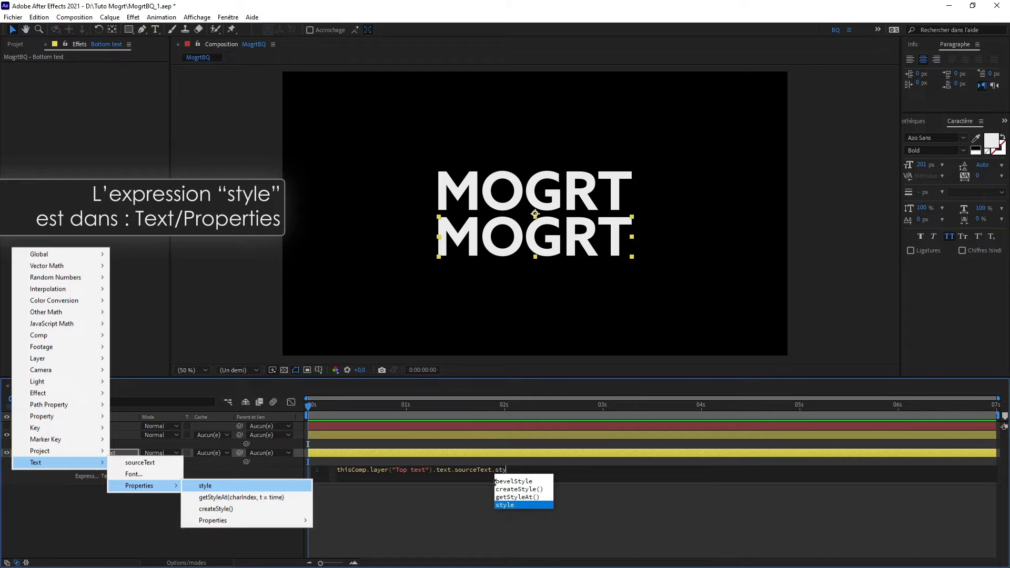
key("Return")
key("KP_Enter")
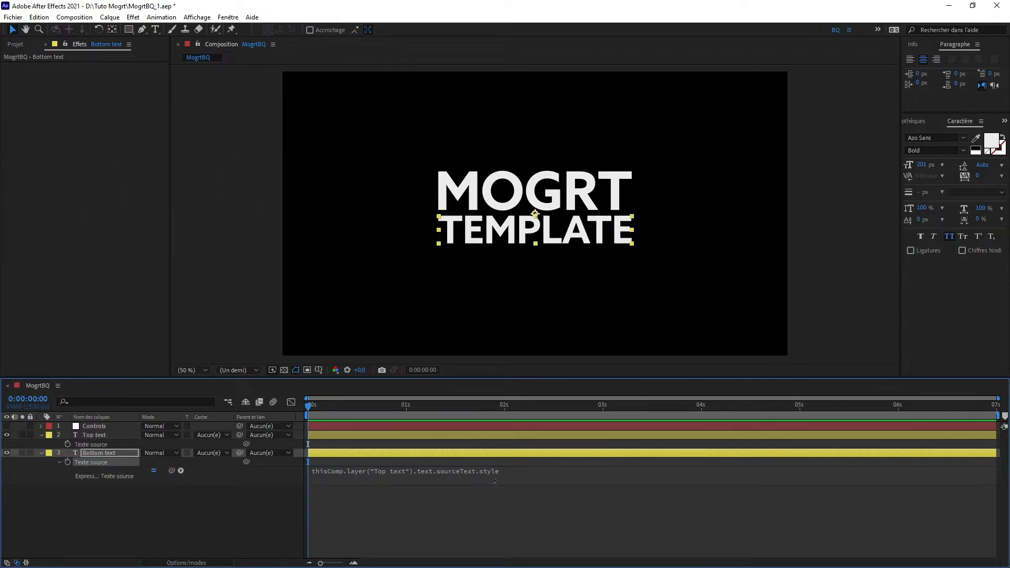
Collapse the source text properties of both text layers and deselect all layers
left_click(105, 427)
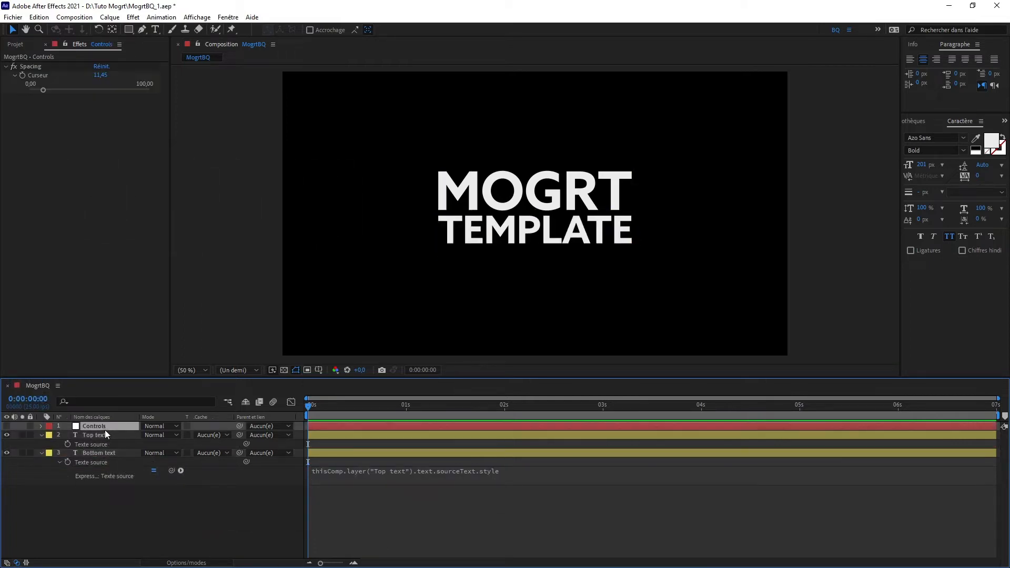
left_click(105, 435)
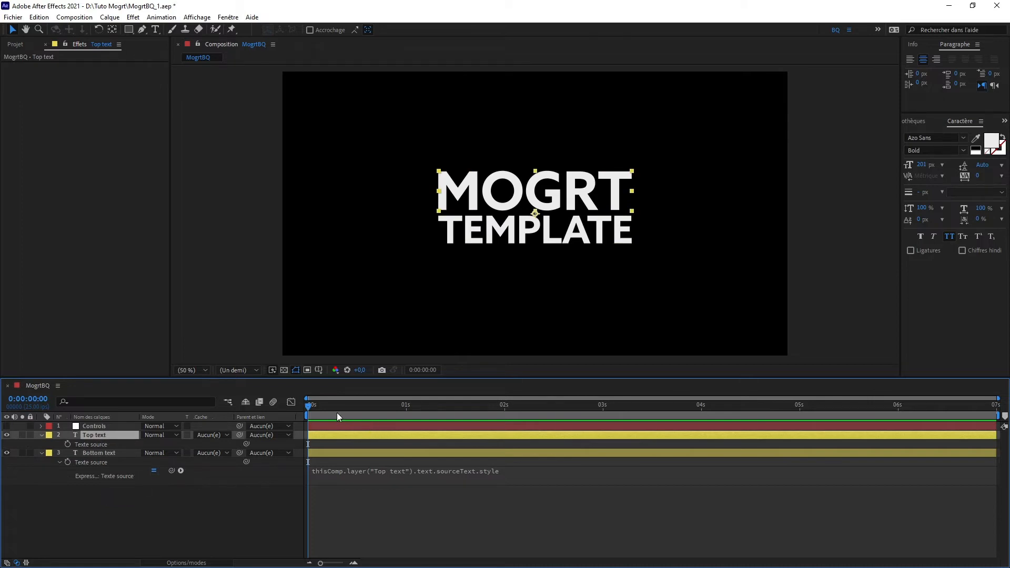
left_click(41, 435)
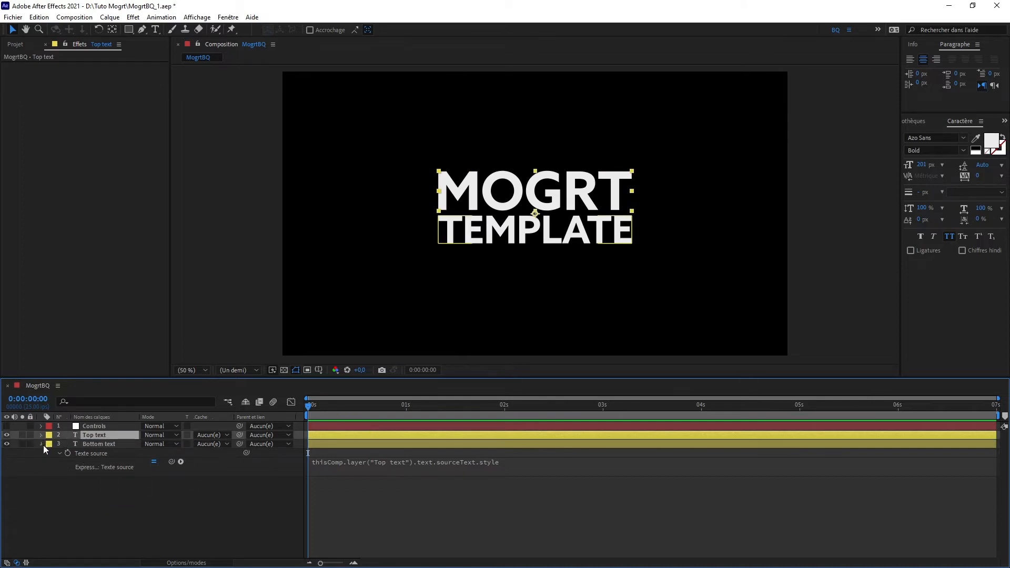
left_click(41, 445)
left_click(101, 488)
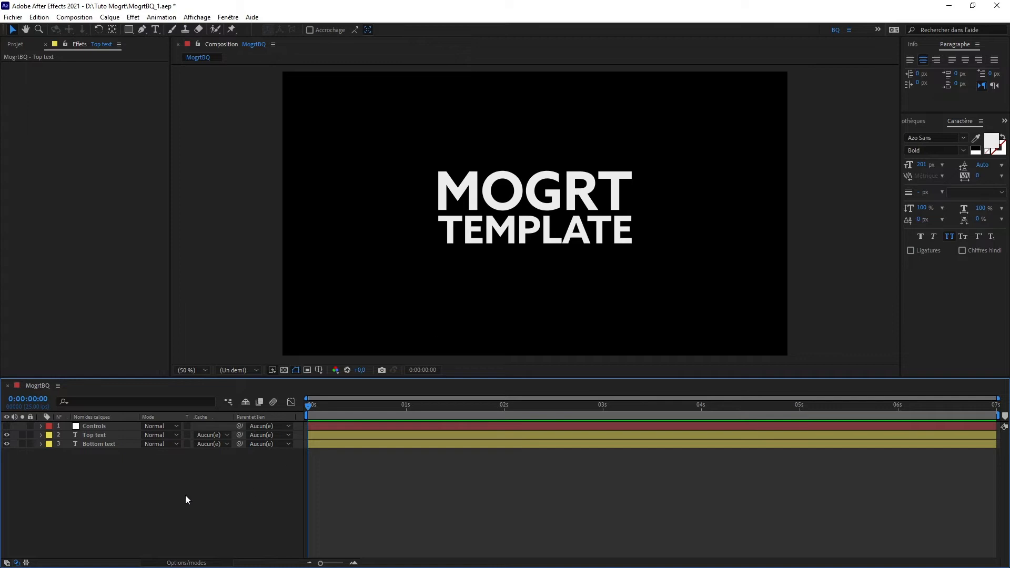
Add a second slider control to the Controls null, rename it Animation and expand its slider
left_click(94, 425)
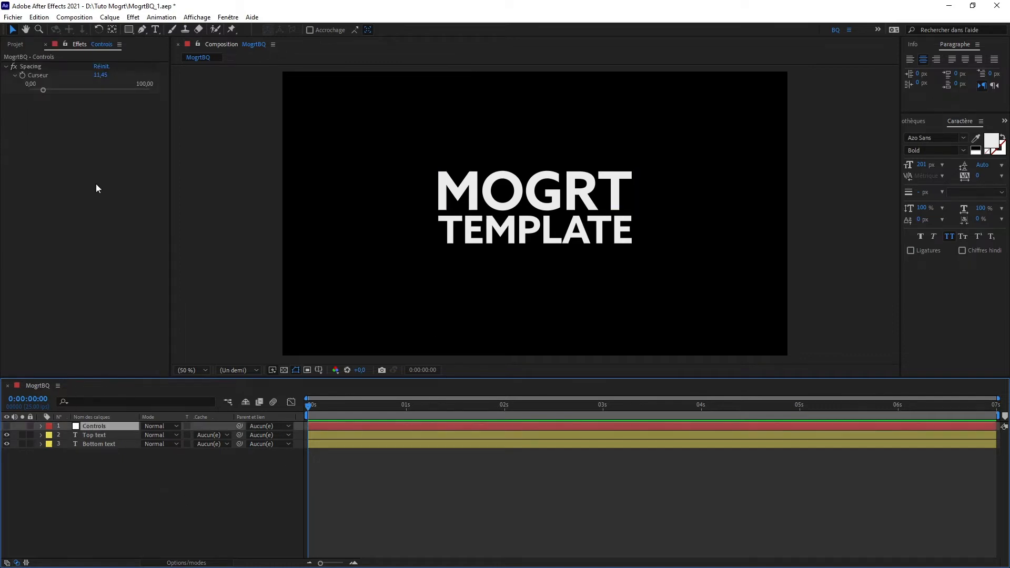
right_click(94, 184)
mouse_move(158, 413)
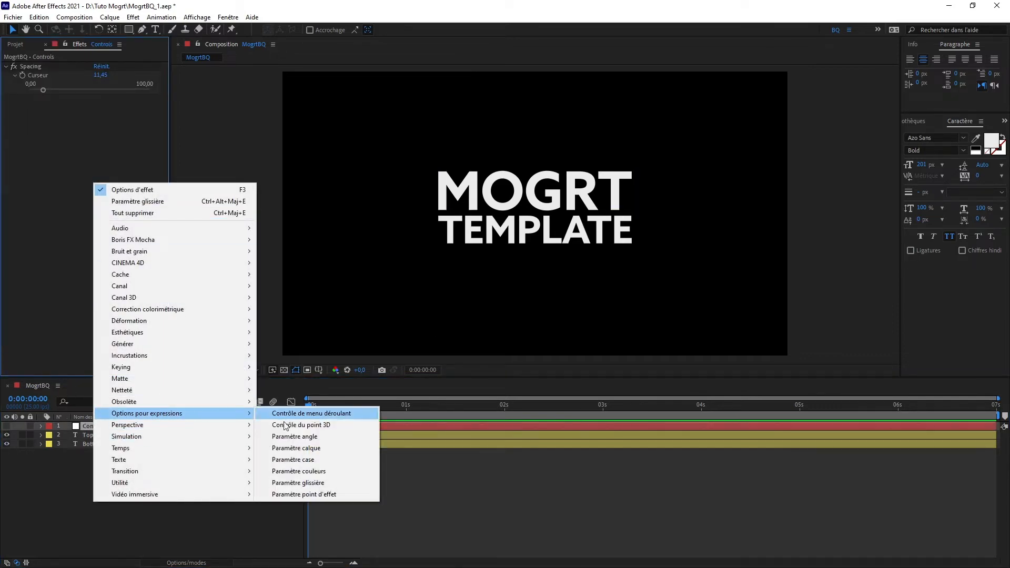
left_click(297, 482)
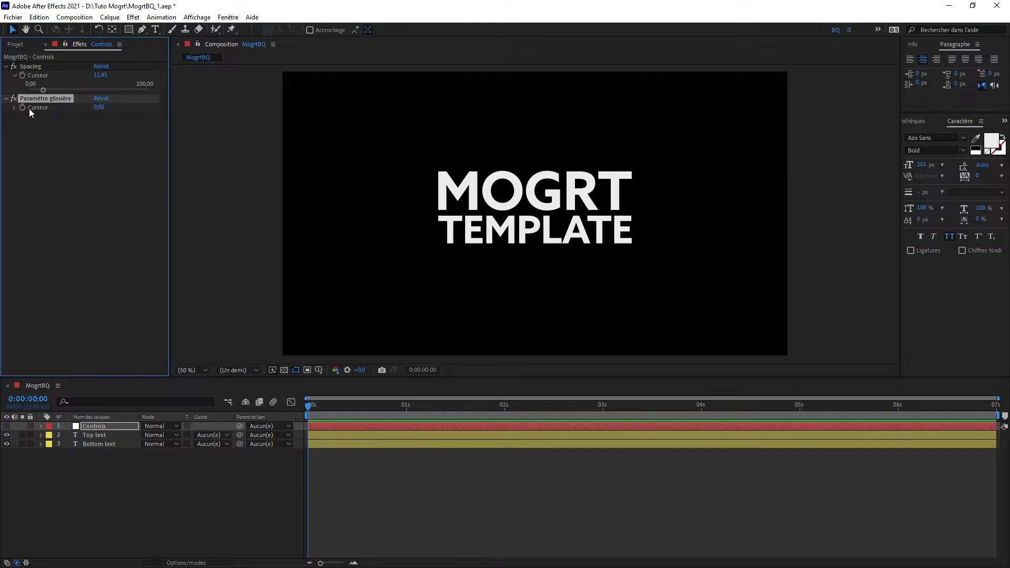
key("Return")
type("Animation")
key("Return")
left_click(14, 107)
Reveal Position on both the Top text and Bottom text layers and separate its dimensions into X and Y
left_click(106, 445)
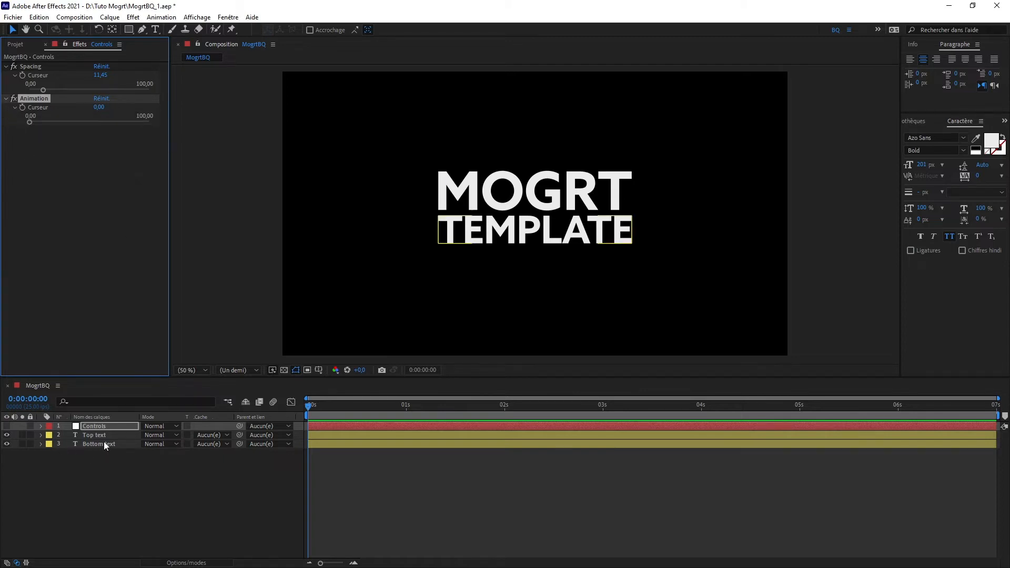
left_click(105, 436)
left_click(103, 427)
left_click(104, 436)
left_click_drag(104, 464, 100, 437)
key("p")
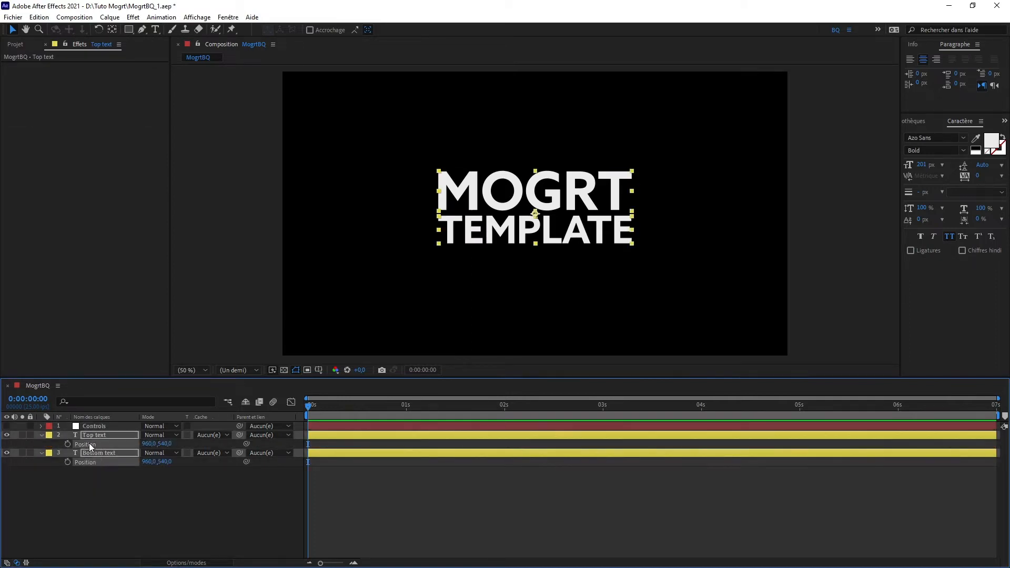
right_click(110, 445)
left_click(138, 313)
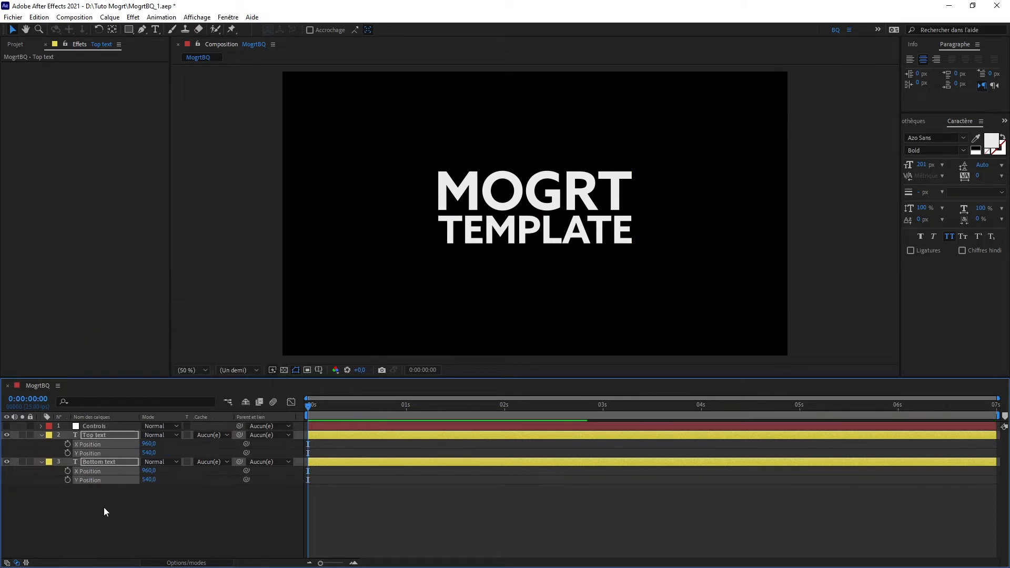
Show only the Animation slider of Controls in the timeline and hide the Y Position of both text layers
left_click(104, 428)
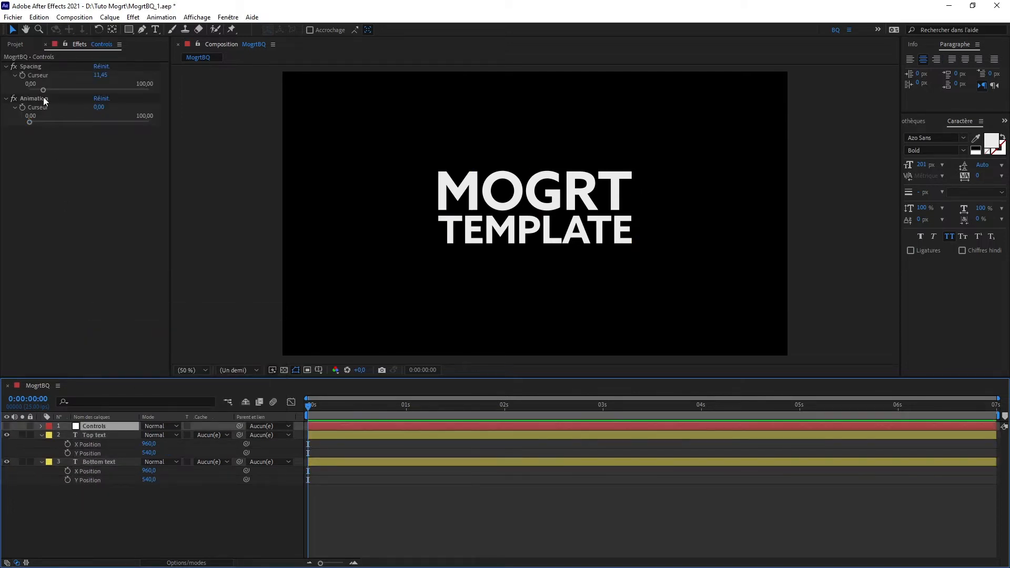
left_click(35, 108)
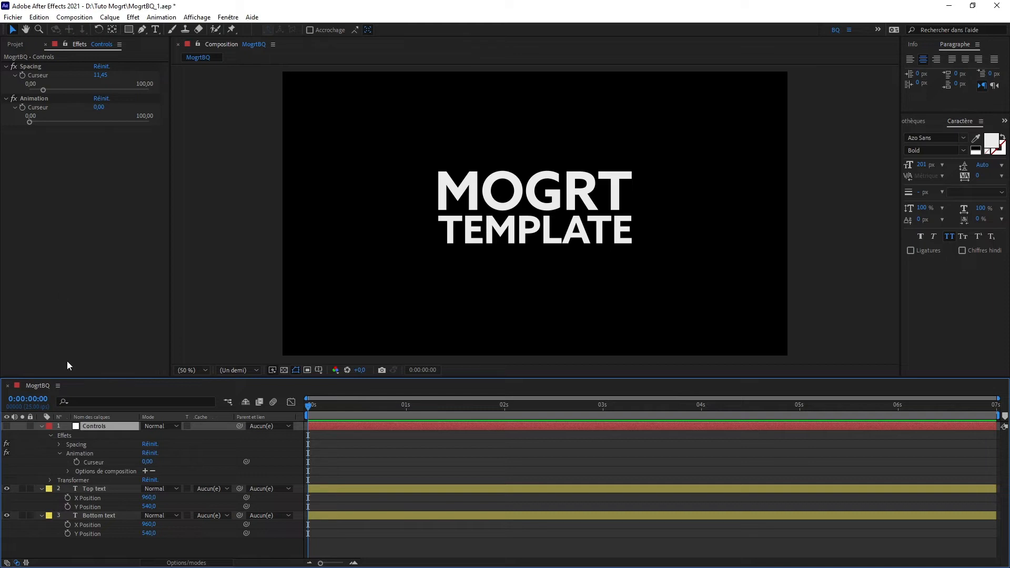
left_click(92, 461)
key("s")
key("s")
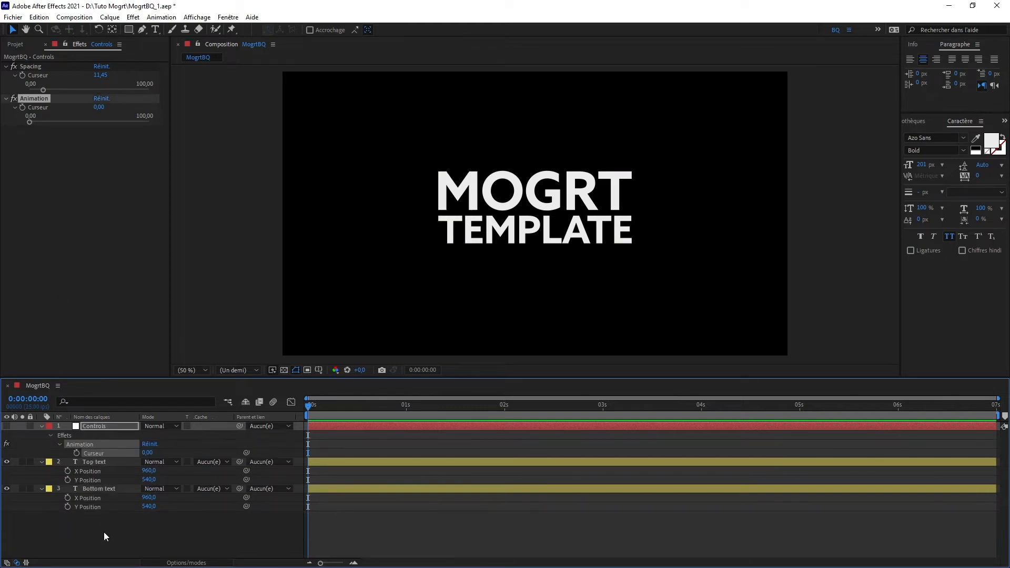
left_click(104, 533)
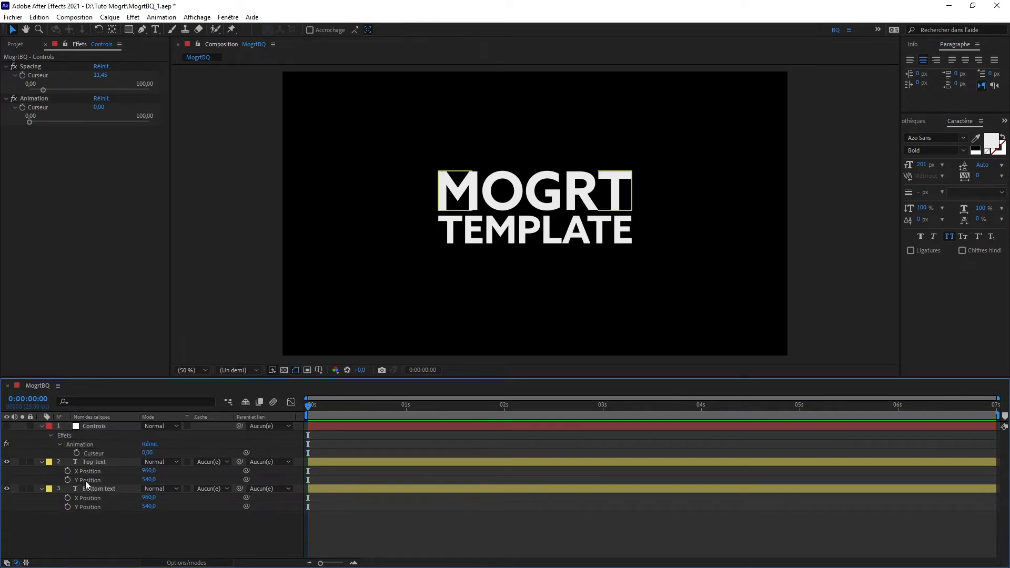
left_click(85, 481, "alt+shift")
left_click(87, 500, "alt+shift")
Add an expression to Top text's X Position and insert the interpolation function linear(t, value1, value2)
left_click(87, 471)
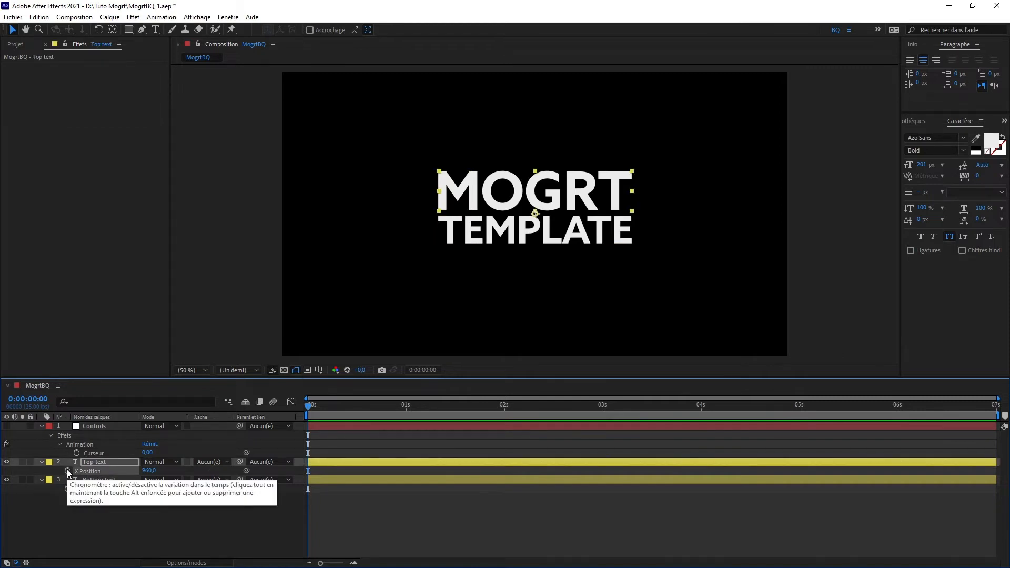
left_click(67, 469, "alt")
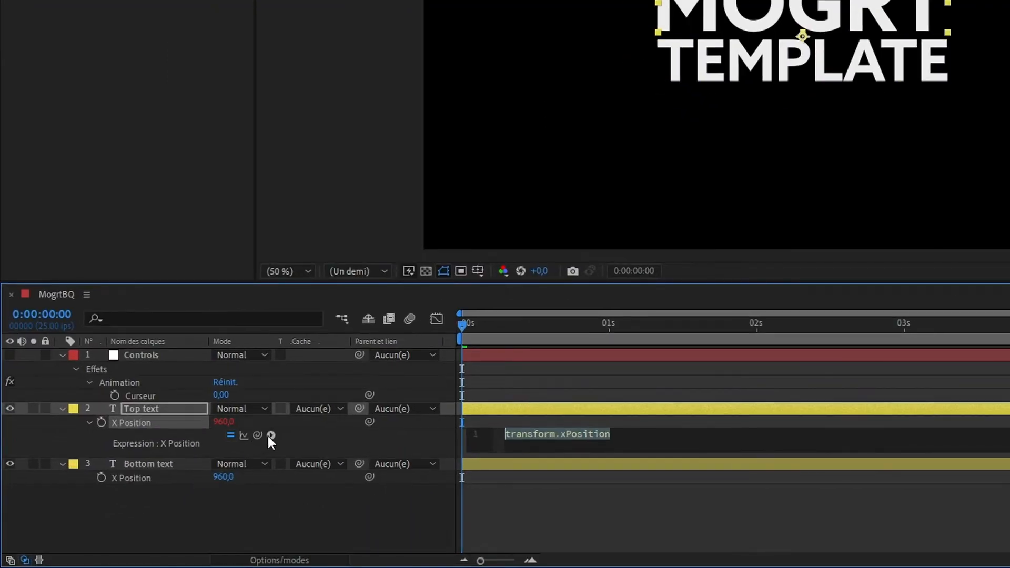
left_click(271, 436)
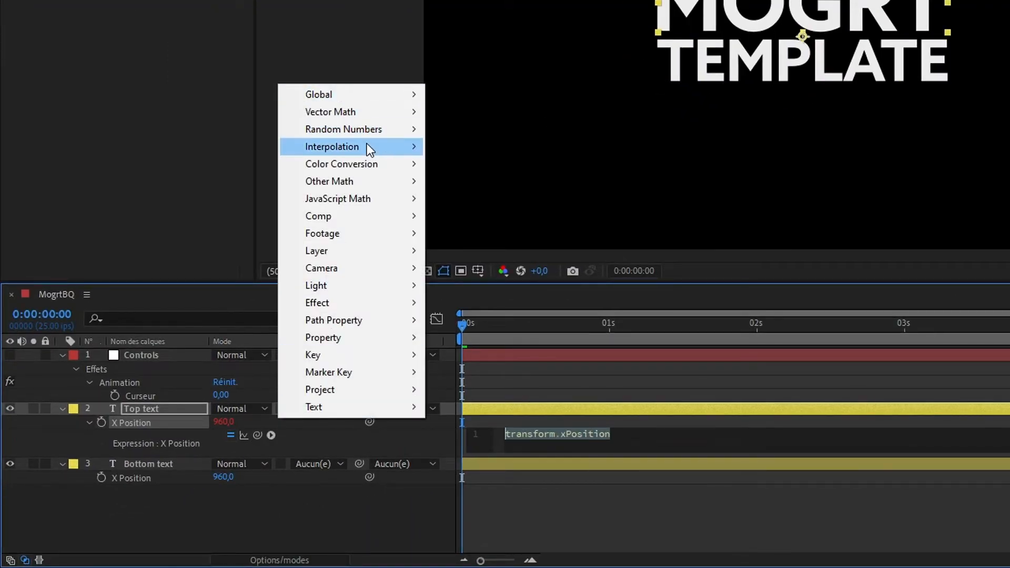
mouse_move(370, 147)
left_click(478, 147)
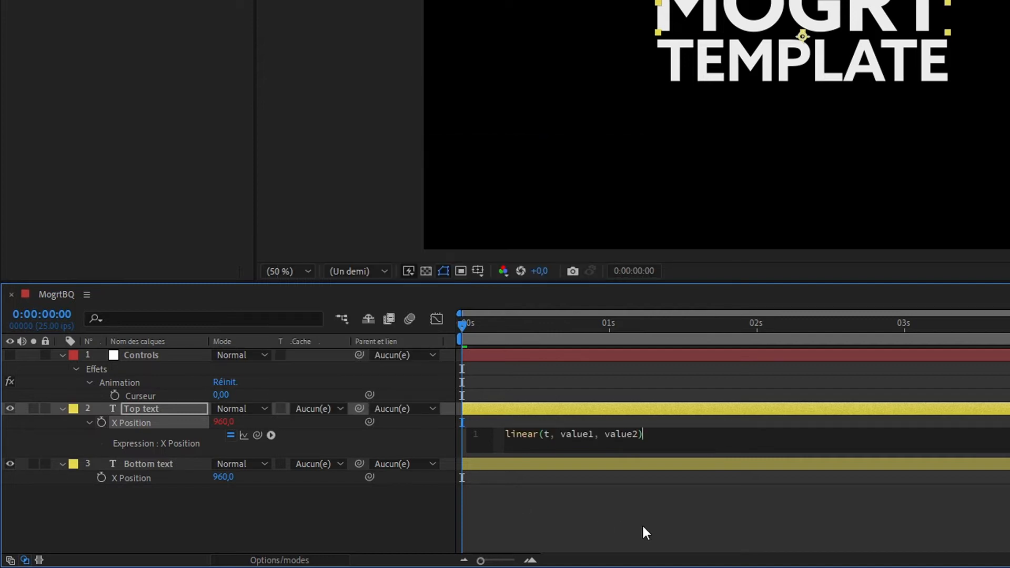
Above the linear line, declare var t as the Controls layer's linked Animation slider divided by 100, ending with a semicolon
key("Home")
key("Return")
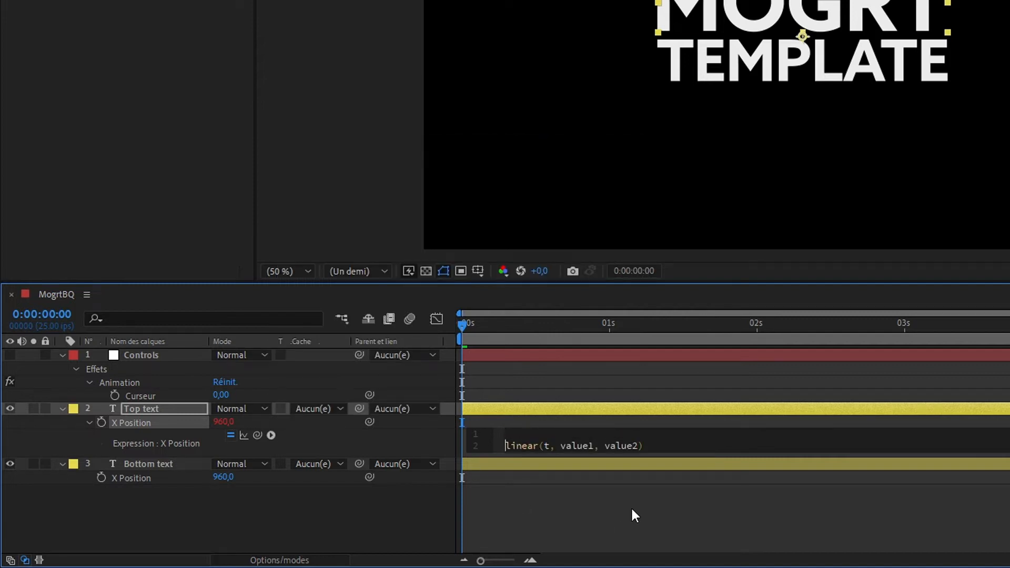
type("var")
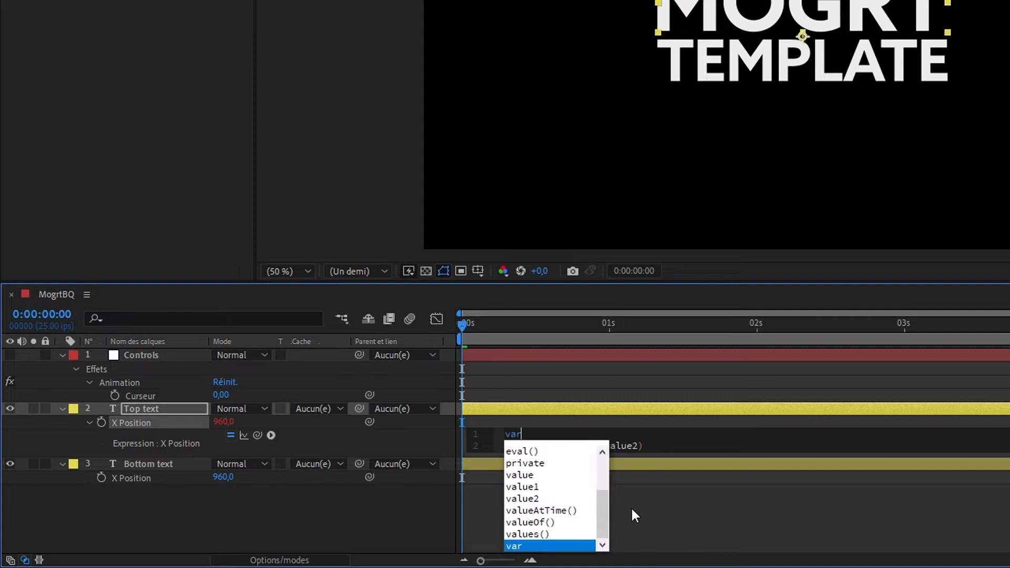
type(" t =")
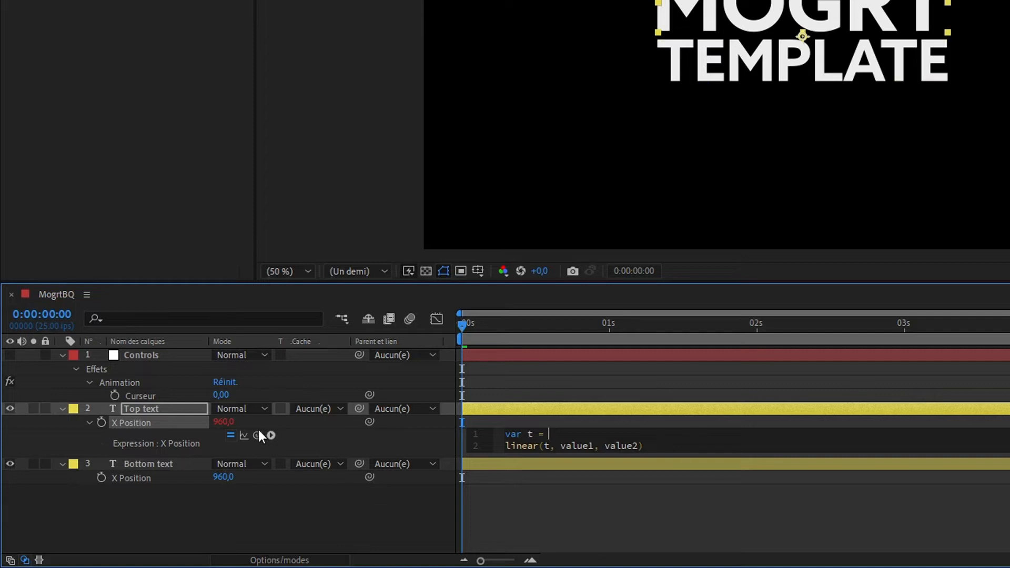
left_click_drag(257, 435, 179, 399)
type("/100;")
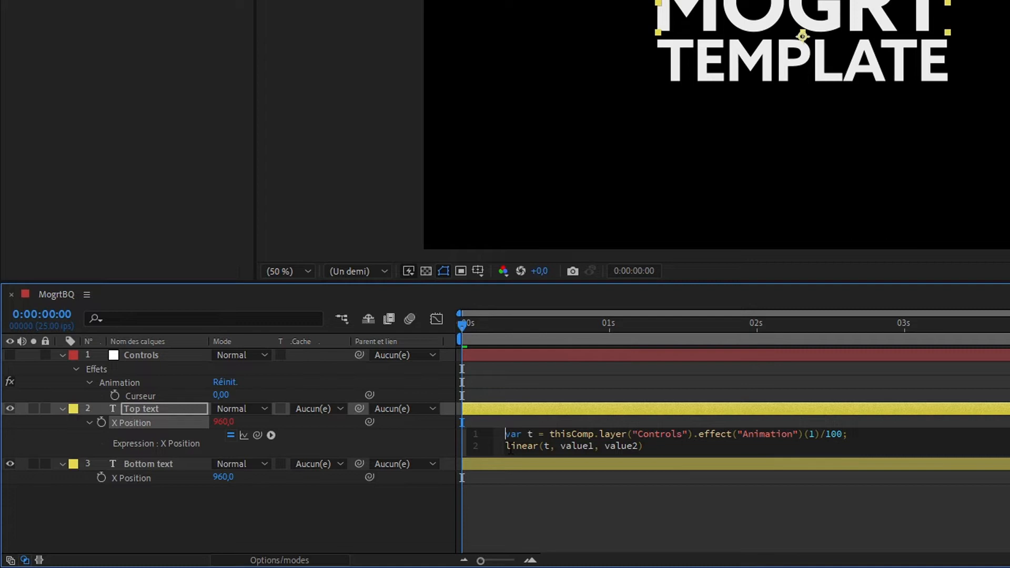
Above var t, add the unfinished declarations "var value1 =" and "var value2 =" on separate lines
key("Return")
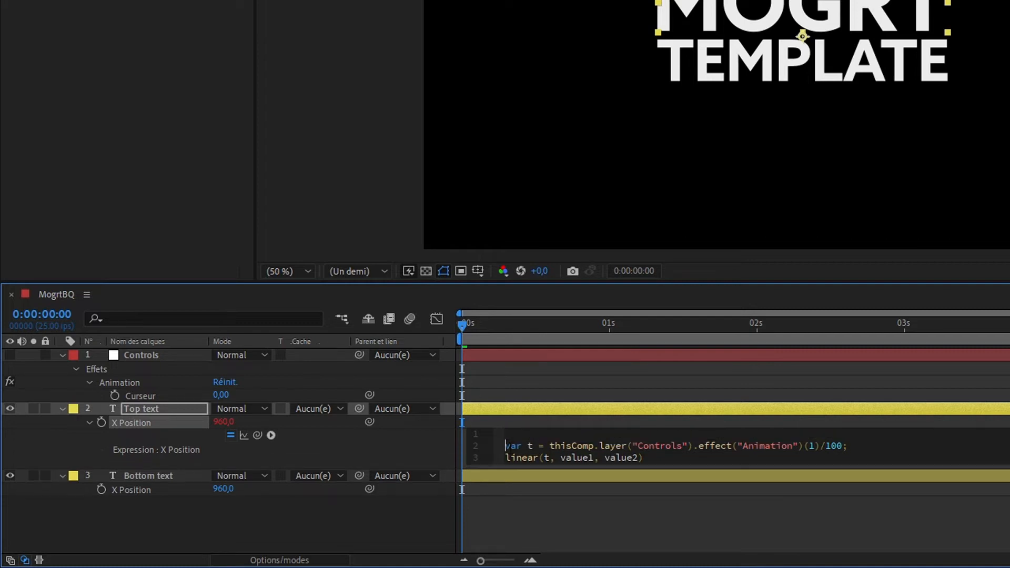
key("Up")
type("var value2 =")
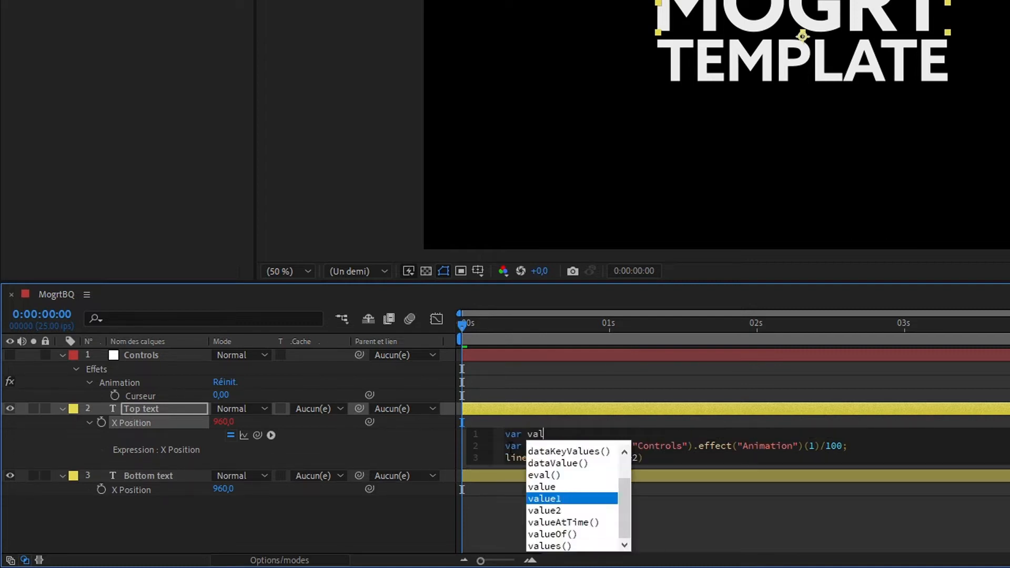
key("Home")
key("Return")
key("Up")
type("var value1 =")
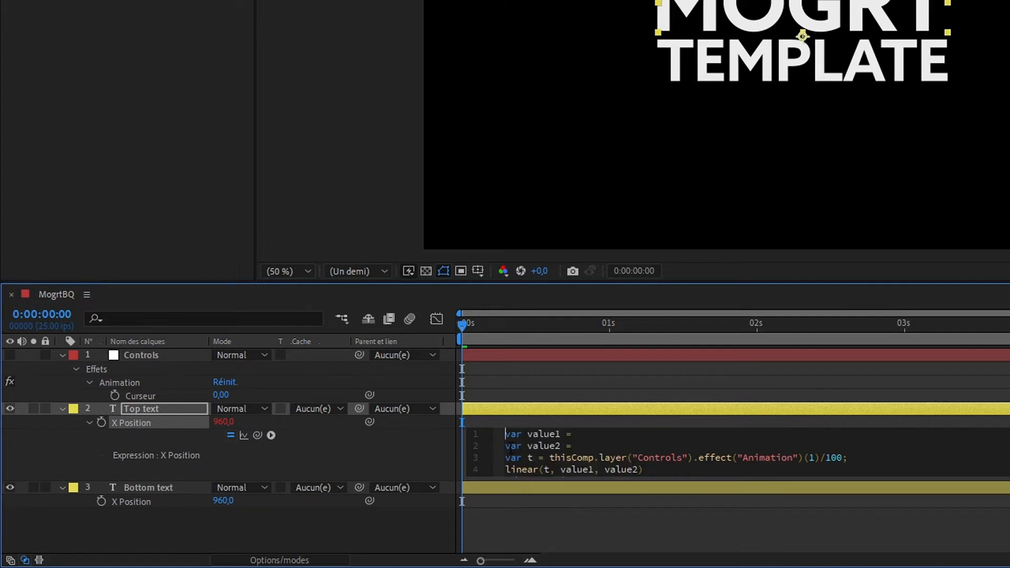
Add a first expression line declaring var halfWidth = sourceRectAtTime().width/2;
key("Return")
key("Up")
type("var")
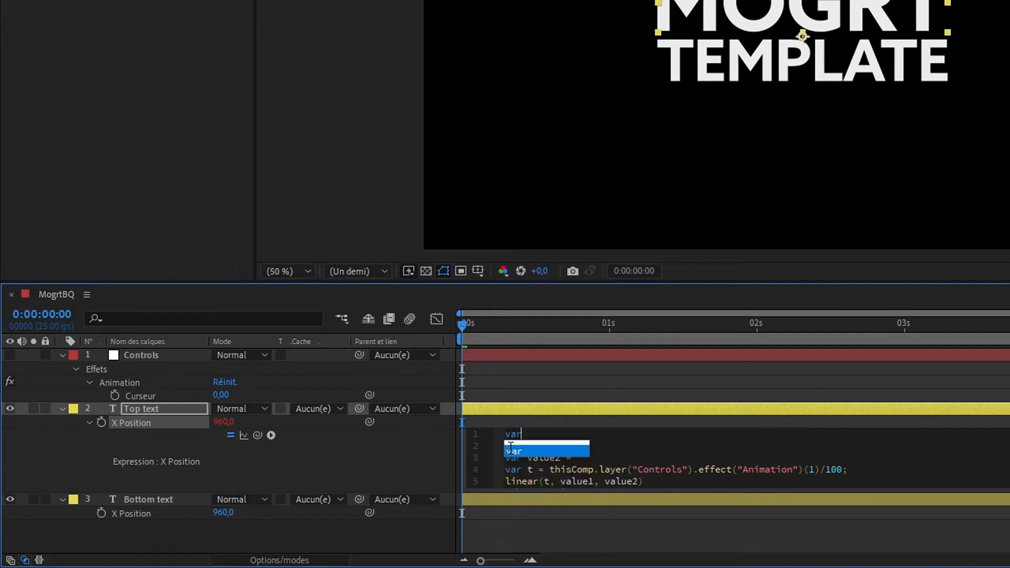
type(" h")
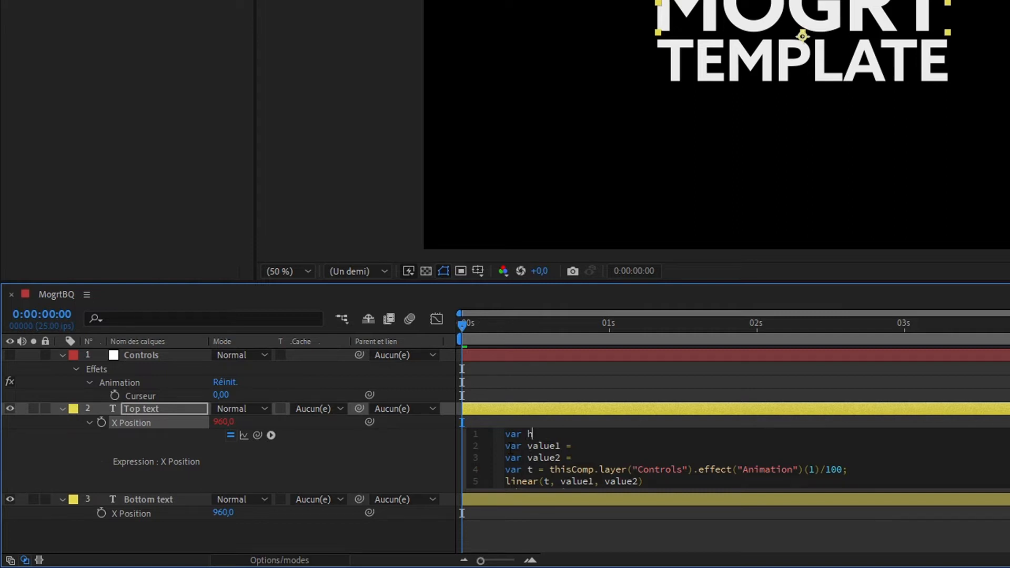
type("alfWidth = sour")
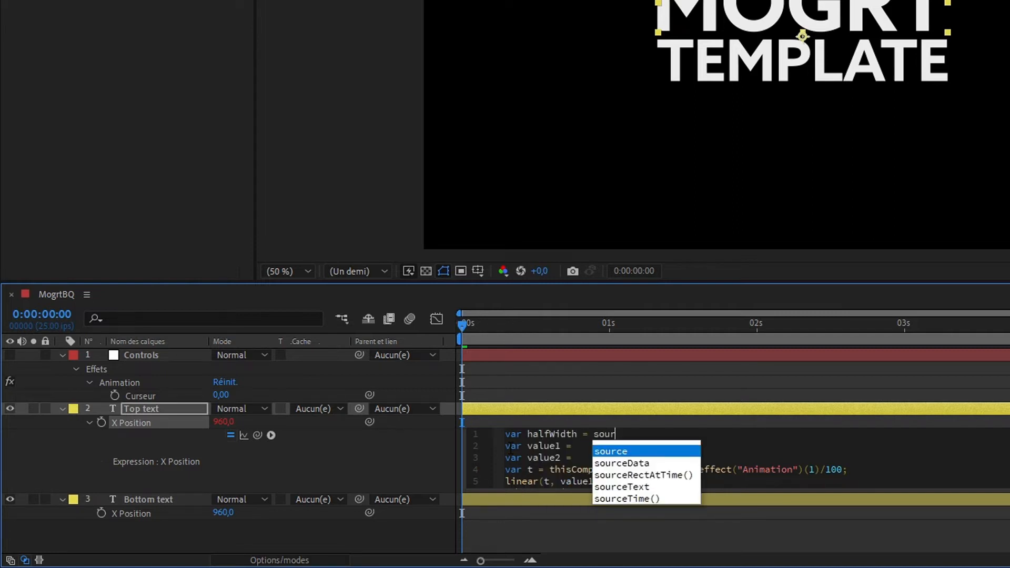
key("Down")
key("Down")
key("Return")
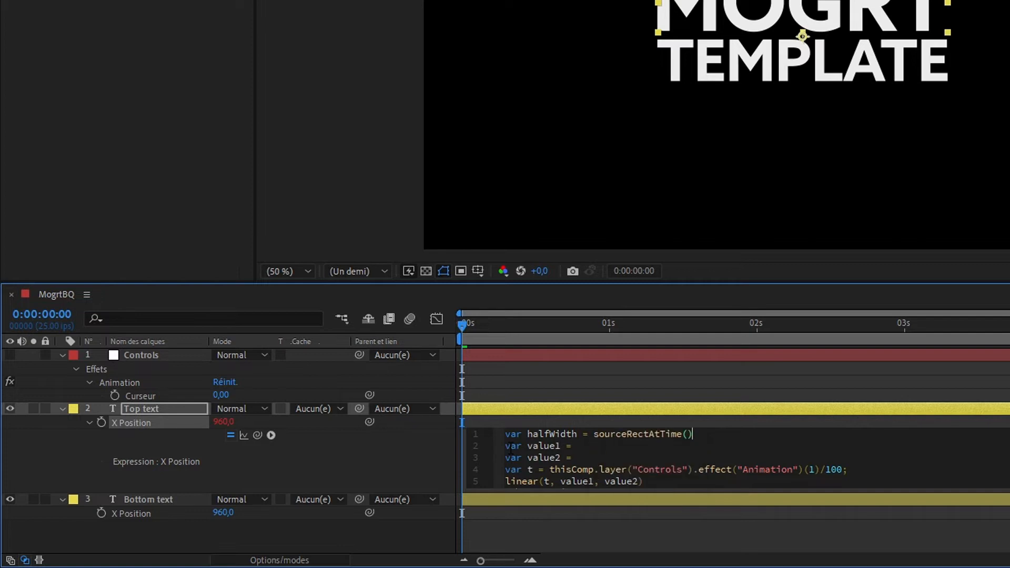
type(".wi")
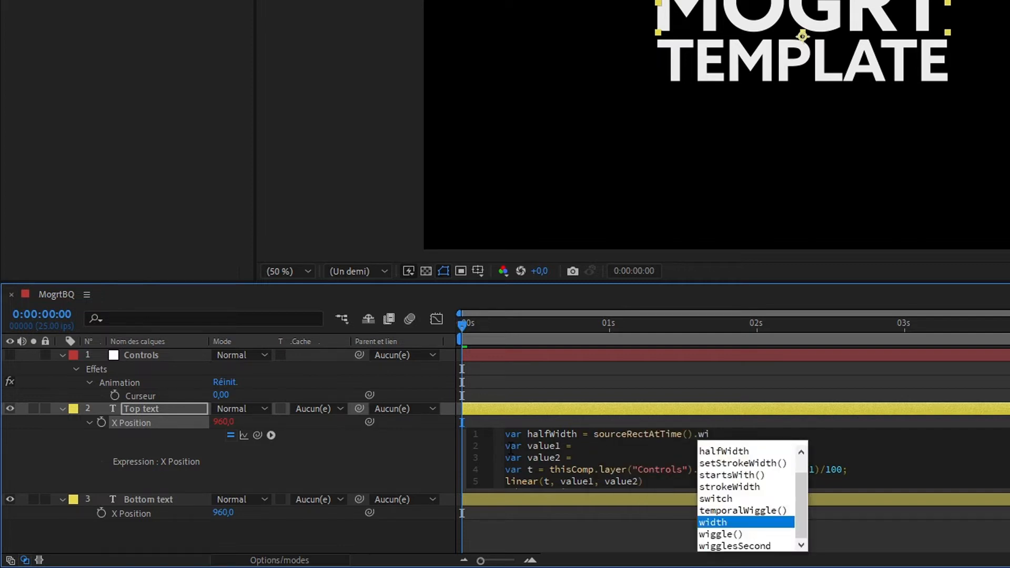
key("Return")
type("/2;")
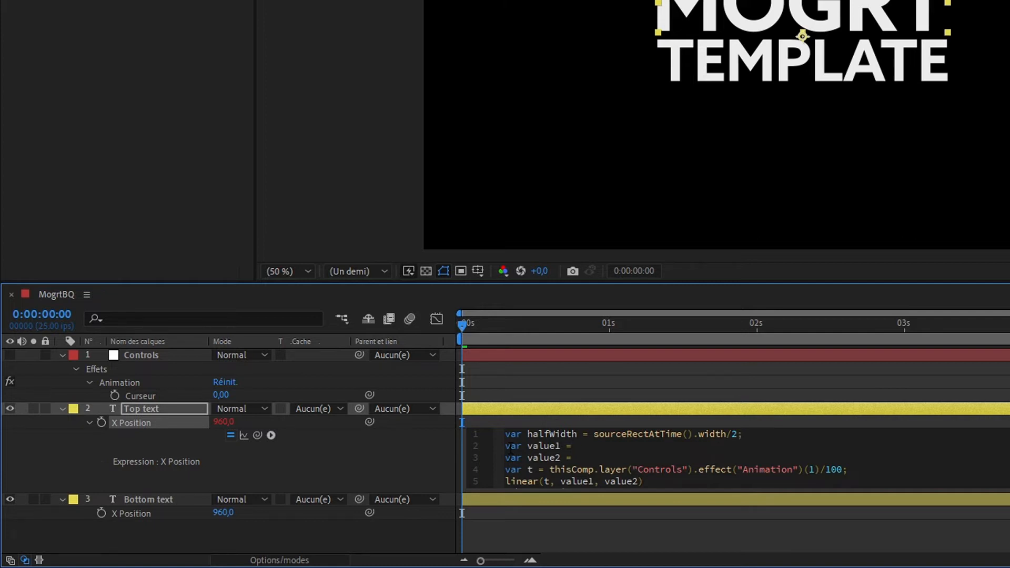
Complete value1 as -halfWidth; and value2 as thisComp.width+halfWidth; and apply the X Position expression
type("-")
type("halfWidth")
type(";")
type("this")
key("Down")
key("Return")
type(".wi")
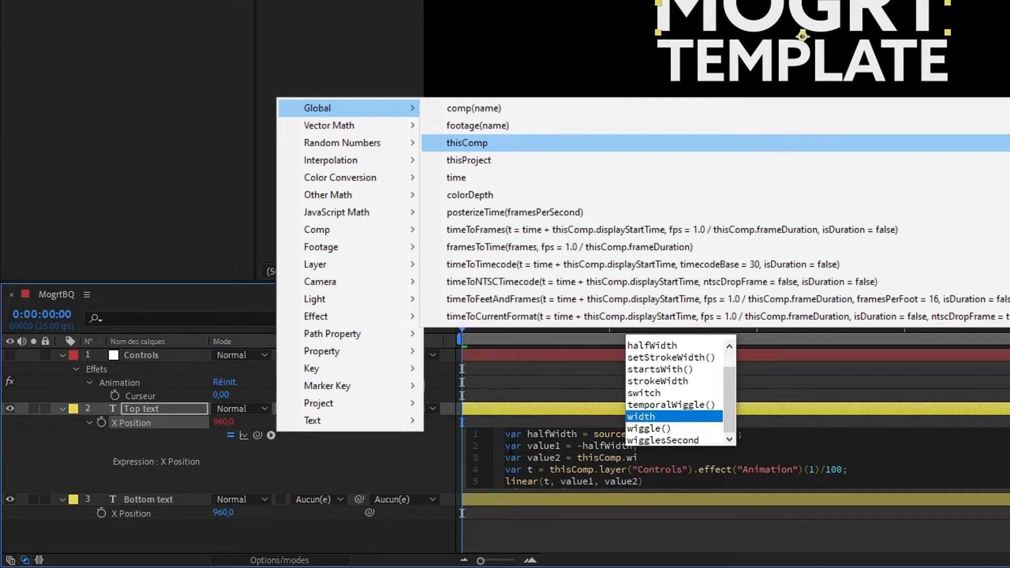
key("Return")
type("+hal")
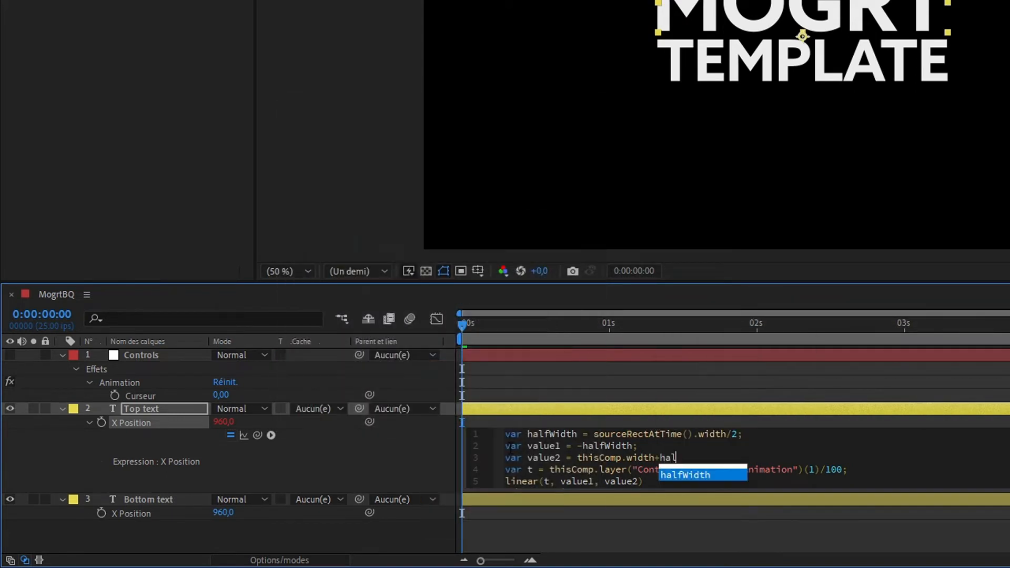
key("Return")
type(";")
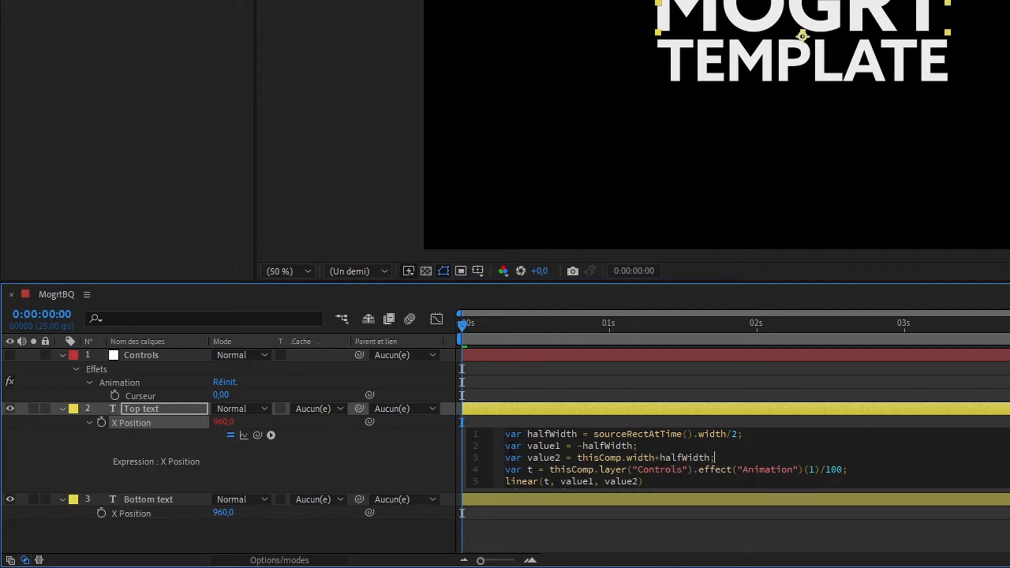
left_click(531, 423)
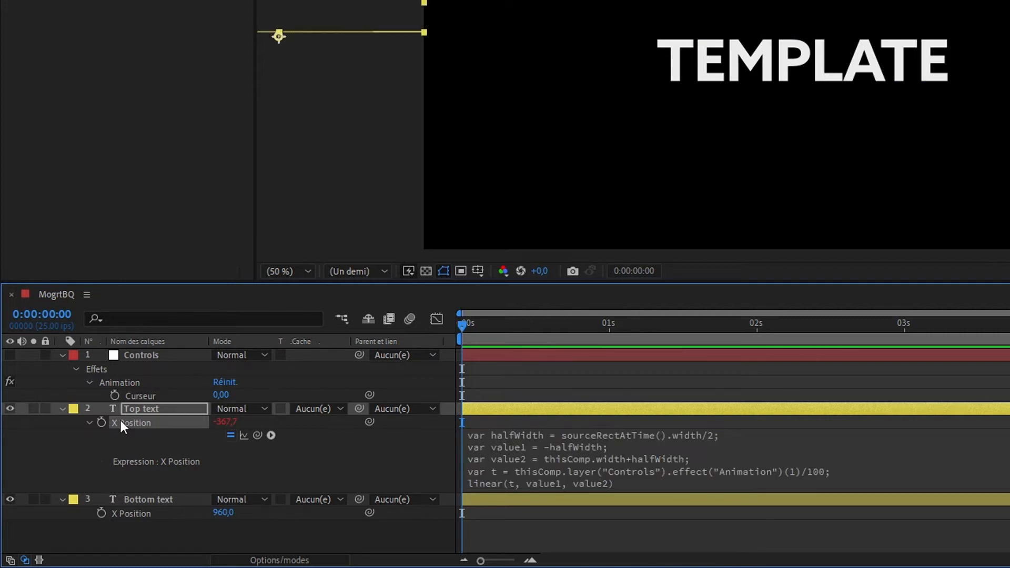
Keyframe the Controls Animation slider at 0 on the first frame and at 50 at 0:00:00:18
left_click(140, 357)
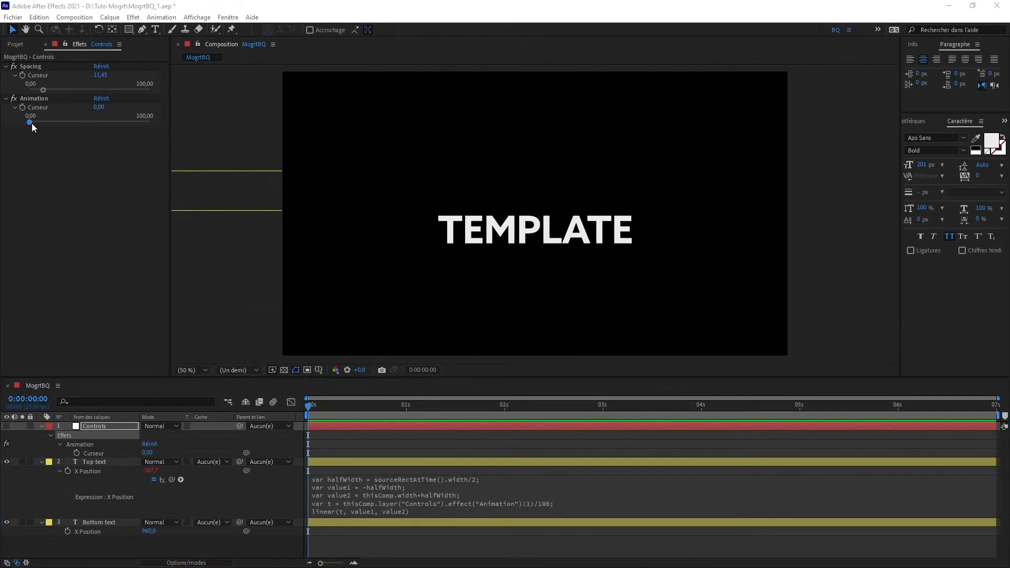
mouse_move(31, 123)
left_mouse_down()
mouse_move(134, 121)
mouse_move(12, 125)
mouse_move(24, 118)
left_mouse_up()
left_click(22, 108)
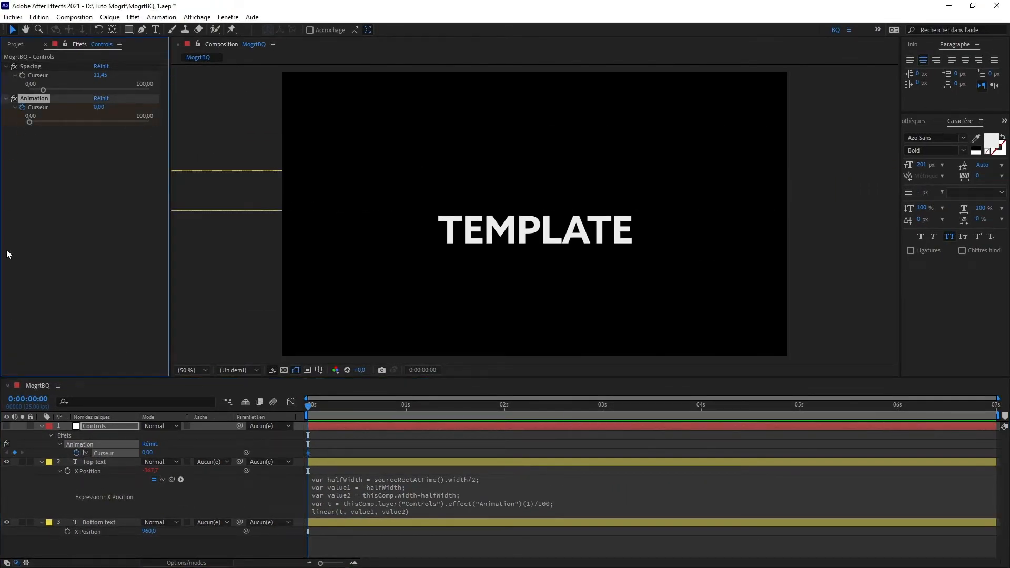
left_click(380, 403)
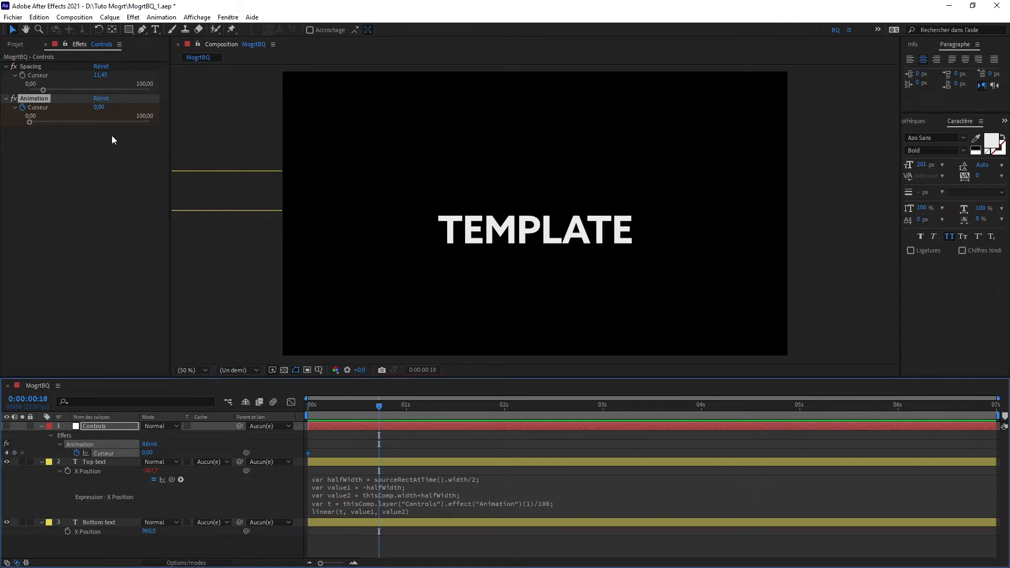
left_click(97, 108)
type("50")
key("Return")
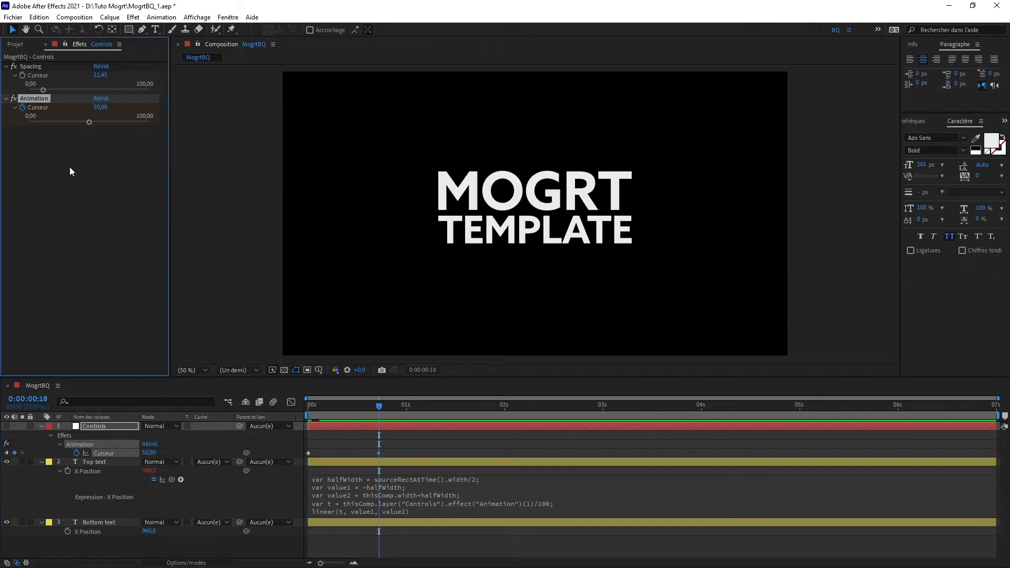
Keyframe the Animation slider at 50 at 0:00:04:13 and at its maximum just after 5 seconds, and preview the animation from the start
left_click(753, 408)
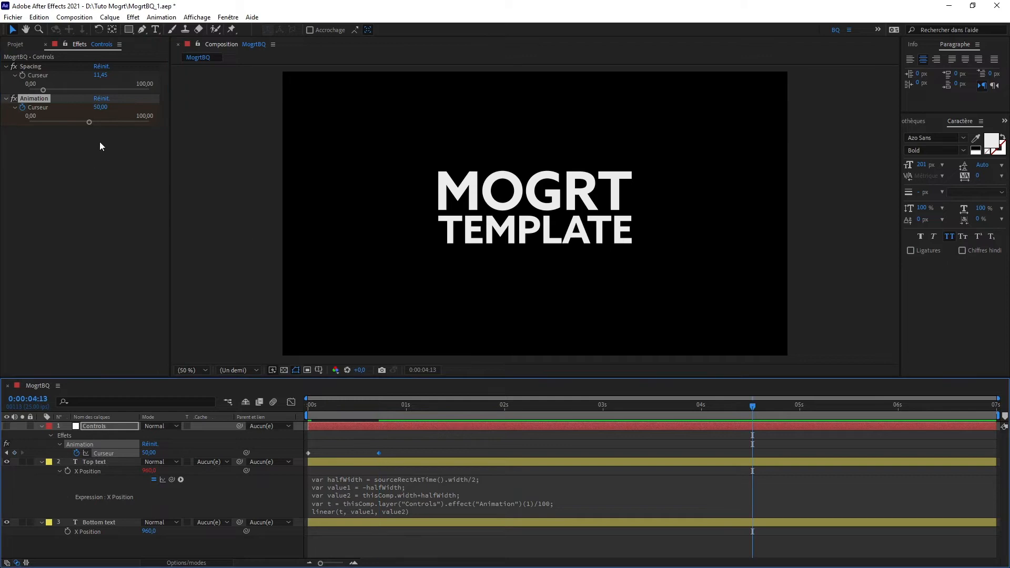
left_click(14, 453)
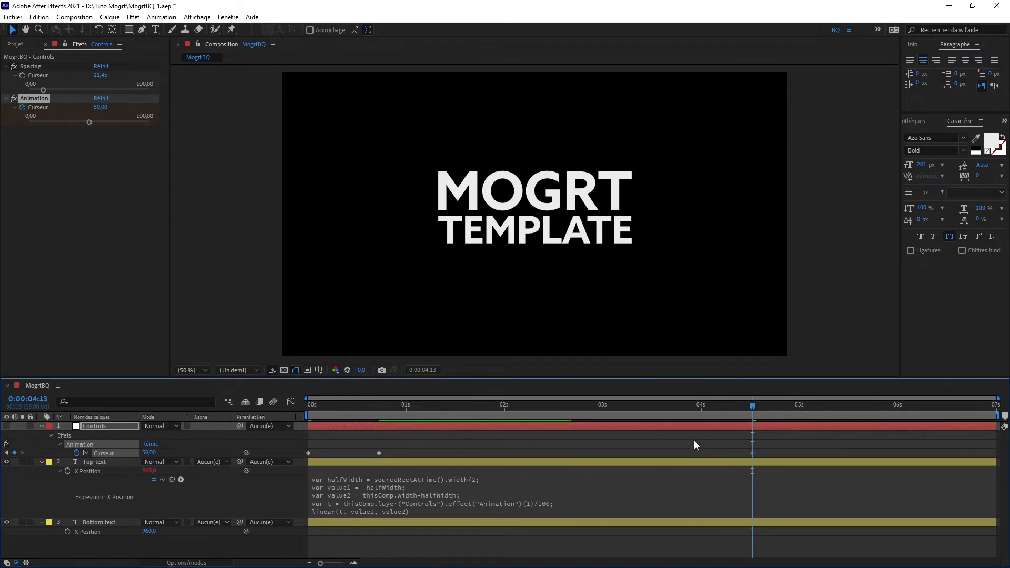
left_click(813, 410)
left_click_drag(89, 122, 179, 134)
left_click_drag(835, 397, 327, 397)
key("space")
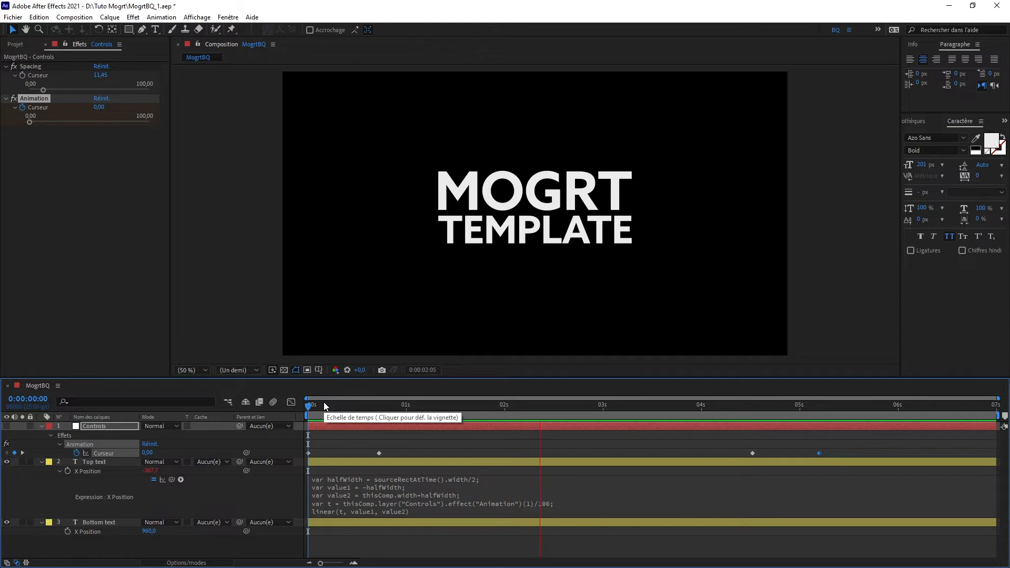
Stop the preview, add a slider control effect to the Controls layer and name it Delay
key("space")
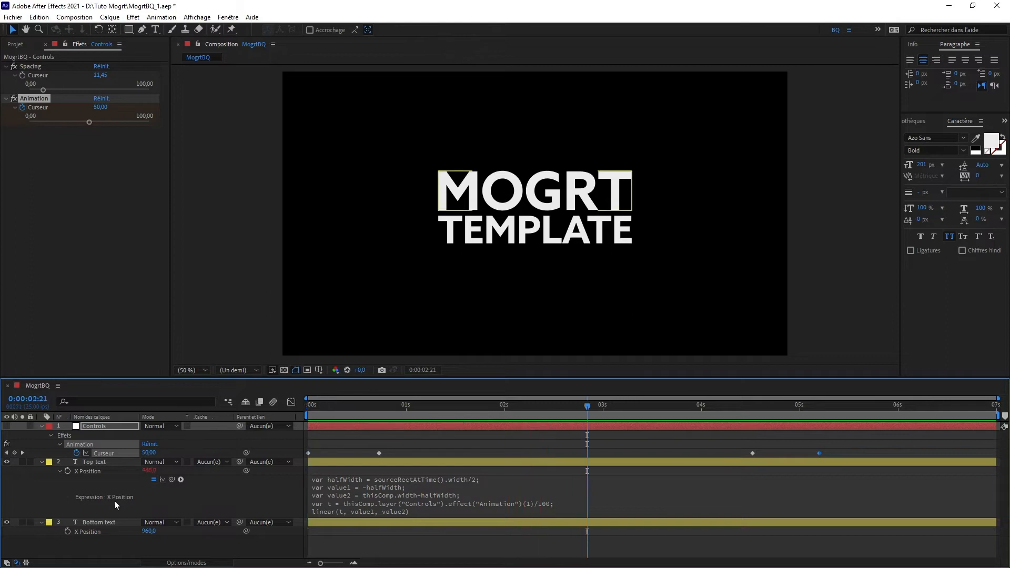
left_click(59, 471)
right_click(86, 256)
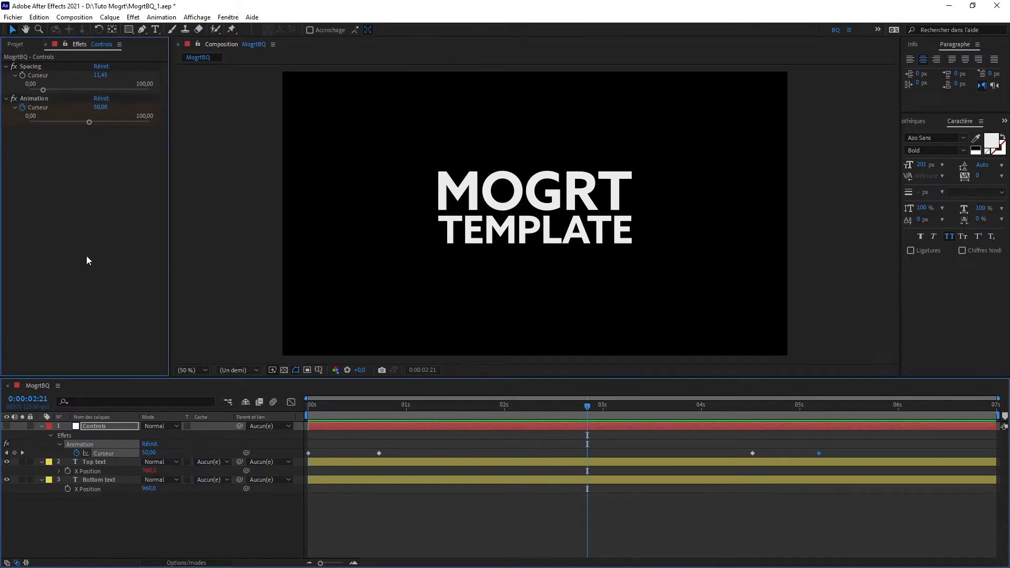
mouse_move(207, 479)
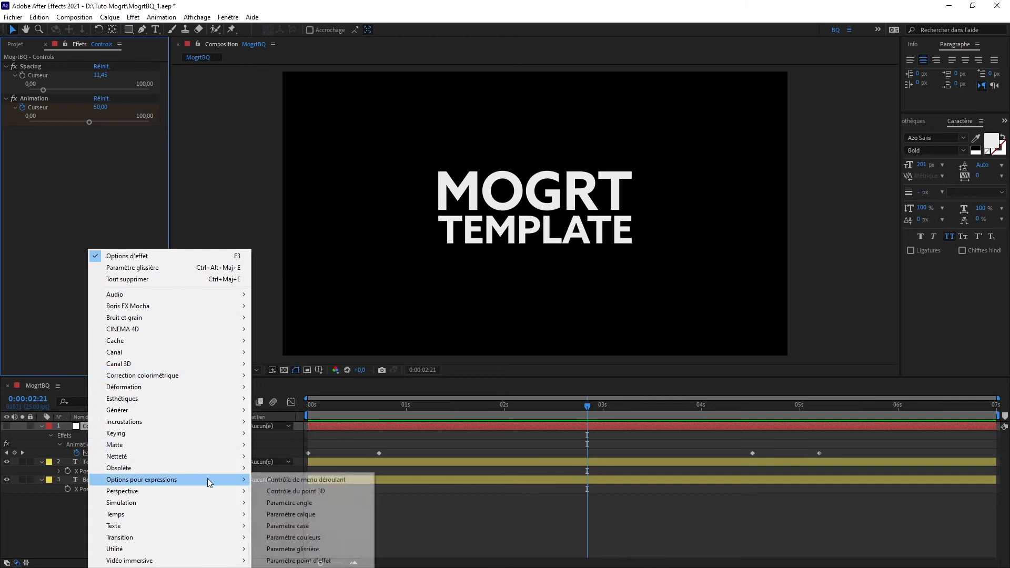
left_click(316, 549)
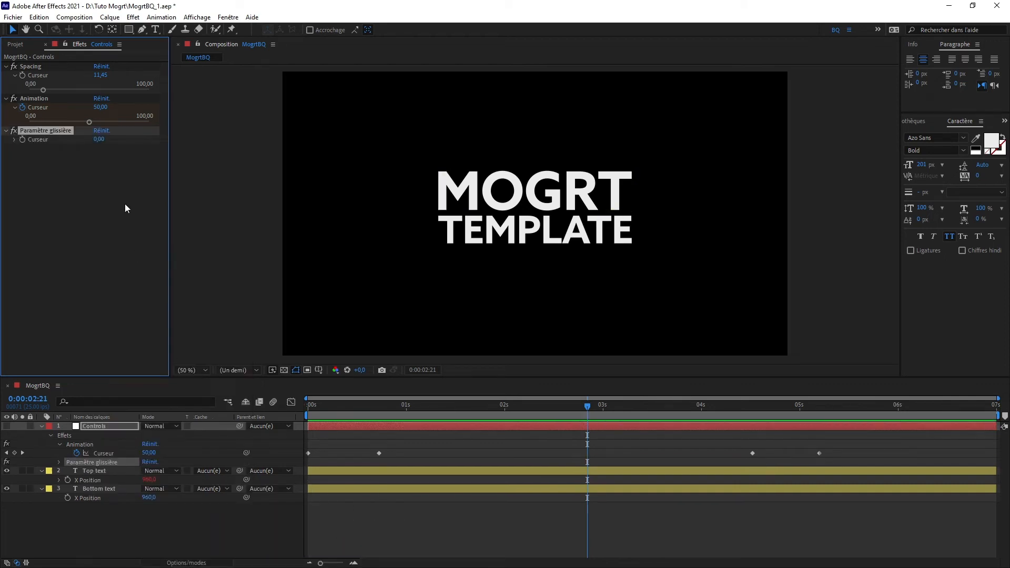
key("Return")
type("Delay")
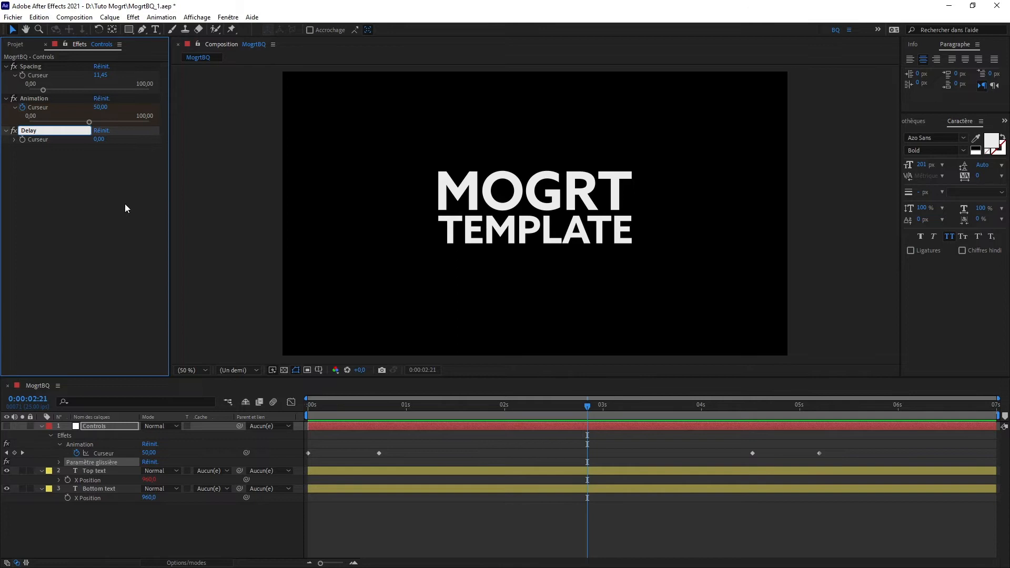
key("Return")
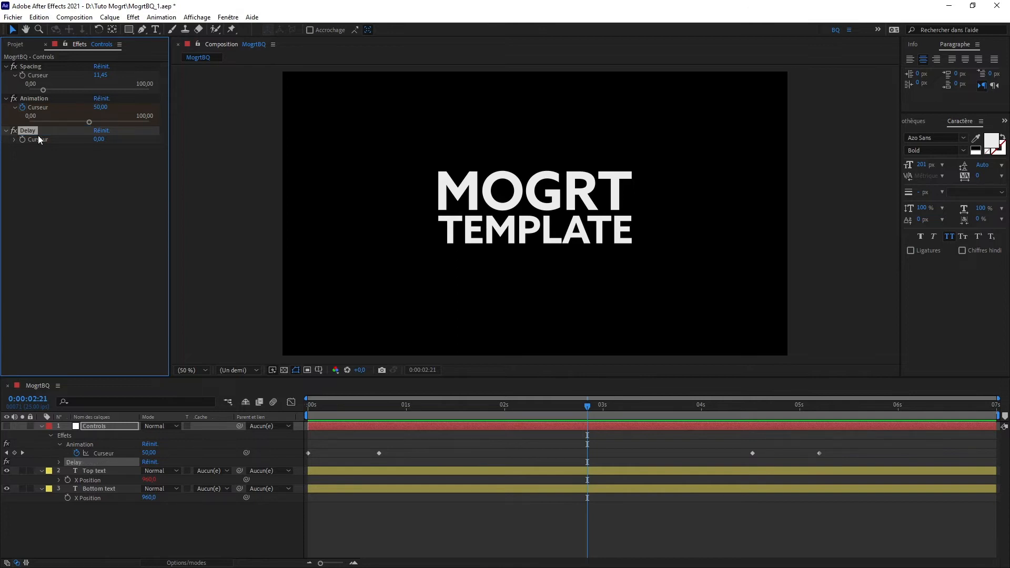
Isolate the Delay slider of the Controls layer in the timeline
left_click(58, 462)
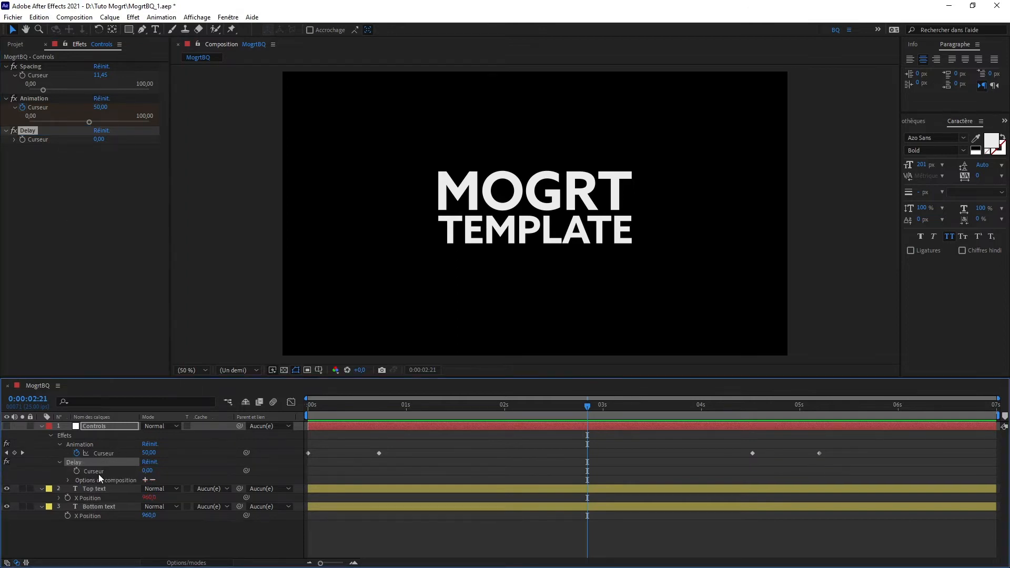
left_click(97, 472)
key("s")
key("s")
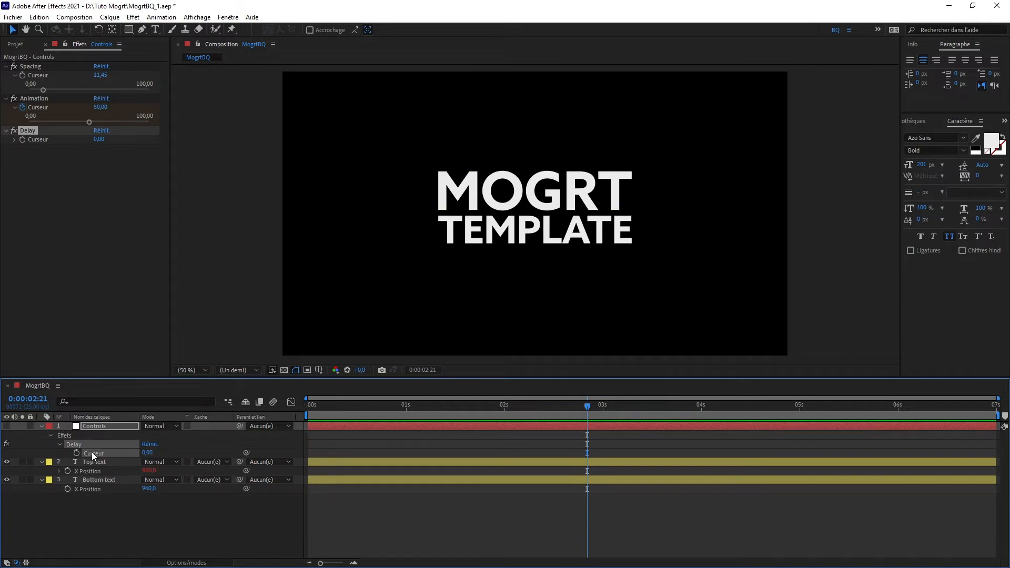
Add an expression to Bottom text's X Position that references Top text's X Position followed by .valueAtTime()
left_click(72, 487)
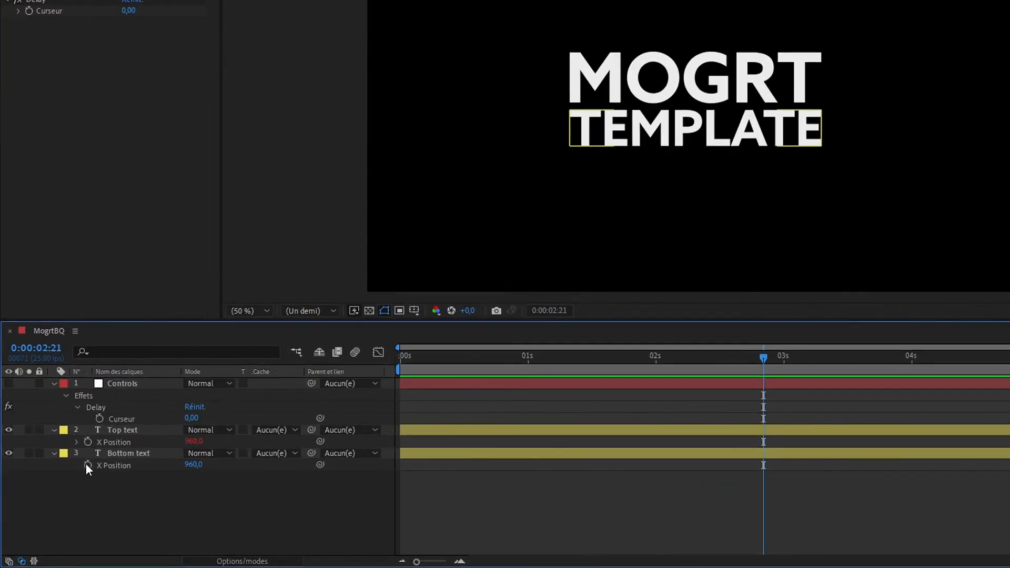
left_click(87, 465, "alt")
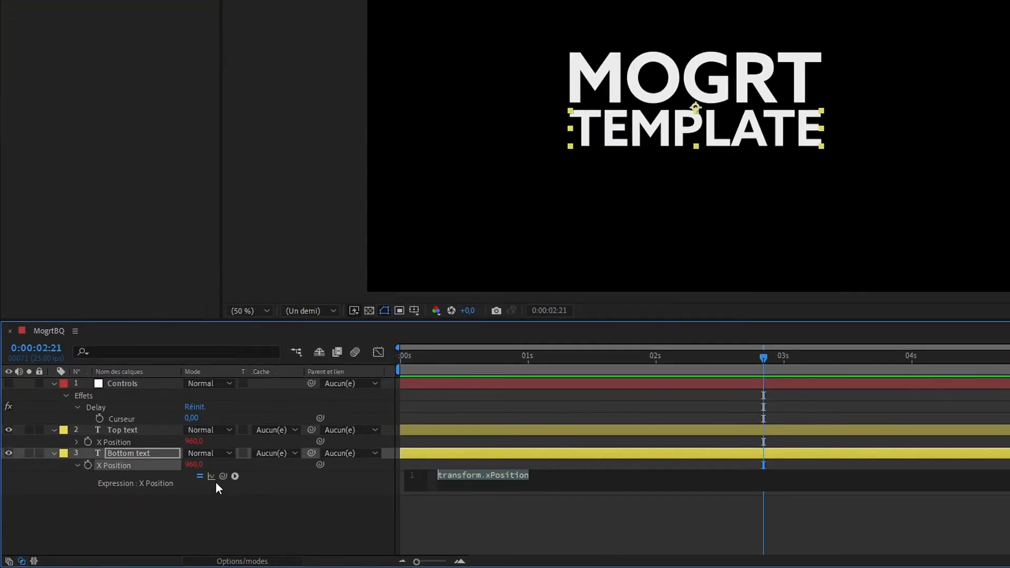
left_click_drag(226, 474, 144, 446)
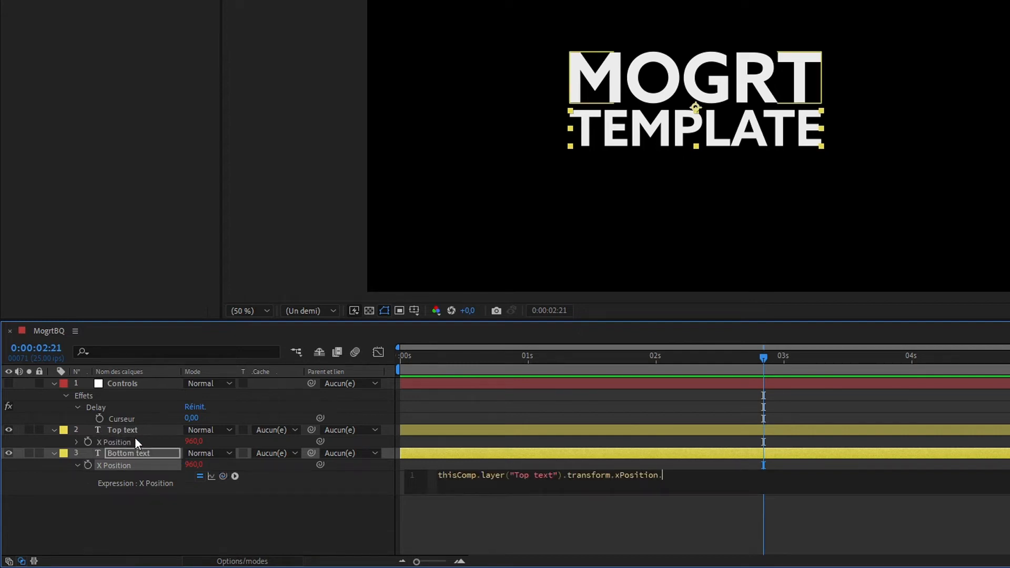
type(".val")
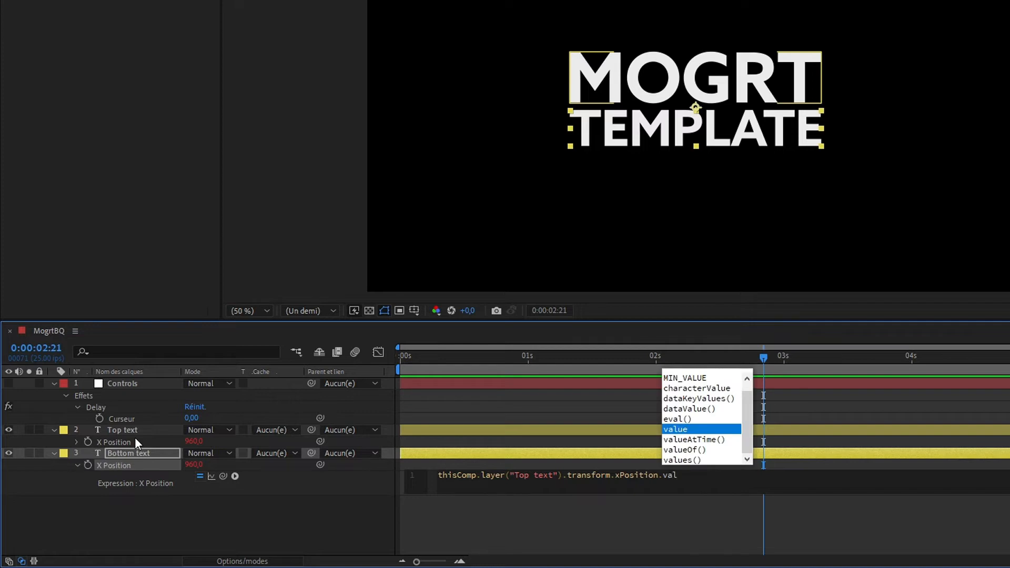
key("Return")
key("BackSpace")
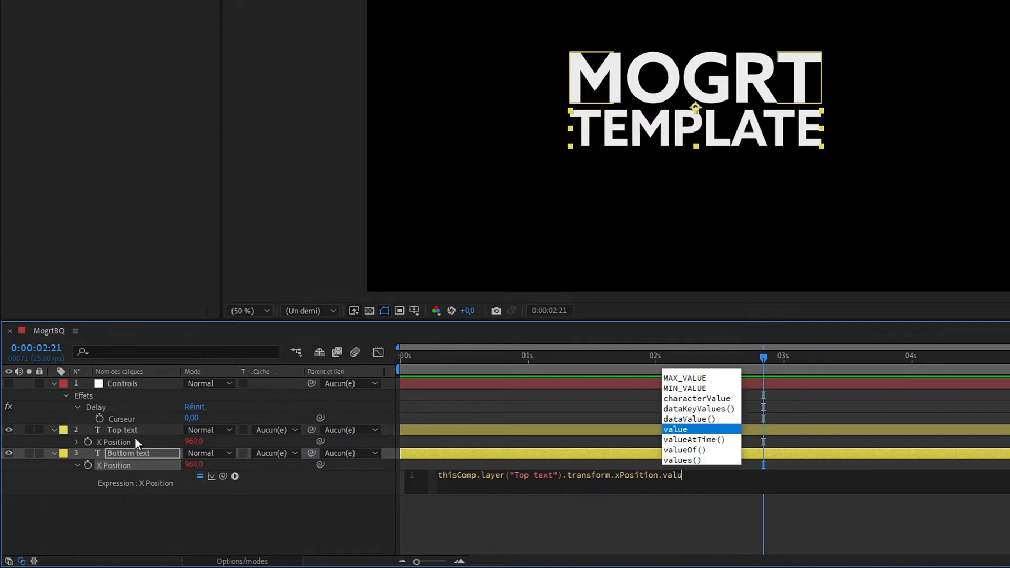
key("Down")
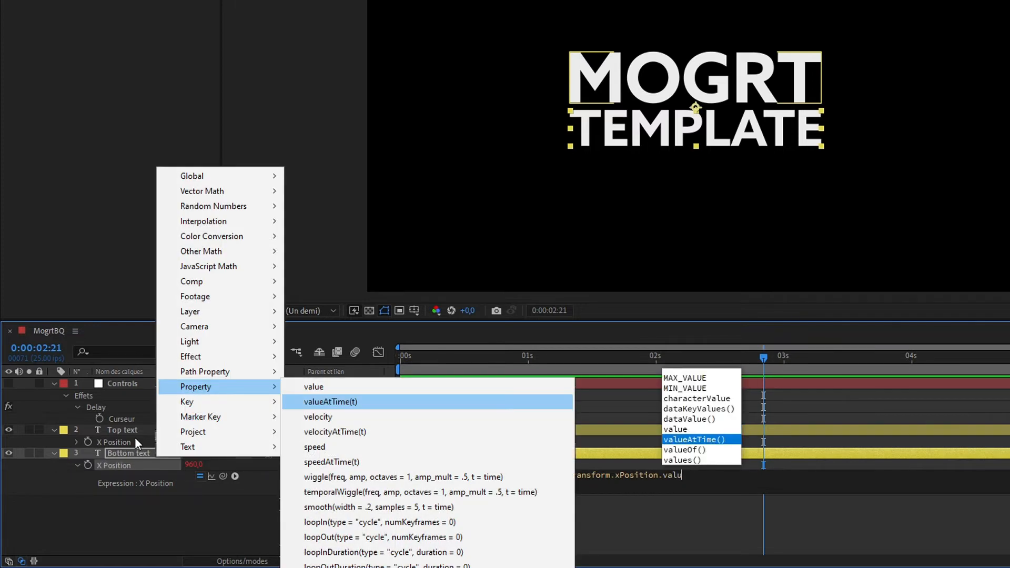
key("Return")
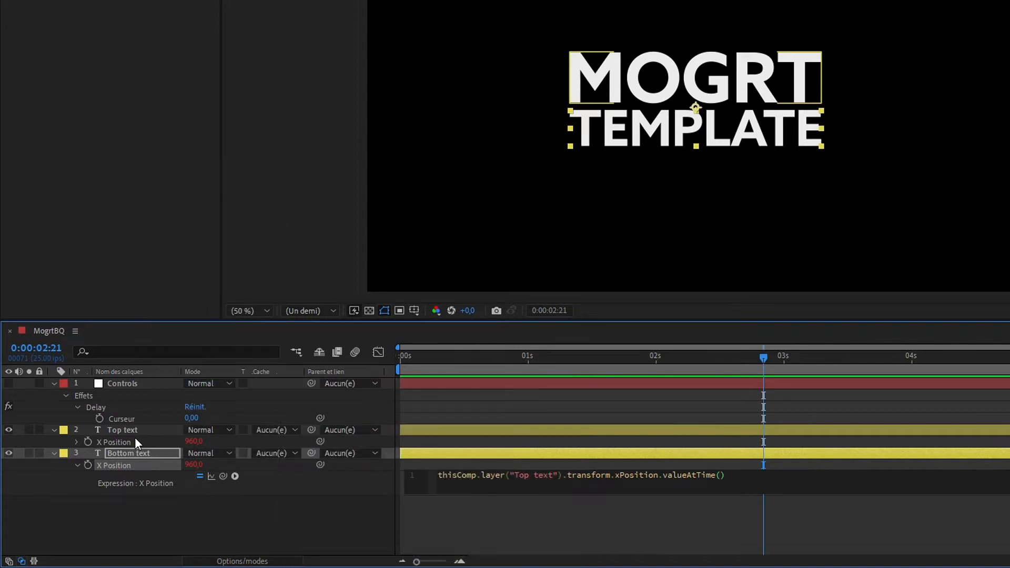
Fill the valueAtTime() argument with time minus the Controls layer's Delay slider and apply the expression
type("tim")
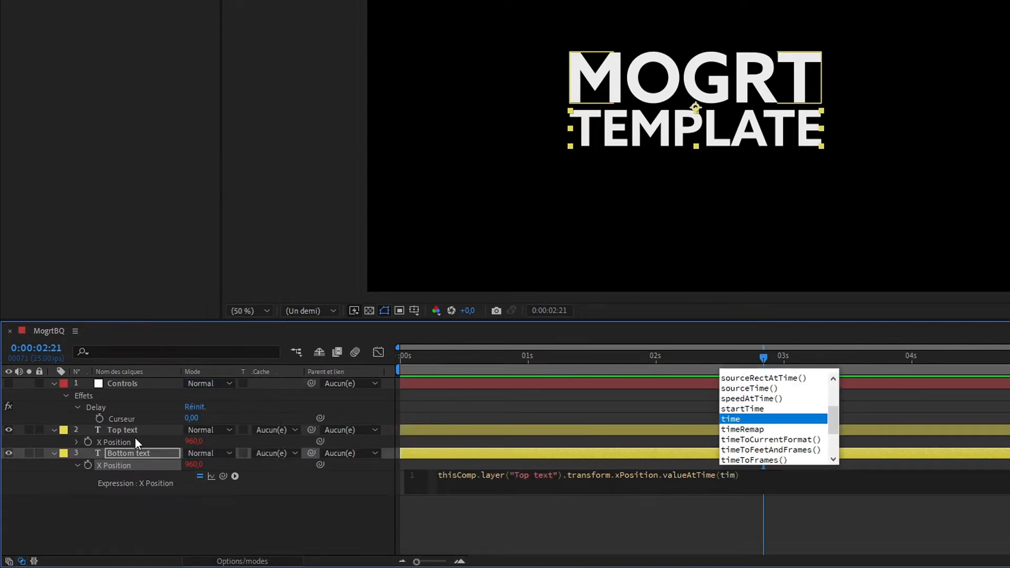
key("Return")
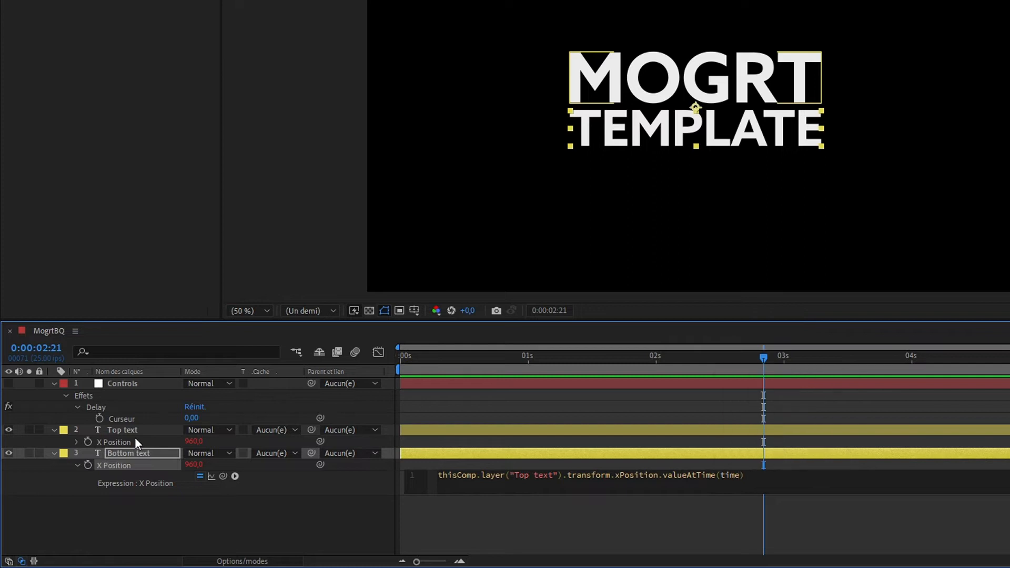
type("-")
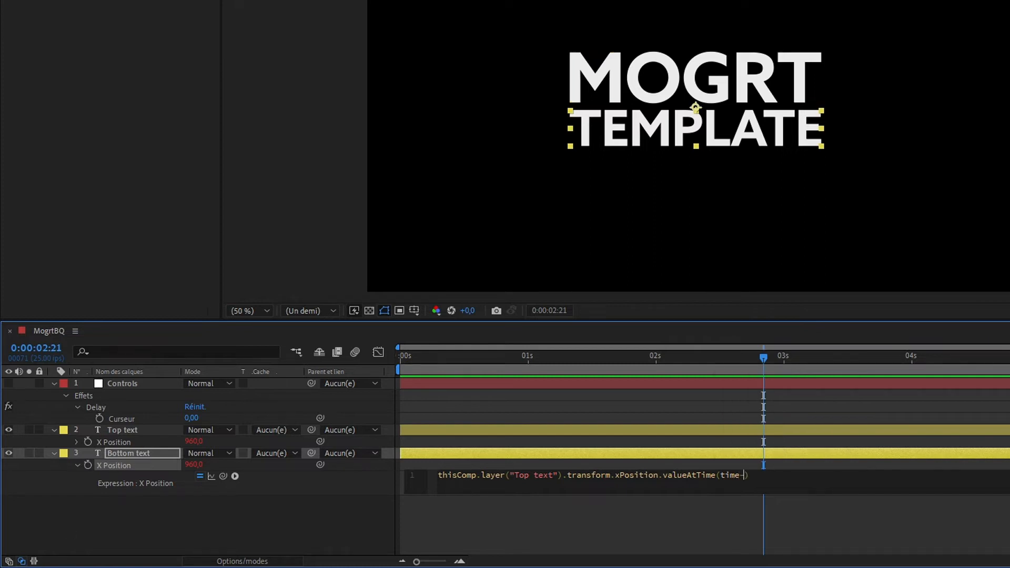
left_click_drag(223, 476, 152, 419)
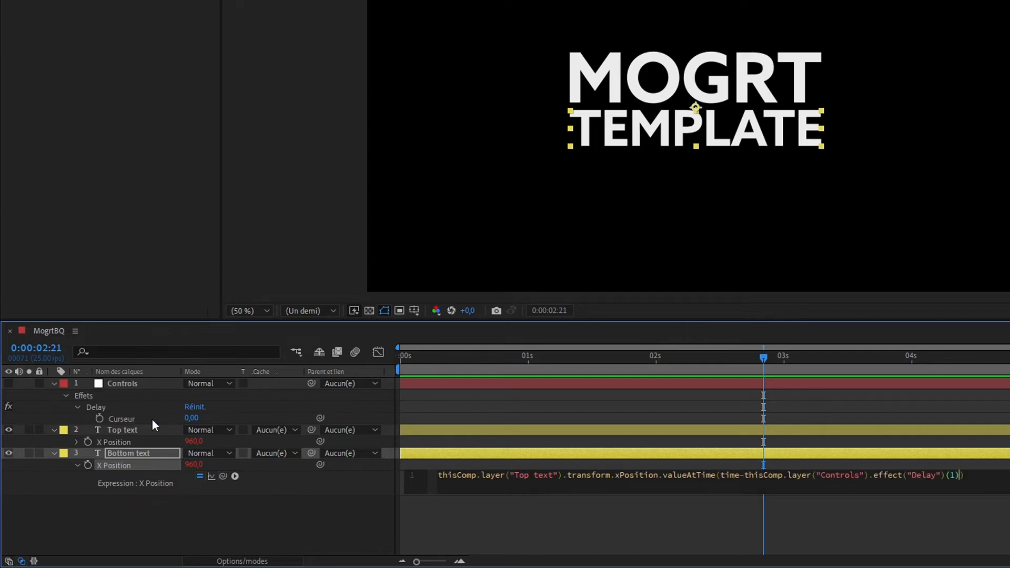
left_click(159, 516)
Park the playhead at 0:00:00:13 and set the upper limit of the Delay slider's range to 1
left_click(125, 420)
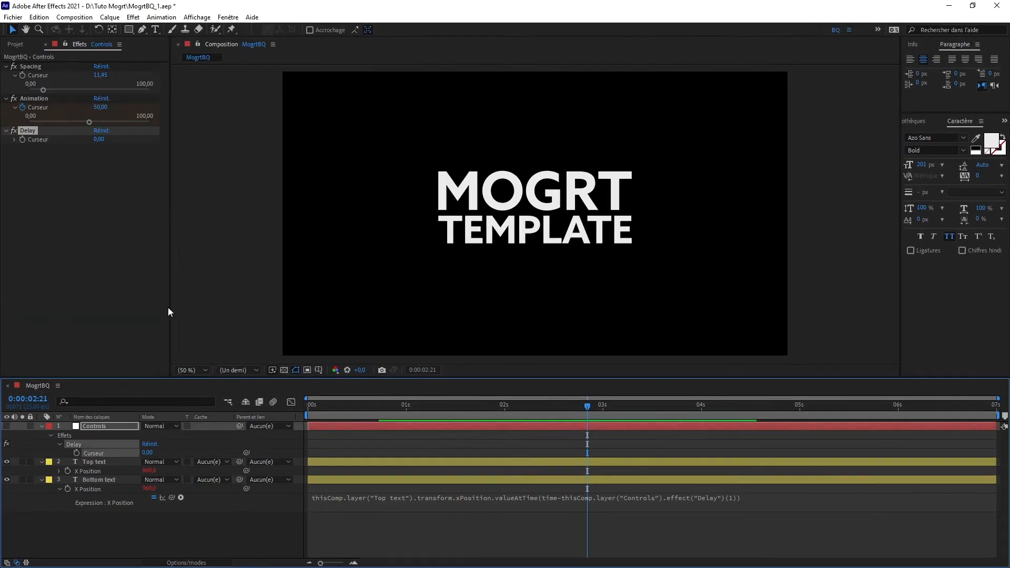
left_click_drag(379, 407, 359, 407)
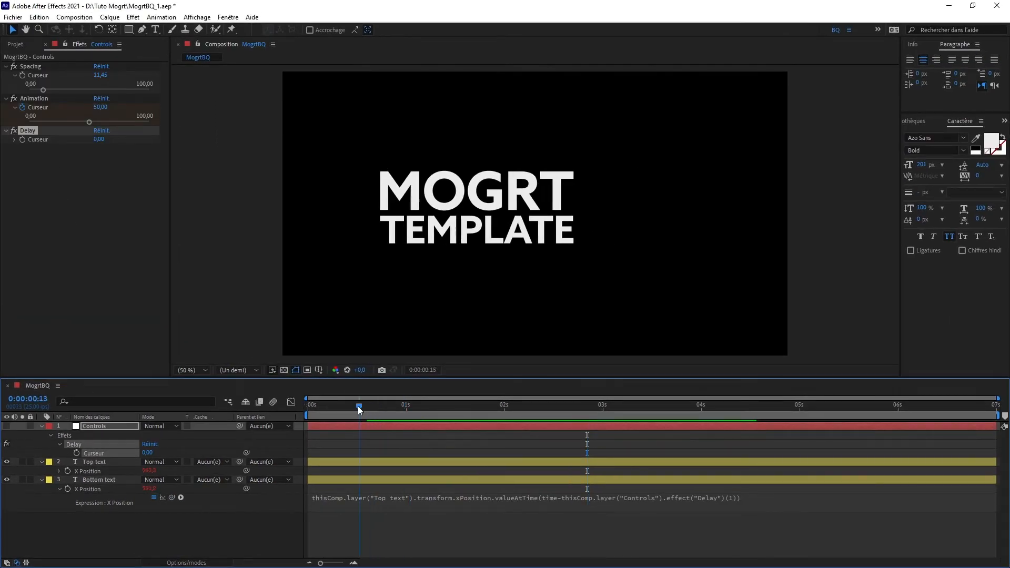
left_click(13, 141)
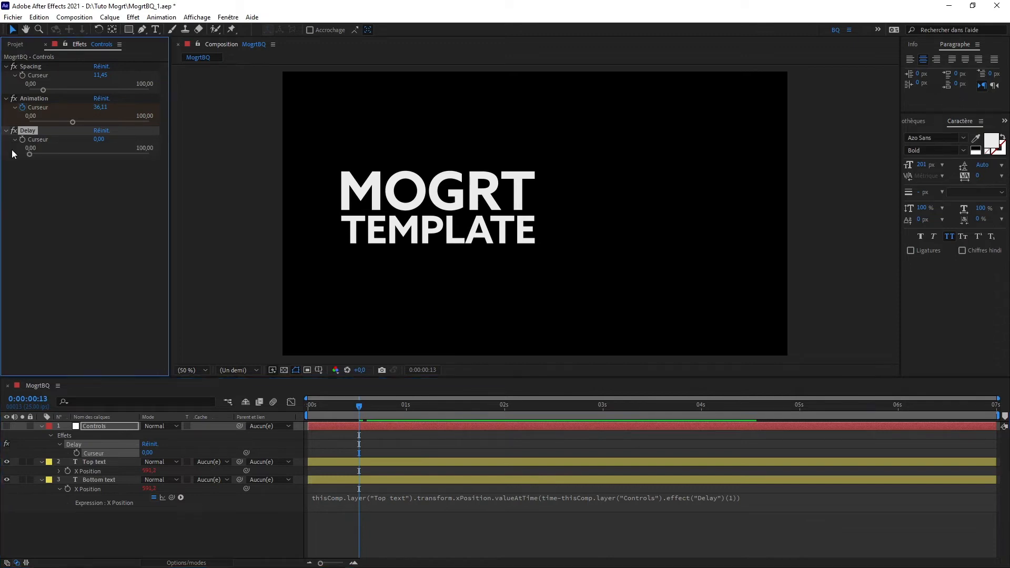
right_click(45, 140)
left_click(91, 151)
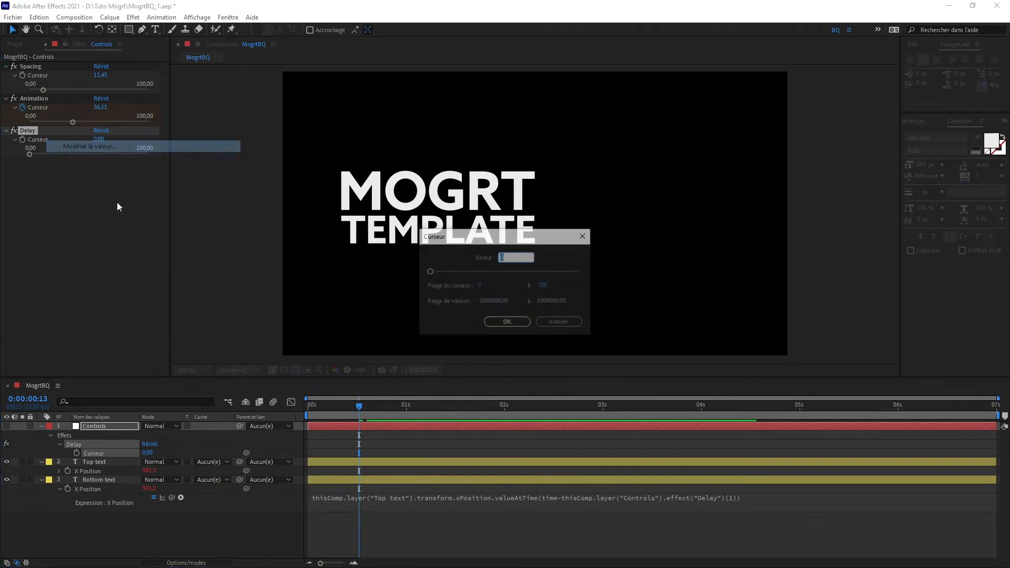
left_click(544, 288)
type("1")
left_click(507, 322)
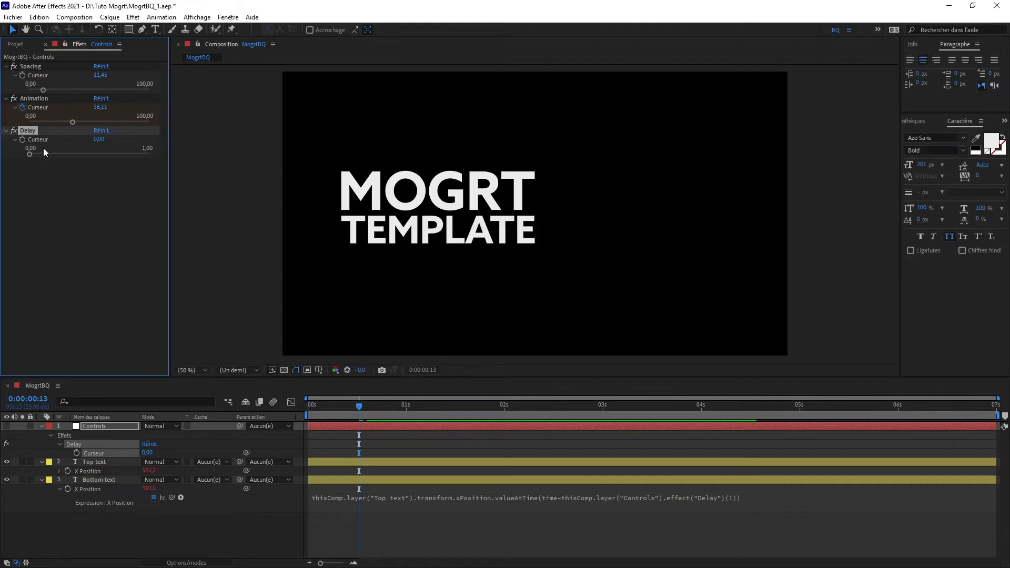
Set the Delay slider to 0.25 and preview the animation from the first frame
left_click_drag(44, 156, 59, 156)
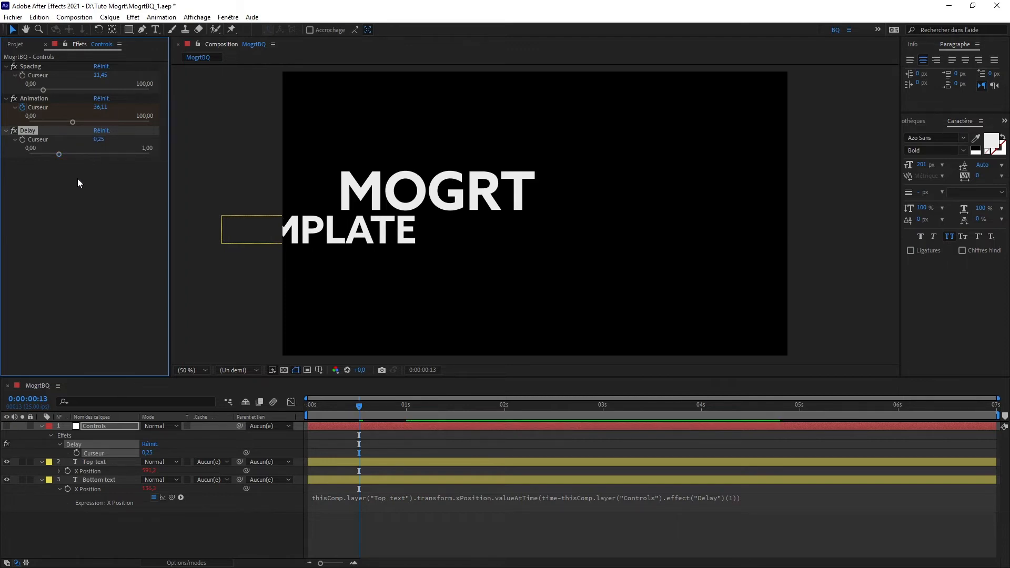
left_click_drag(376, 408, 275, 401)
key("space")
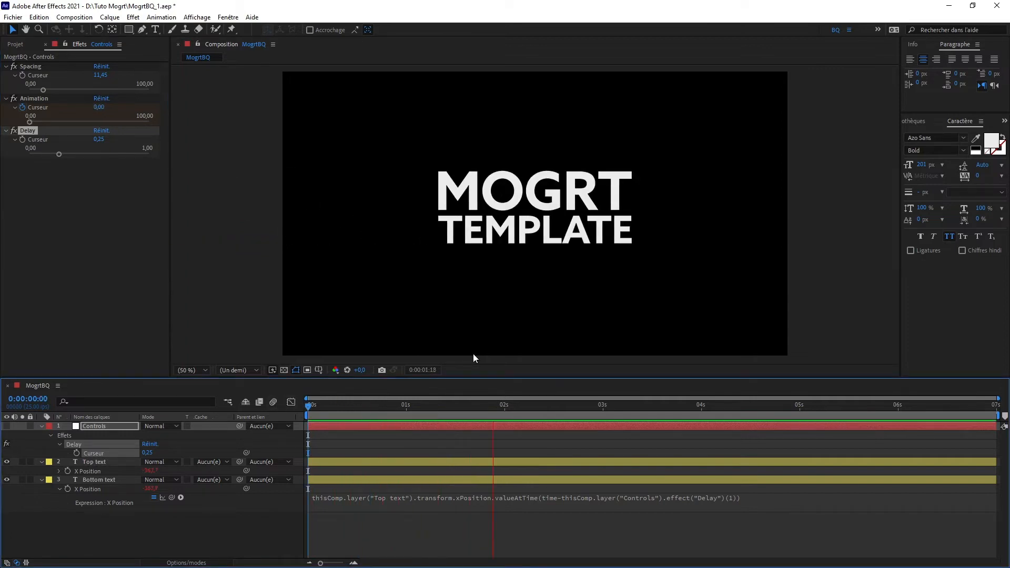
key("space")
Collapse all layer properties, show only the keyframed Animation slider of the Controls layer and select all its keyframes
left_click_drag(96, 522, 38, 463)
left_click(40, 462)
left_click(87, 506)
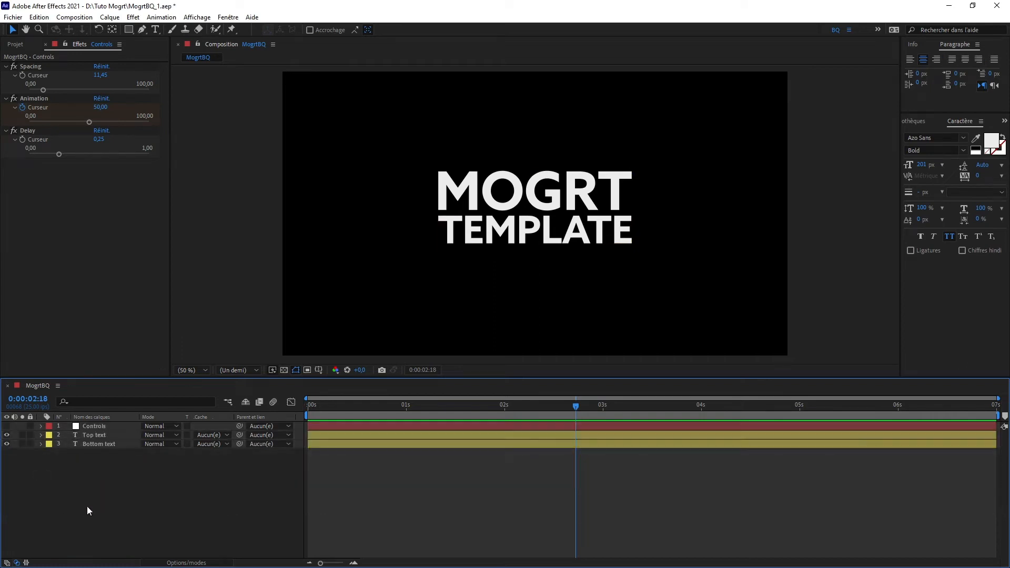
left_click(99, 427)
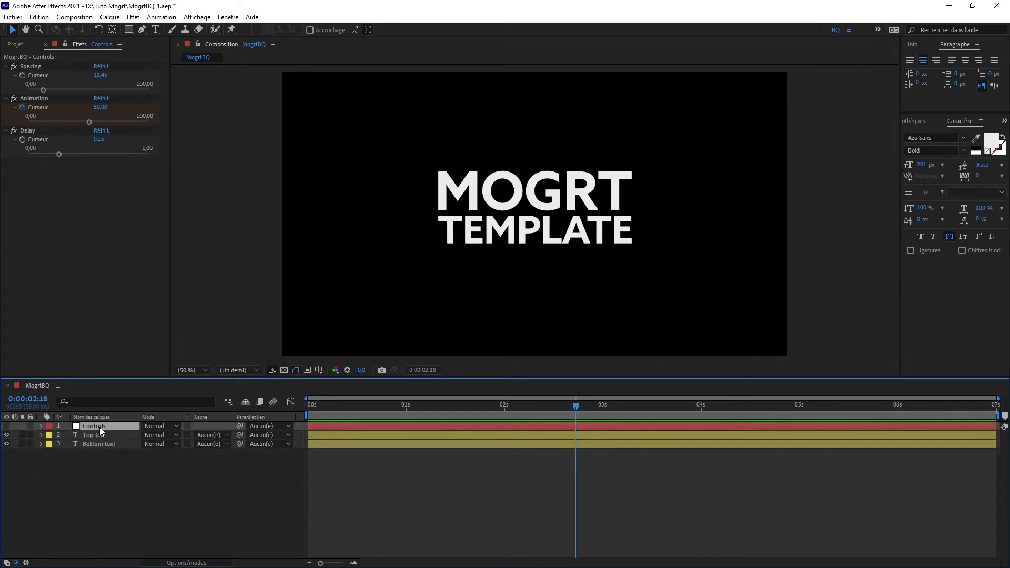
key("e")
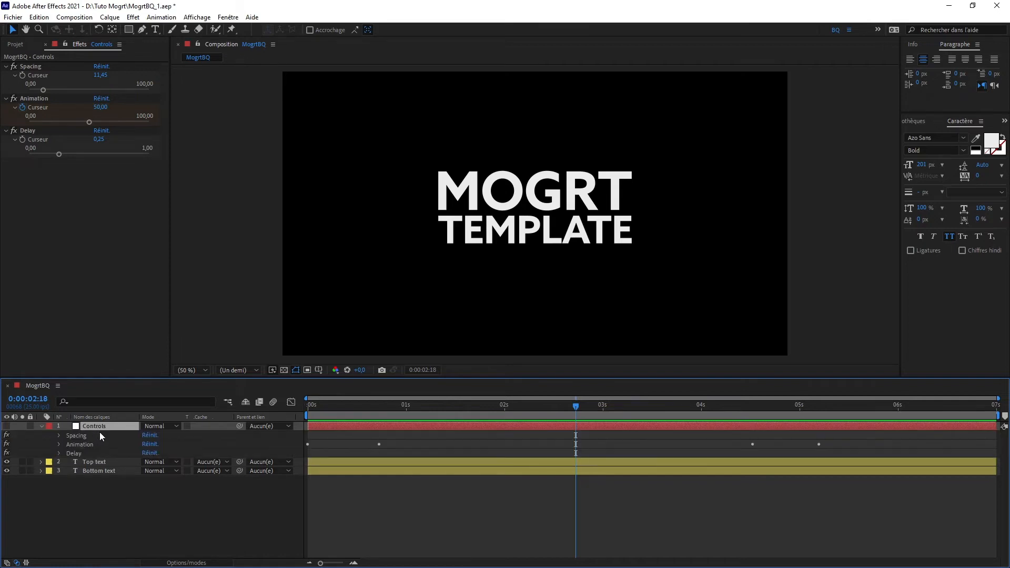
key("u")
left_click(103, 445)
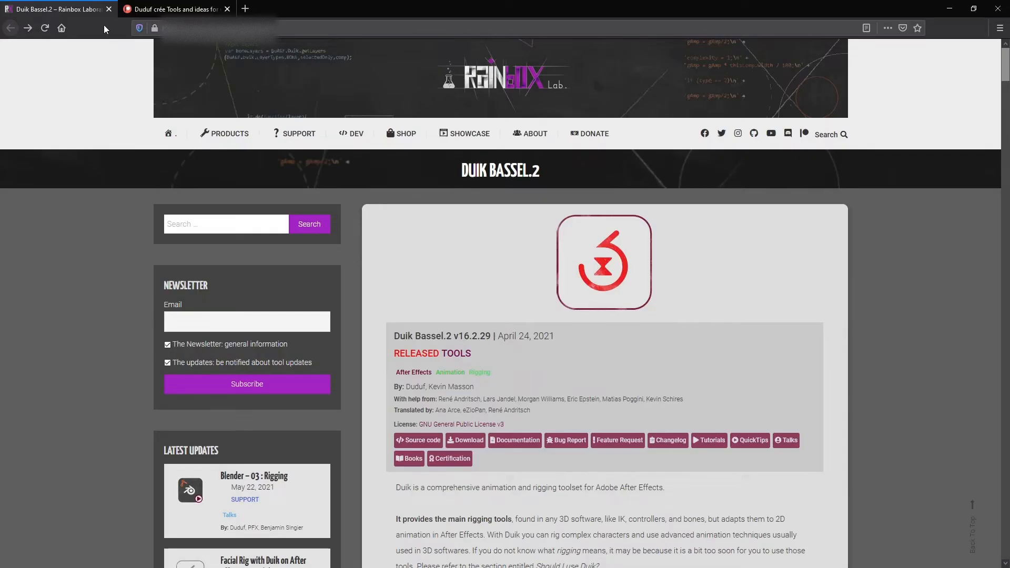
Open the Patreon link on Rainbox Lab's Duik Bassel.2 web page
mouse_move(352, 133)
left_click(807, 136)
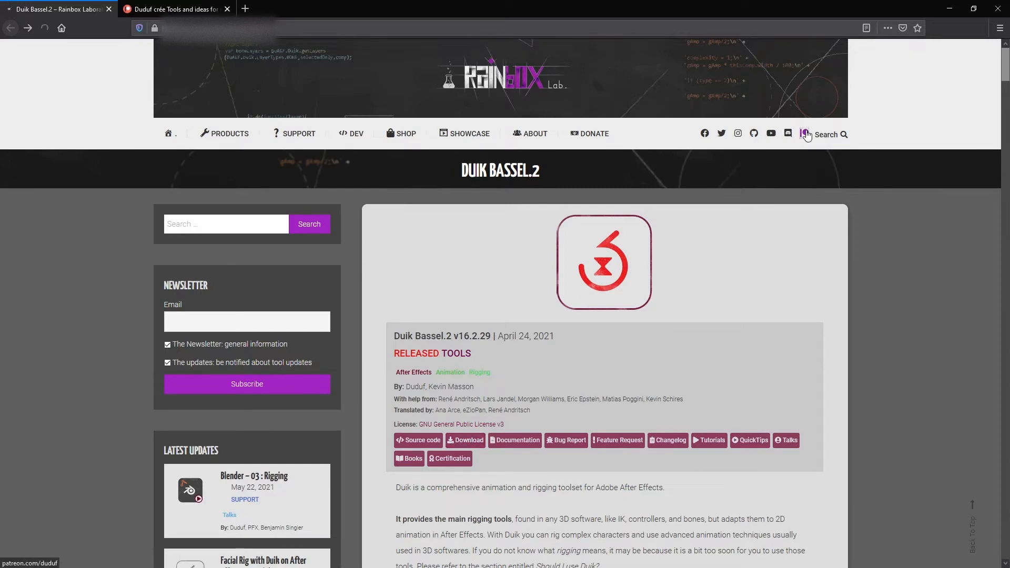
mouse_move(515, 150)
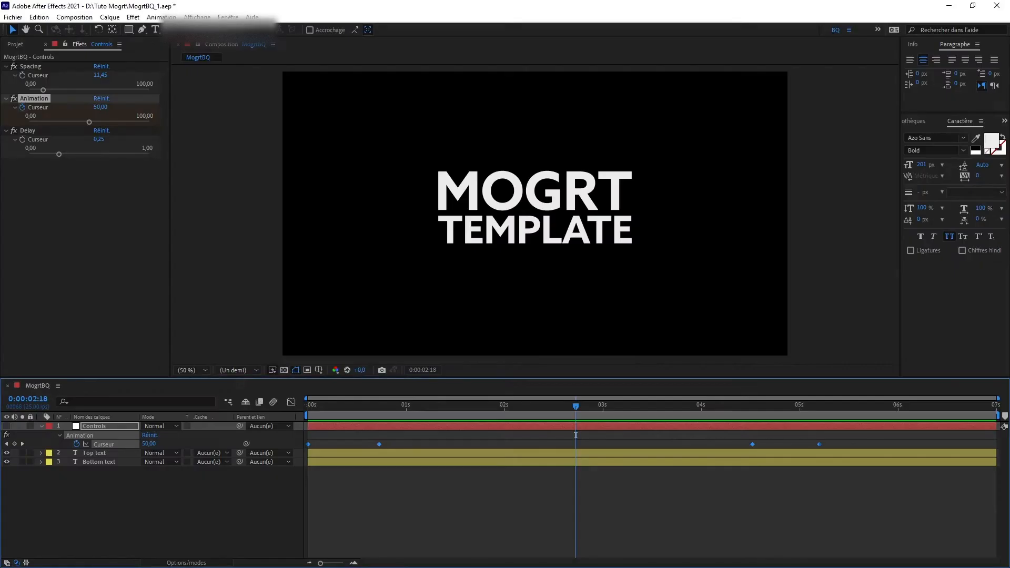
Open the Duik Bassel.2 automations, apply Clettoyeur to the keyframed Animation slider and close Duik
left_click(229, 17)
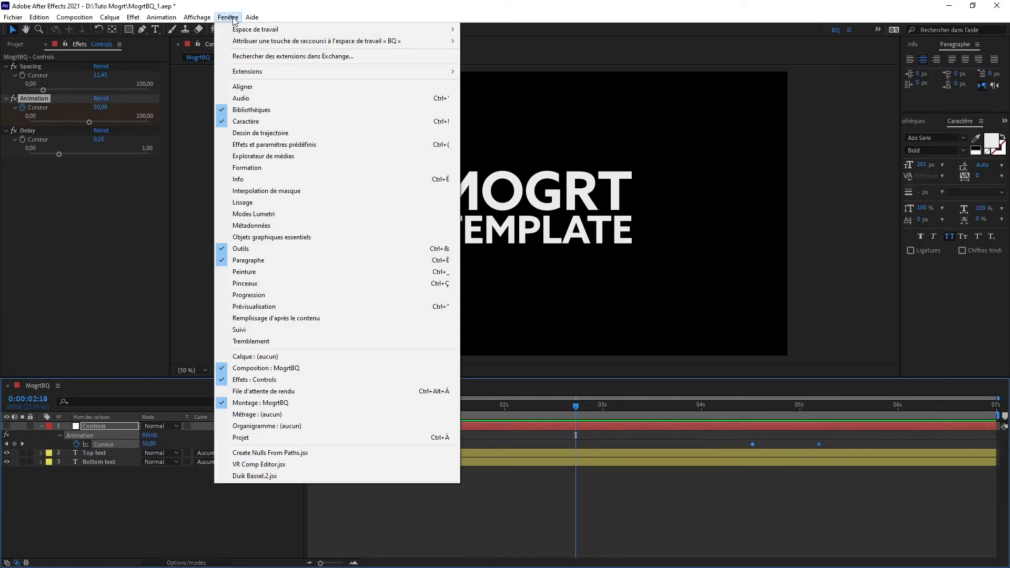
left_click(264, 476)
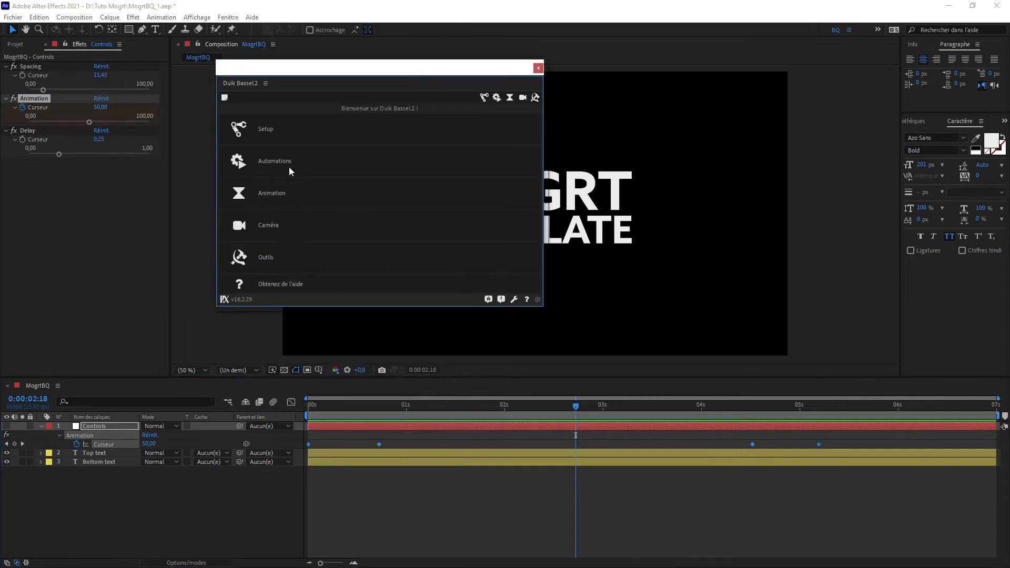
left_click(275, 162)
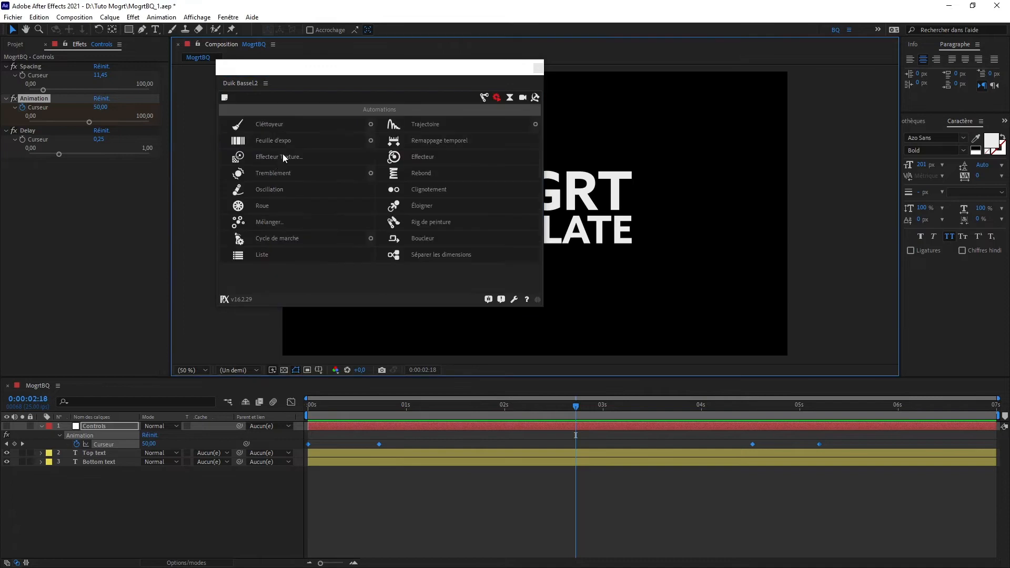
left_click(100, 484)
left_click(104, 447)
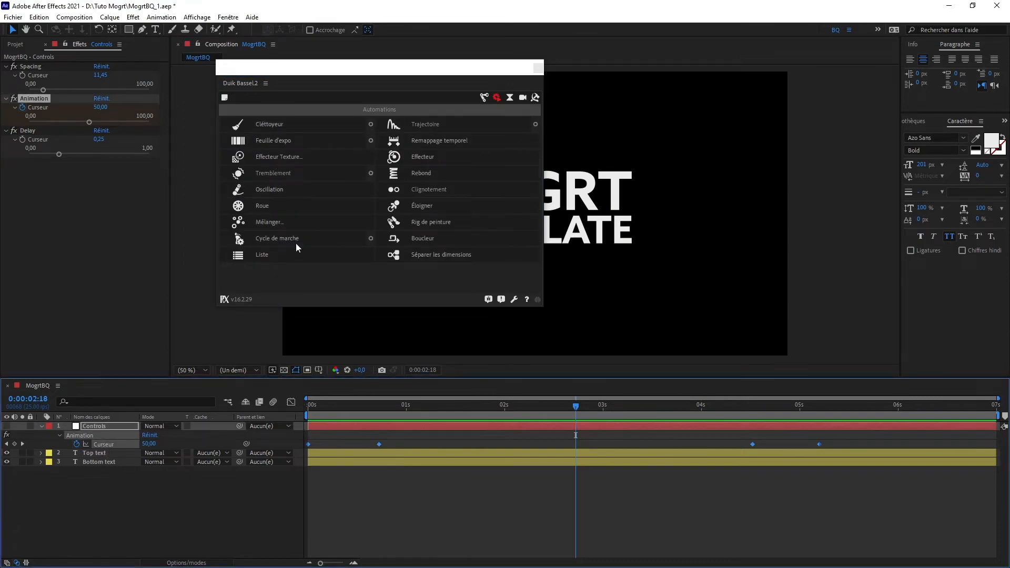
left_click(276, 125)
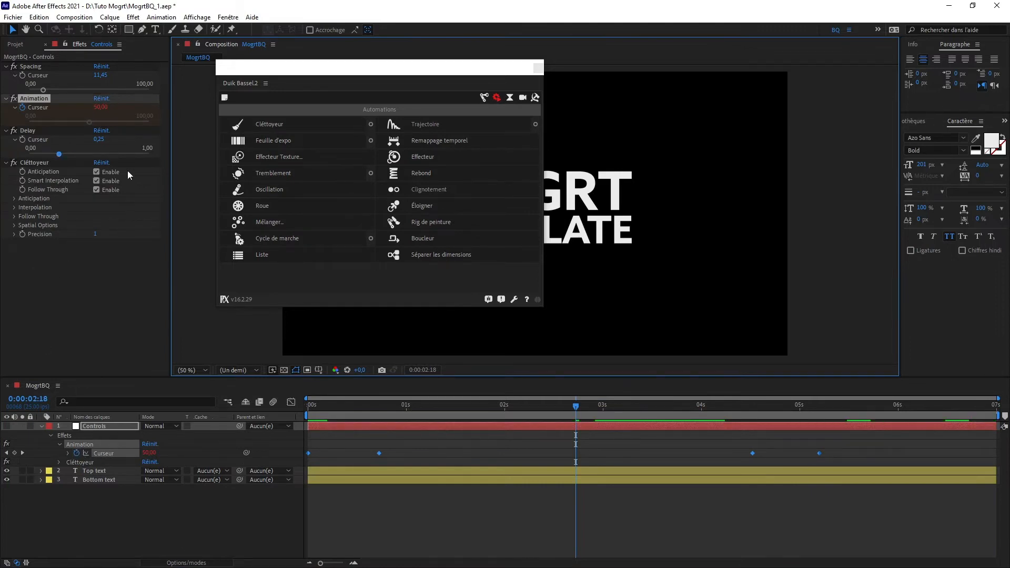
left_click(538, 68)
Preview the animation with the Clettoyeur effect from the first frame and stop the playback
left_click_drag(346, 404, 273, 413)
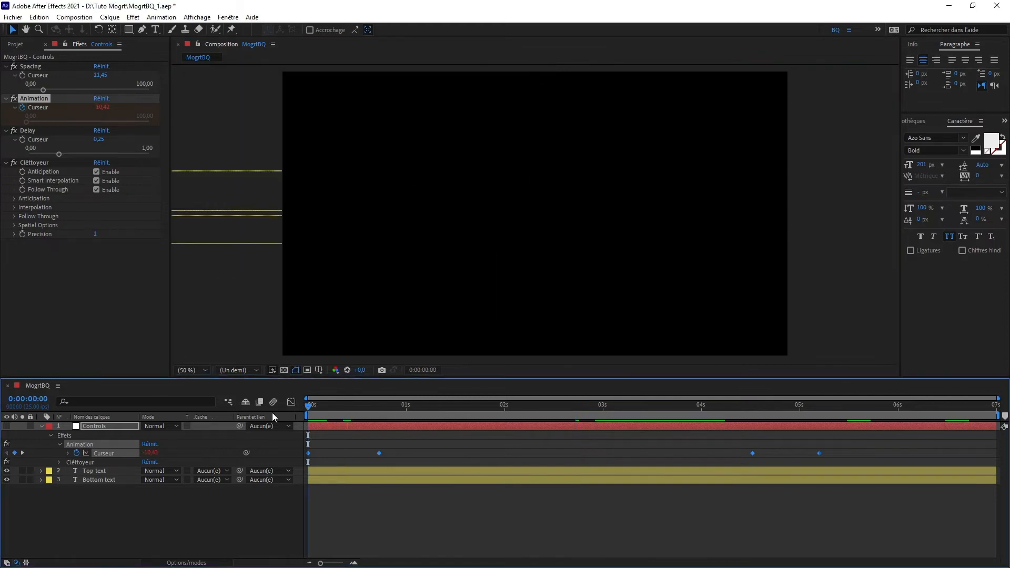
key("space")
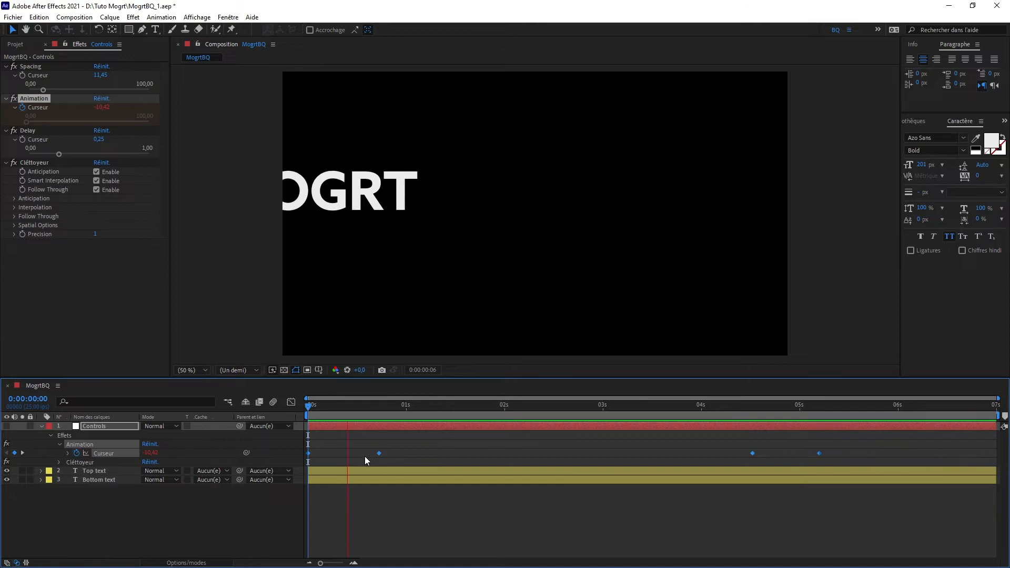
key("space")
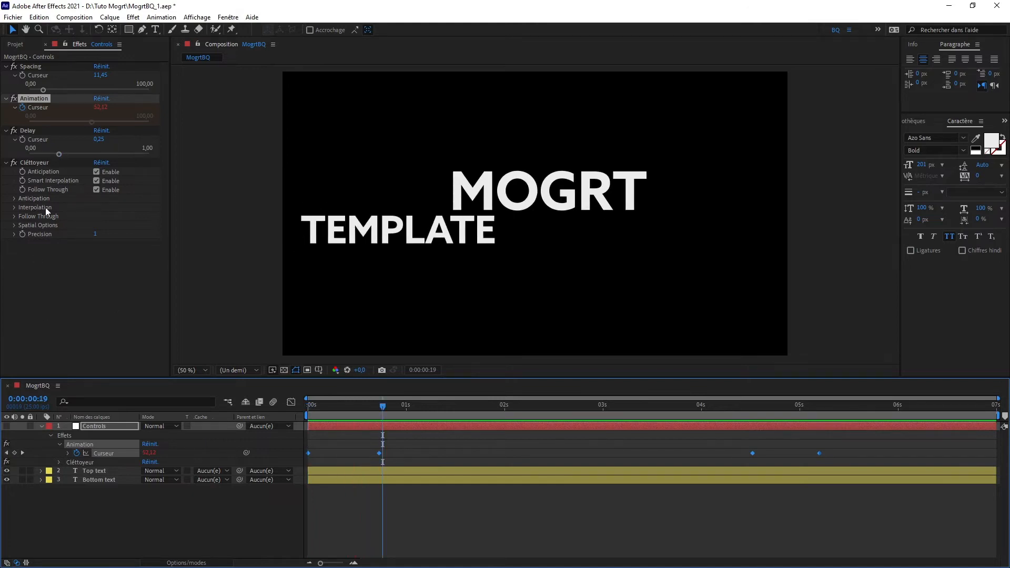
Disable Clettoyeur's Smart Interpolation, and at the first frame keyframe Anticipation as disabled and Follow Through as enabled
left_click(97, 180)
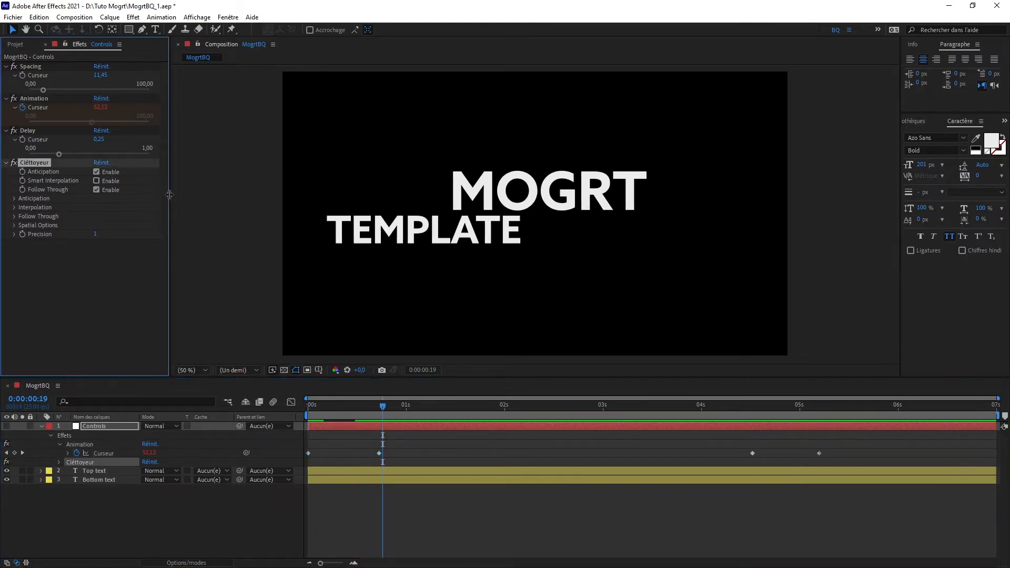
key("Home")
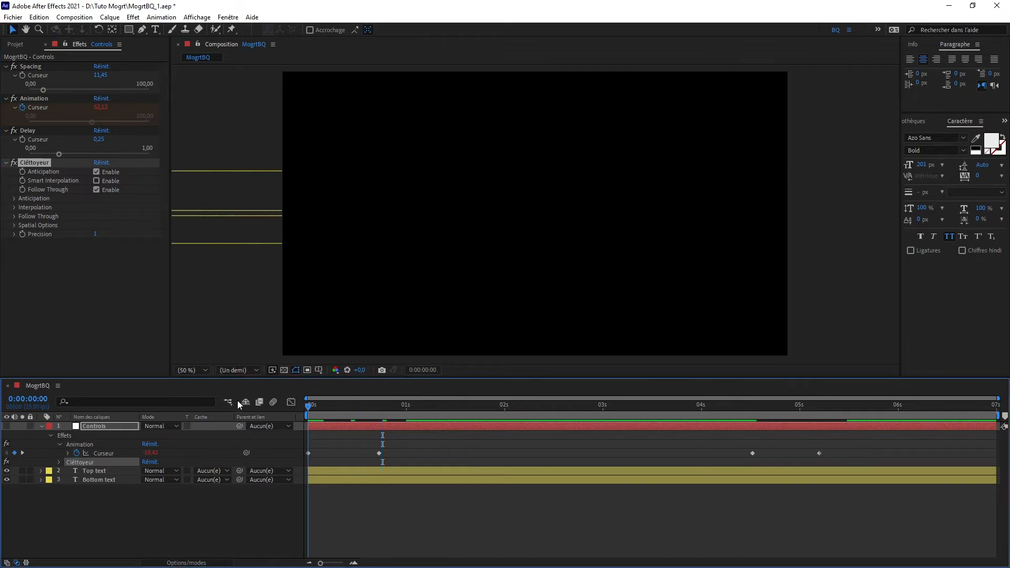
left_click(97, 172)
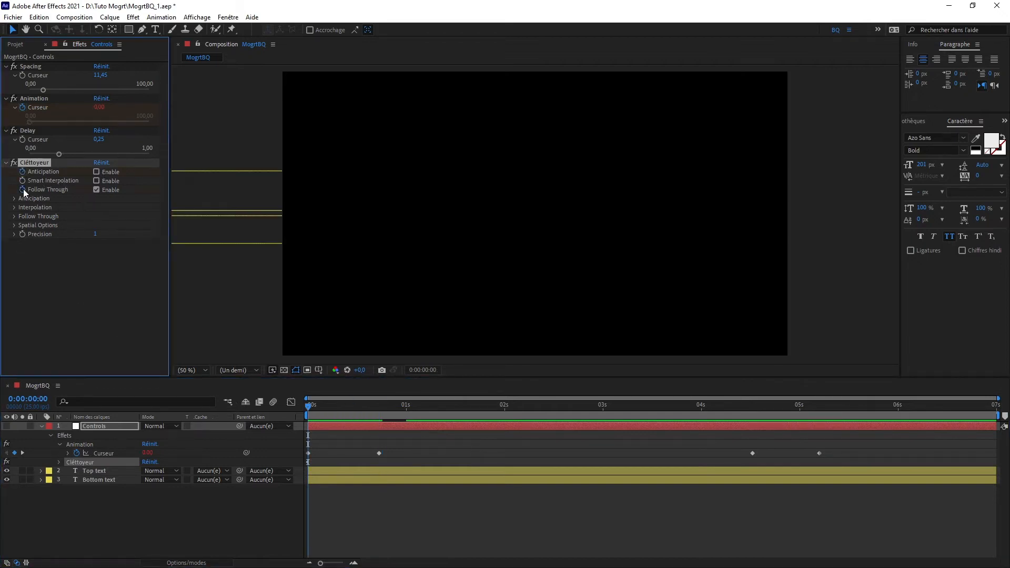
Preview the entrance, then at 0:00:03:12 enable Clettoyeur's Anticipation and disable its Follow Through
key("space")
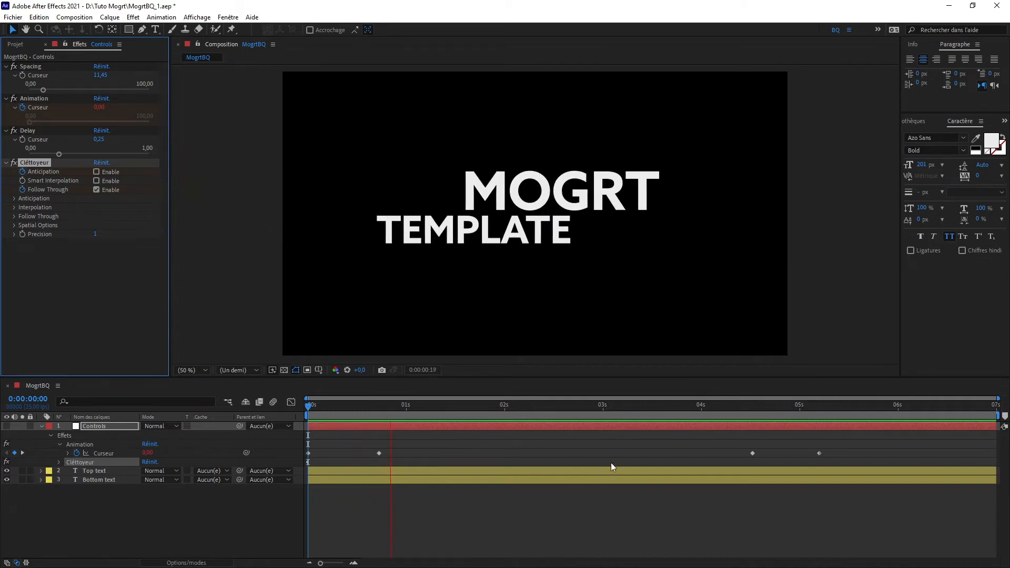
left_click(651, 411)
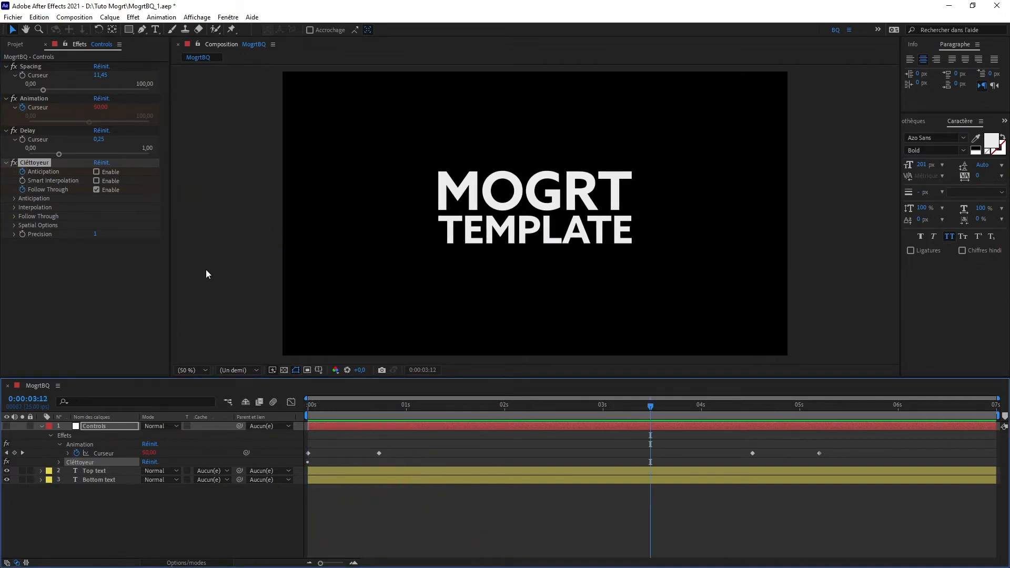
left_click(97, 172)
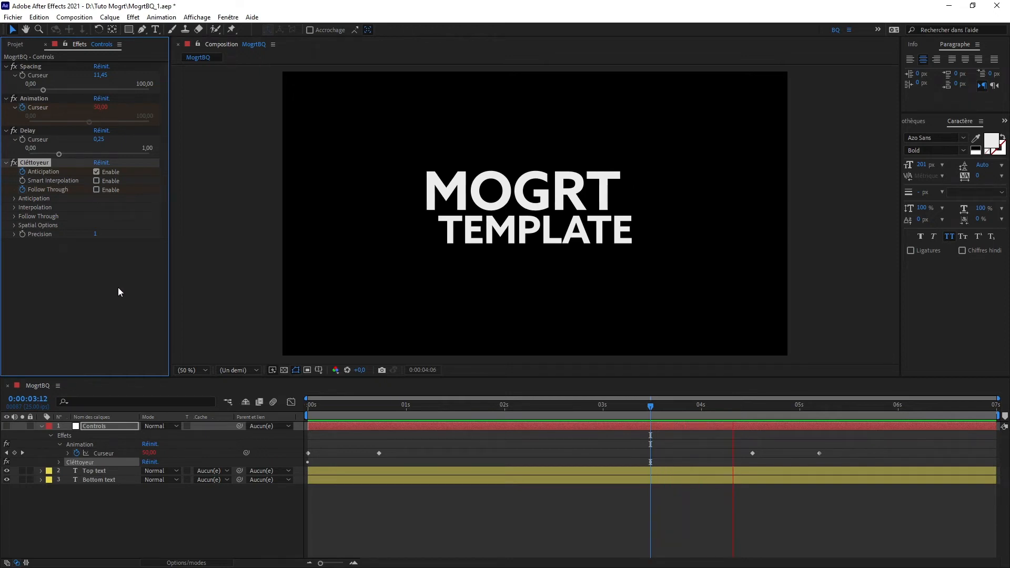
End the work area at 0:00:02:03 and loop the preview of the text's entrance
left_click_drag(407, 419, 516, 414)
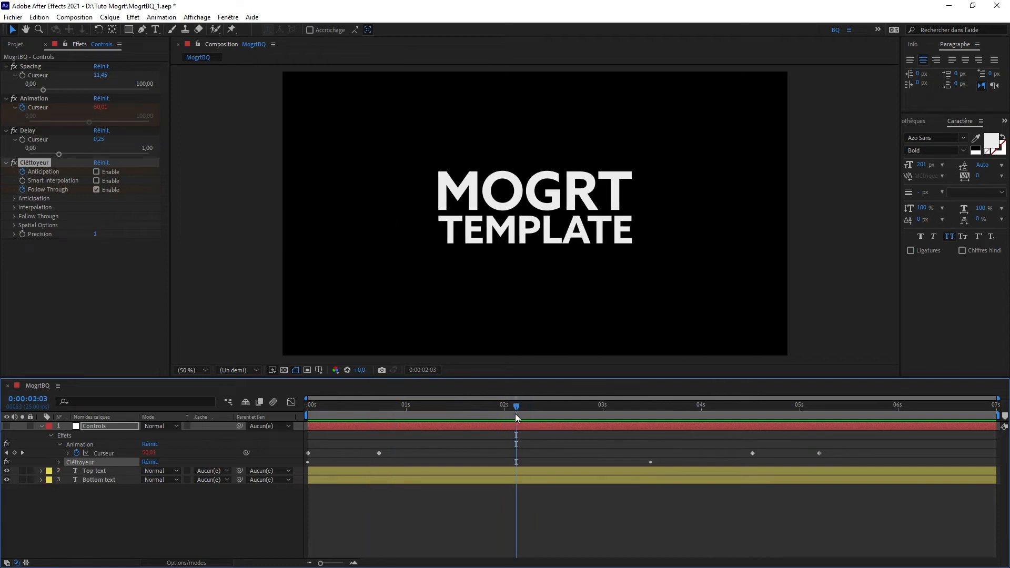
key("n")
key("space")
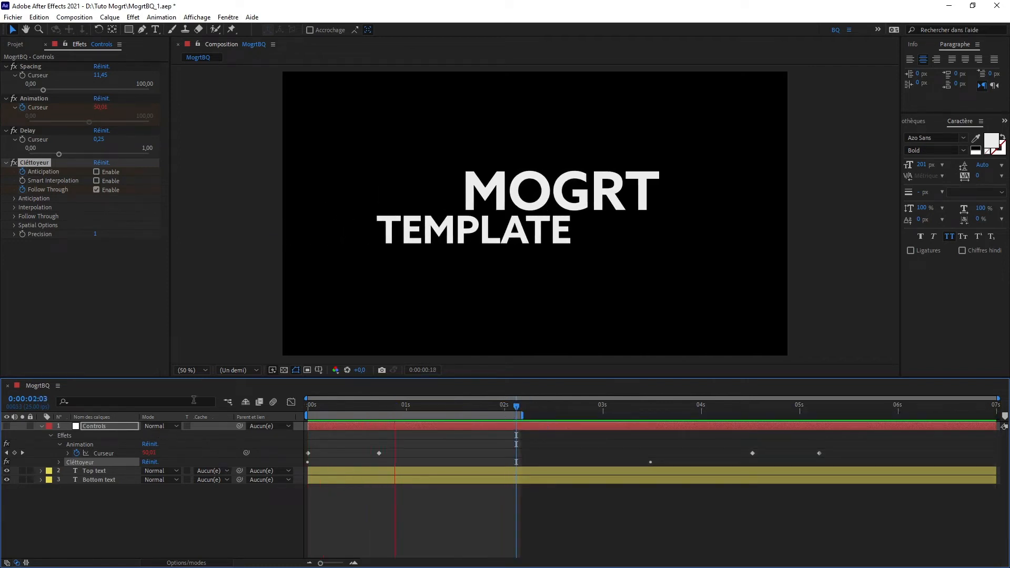
Set Clettoyeur's Follow Through Elasticity to 52.38 and Damping to 85.71
left_click(14, 215)
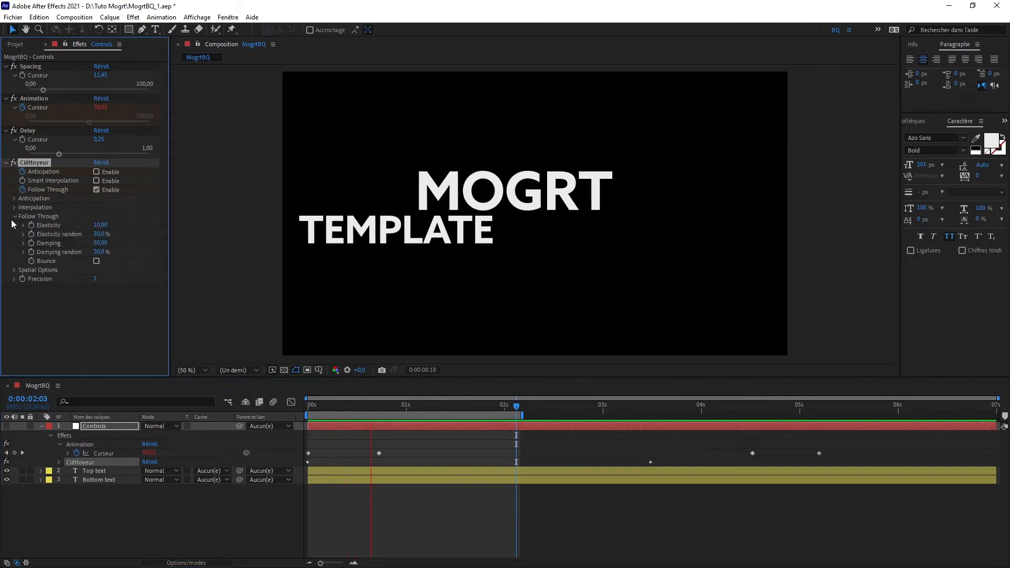
left_click(23, 225)
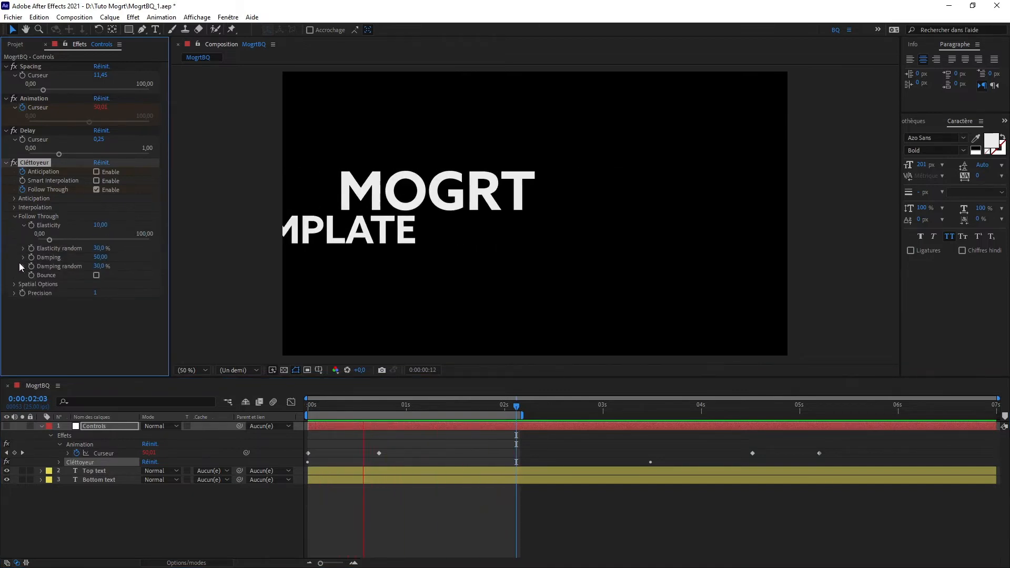
left_click(23, 257)
left_click_drag(82, 239, 133, 272)
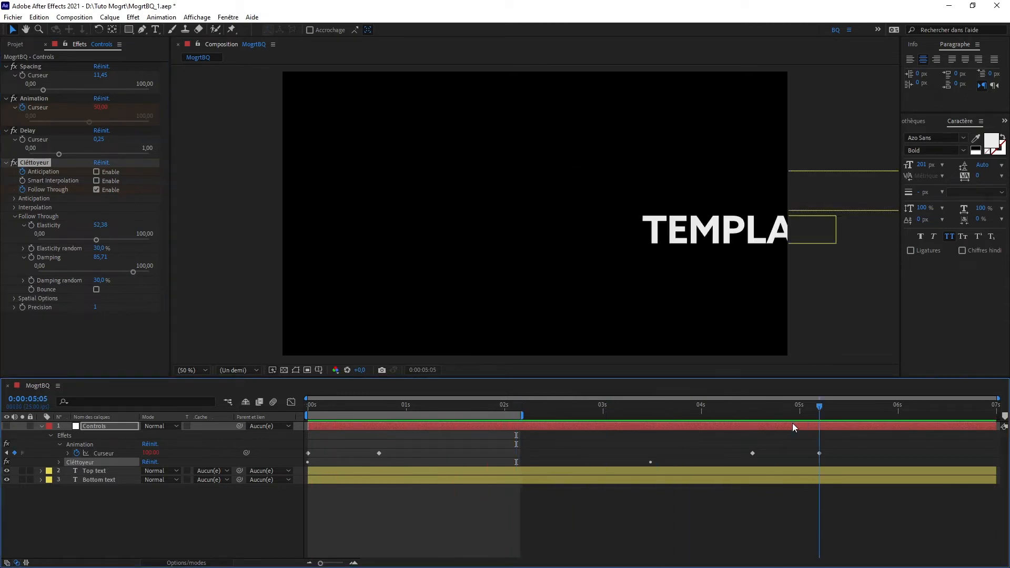
Move the work area over the text's exit and set Clettoyeur's Anticipation Duration to 0.16 s and Amplitude to 26.7 %
left_click_drag(510, 413, 885, 413)
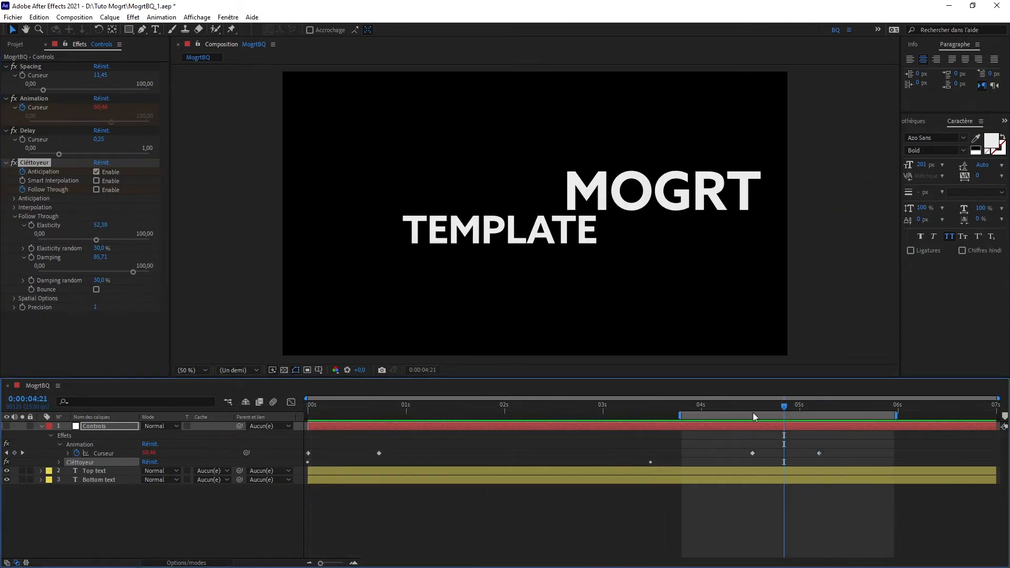
left_click(14, 216)
left_click(15, 199)
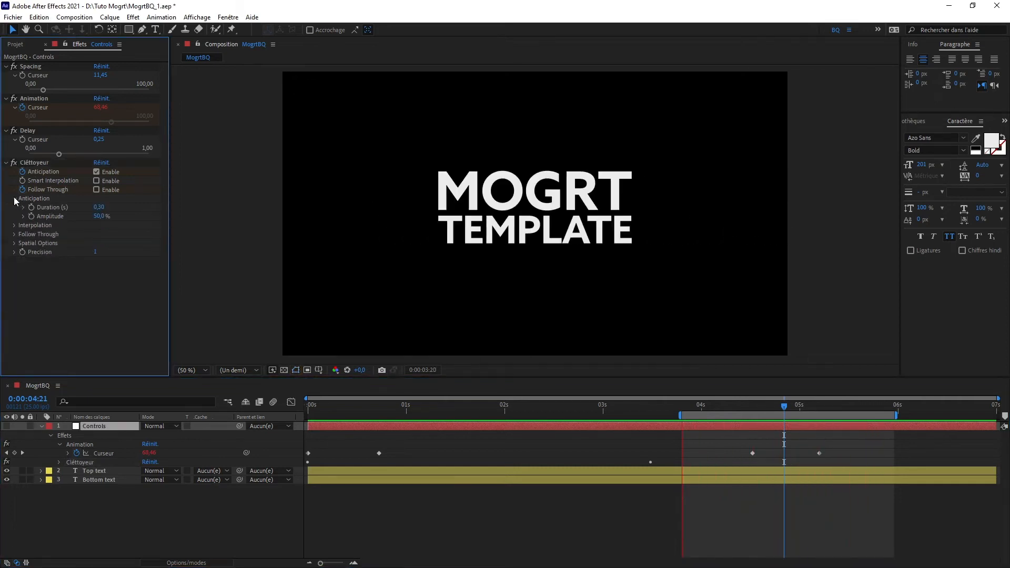
left_click(23, 216)
left_click(24, 208)
left_click_drag(93, 246, 56, 219)
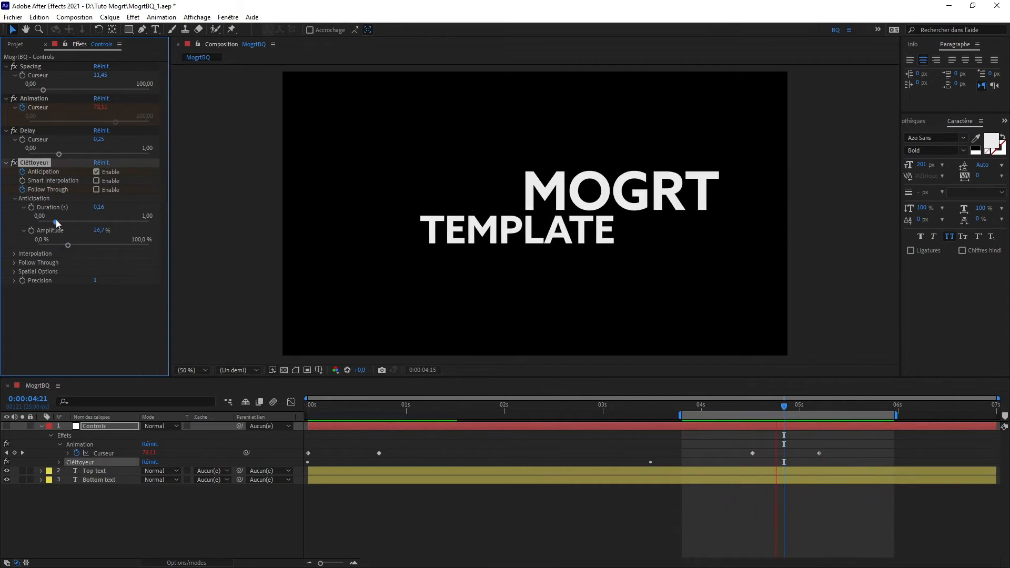
Collapse Clettoyeur, set the work area from the first frame to 0:00:02:24 and create a protected region from it
left_click(5, 163)
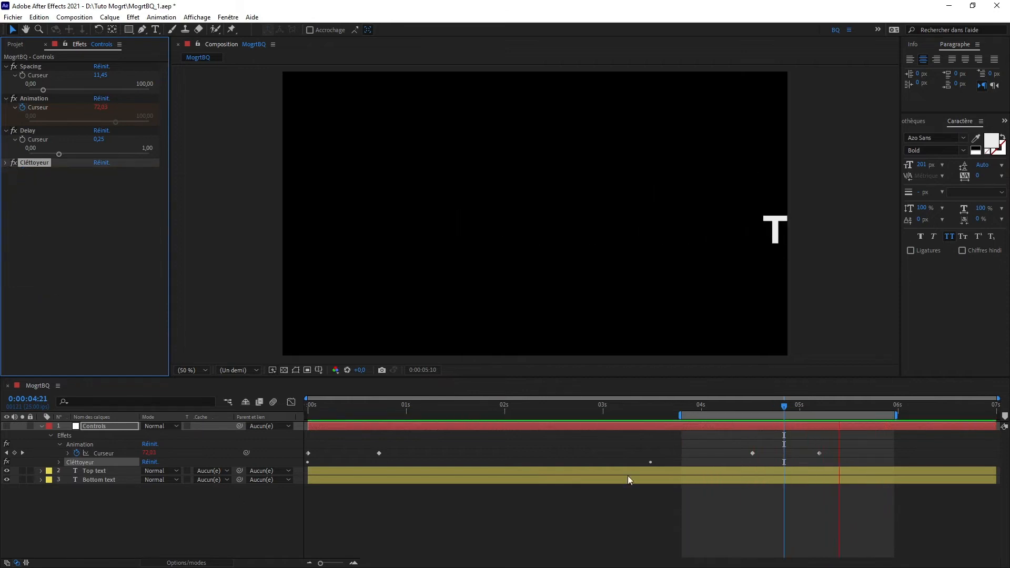
left_click(756, 399)
double_click(756, 414)
left_click_drag(671, 406, 602, 410)
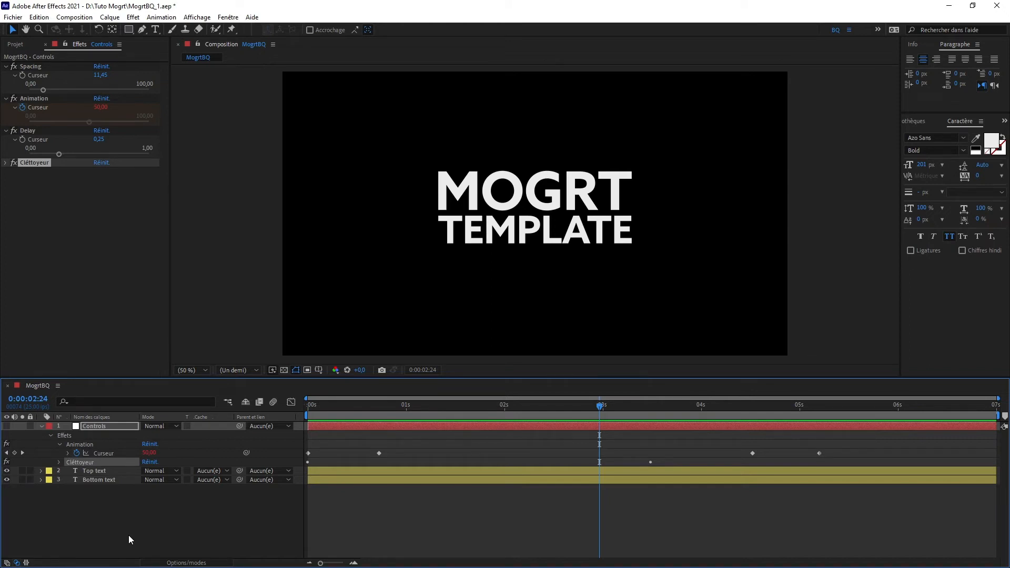
key("n")
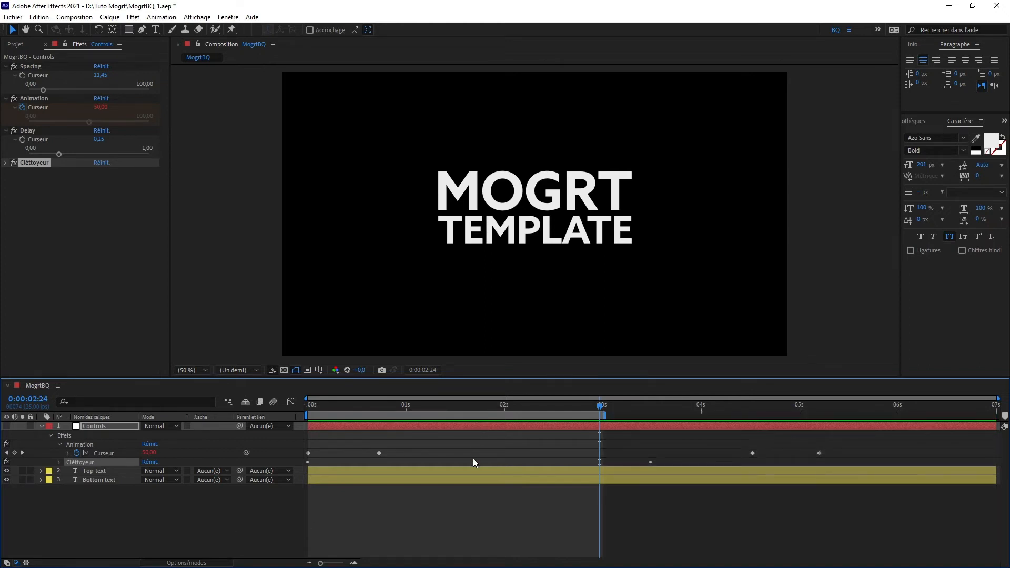
right_click(462, 416)
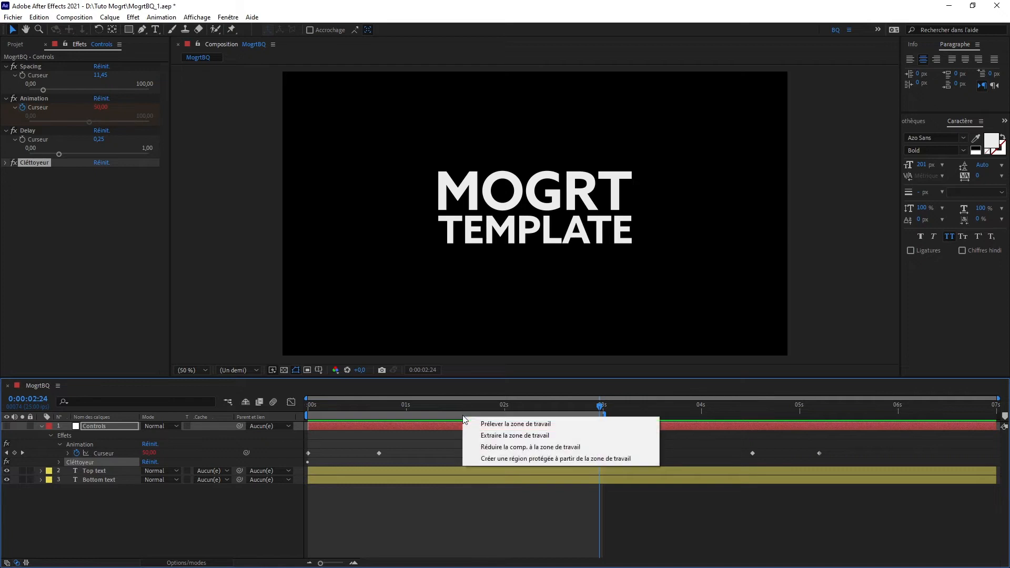
left_click(532, 461)
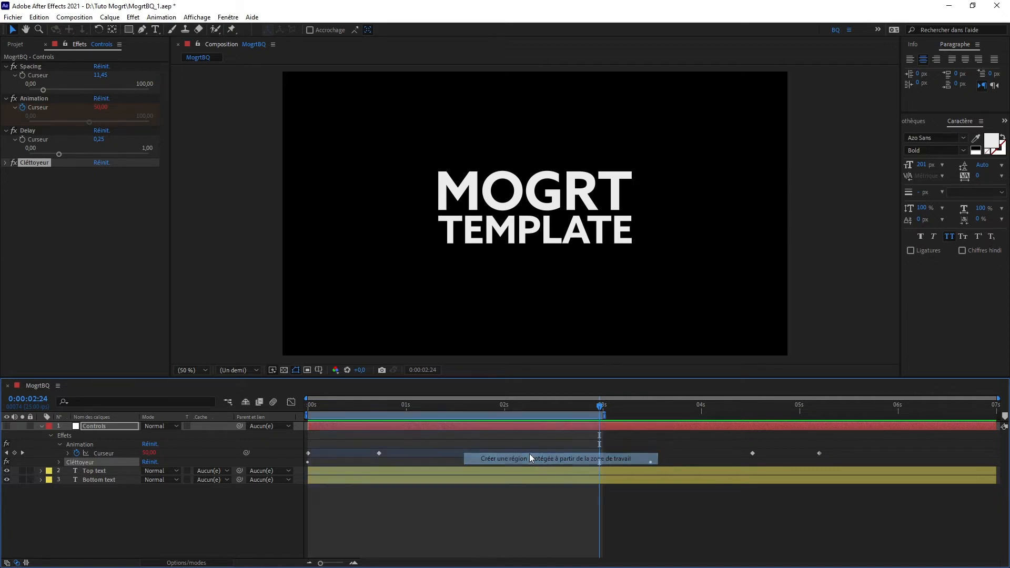
Create a second protected region from a work area running from 4 seconds to the composition's end, and scrub through the timeline
right_click(815, 415)
left_click(846, 458)
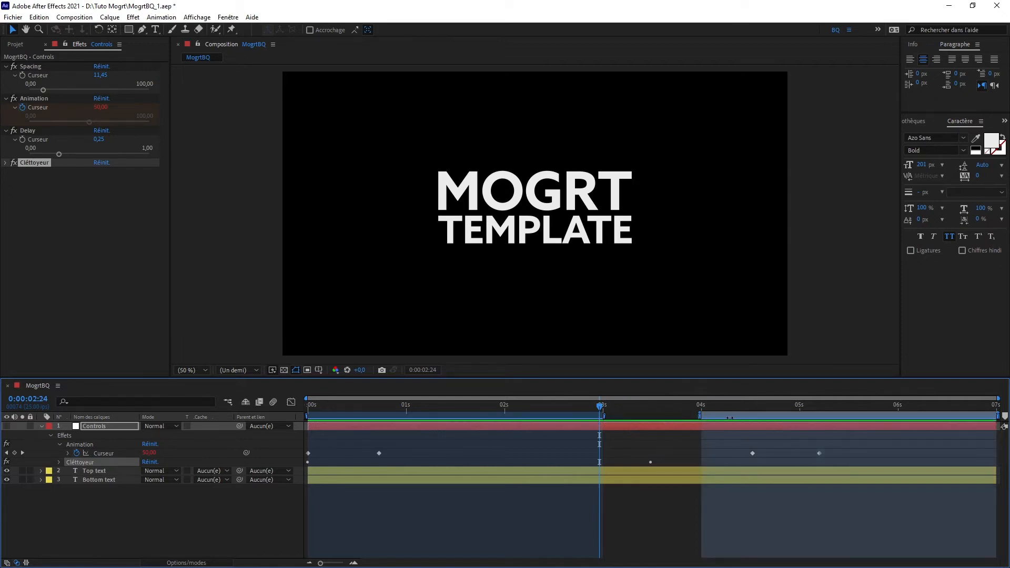
mouse_move(661, 404)
left_mouse_down()
mouse_move(652, 427)
mouse_move(634, 419)
mouse_move(674, 426)
mouse_move(308, 427)
left_mouse_up()
left_click_drag(519, 425, 686, 423)
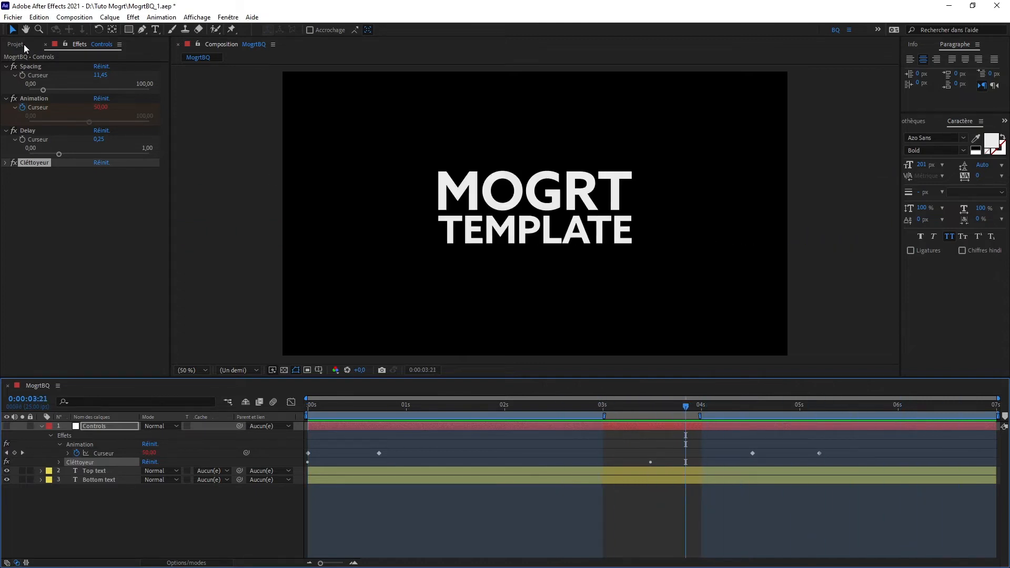
Add the two images of the Textures folder above the Controls layer and fit them to the composition's width
left_click(16, 45)
left_click_drag(48, 157, 117, 425)
left_click(110, 17)
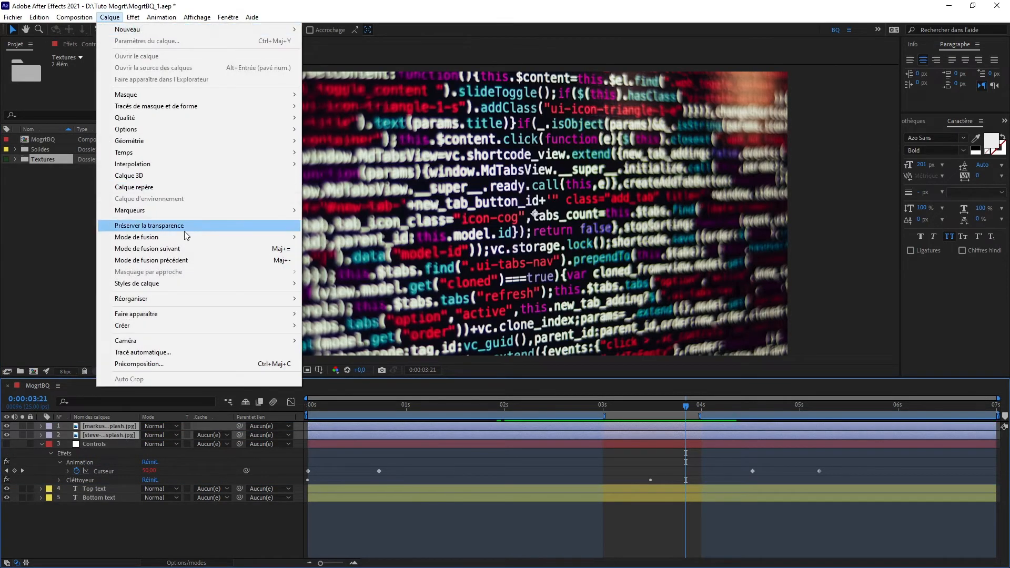
mouse_move(195, 140)
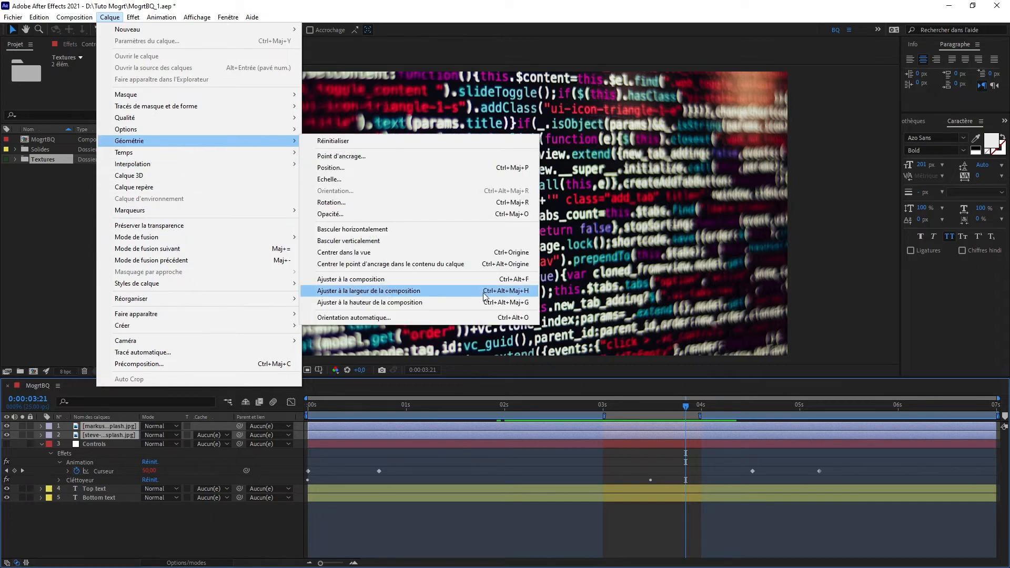
left_click(484, 293)
Precompose the code image layer as Texture1, transferring all its attributes into the new composition
left_click(108, 425)
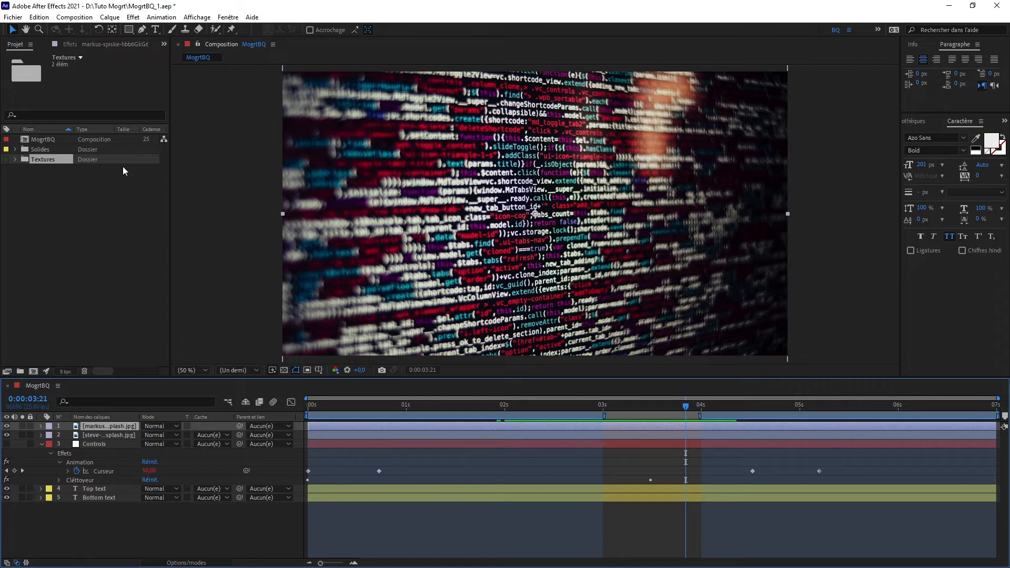
left_click(110, 17)
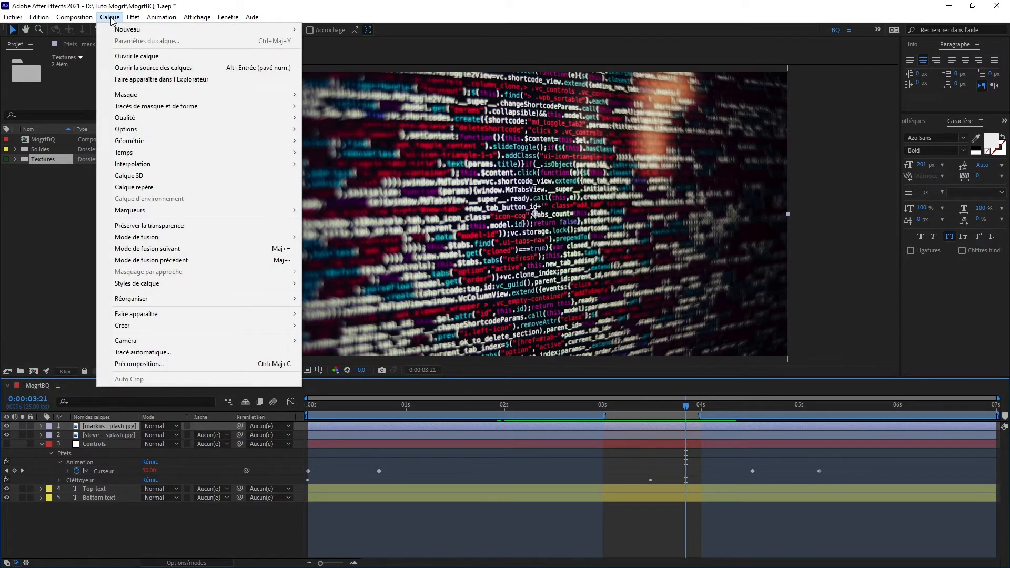
left_click(157, 361)
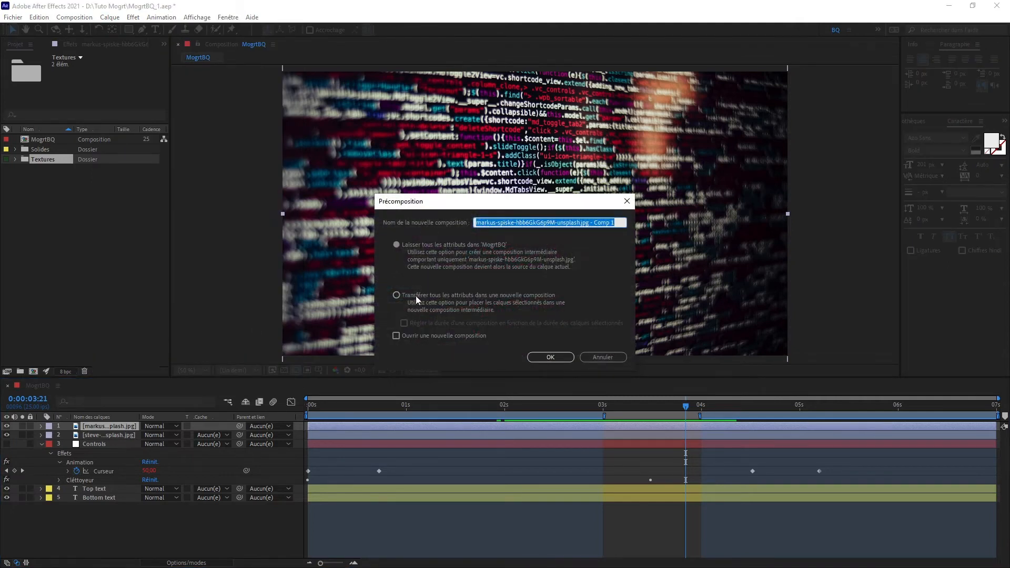
left_click(397, 296)
double_click(525, 223)
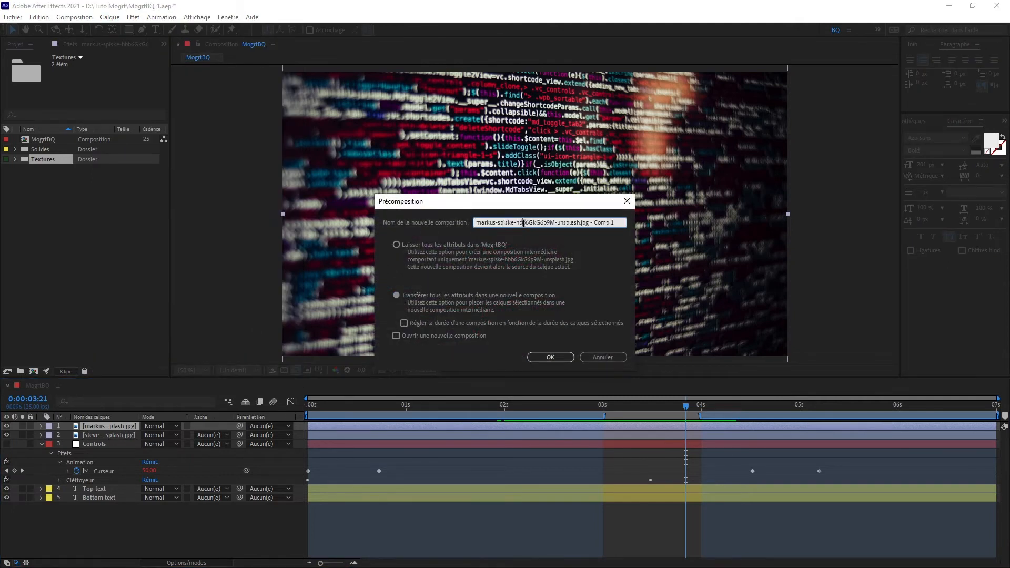
key("ctrl+a")
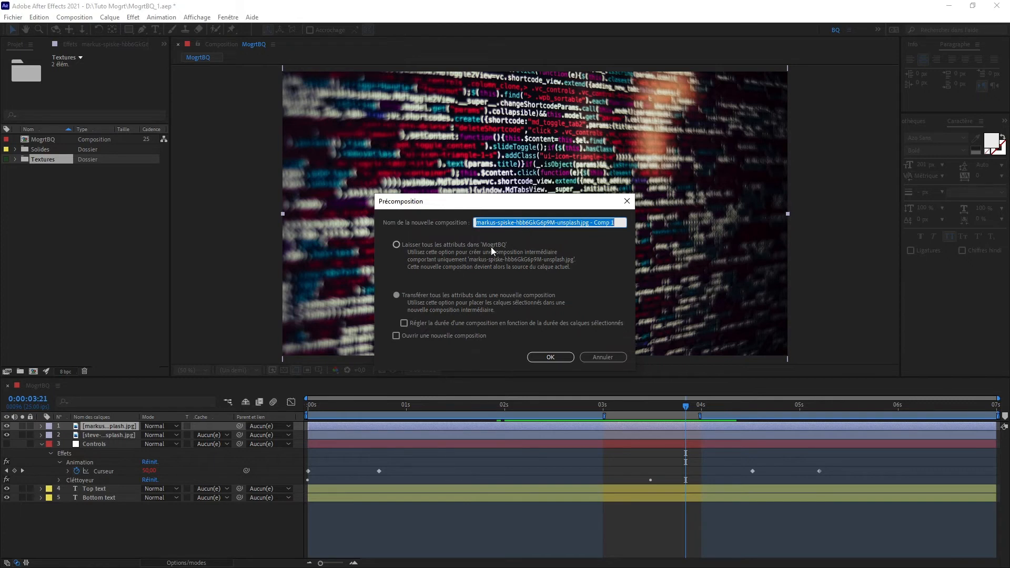
type("Te")
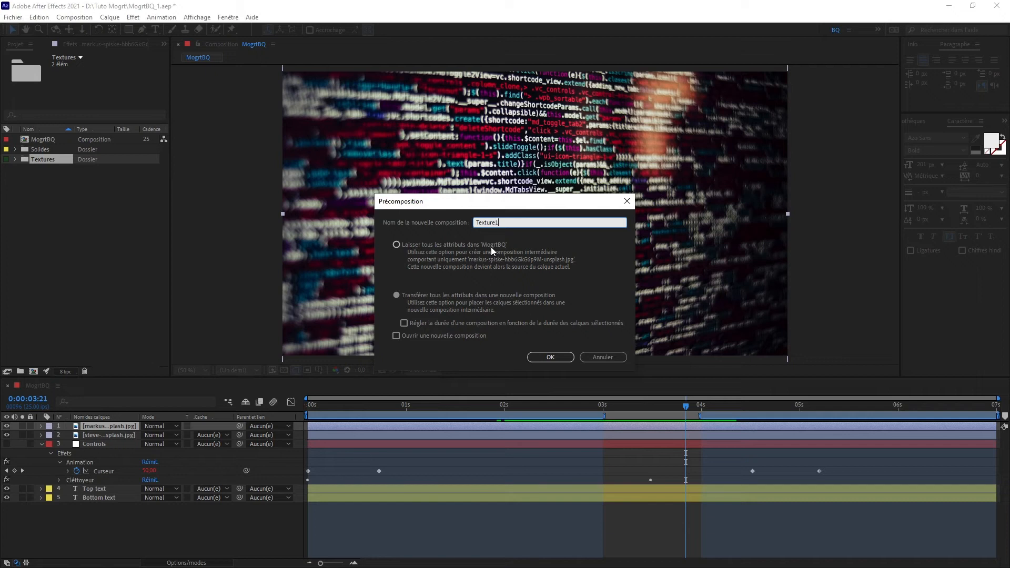
type("xture1")
key("Return")
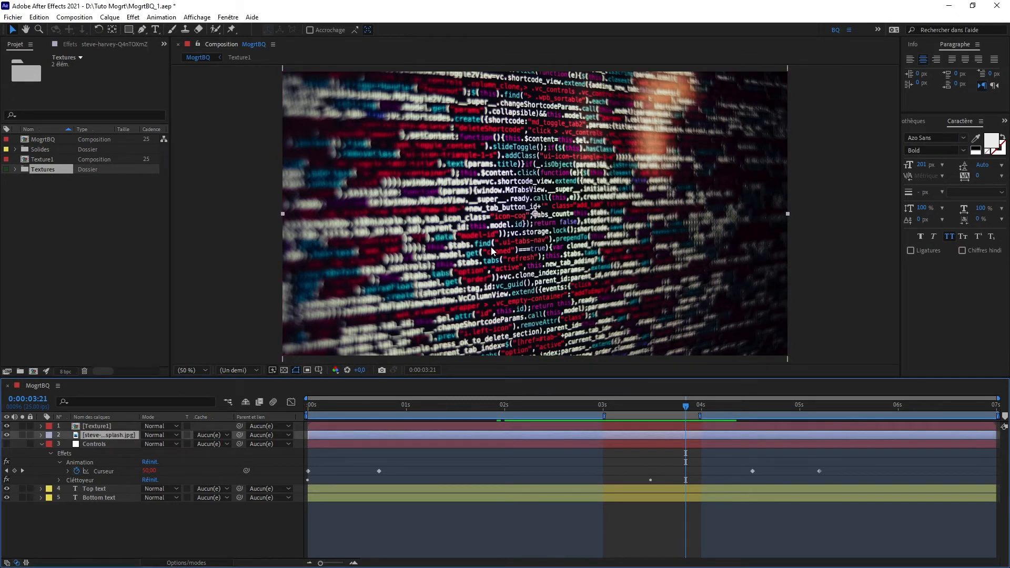
Precompose the second image layer as Texture2, with all attributes moved into the new composition
left_click(110, 17)
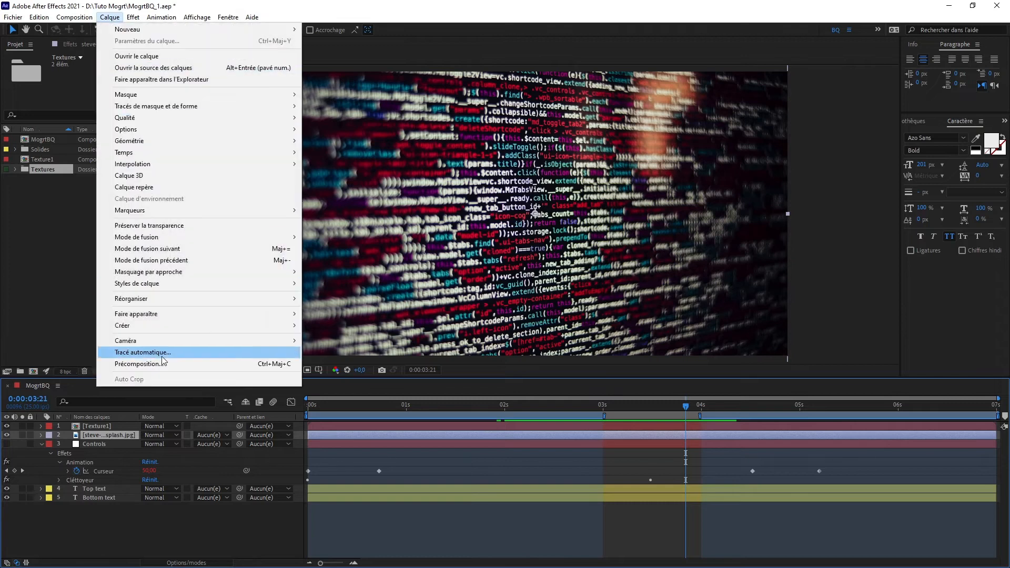
left_click(159, 362)
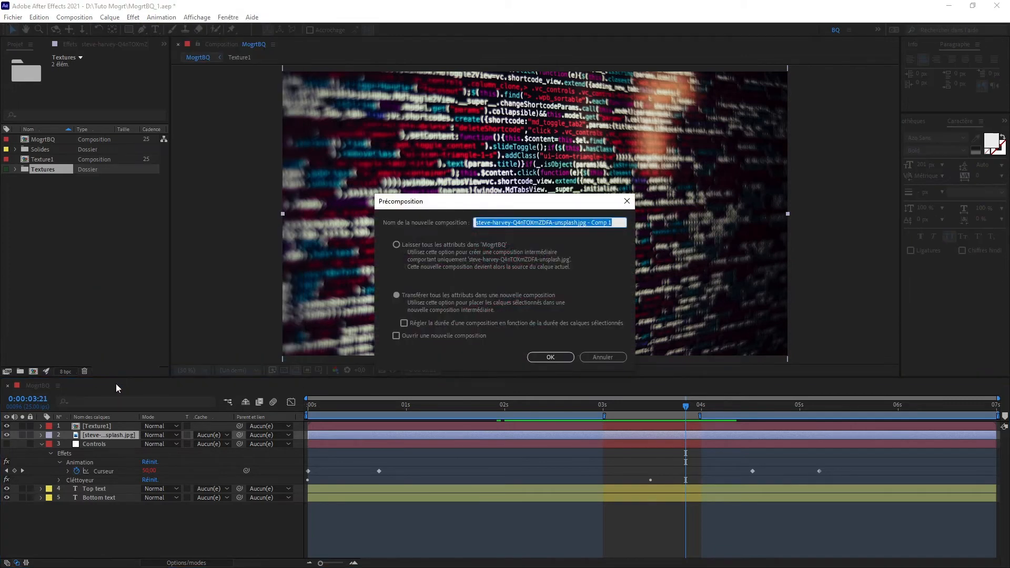
type("Texture2")
key("Return")
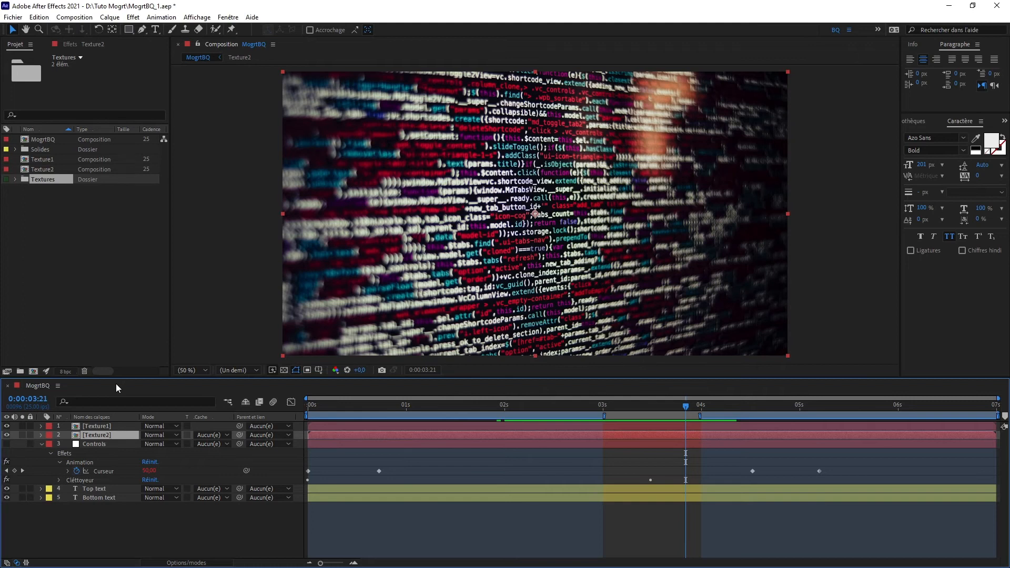
Place Texture1 directly below Top text and Texture2 below Bottom text, and give both an alpha track matte from the text above
left_click_drag(107, 437, 107, 500)
left_click_drag(94, 426, 109, 483)
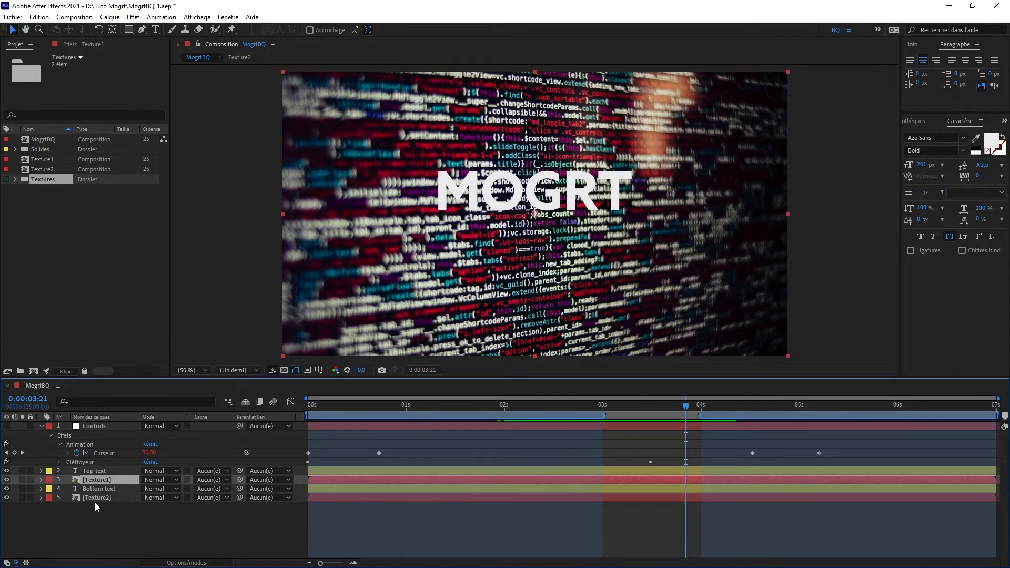
left_click(97, 497, "ctrl")
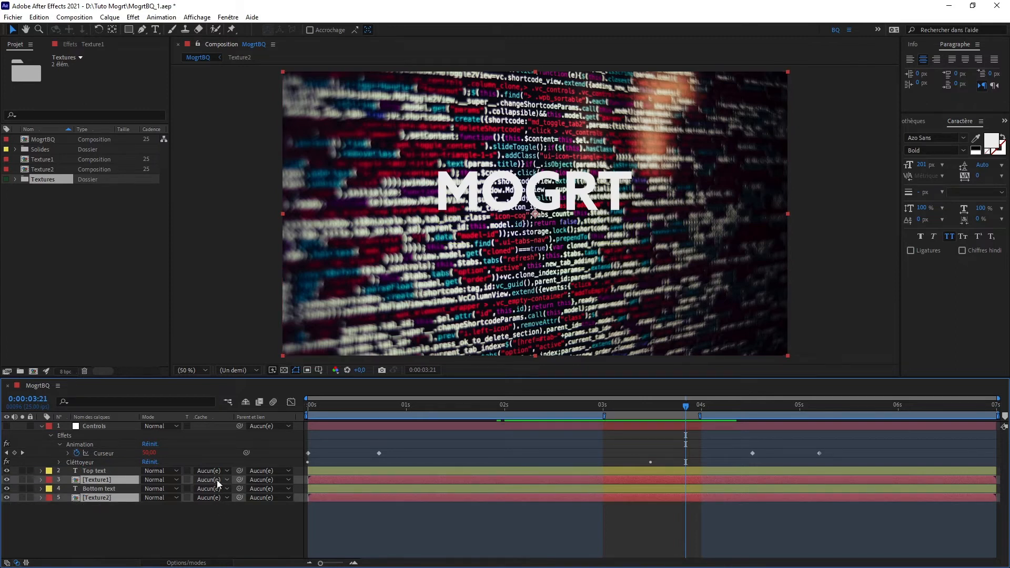
left_click(216, 480)
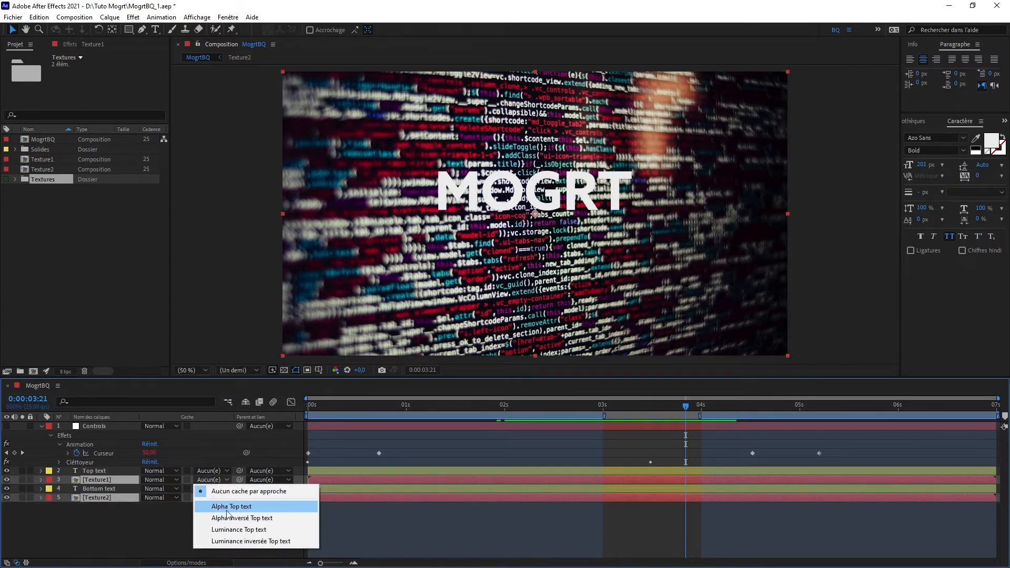
left_click(226, 508)
Show the composition's transparency grid, deselect all layers and display the composition at 100 %
left_click(284, 370)
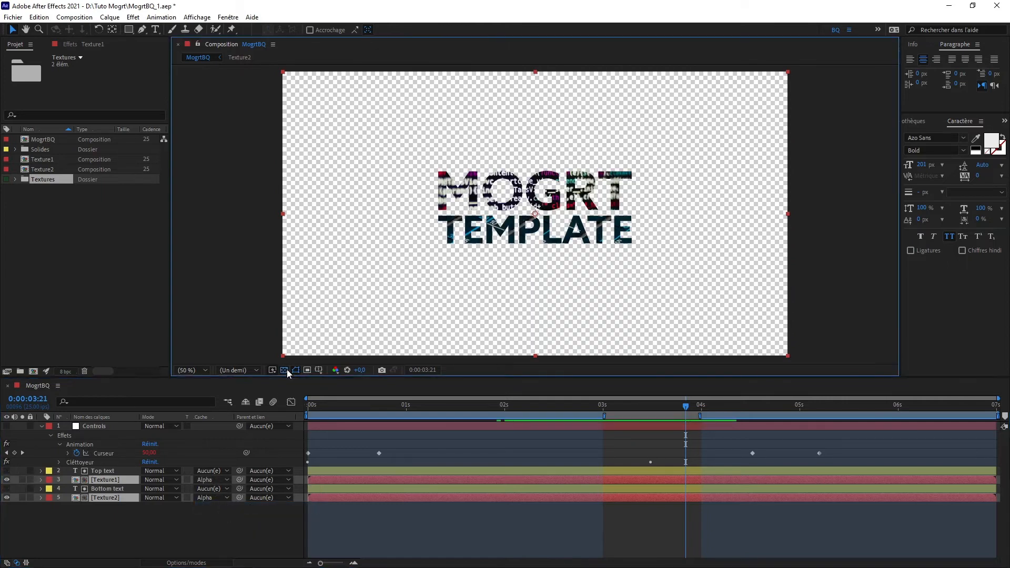
left_click(181, 514)
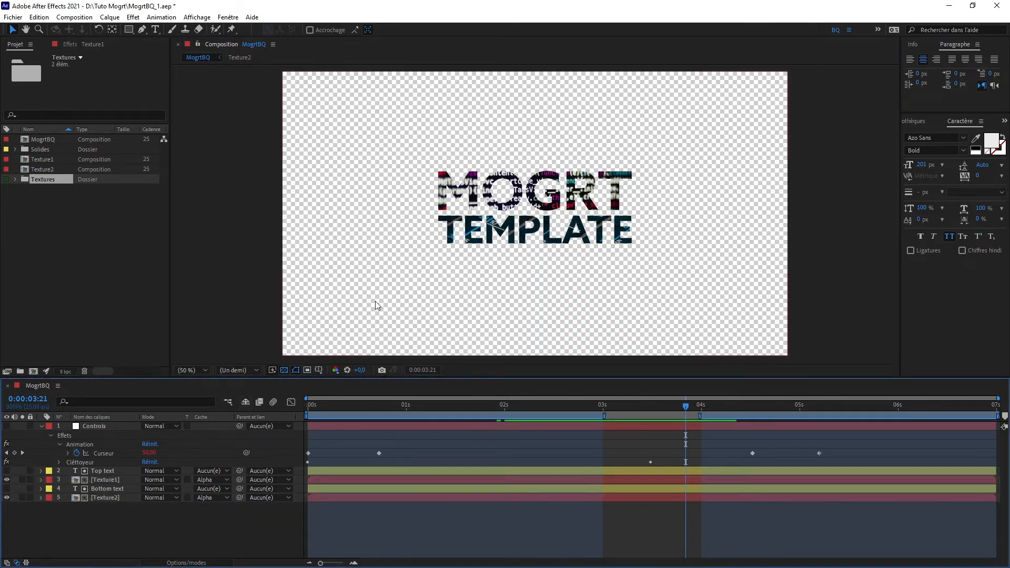
key("slash")
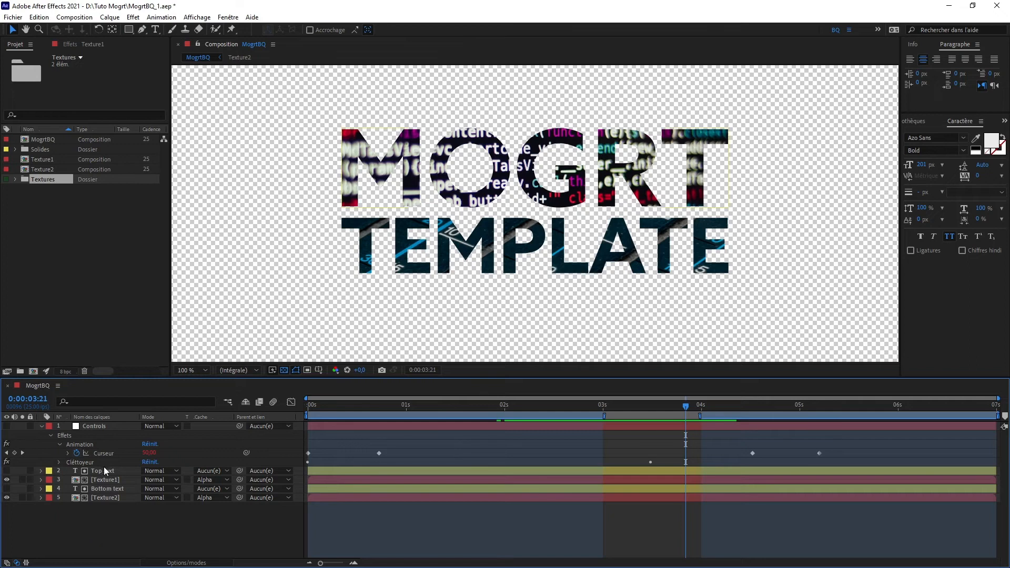
Add the Gradient Overlay (Incrustation de dégradé) and Stroke (Contour) layer styles to Texture1
left_click(106, 480)
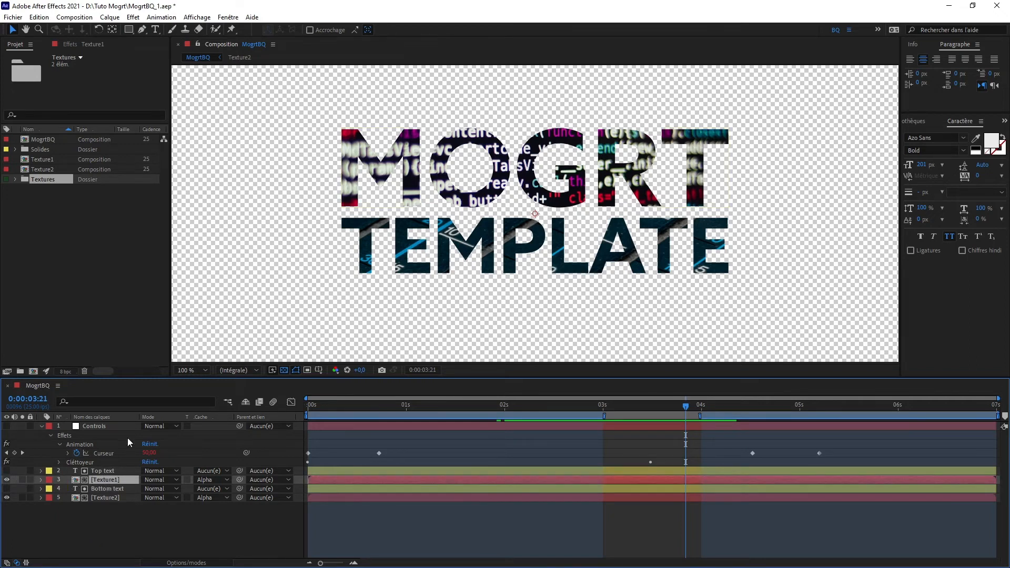
left_click(121, 21)
mouse_move(222, 283)
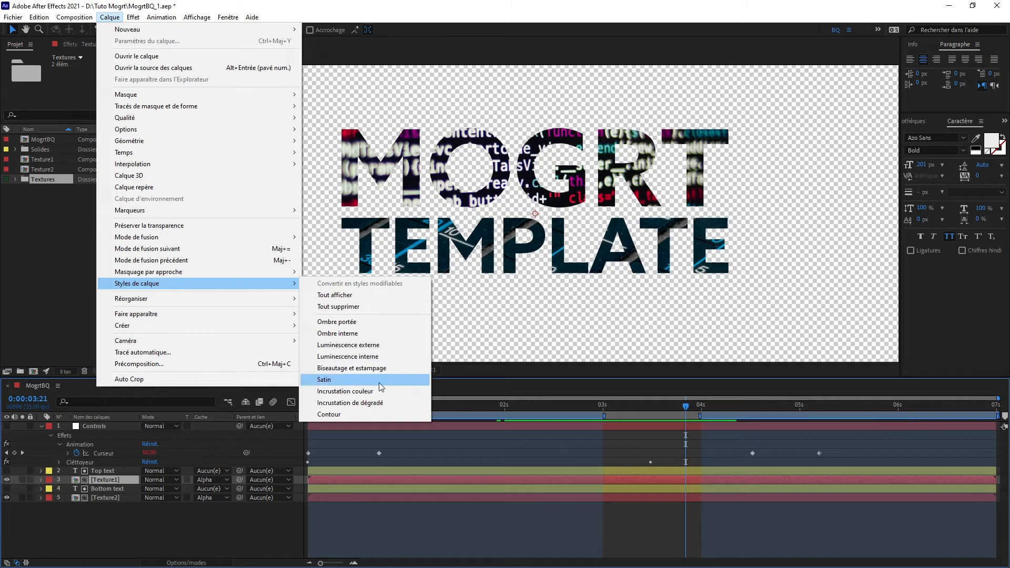
left_click(387, 403)
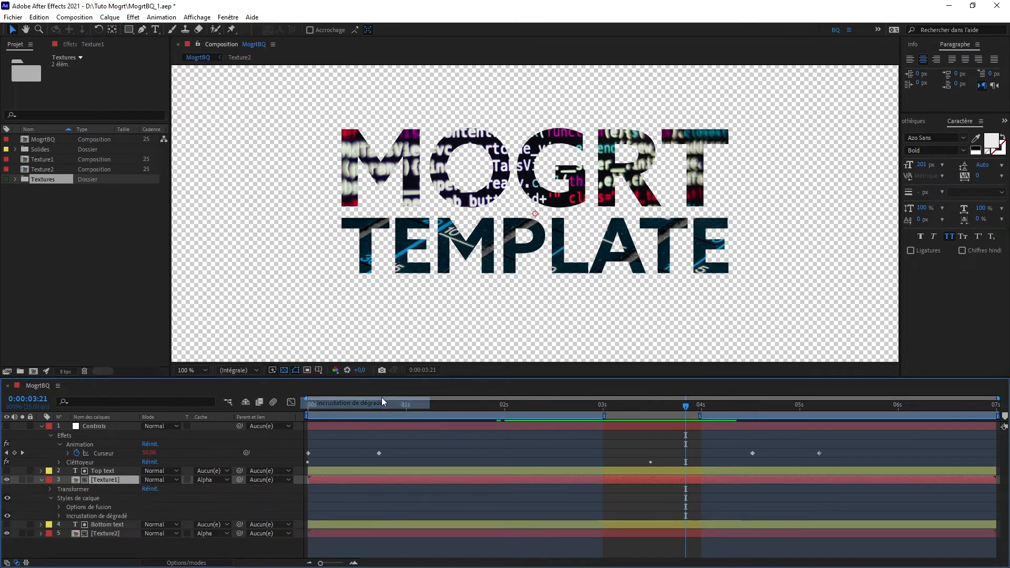
left_click(110, 18)
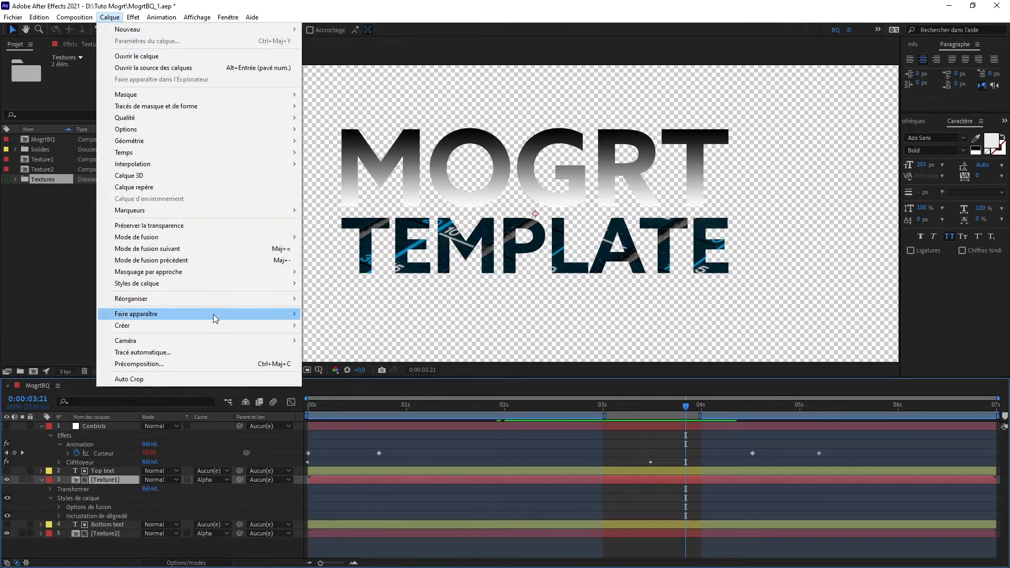
mouse_move(242, 283)
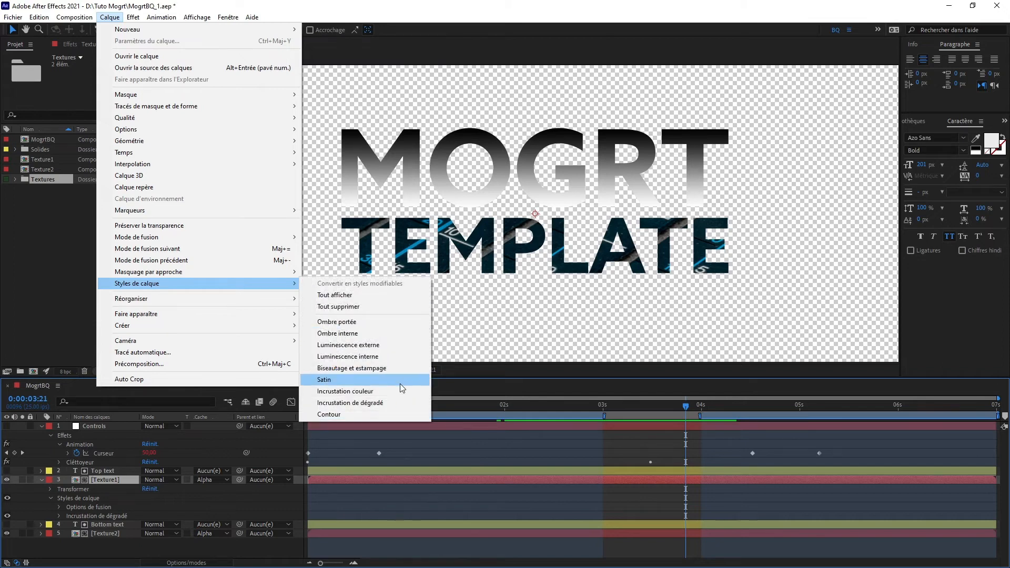
left_click(382, 413)
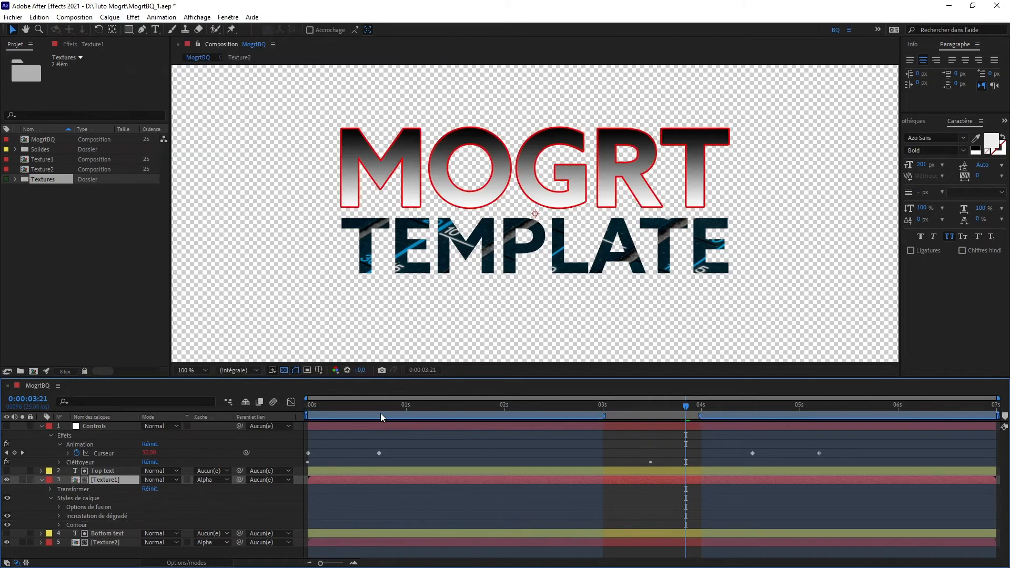
Copy Texture1's layer styles with relative property links and paste them onto Texture2
left_click(80, 498)
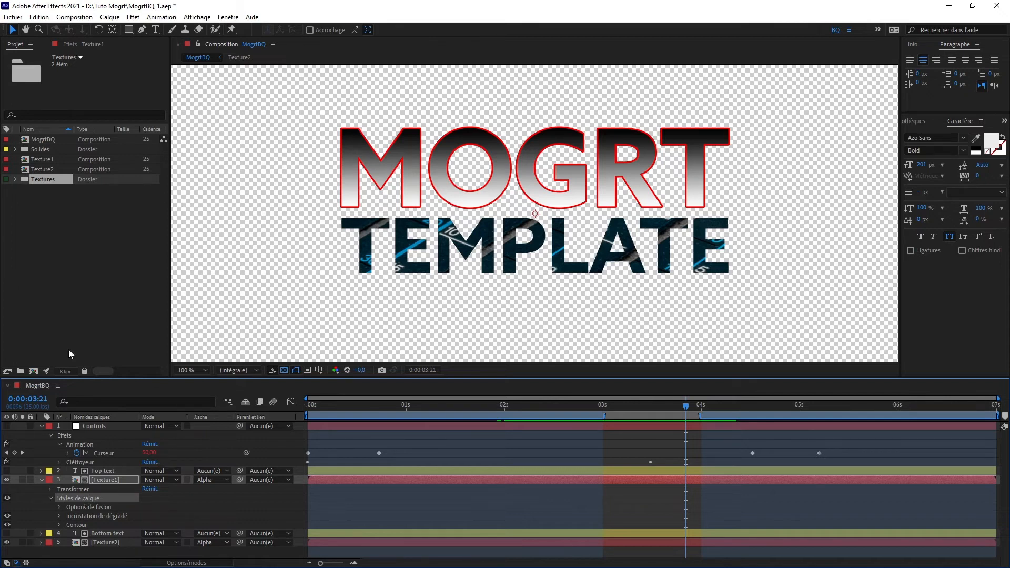
left_click(39, 16)
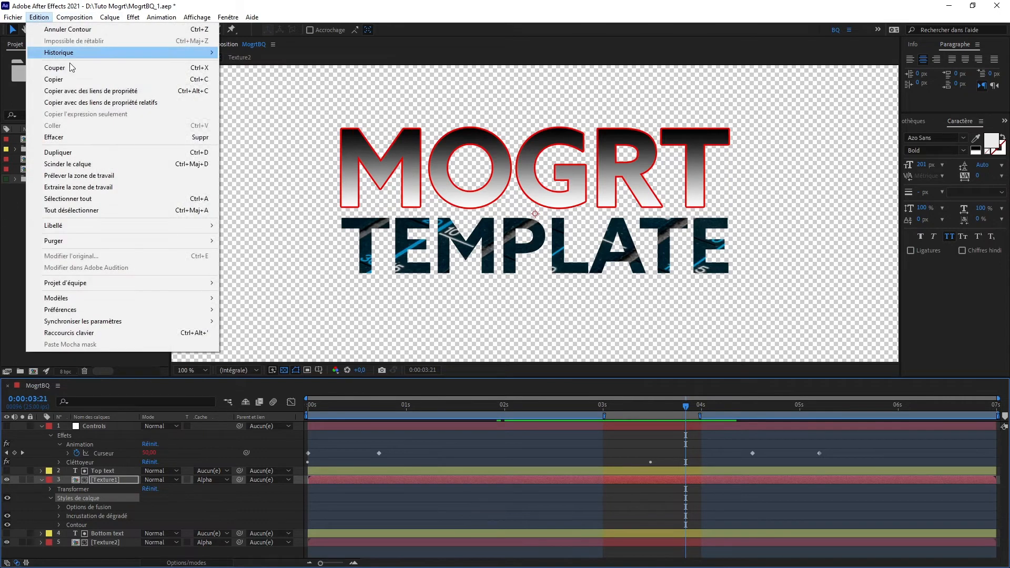
left_click(129, 104)
left_click(41, 480)
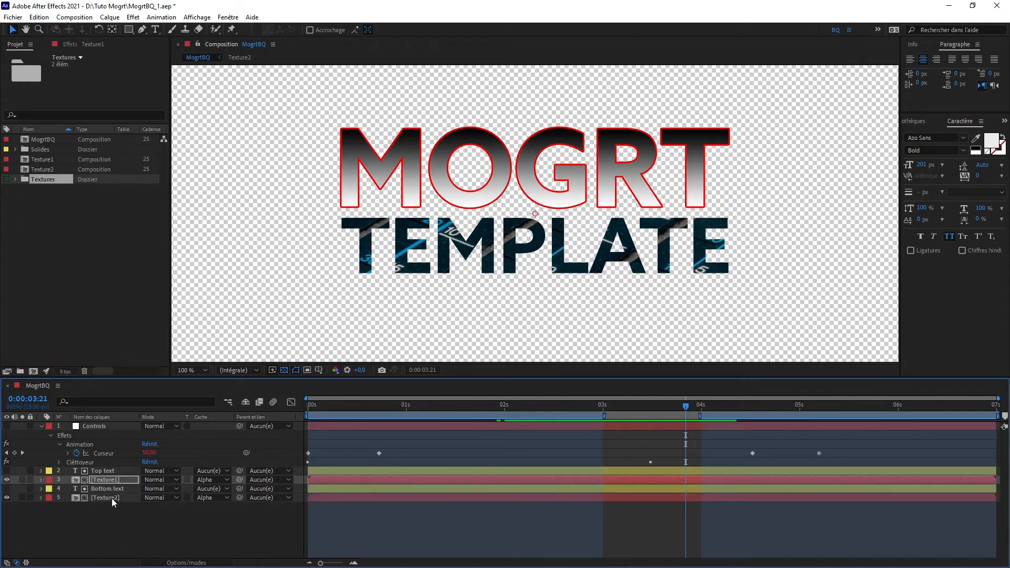
left_click(111, 498)
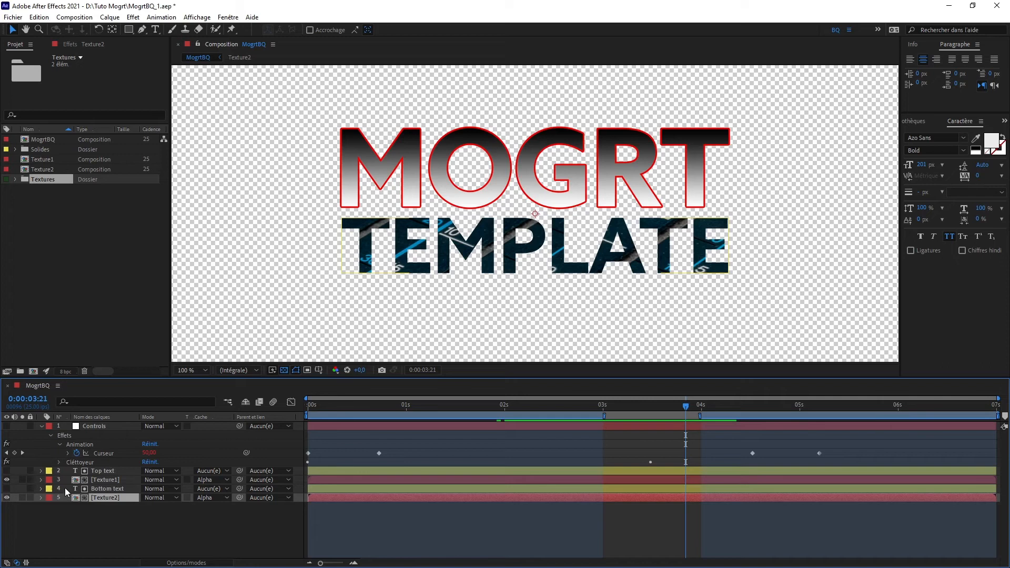
key("ctrl+v")
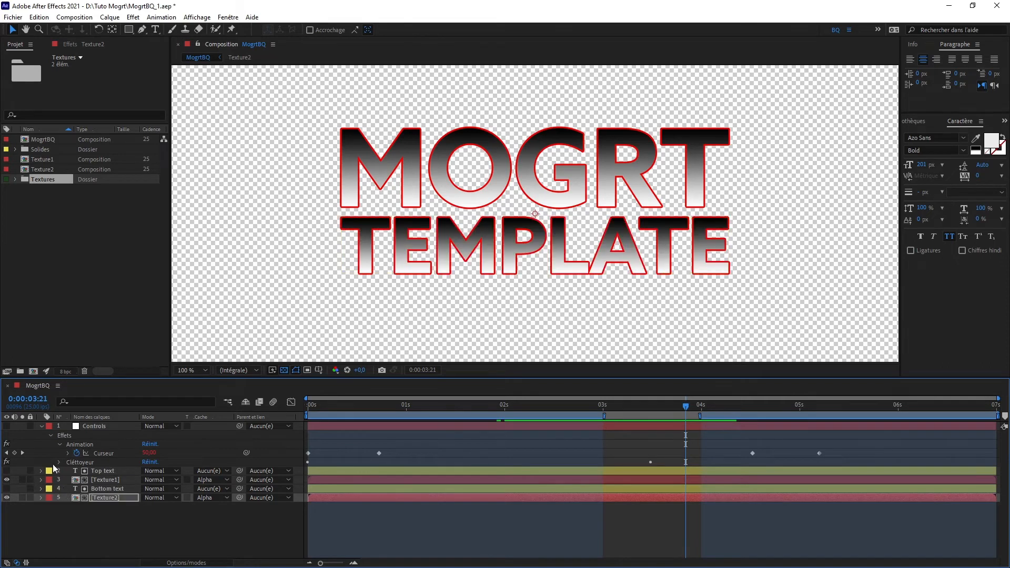
Set the blending mode of Texture1's gradient overlay to Recouvrir
left_click(115, 478)
left_click(41, 480)
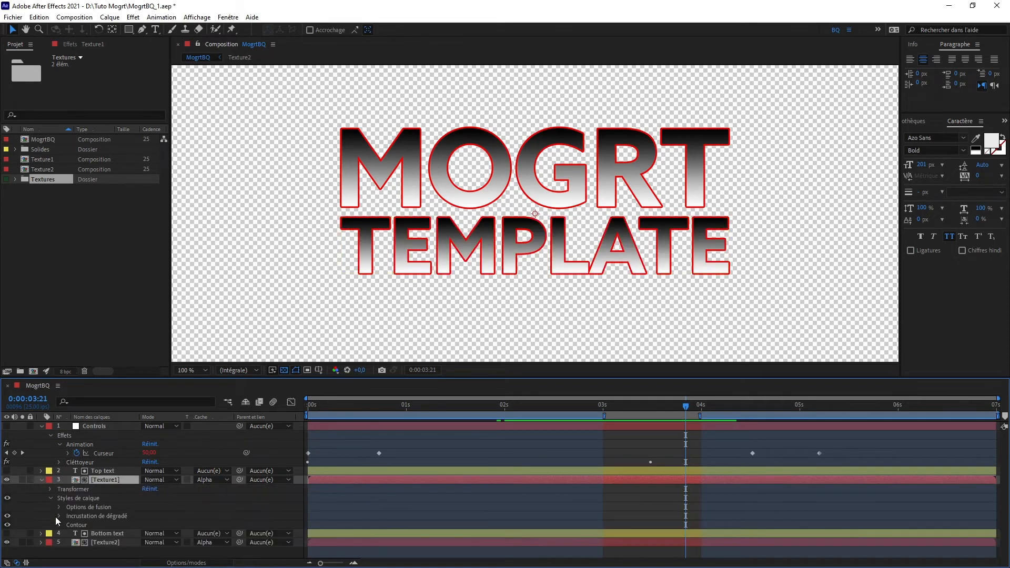
left_click(56, 513)
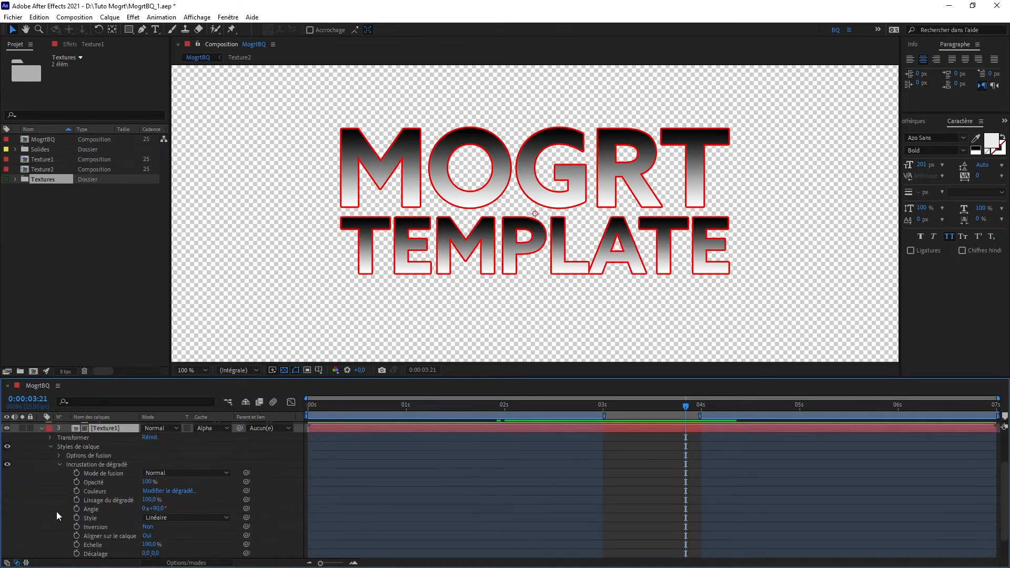
left_click(156, 475)
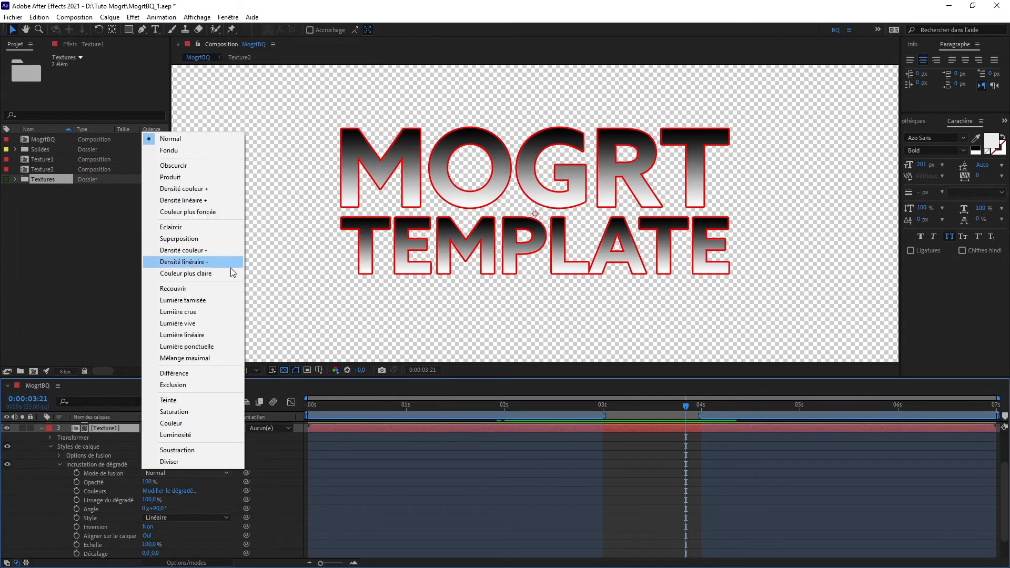
left_click(219, 291)
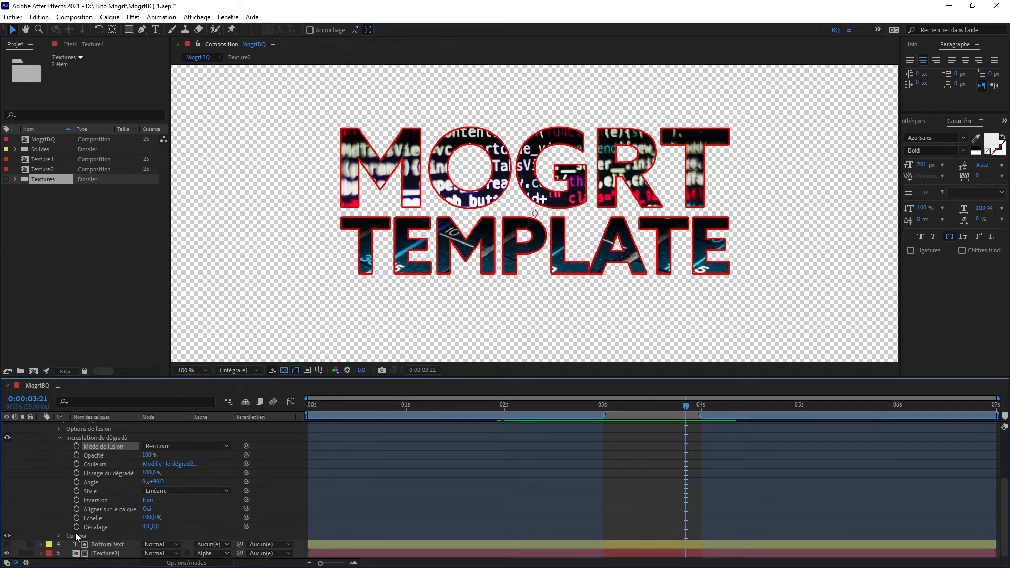
Set Texture1's Contour style to black (000000) with a size of 2 and an opacity of 60 %
left_click(59, 536)
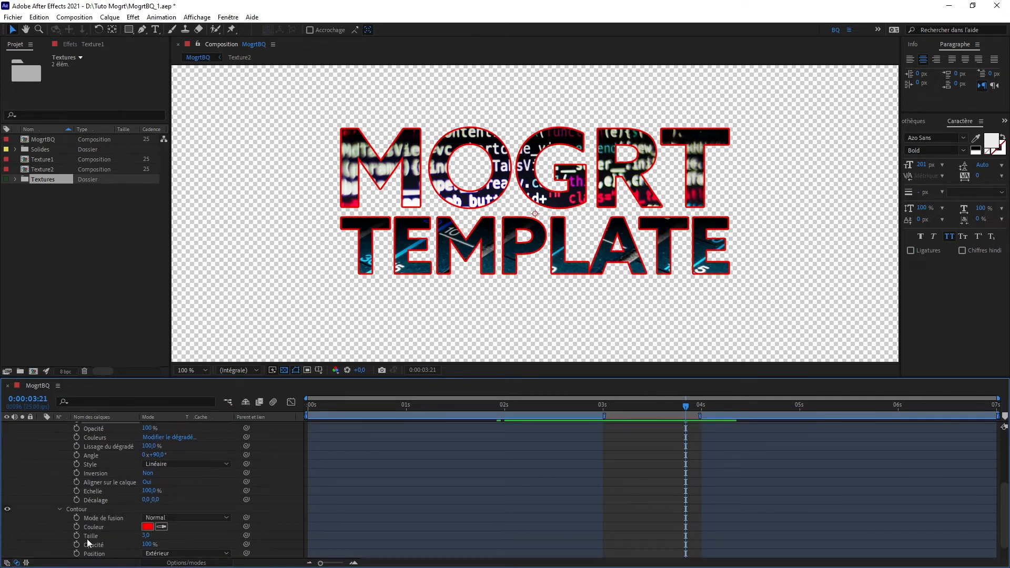
left_click(147, 529)
type("000000")
key("Return")
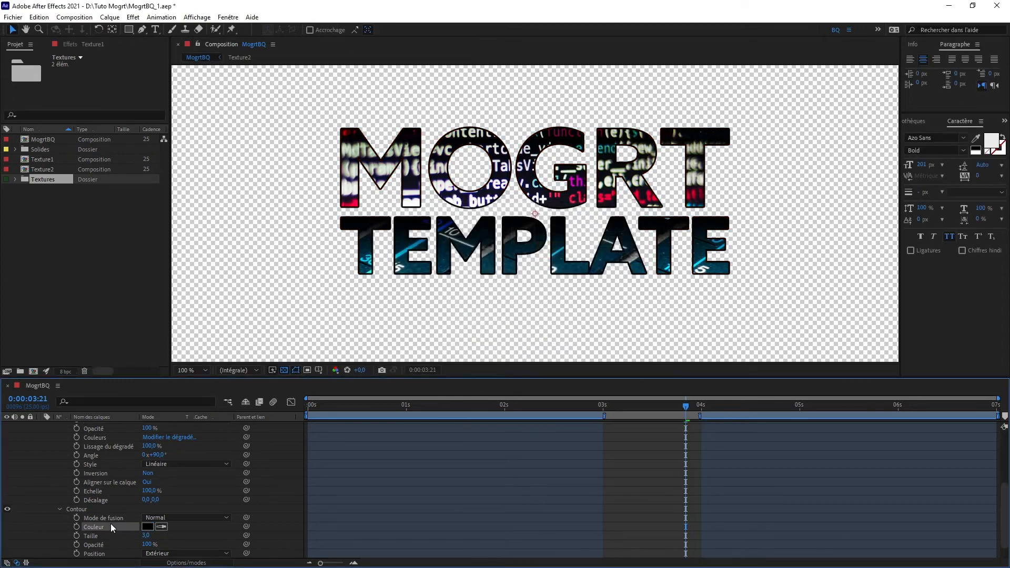
left_click(145, 536)
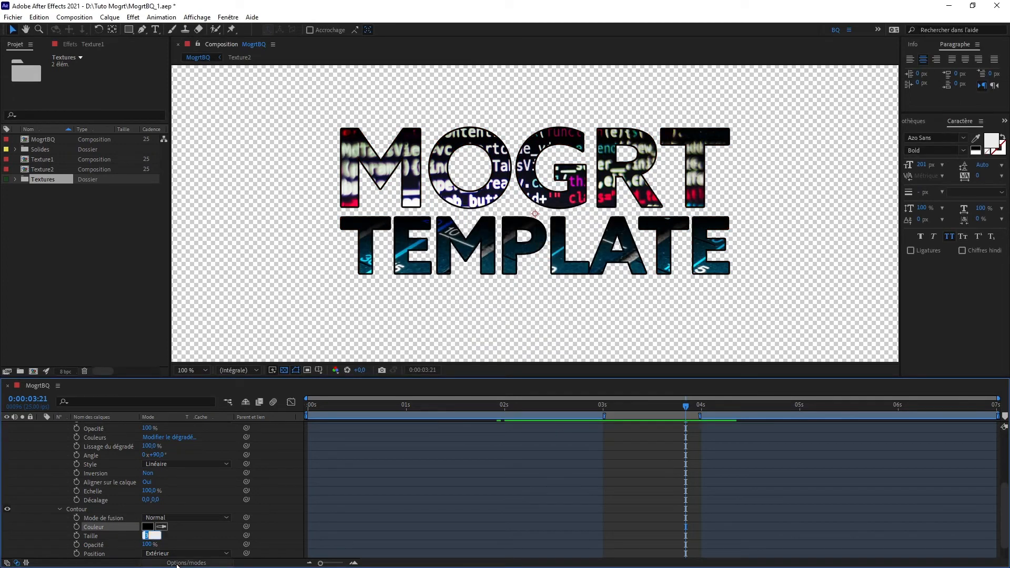
type("2")
key("Tab")
type("60")
key("Return")
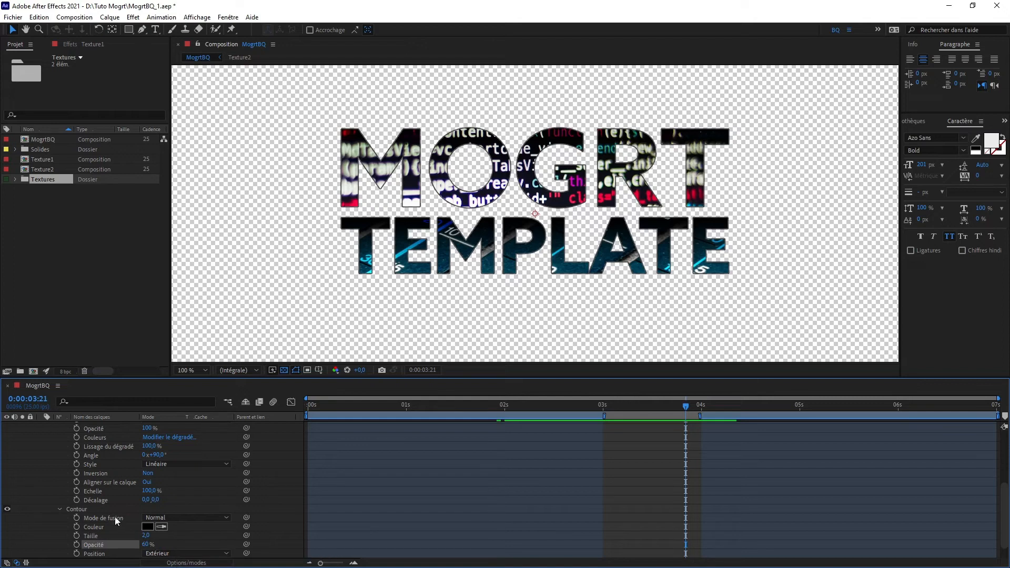
Append +180 to the expression driving the angle of Texture2's gradient overlay
scroll(55, 479, "up", 3)
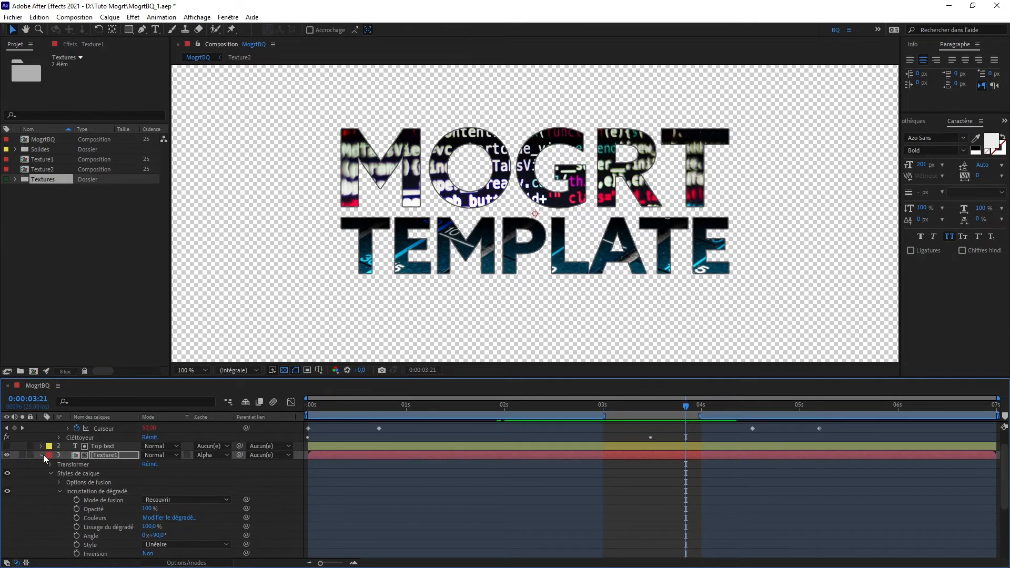
left_click(42, 456)
left_click(116, 492)
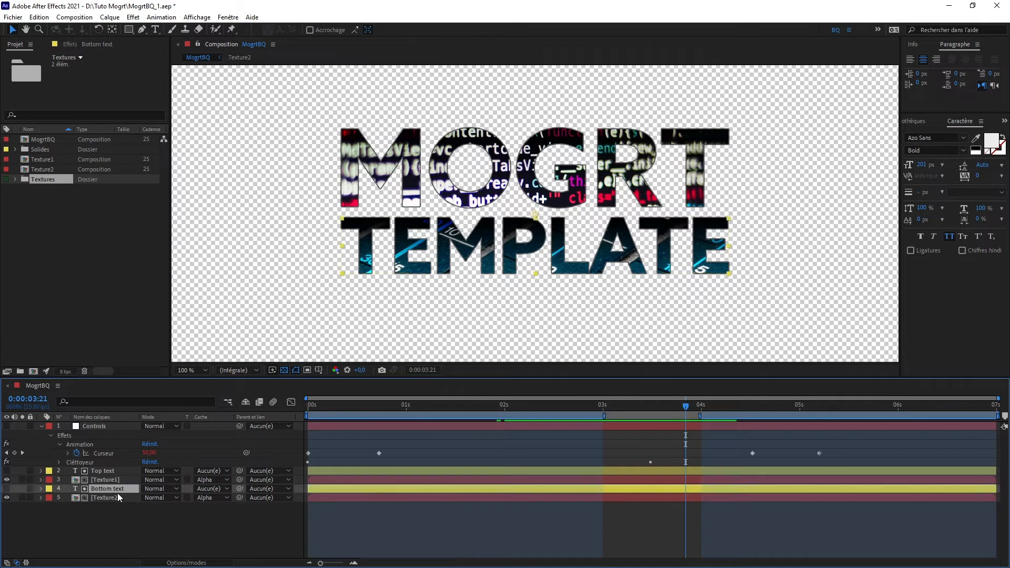
left_click(42, 498)
left_click(53, 518)
left_click(59, 534)
scroll(96, 534, "down", 3)
scroll(97, 534, "down", 1)
left_click(67, 500)
left_click(556, 509)
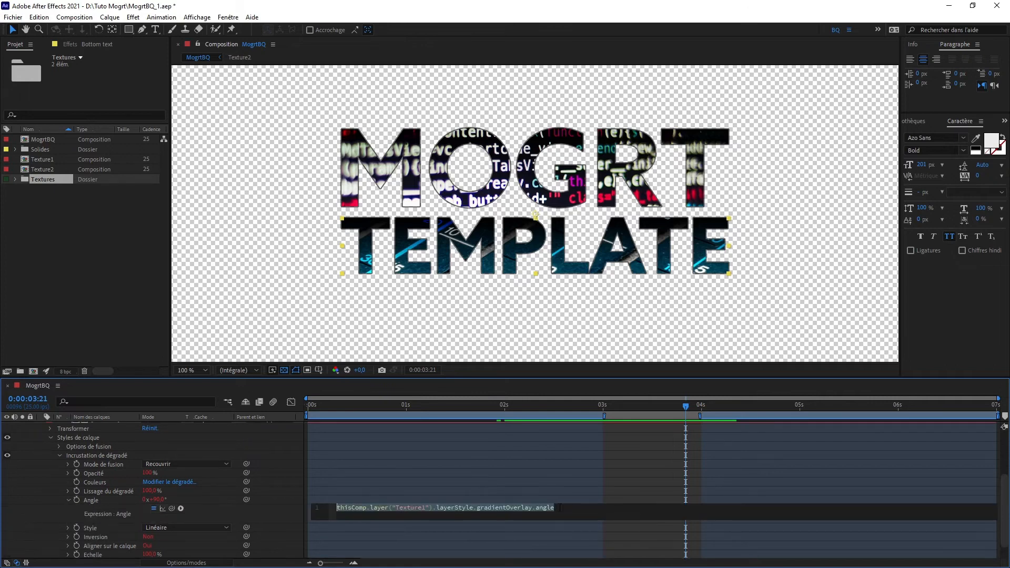
type("+180")
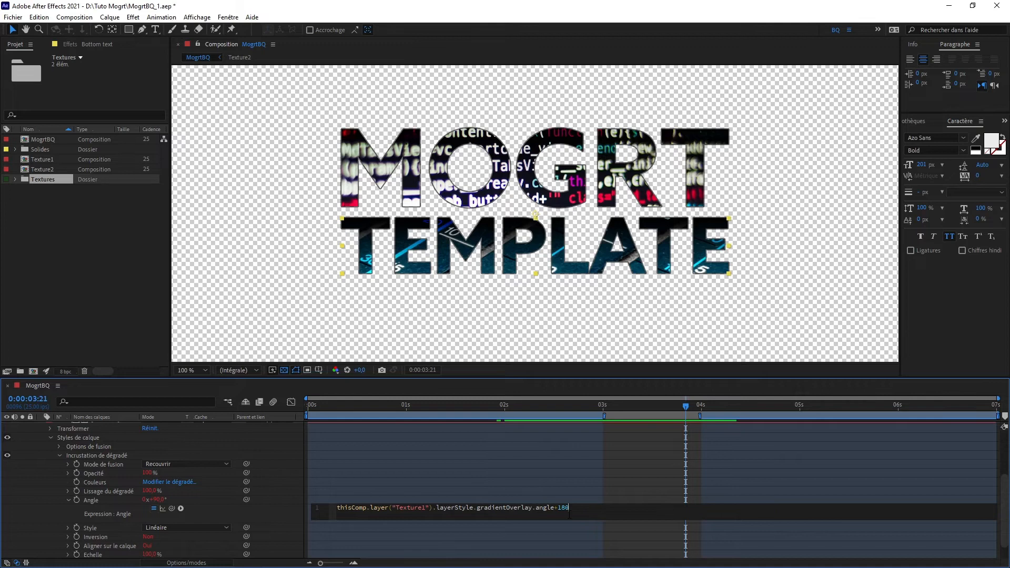
key("KP_Enter")
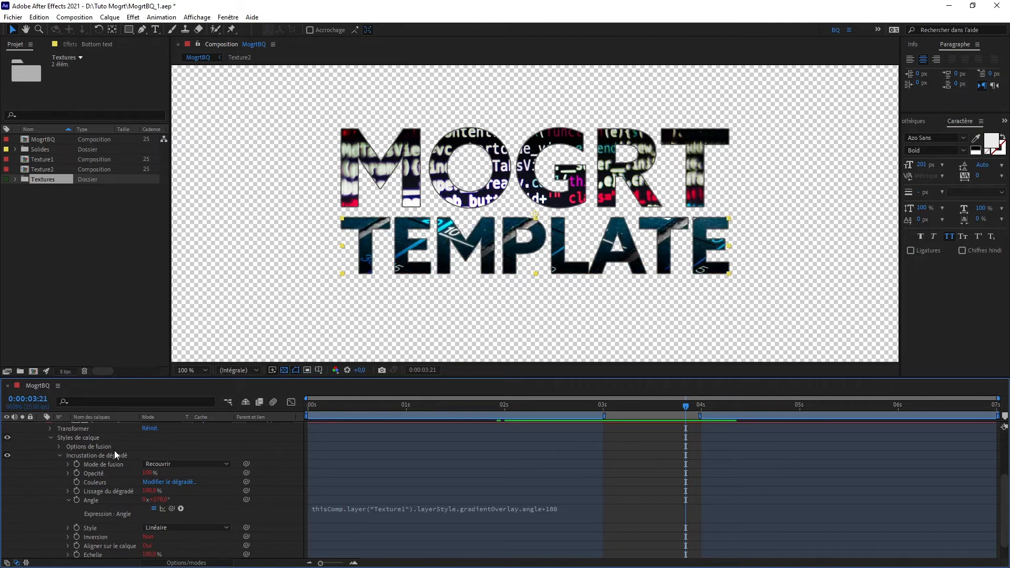
scroll(75, 482, "up", 3)
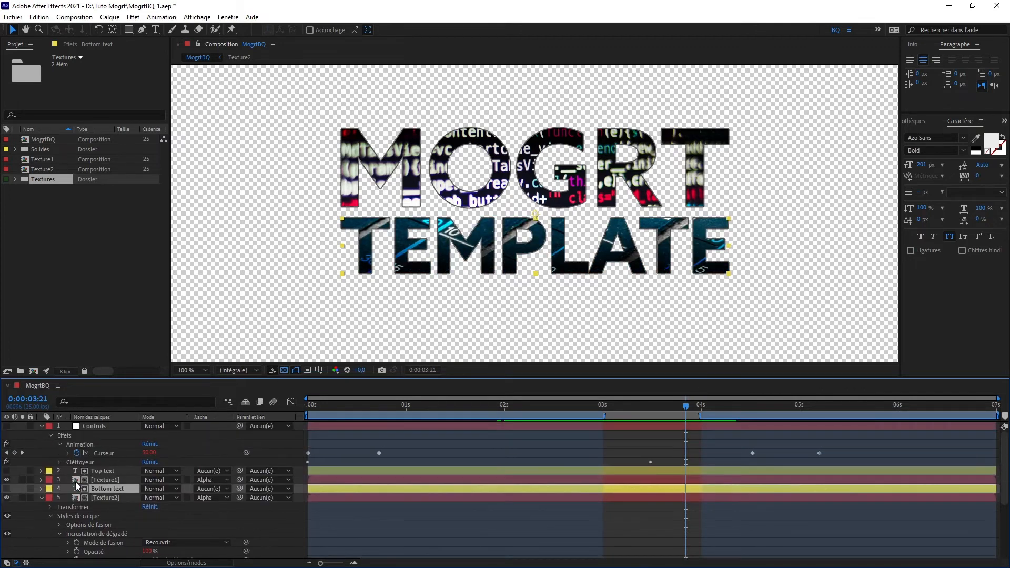
left_click(41, 498)
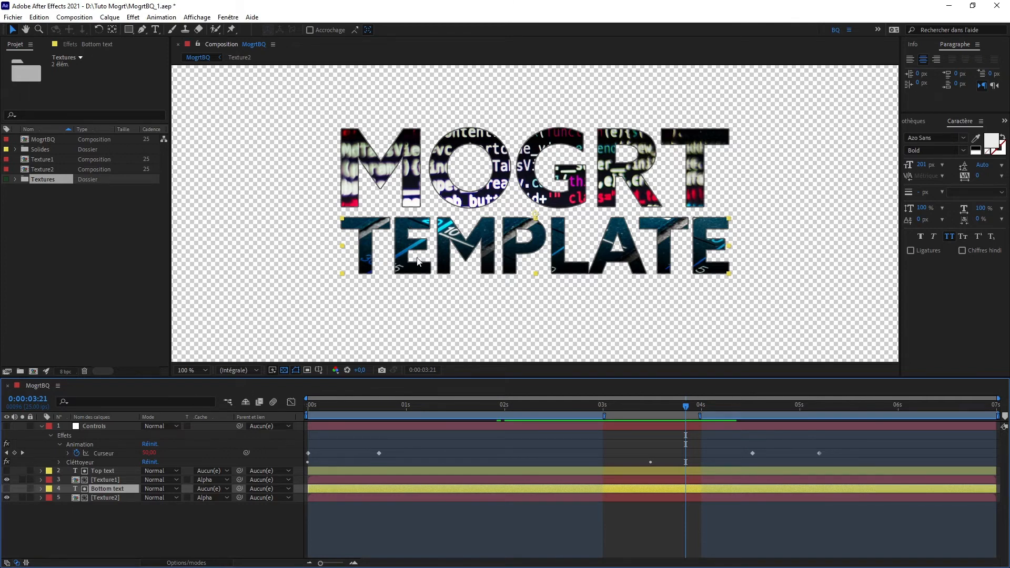
Open the MogrtBQ composition in Essential Graphics and set the preview thumbnail from the frame at 0:00:03:12
left_click(41, 425)
left_click_drag(676, 404, 649, 398)
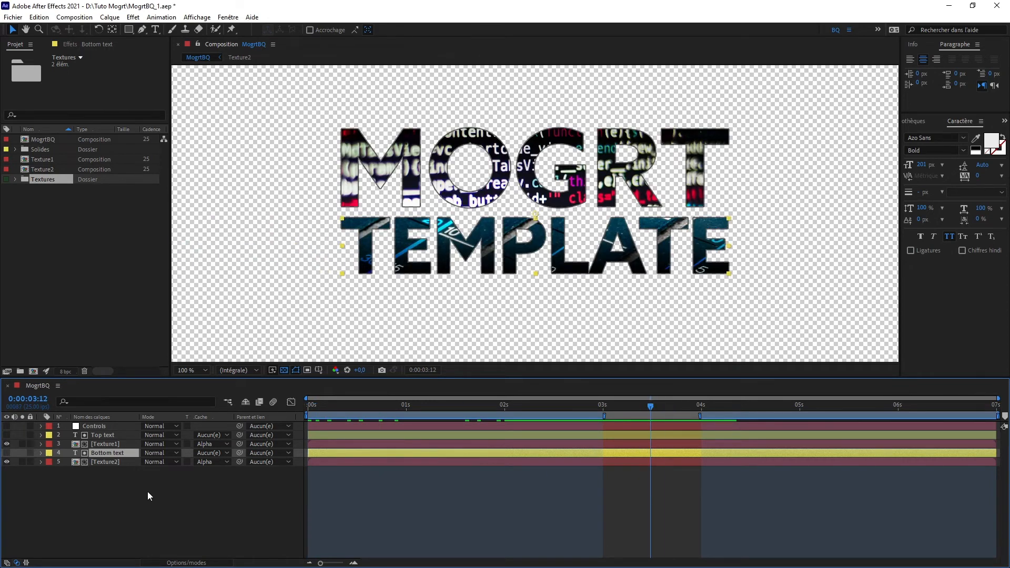
right_click(126, 508)
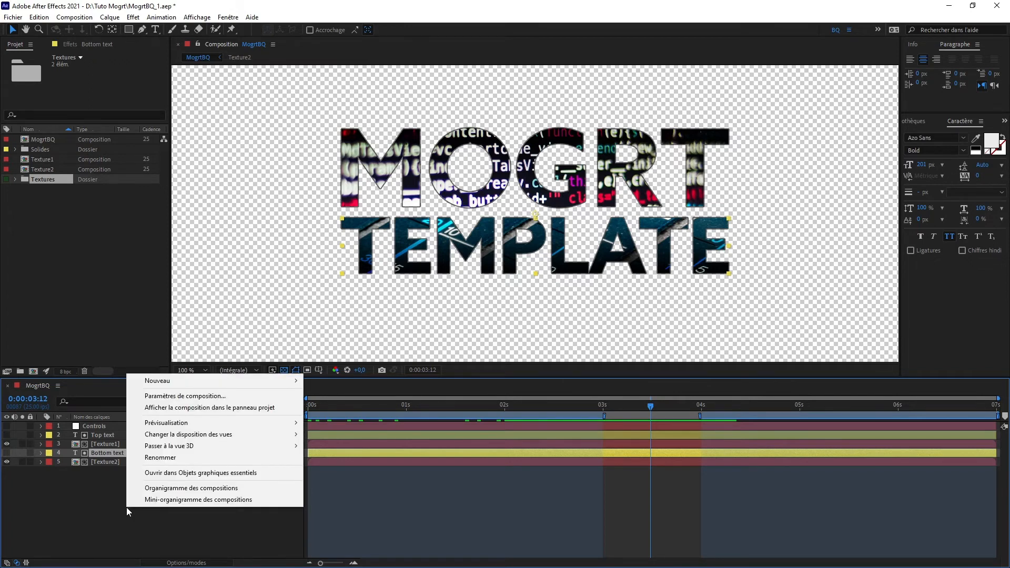
left_click(220, 475)
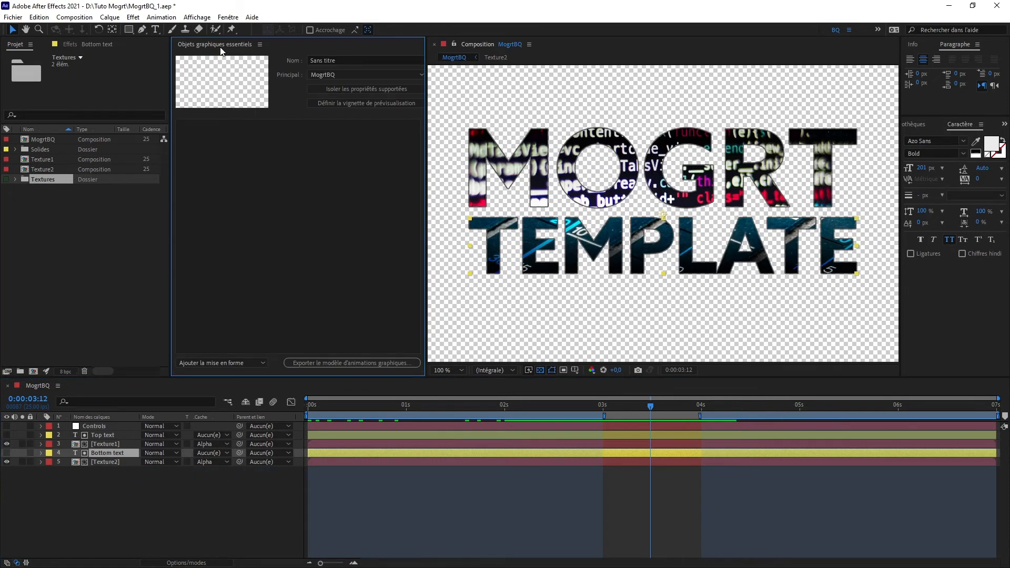
left_click(351, 105)
Name the motion graphics template MogrtBQ
left_click(345, 60)
left_click_drag(345, 59, 233, 96)
type("Mog")
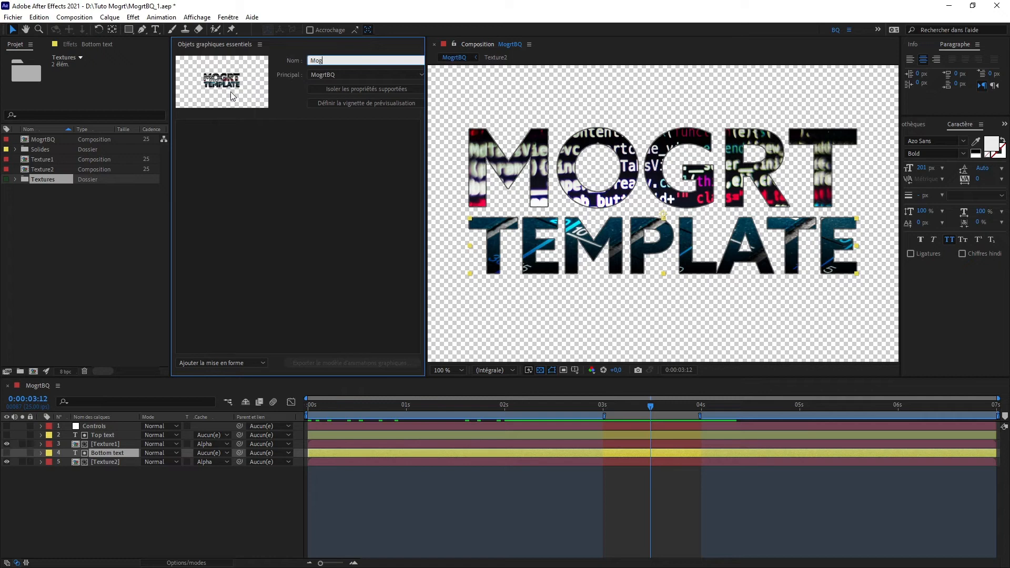
type("rtBQ")
left_click(287, 201)
Add the Top text layer's source text property to the template's editable controls
left_click(98, 436)
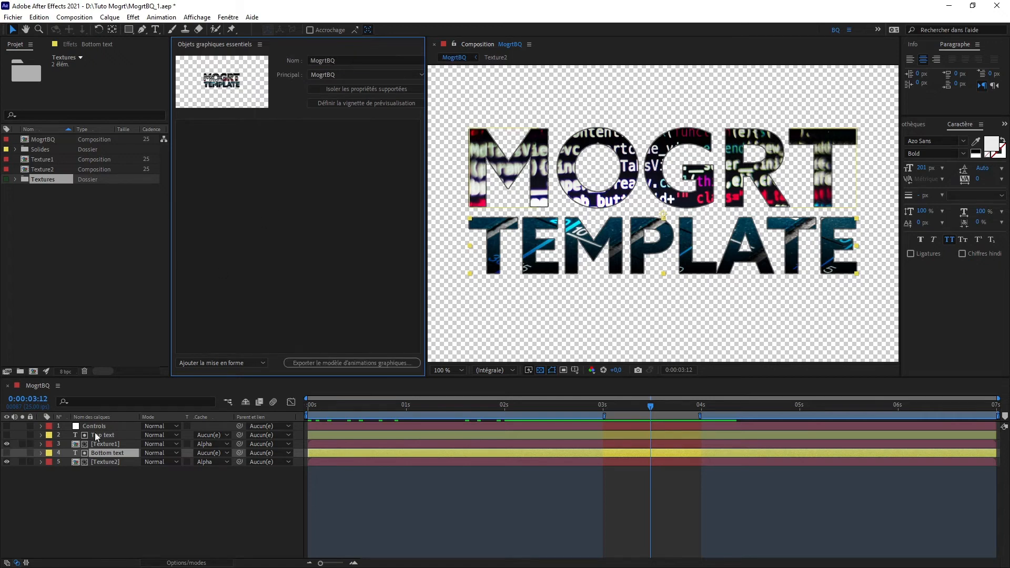
left_click(42, 435)
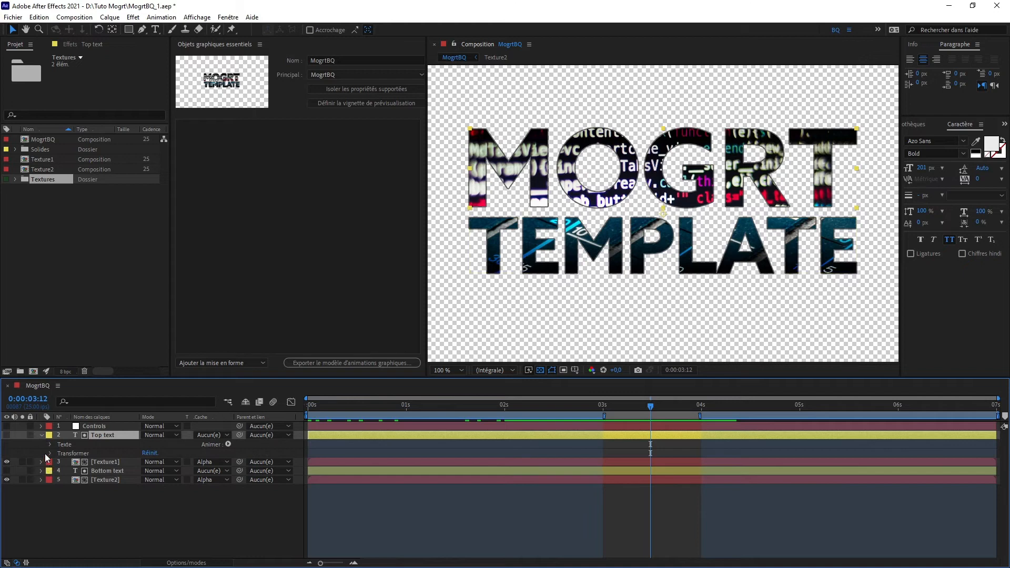
left_click(51, 445)
left_click_drag(95, 455, 256, 228)
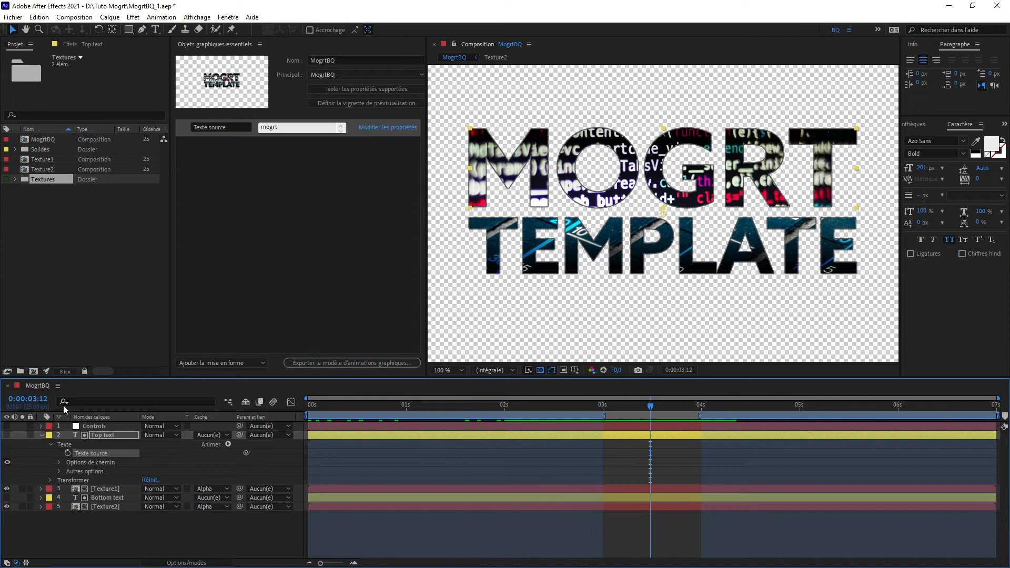
left_click(40, 434)
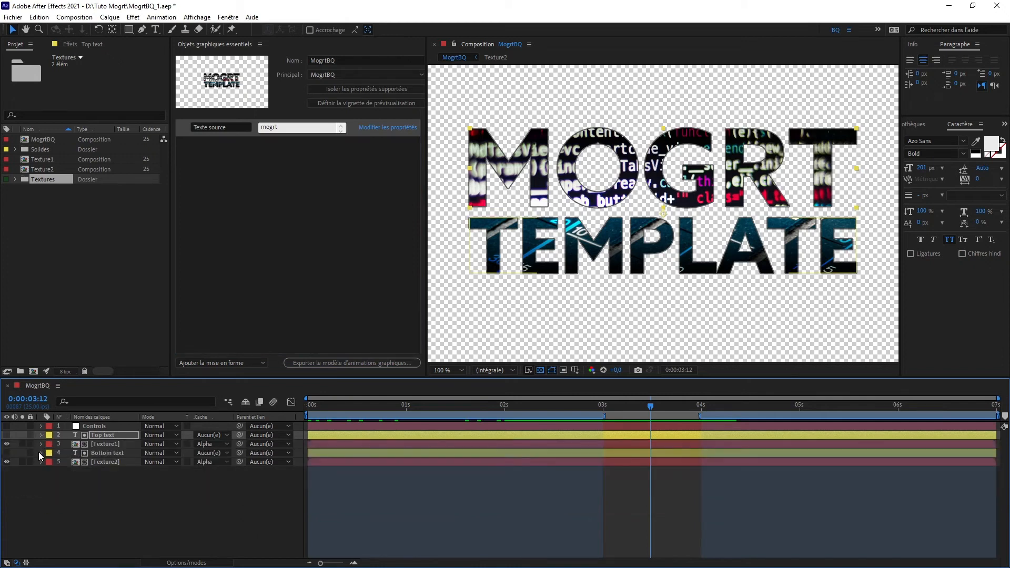
Add the Bottom text layer's source text property to the template's controls, accepting the expression warning
left_click(40, 453)
left_click(50, 462)
left_click_drag(97, 472, 300, 257)
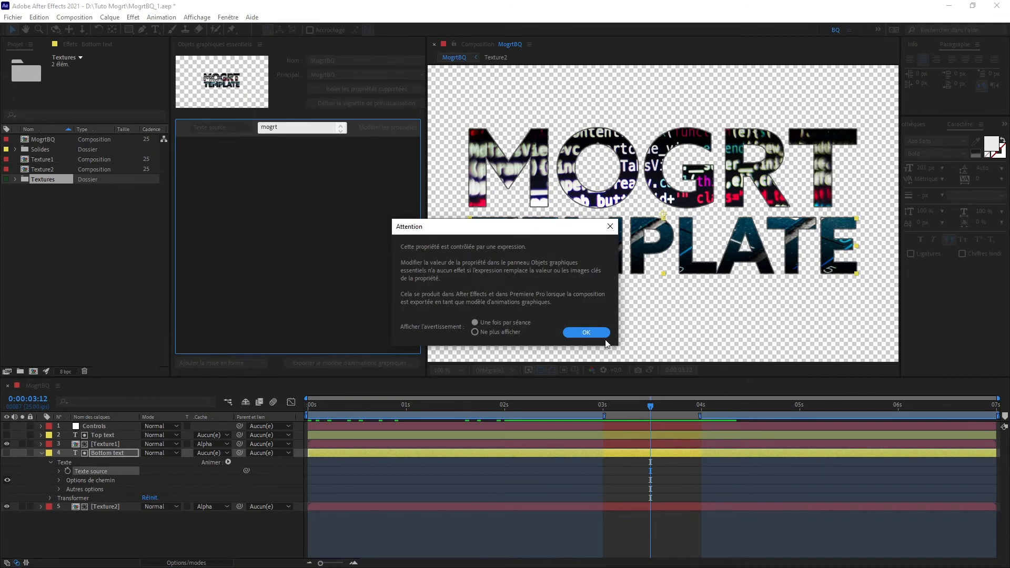
left_click(586, 333)
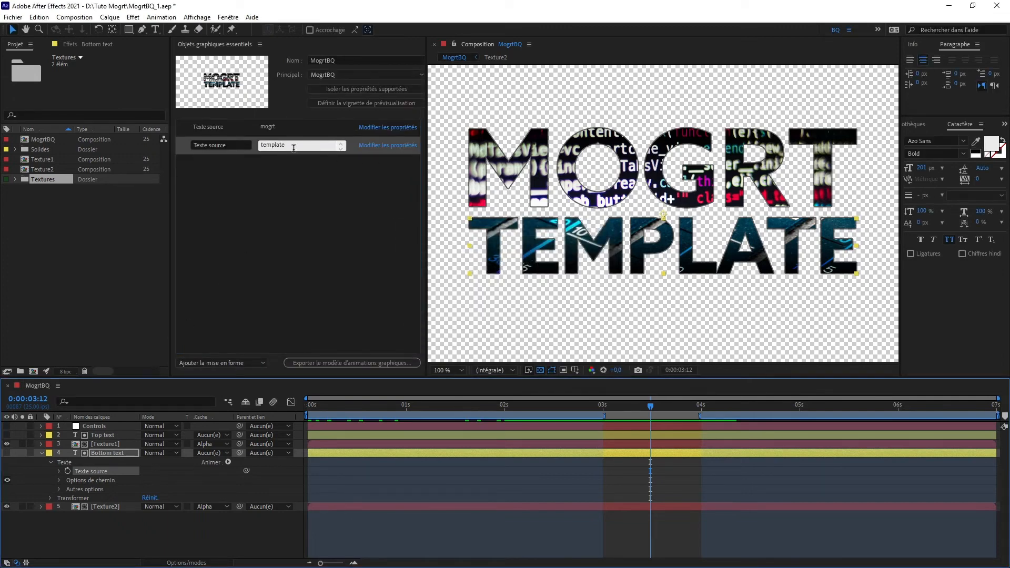
Try the bottom text control with the word "test", and undo that change
left_click(295, 146)
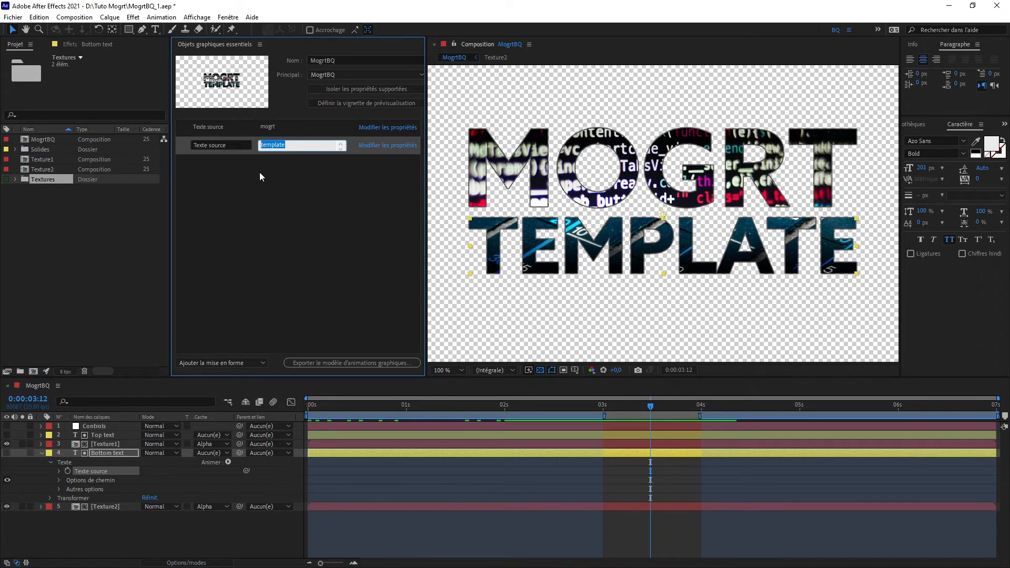
type("test")
key("Return")
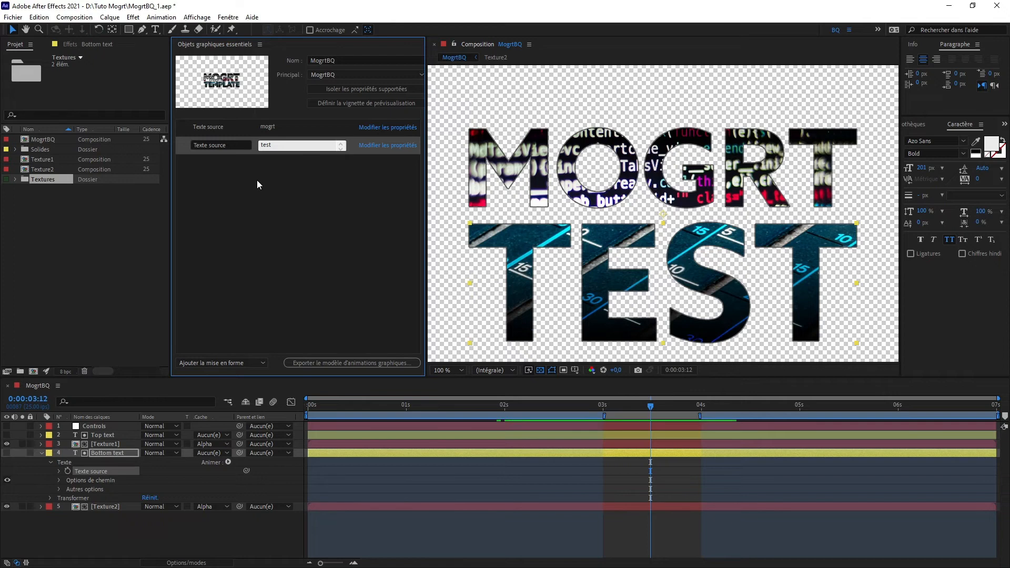
key("ctrl+z")
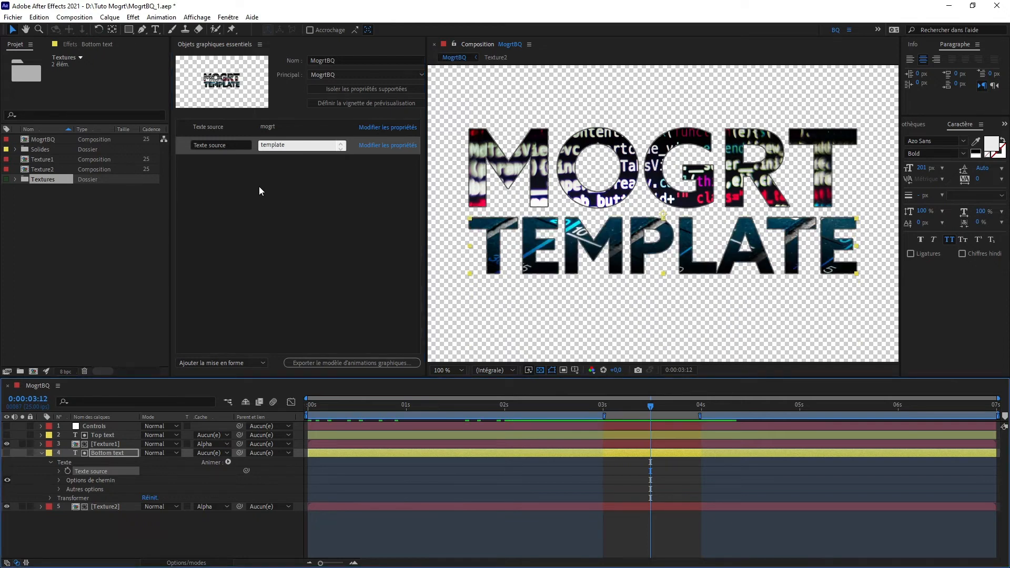
Enable custom font selection, font size adjustment and faux styles for the top line's source text control
left_click(322, 130)
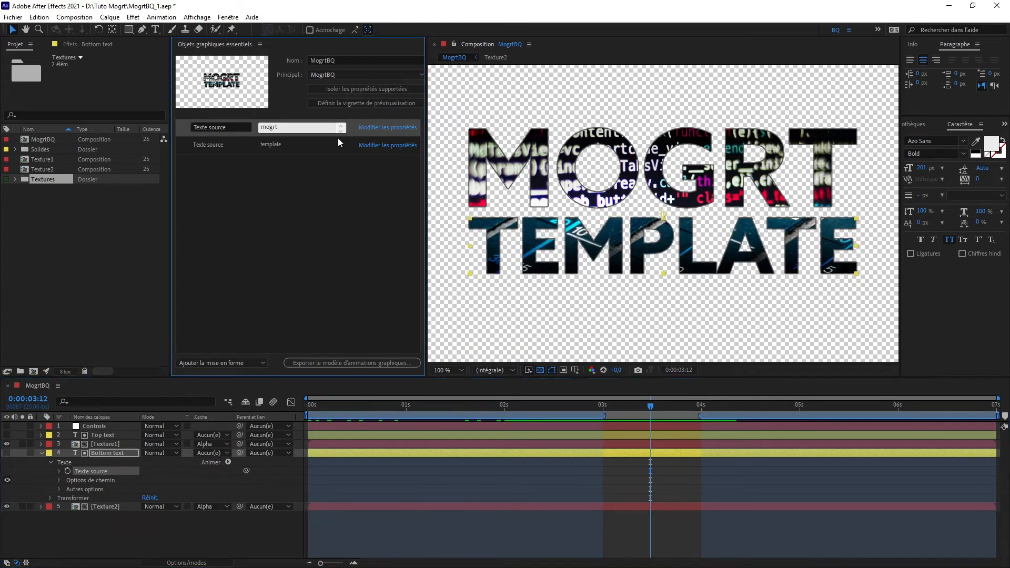
left_click(379, 128)
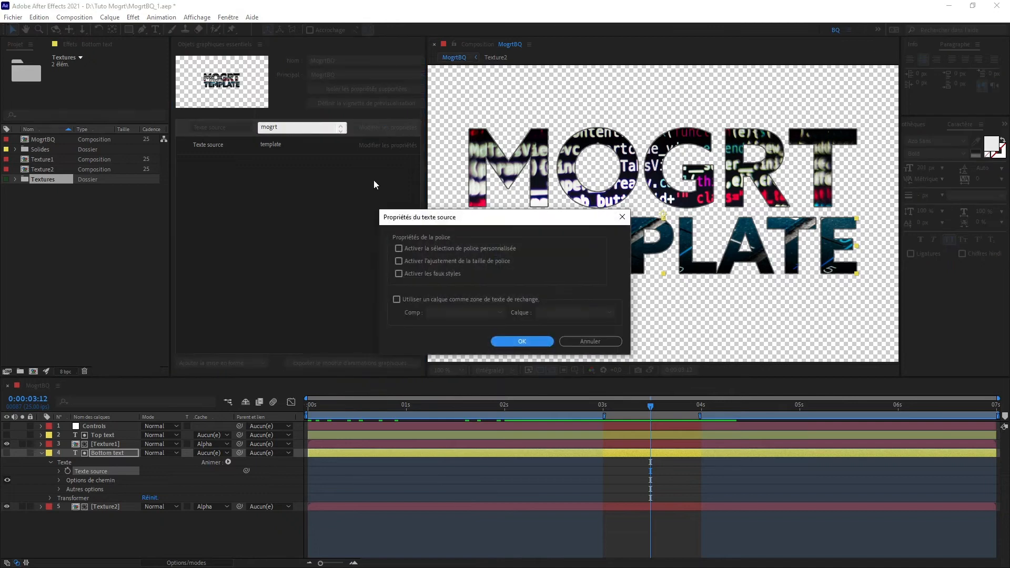
left_click(430, 249)
left_click(399, 273)
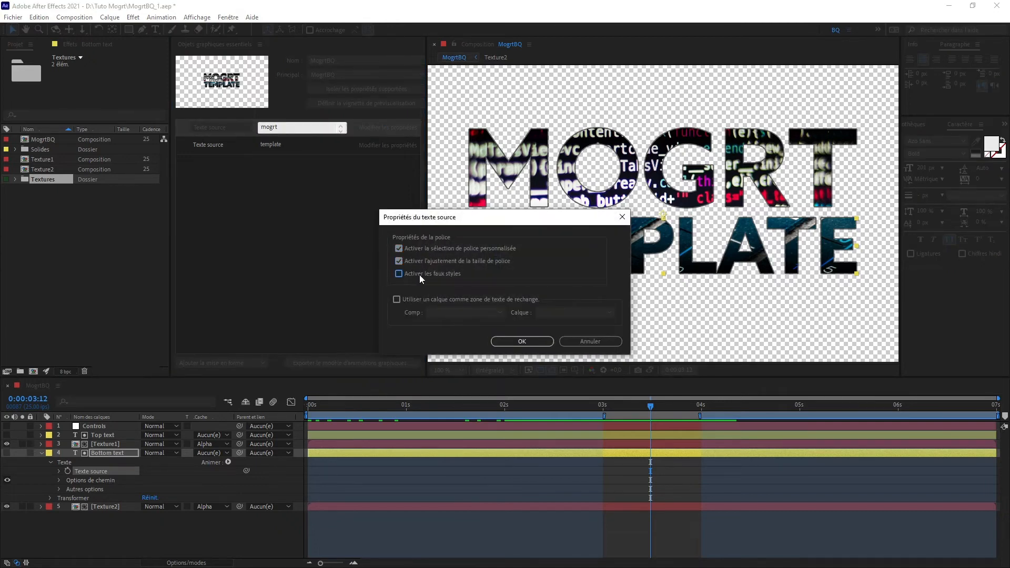
left_click(525, 340)
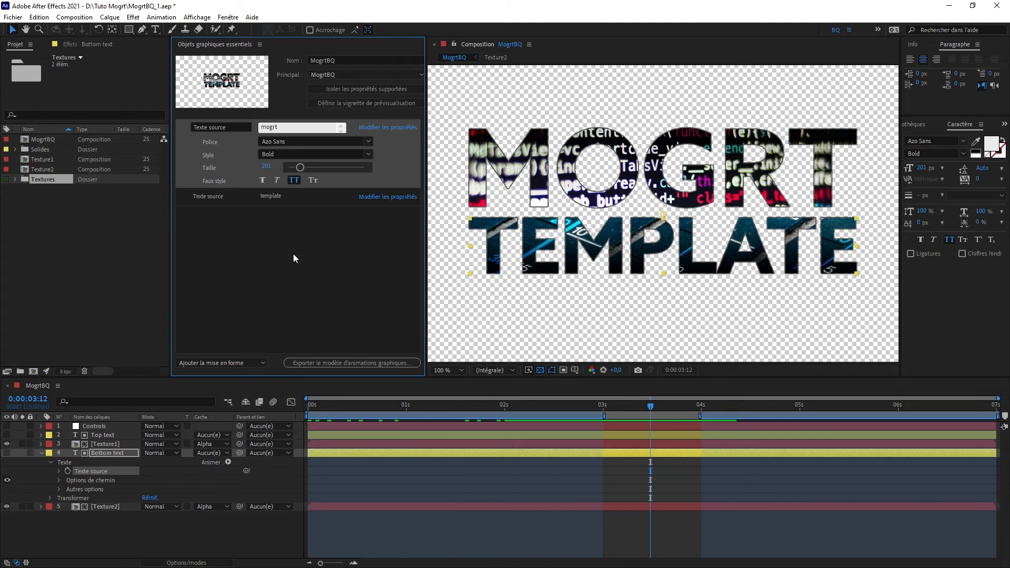
left_click(330, 197)
left_click(320, 227)
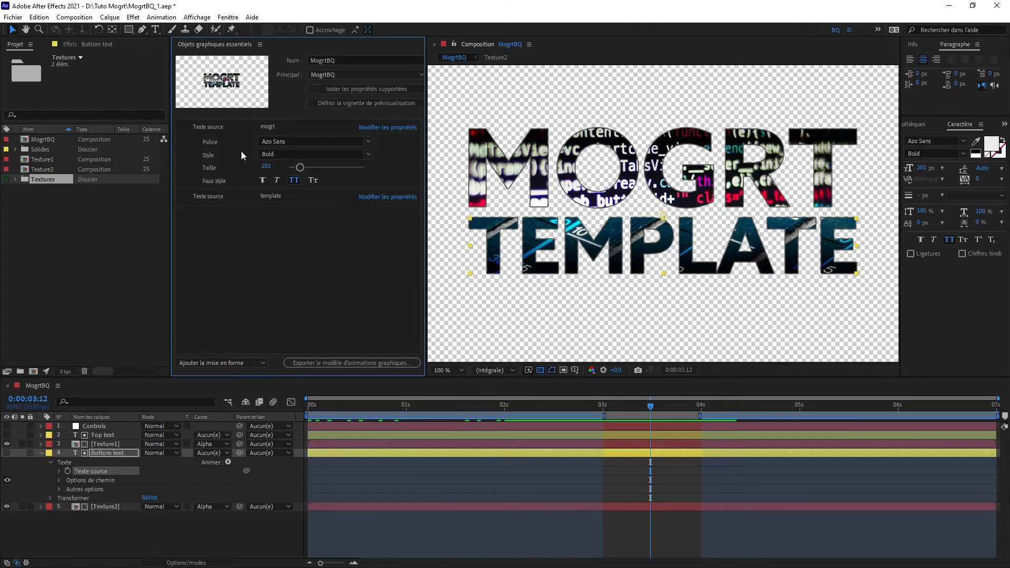
Rename the two source text controls "Top text" and "Bottom text"
left_click(229, 126)
left_click_drag(228, 128, 117, 153)
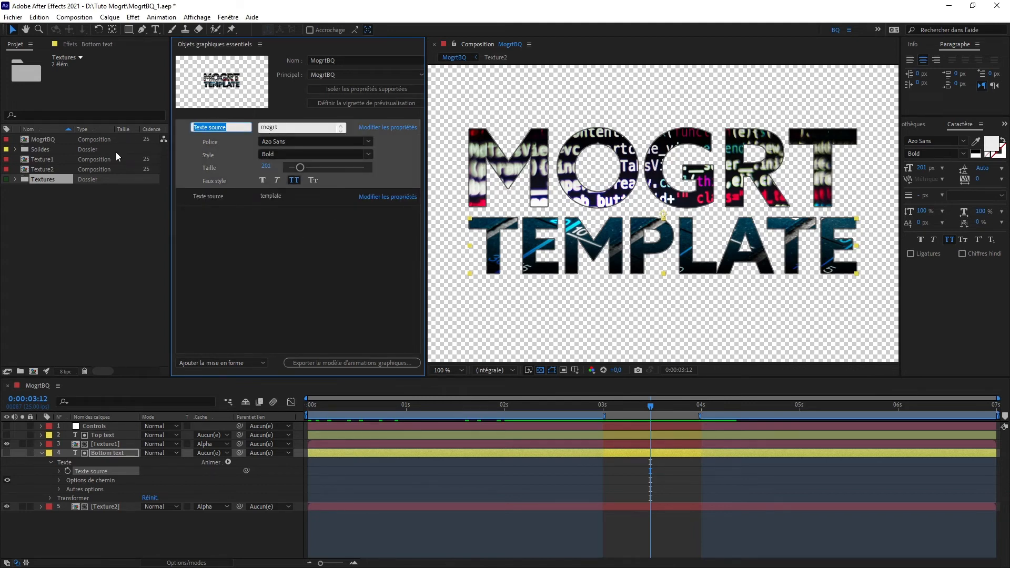
type("Top text")
key("Tab")
type("Bottom text")
key("Return")
Add the Spacing effect's slider from the Controls layer to the template and name it "Spacing"
left_click(42, 453)
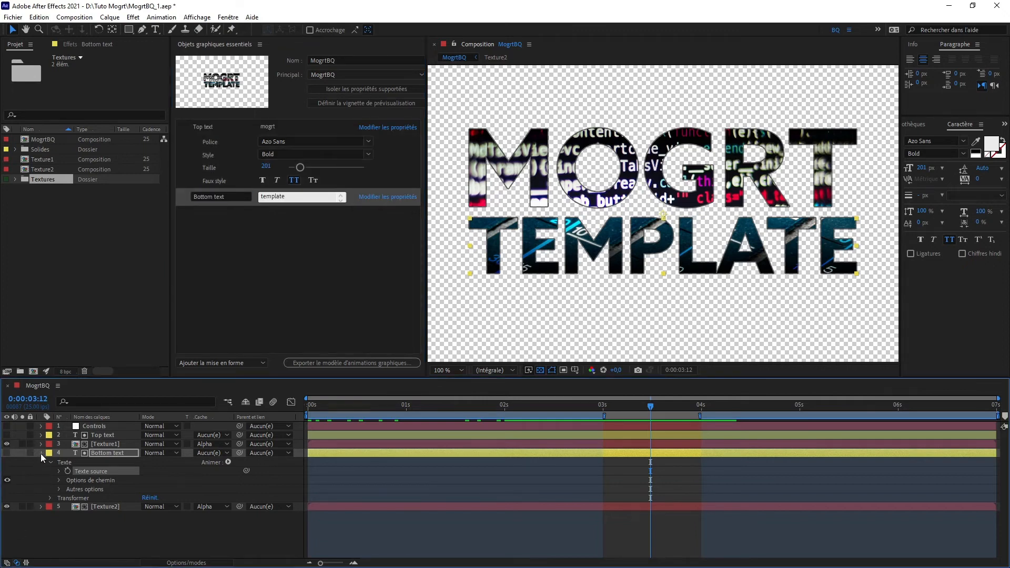
left_click(100, 426)
key("e")
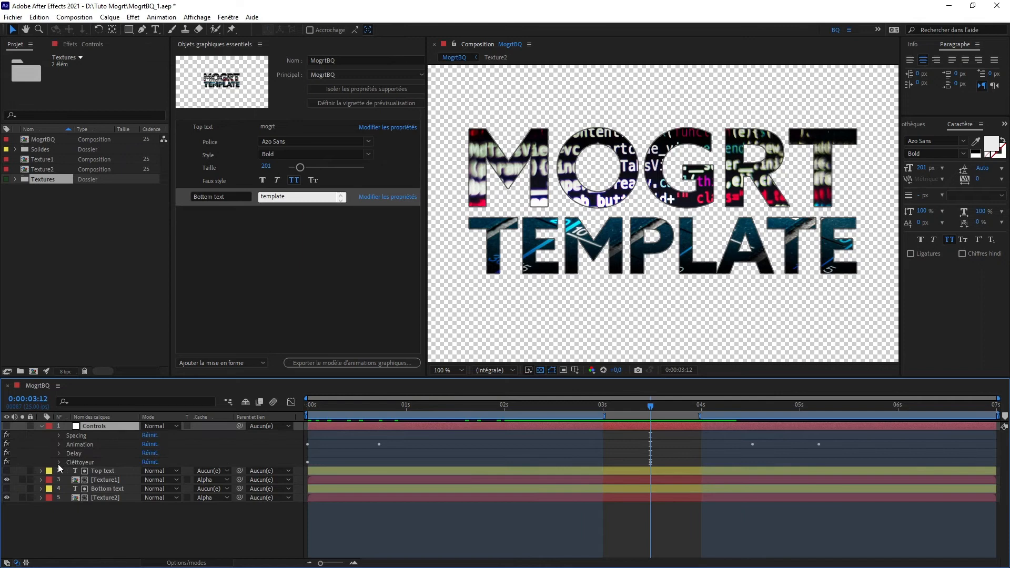
left_click(59, 435)
left_click_drag(93, 444, 248, 235)
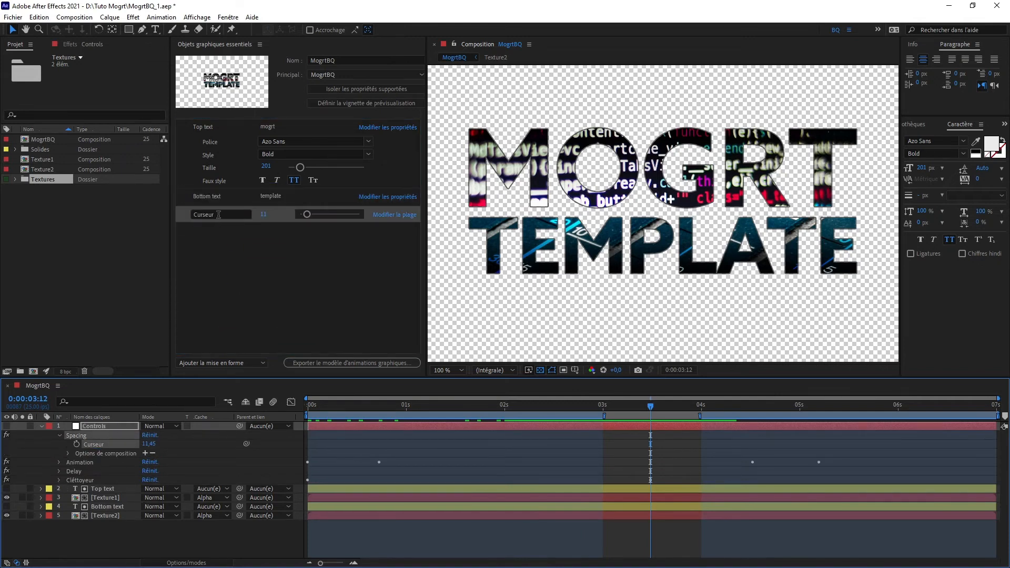
left_click(219, 214)
type("S")
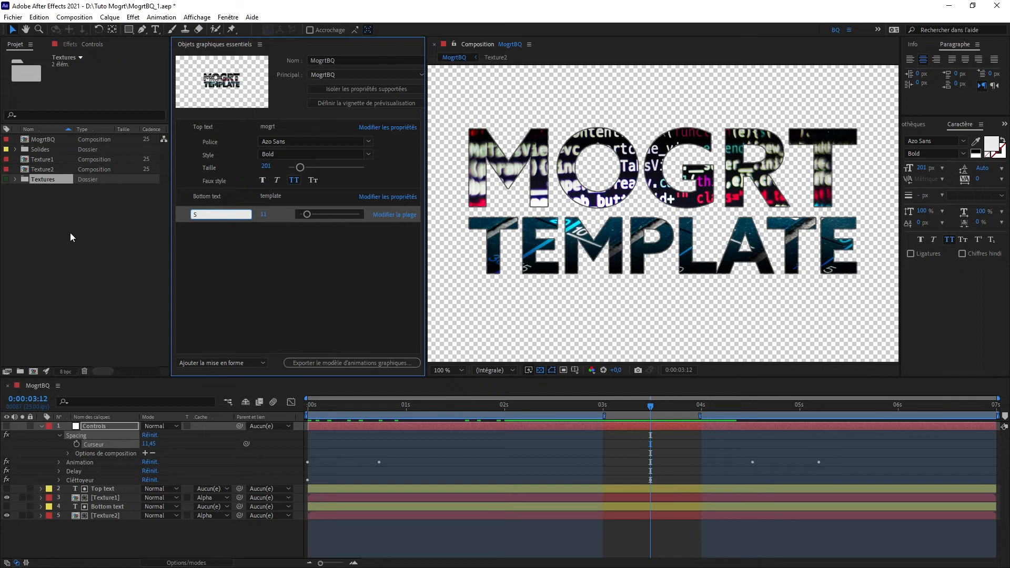
type("pacing")
left_click(226, 249)
Add a group named "Animation" below the Spacing control in the template
left_click(236, 362)
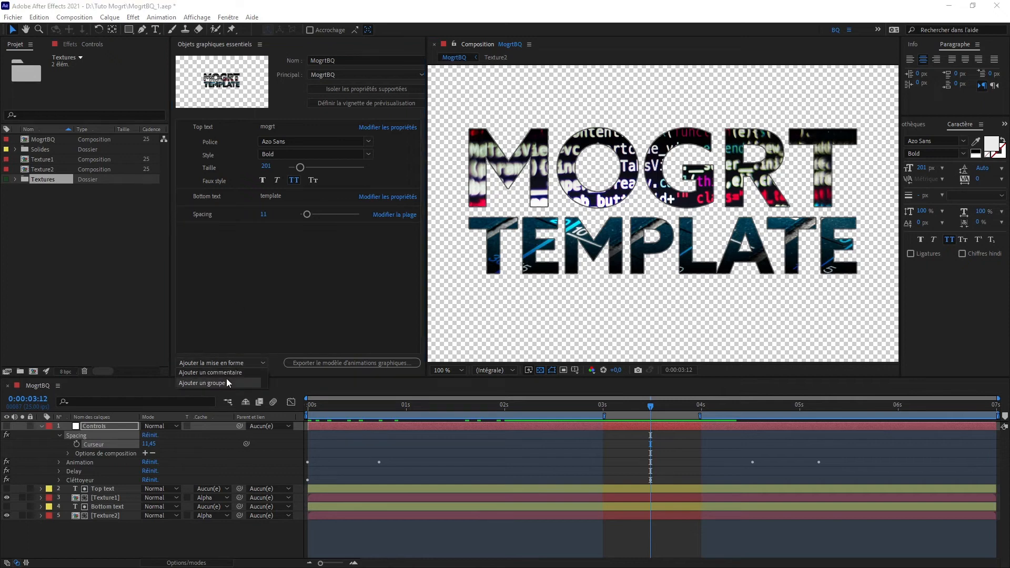
left_click(226, 382)
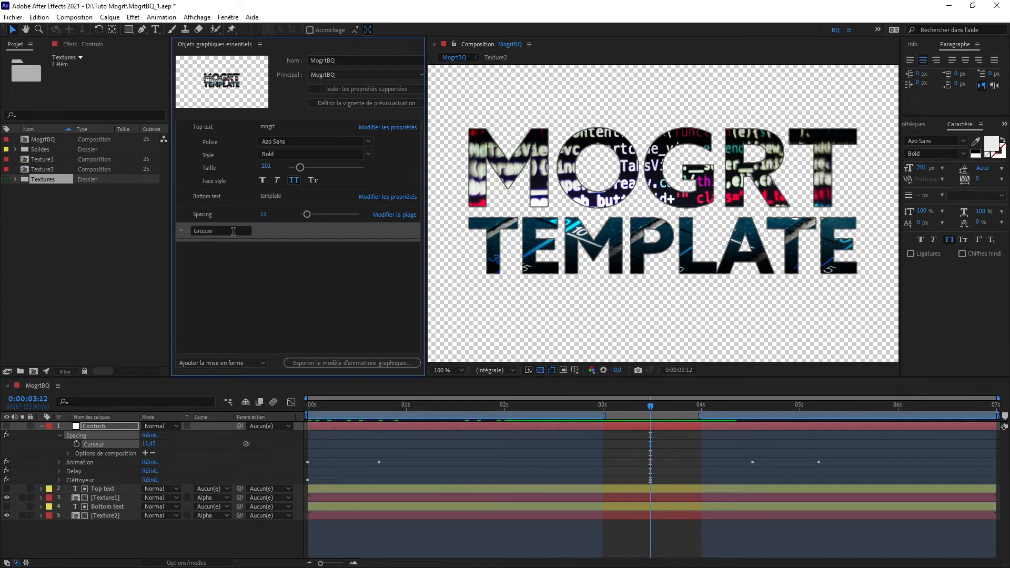
left_click(233, 231)
type("Animation")
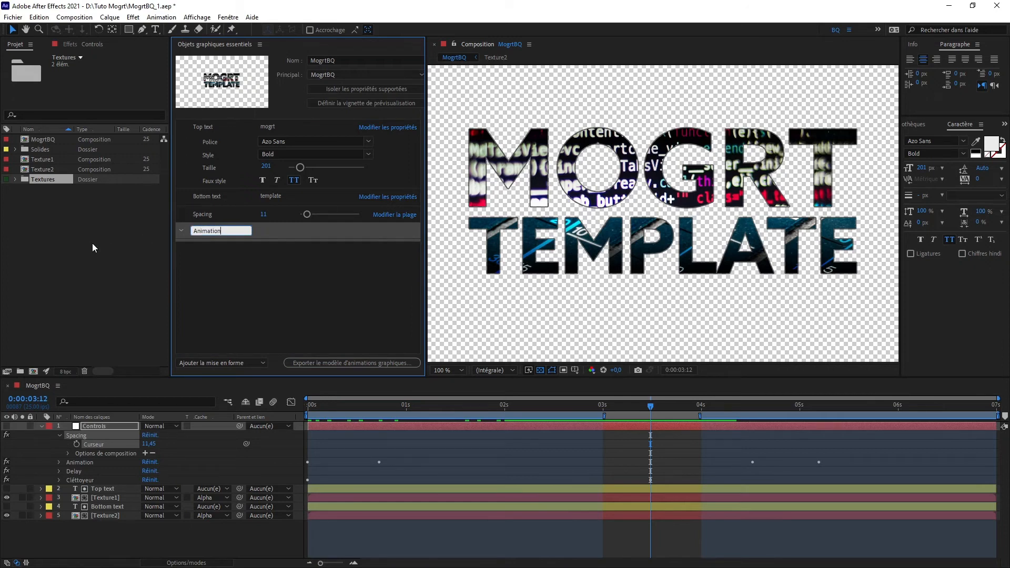
key("Return")
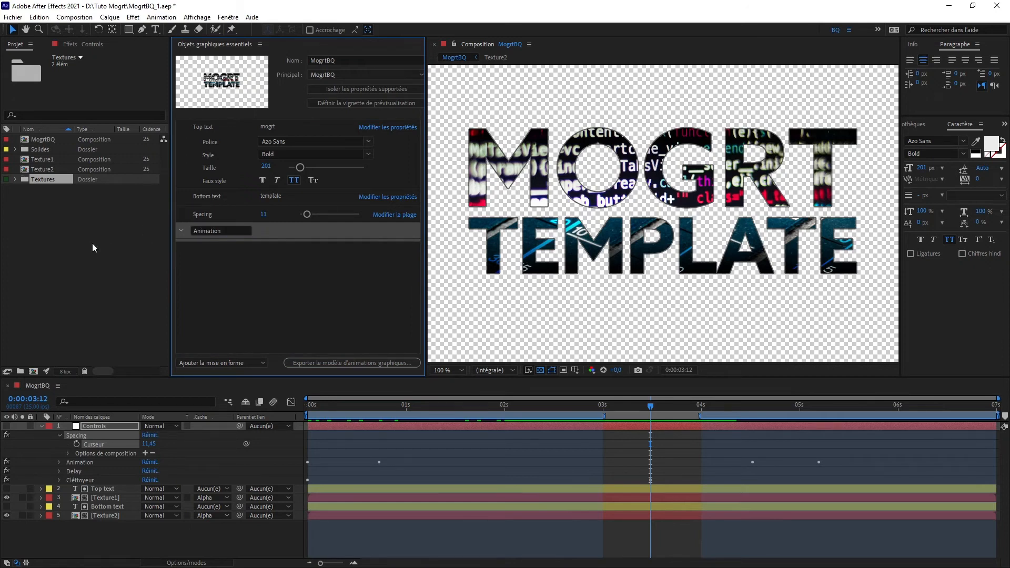
Add the Delay effect's slider from the Controls layer to the Animation group and name it "Delay"
left_click(58, 471)
left_click_drag(93, 480, 300, 240)
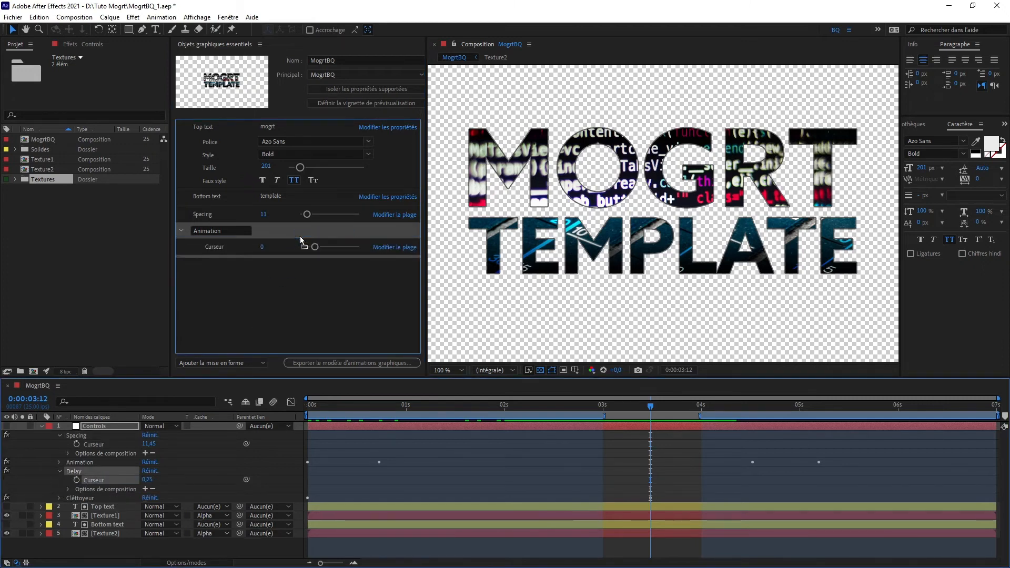
left_click(223, 247)
type("D")
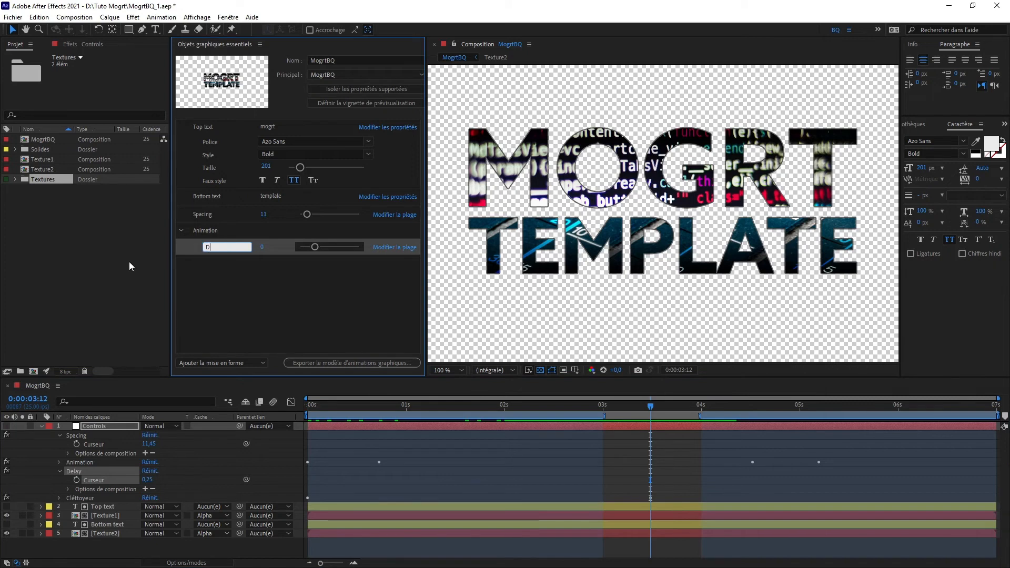
type("elay")
Add a nested group named "Follow Through" inside the Animation group
left_click(302, 231)
left_click(59, 469)
left_click(59, 479)
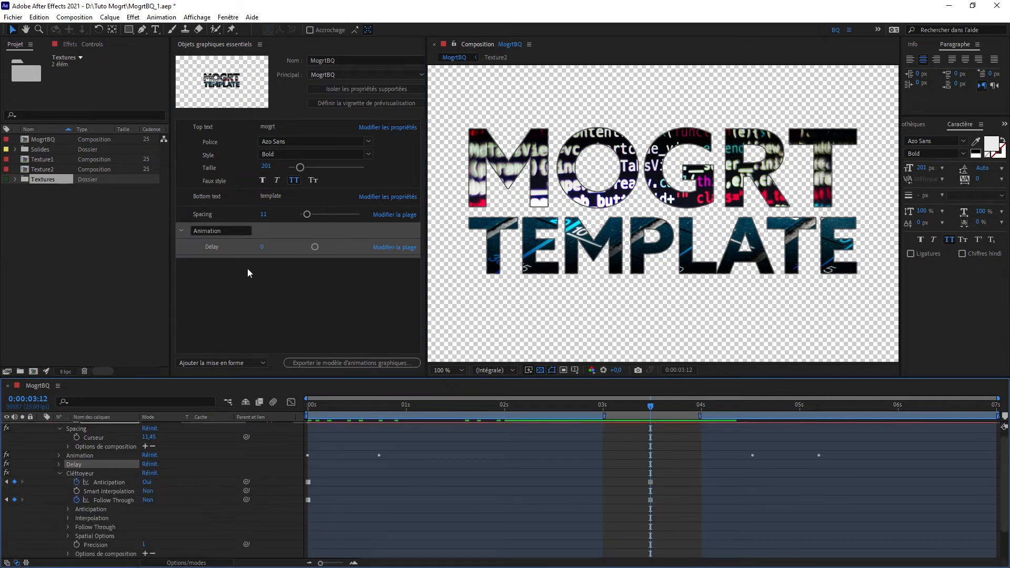
left_click(226, 363)
left_click(216, 383)
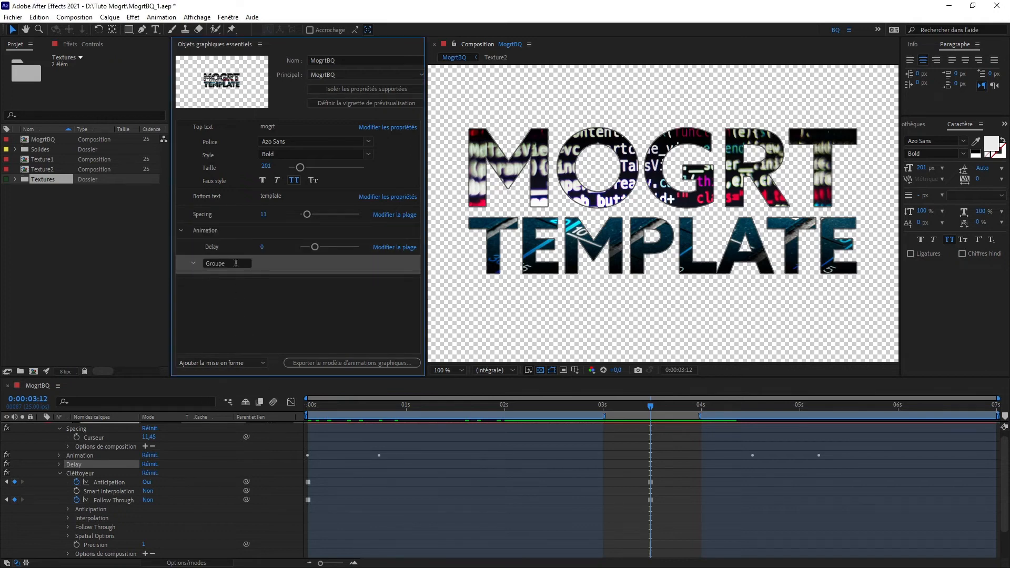
type("Follow Through")
Add the Cléttoyeur effect's Elasticity, Damping and Bounce properties to the Follow Through group and collapse the group
left_click(68, 527)
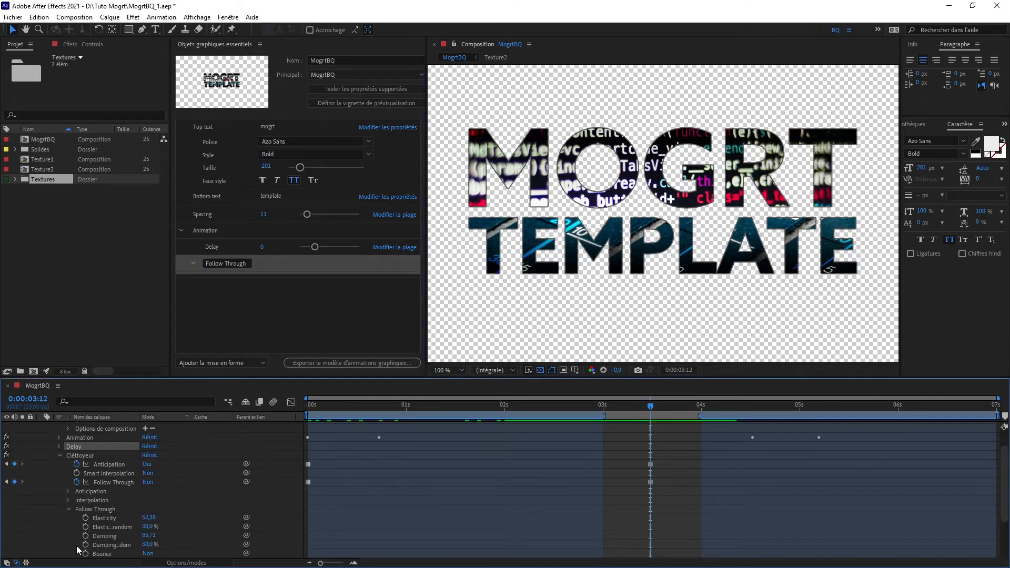
left_click(102, 519)
left_click(106, 537, "ctrl")
left_click(103, 554, "ctrl")
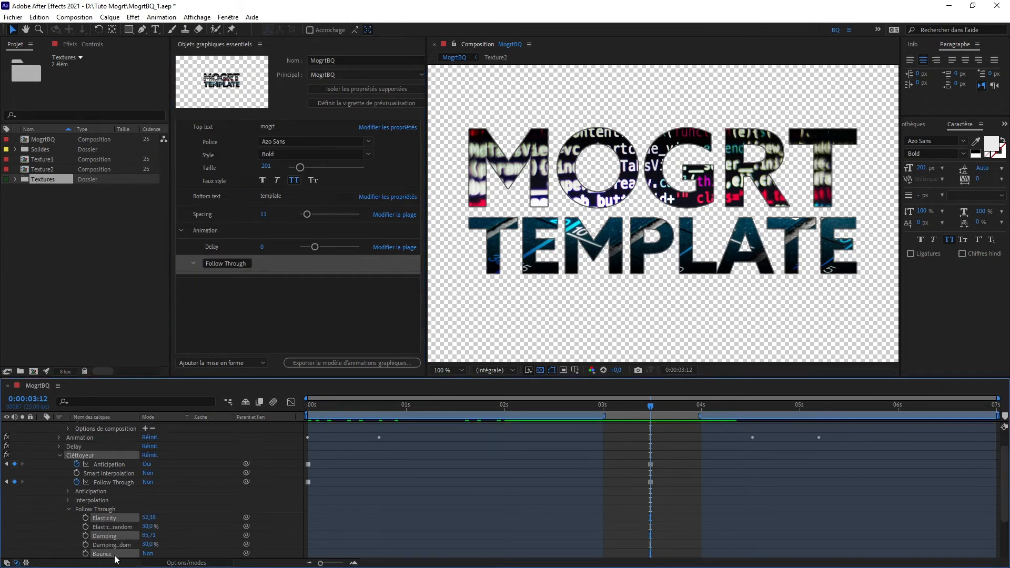
left_click_drag(125, 522, 339, 286)
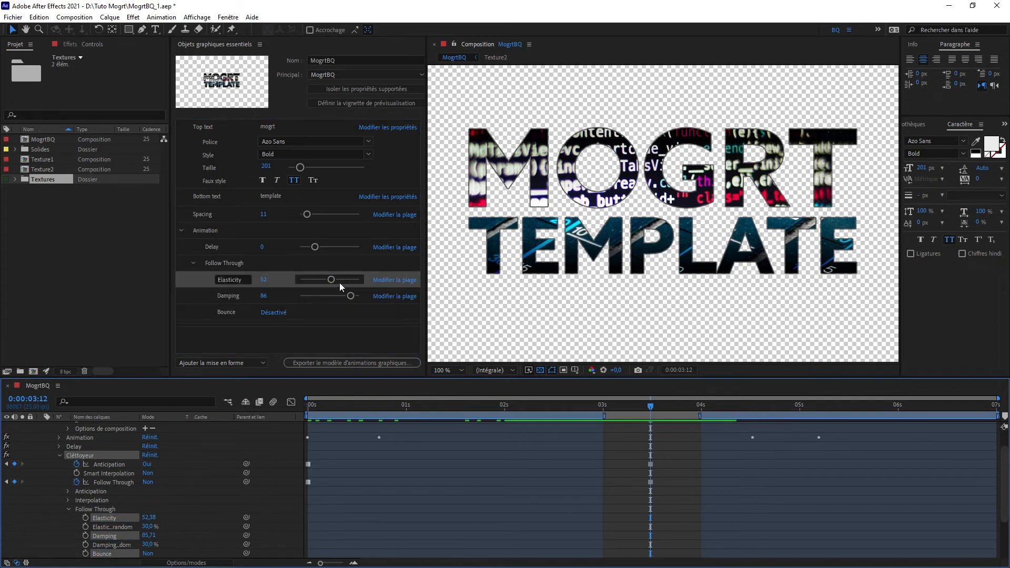
left_click(194, 264)
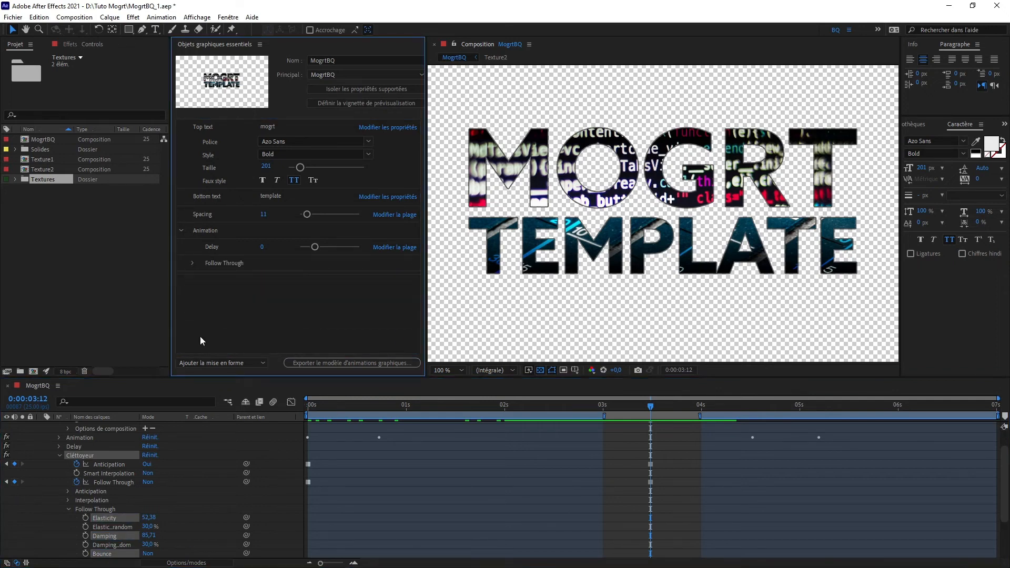
Add a second nested group named "Anticipation" inside the Animation group
left_click(223, 368)
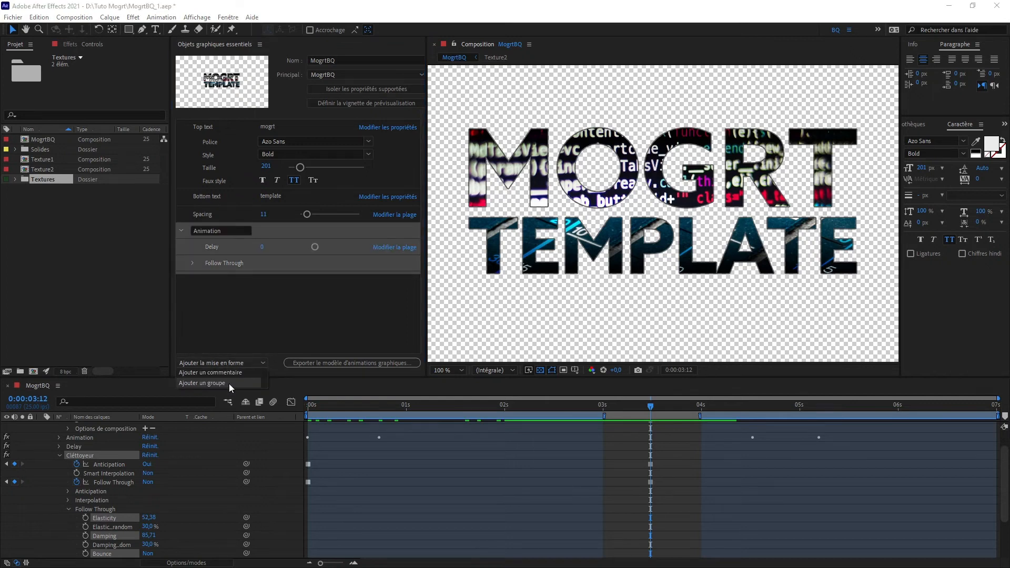
left_click(229, 384)
left_click(237, 279)
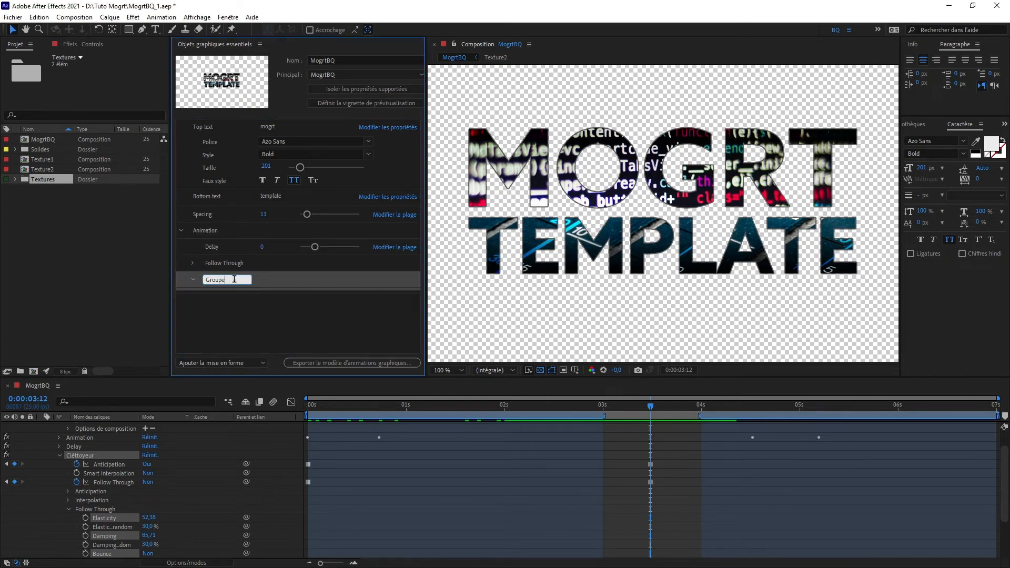
type("Anticipation")
Add Cléttoyeur's anticipation Duration (s) and Amplitude properties to the Anticipation group, and collapse it along with the Animation group
left_click(68, 509)
left_click(69, 501)
left_click(68, 492)
left_click_drag(76, 500, 304, 283)
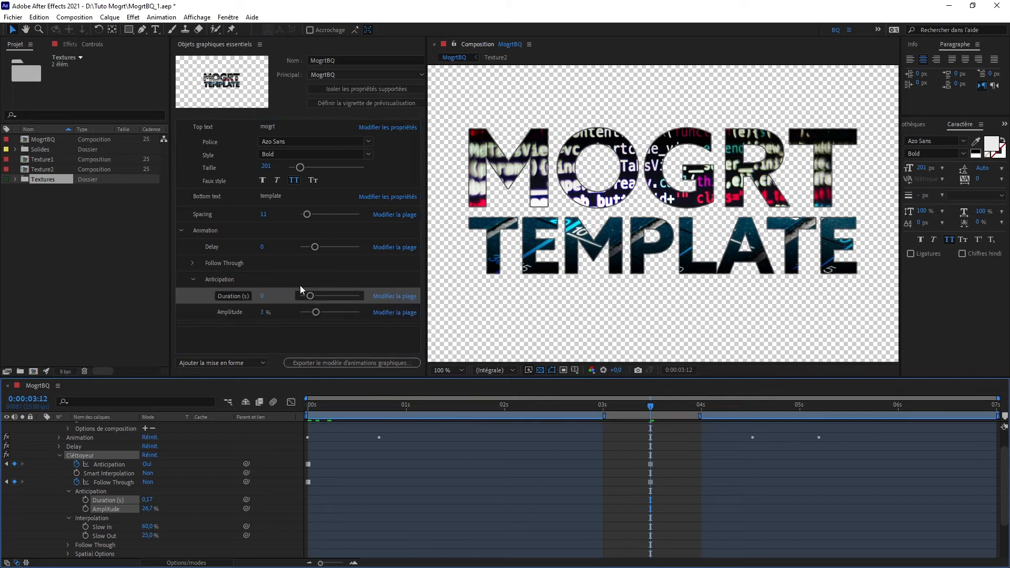
left_click(194, 280)
left_click(180, 231)
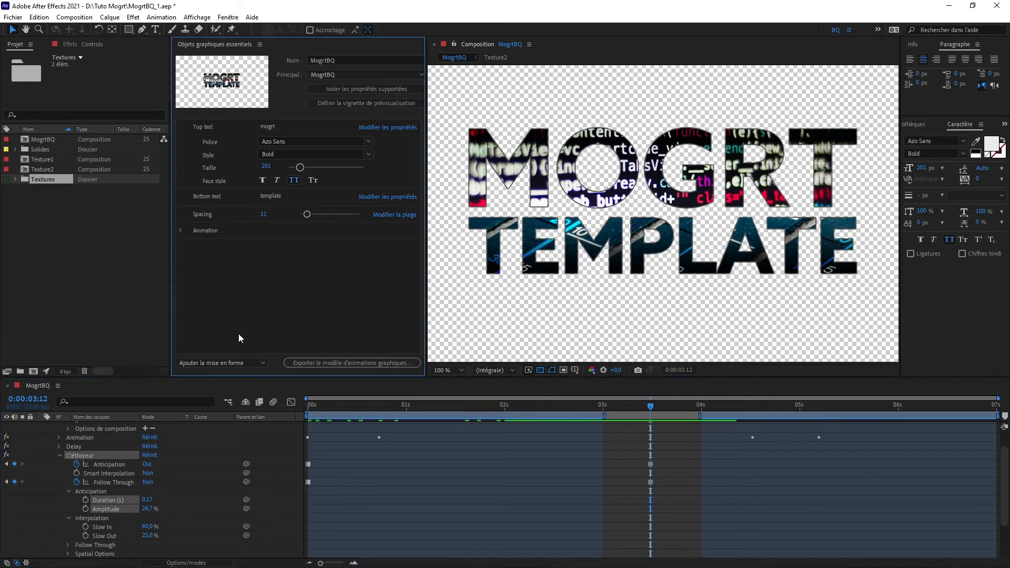
Add a top-level group named "Effects" below the Animation group in the template
left_click(230, 363)
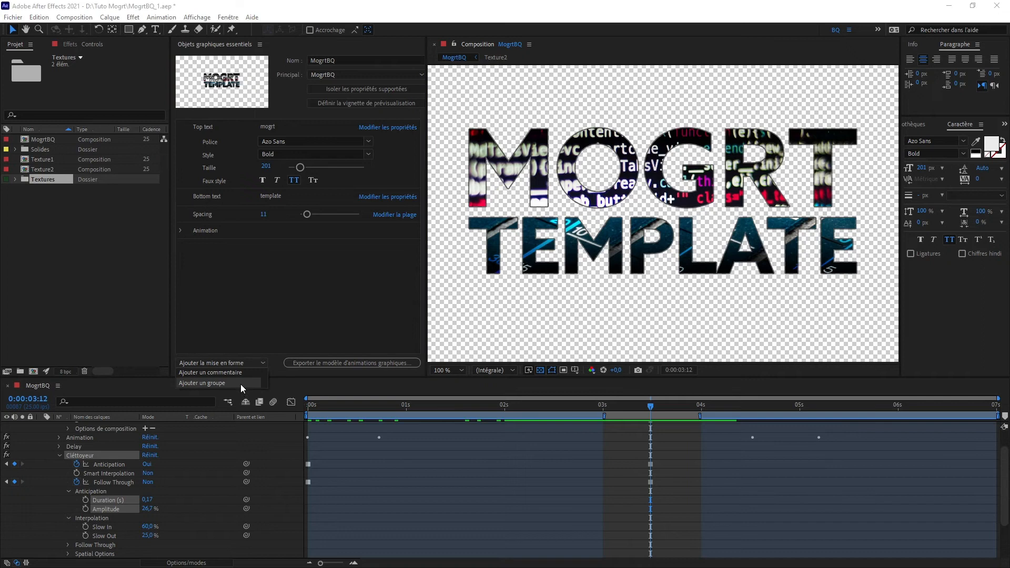
left_click(241, 385)
left_click(227, 251)
type("Effects")
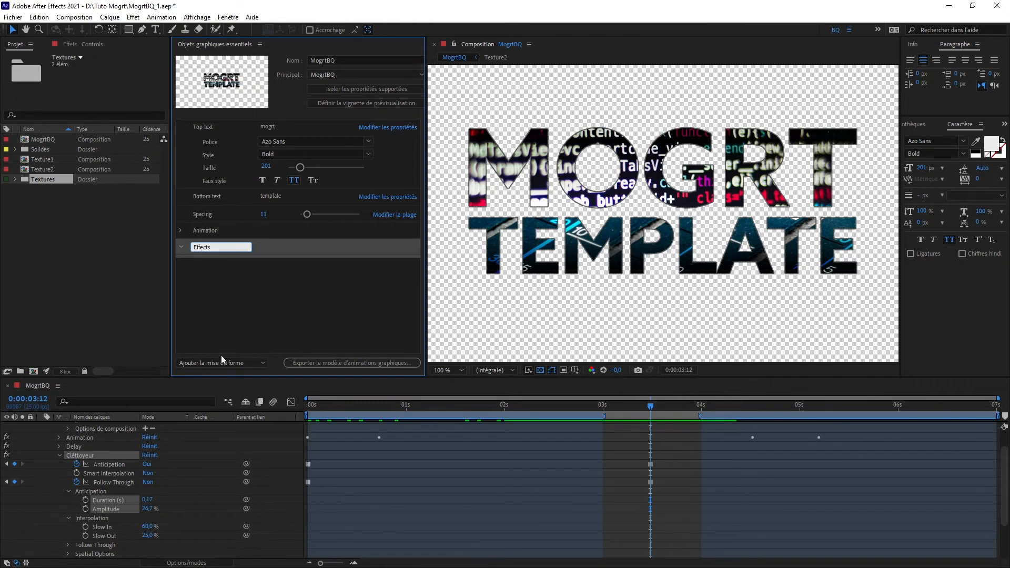
left_click(236, 284)
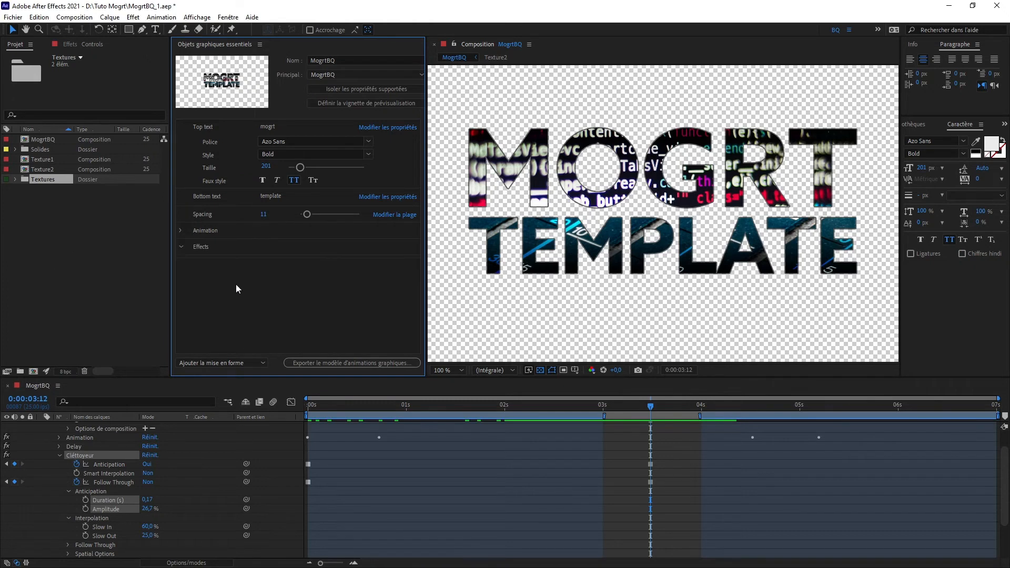
Reveal the Texture1 layer's style properties and add a nested group named "Gradient" inside the Effects group
left_click(59, 456)
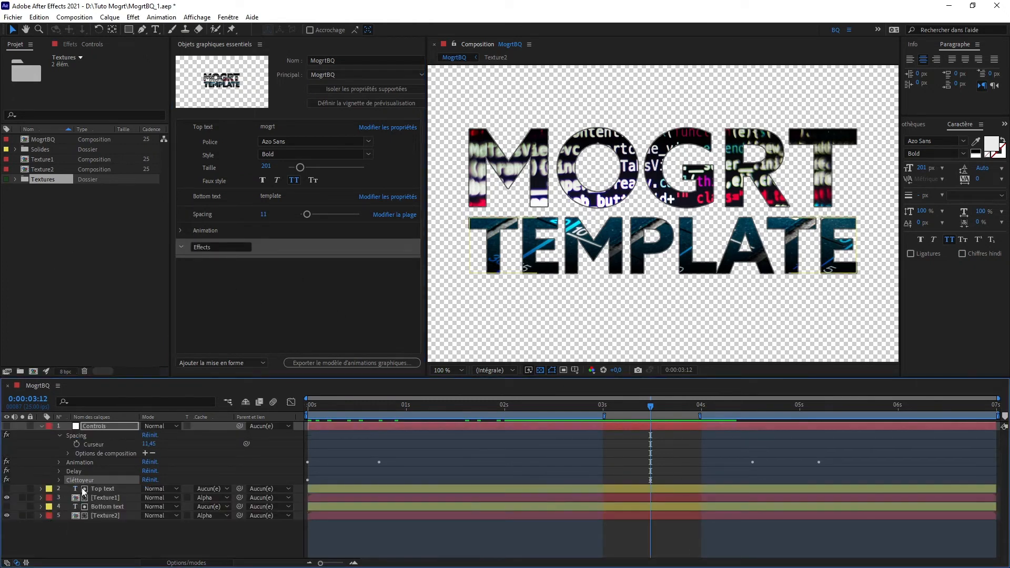
left_click(110, 499)
left_click(41, 498)
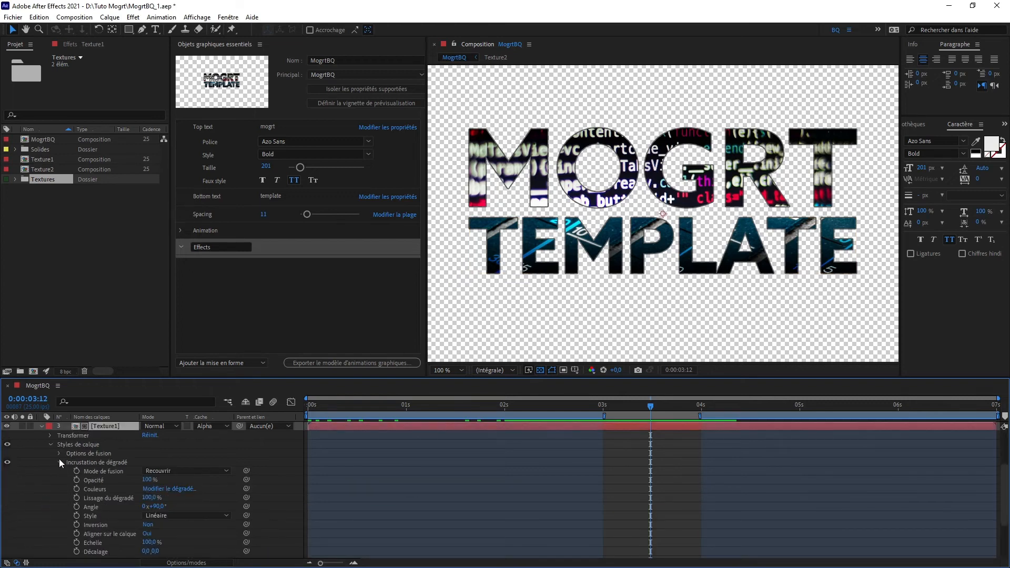
scroll(90, 465, "down", 1)
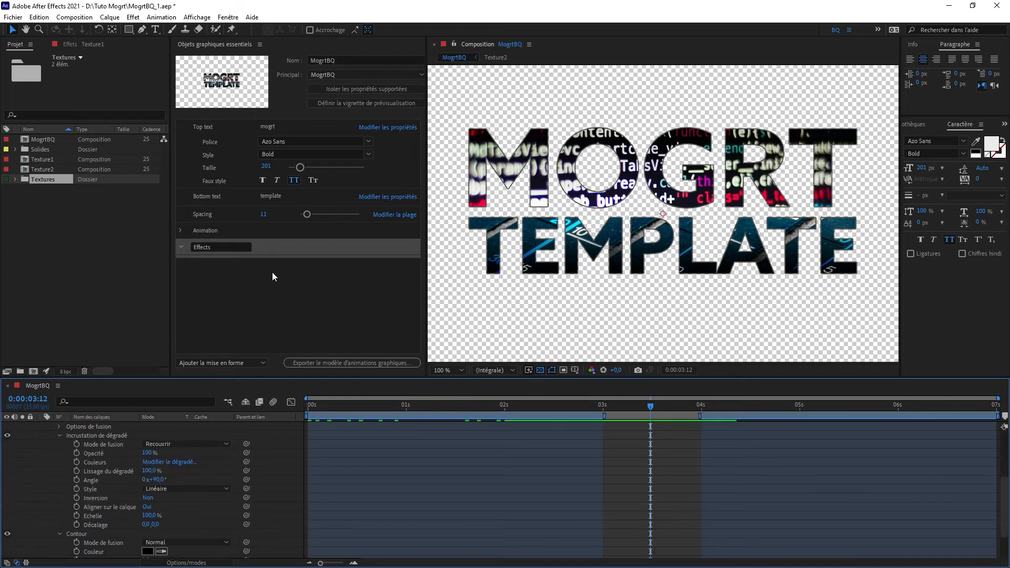
left_click(212, 364)
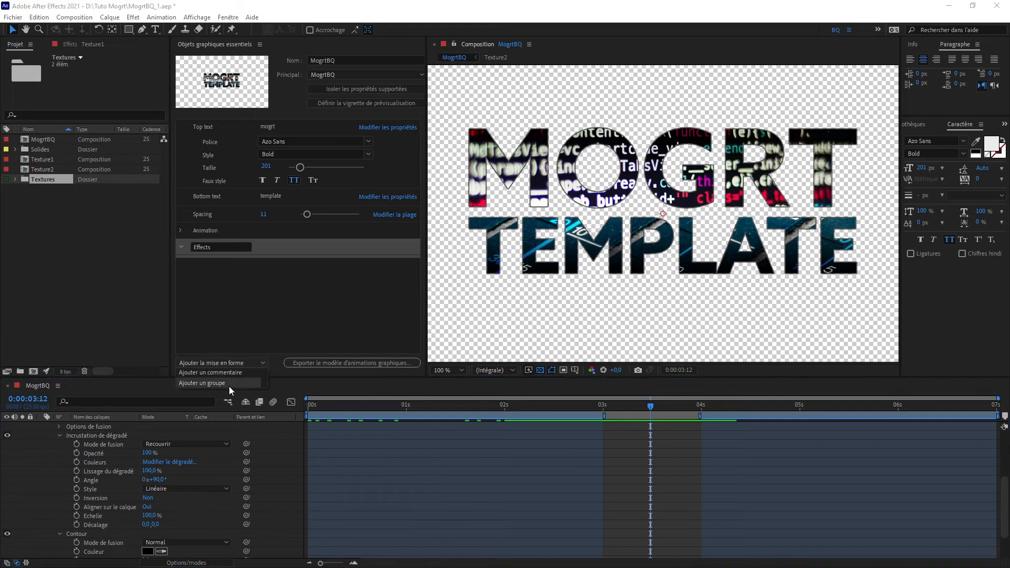
left_click(230, 387)
type("Gradient")
key("Return")
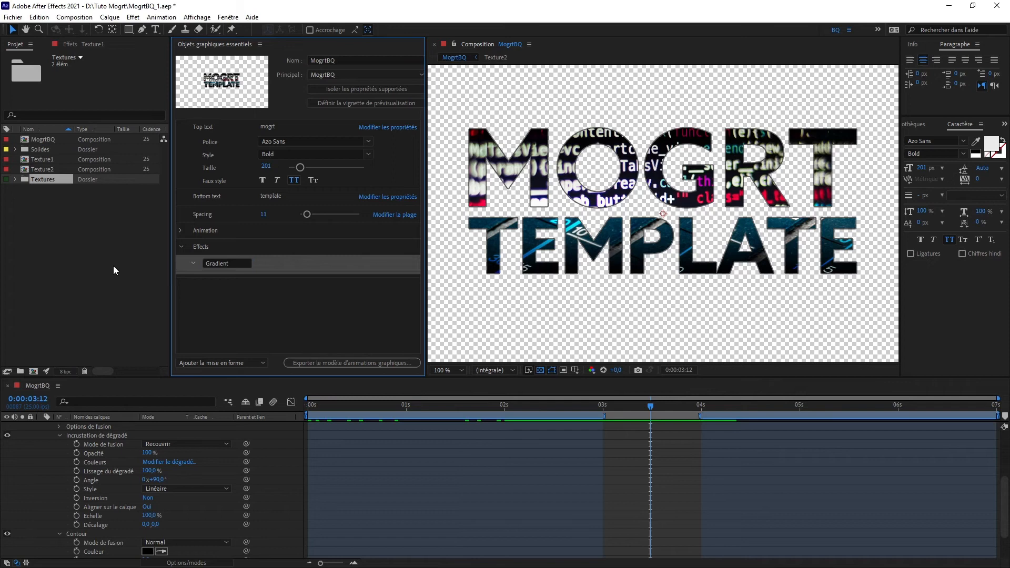
Add another nested group named "Stroke" below Gradient inside the Effects group
left_click(238, 363)
left_click(223, 380)
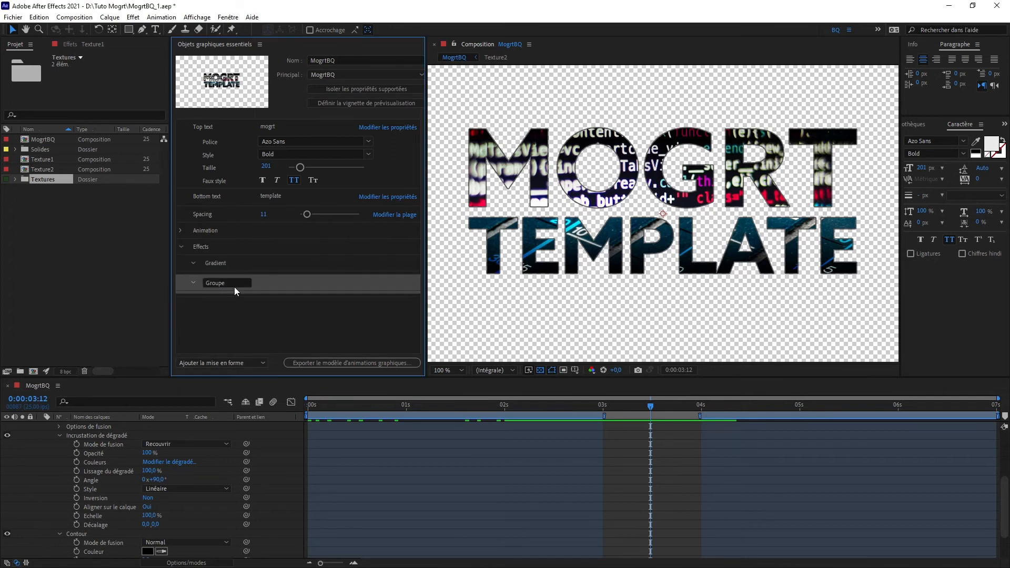
left_click_drag(235, 283, 170, 283)
type("Stroke")
key("Return")
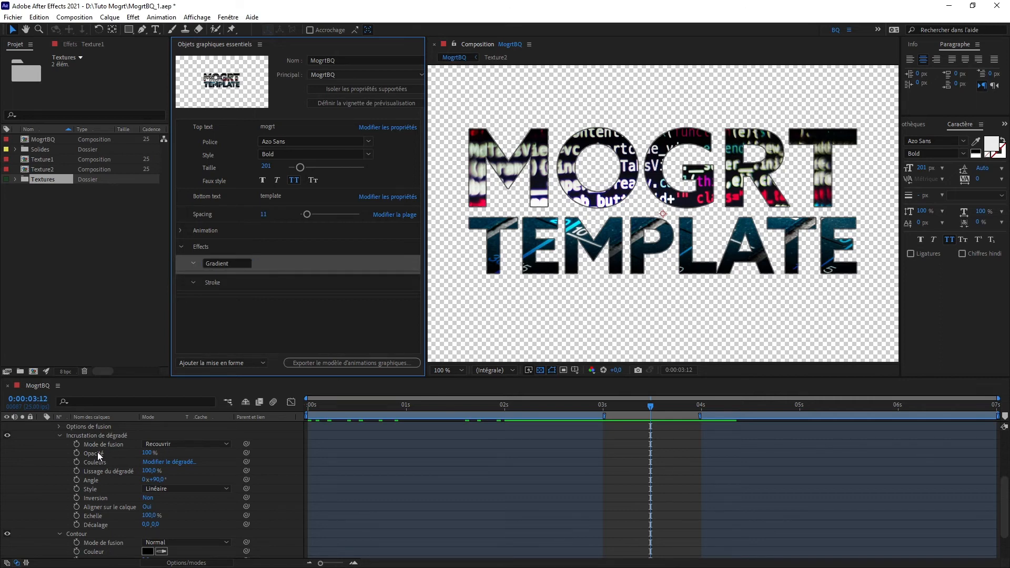
Add Texture1's gradient overlay Opacité, Angle, Inversion, Echelle and Décalage properties to the Gradient group and collapse the group
left_click(97, 452)
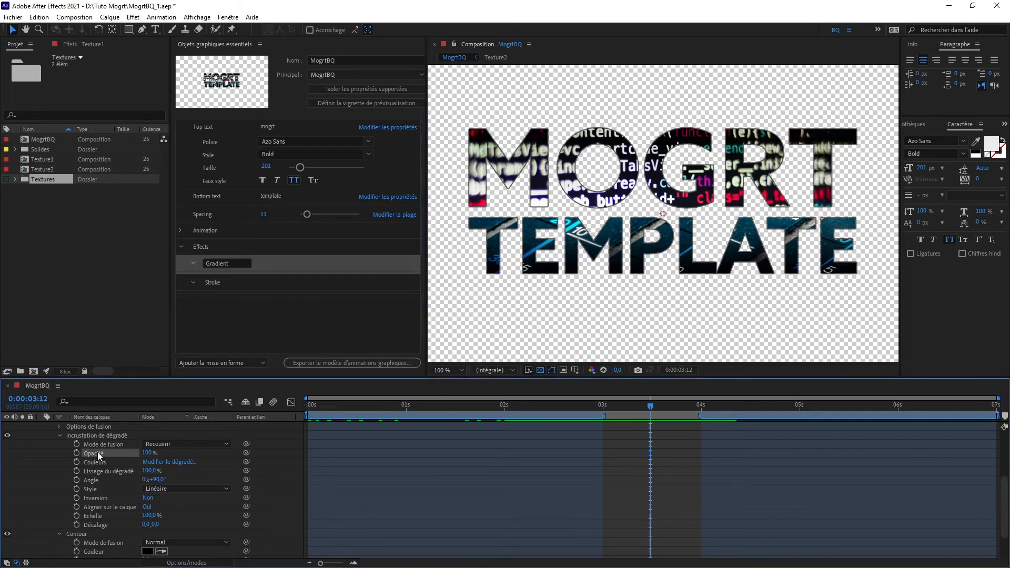
left_click(88, 479, "ctrl")
left_click(99, 498, "ctrl")
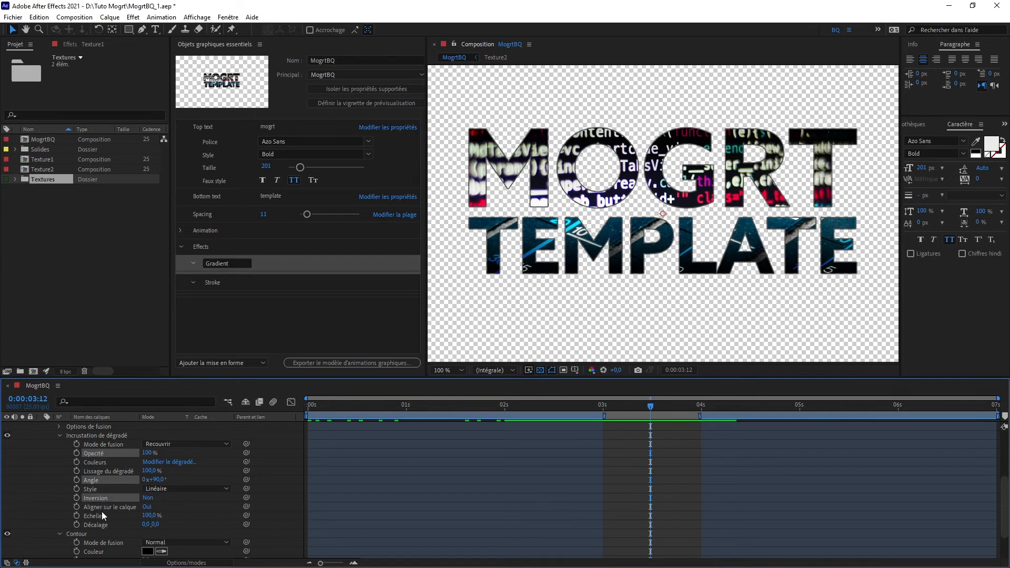
left_click(93, 514, "ctrl")
left_click_drag(115, 451, 283, 267)
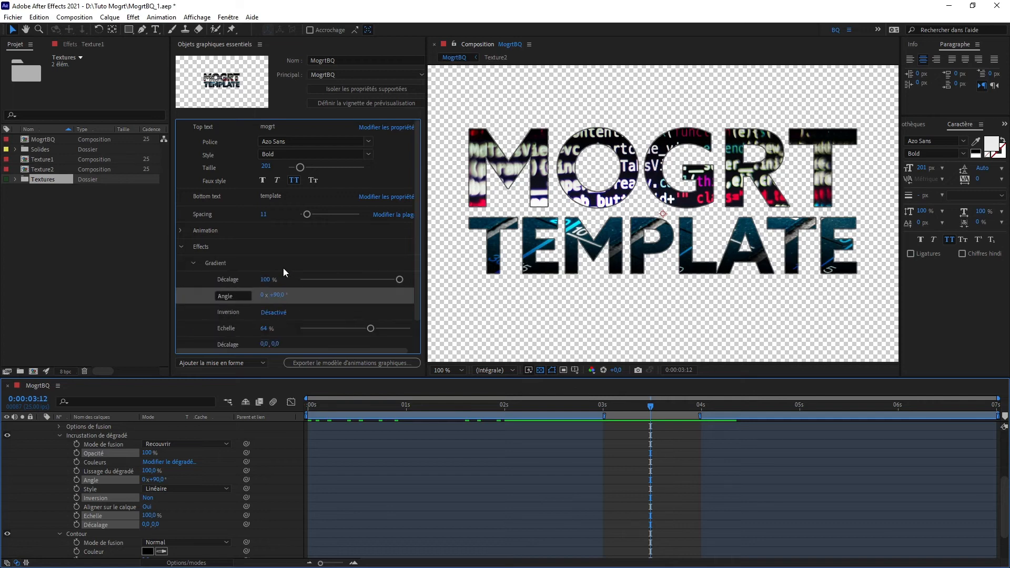
left_click(193, 264)
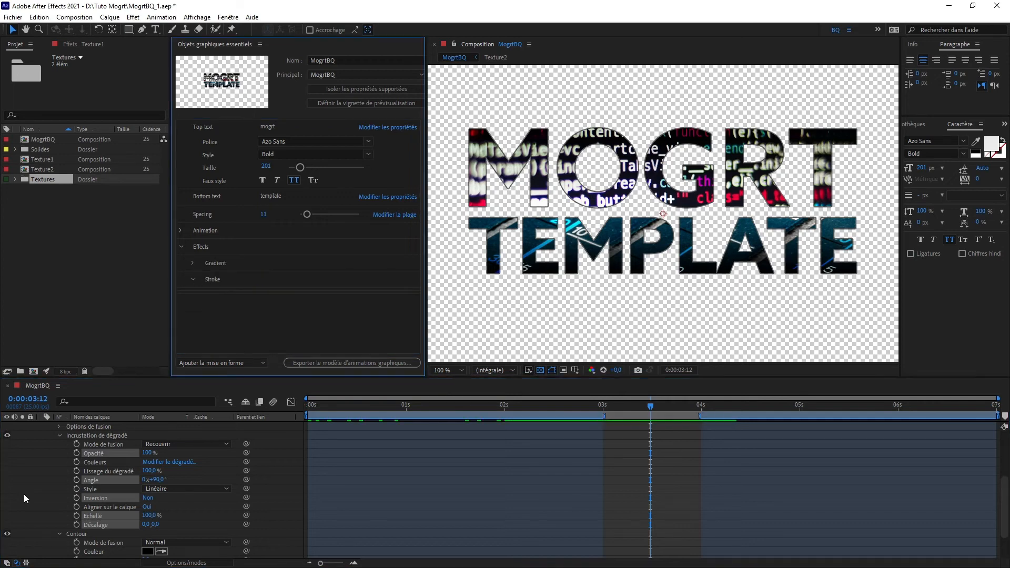
Add the Couleur, Taille and Opacité properties of Texture1's Contour style to the Stroke group, and collapse the Effects group
left_click(59, 435)
mouse_move(62, 506)
left_mouse_down()
mouse_move(87, 529)
mouse_move(269, 368)
mouse_move(248, 287)
left_mouse_up()
left_click(181, 248)
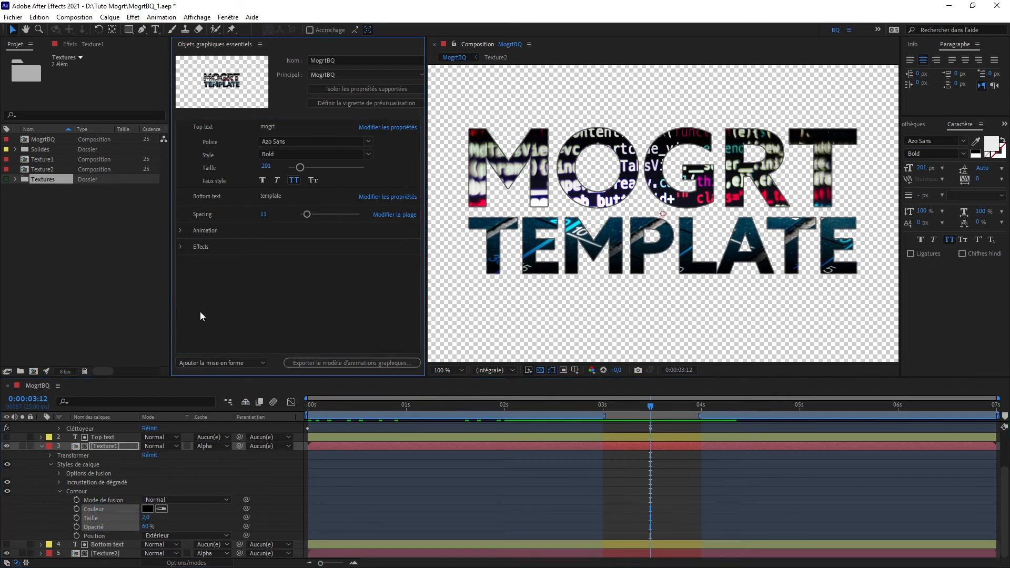
Add the Texture1 and Texture2 layers to the template as replaceable media controls, and collapse their entries and the expanded layers
left_click(42, 447)
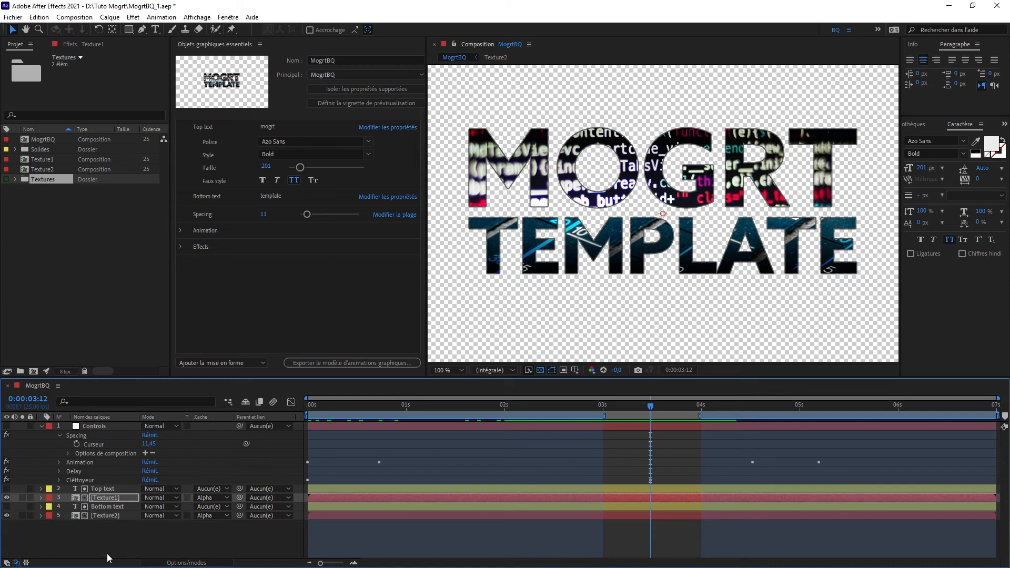
left_click(113, 515, "ctrl")
left_click_drag(106, 497, 308, 301)
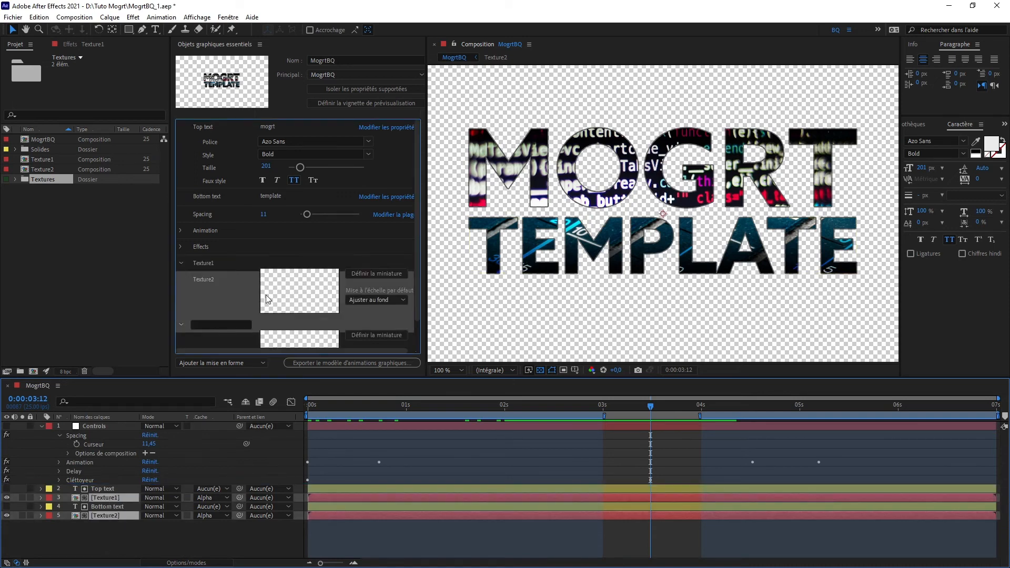
left_click(180, 263)
left_click(182, 277)
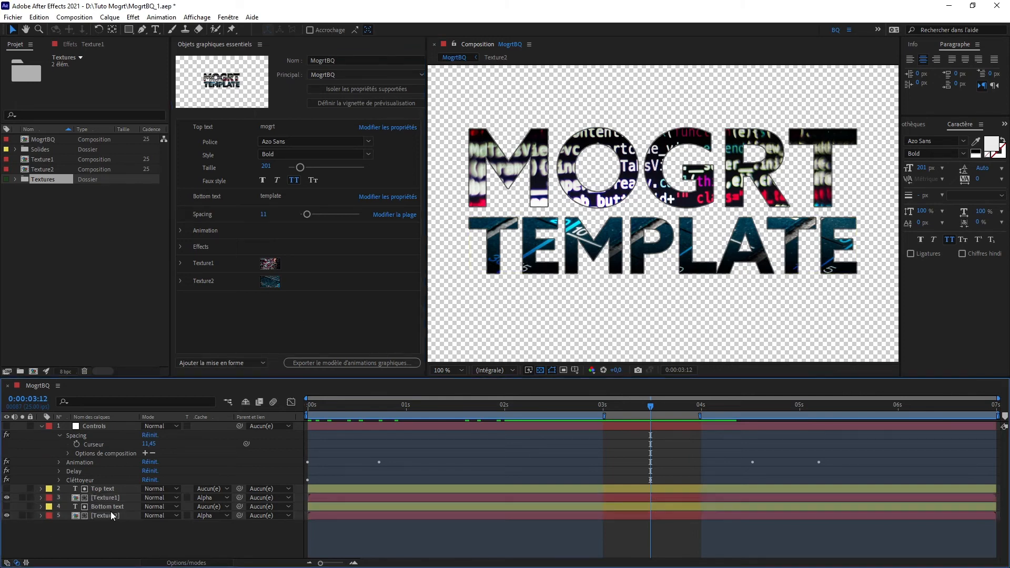
left_click_drag(110, 512, 46, 438)
left_click(39, 426)
left_click(131, 492)
left_click(324, 313)
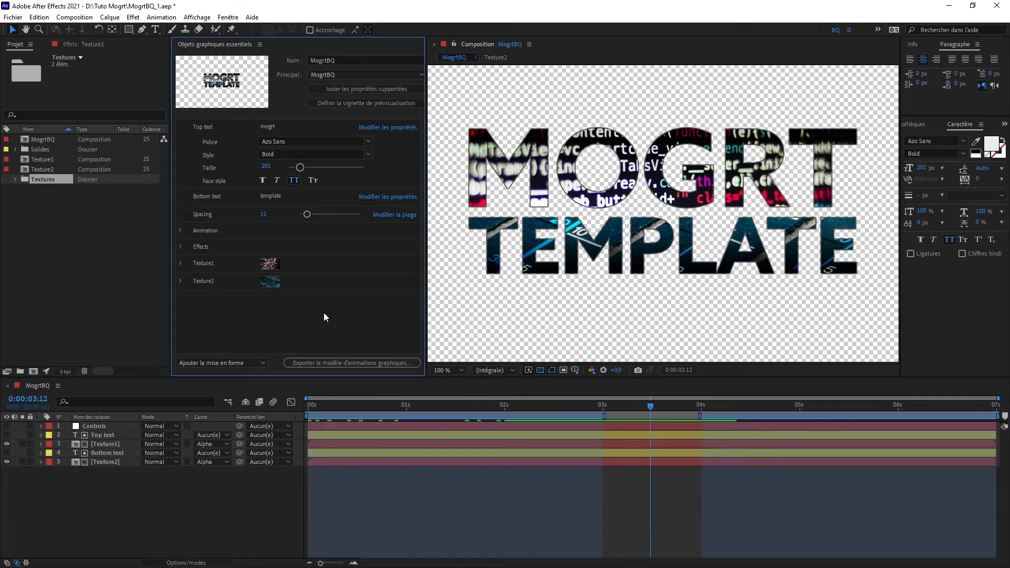
Export the motion graphics template to Ma bibliothèque, saving the project first, and switch to Premiere Pro
left_click(349, 362)
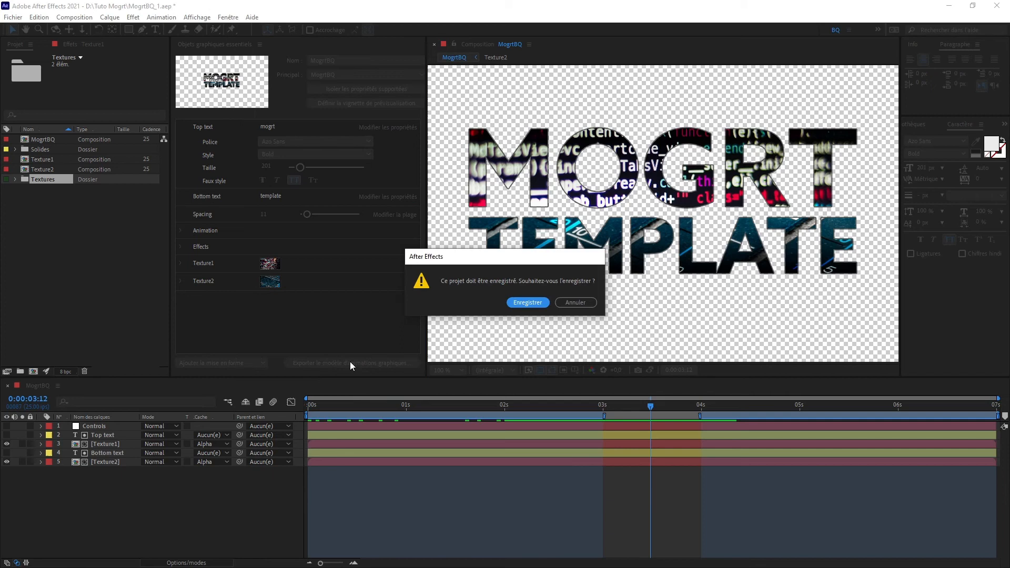
left_click(540, 304)
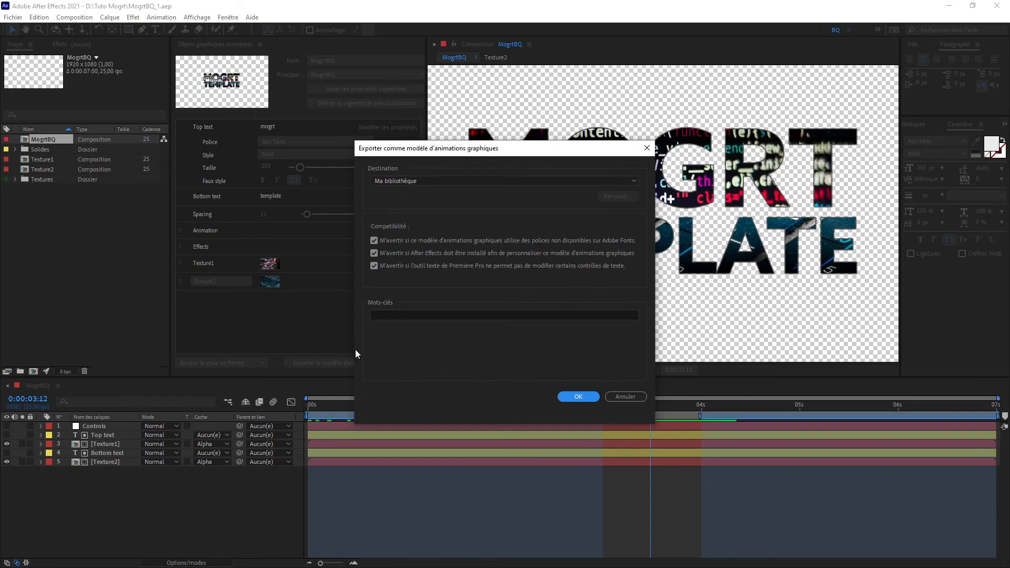
left_click(579, 396)
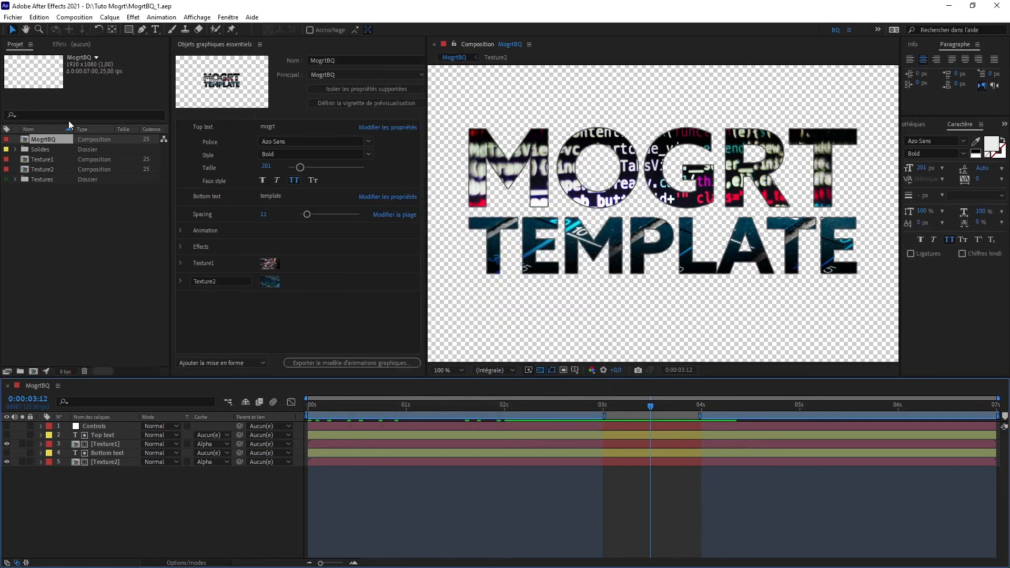
key("alt+Tab")
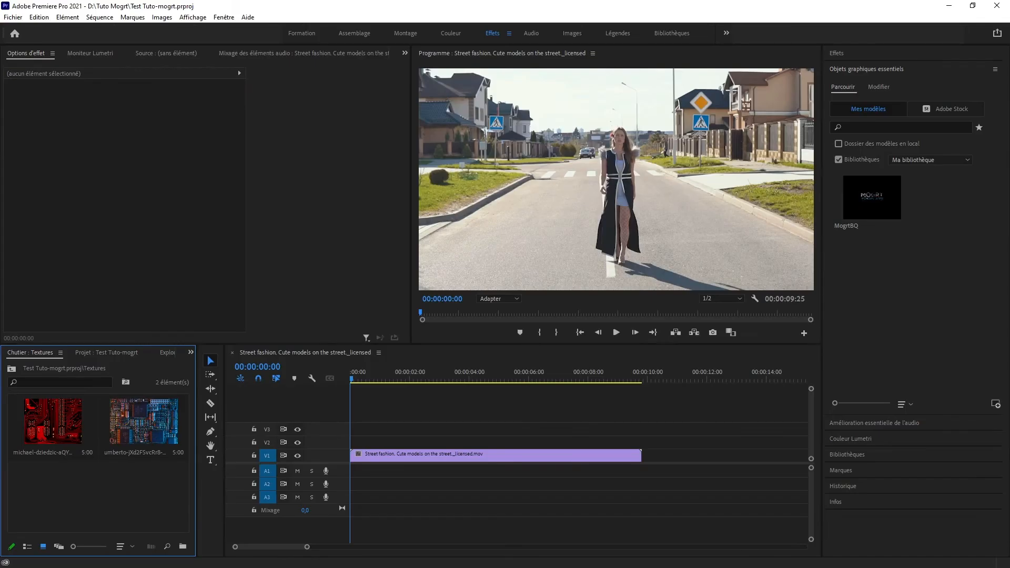
Place the MogrtBQ template from Ma bibliothèque on track V2 above the street fashion footage and show a mid-clip frame
left_click(925, 298)
left_click(876, 203)
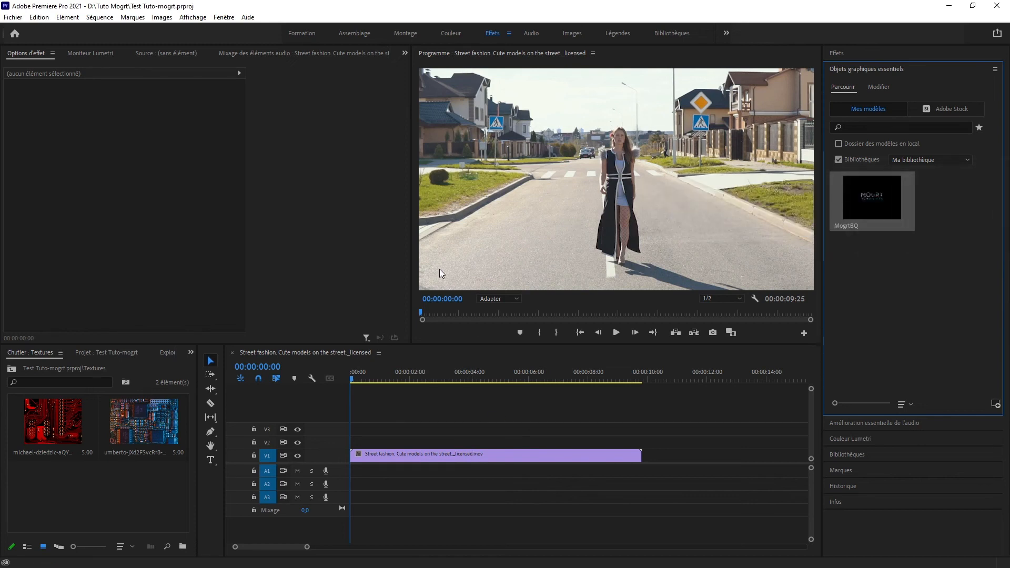
left_click_drag(898, 232, 394, 454)
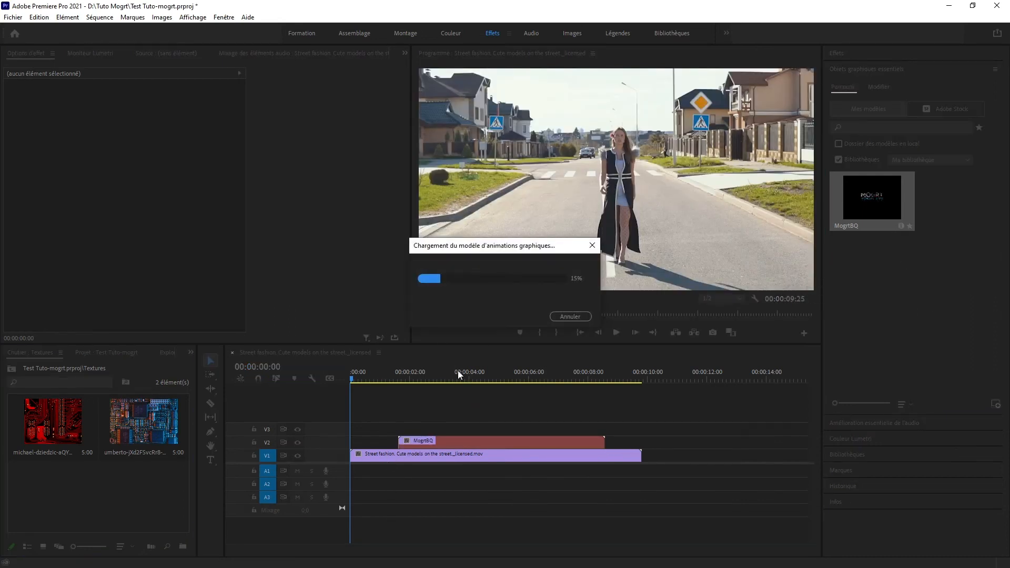
left_click(500, 377)
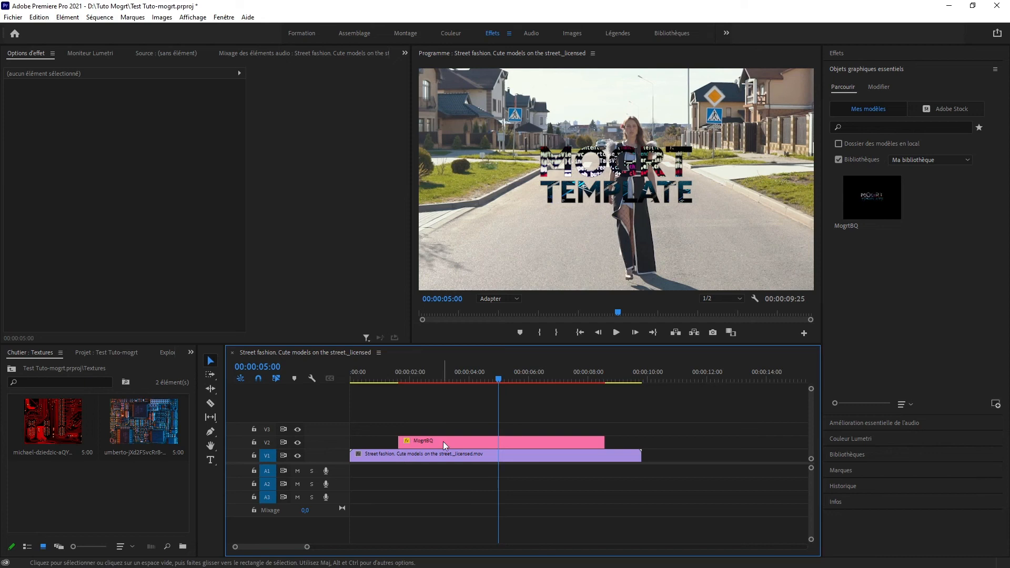
Extend both ends of the MogrtBQ clip to match the full length of the footage and play back the title
left_click_drag(398, 442, 321, 448)
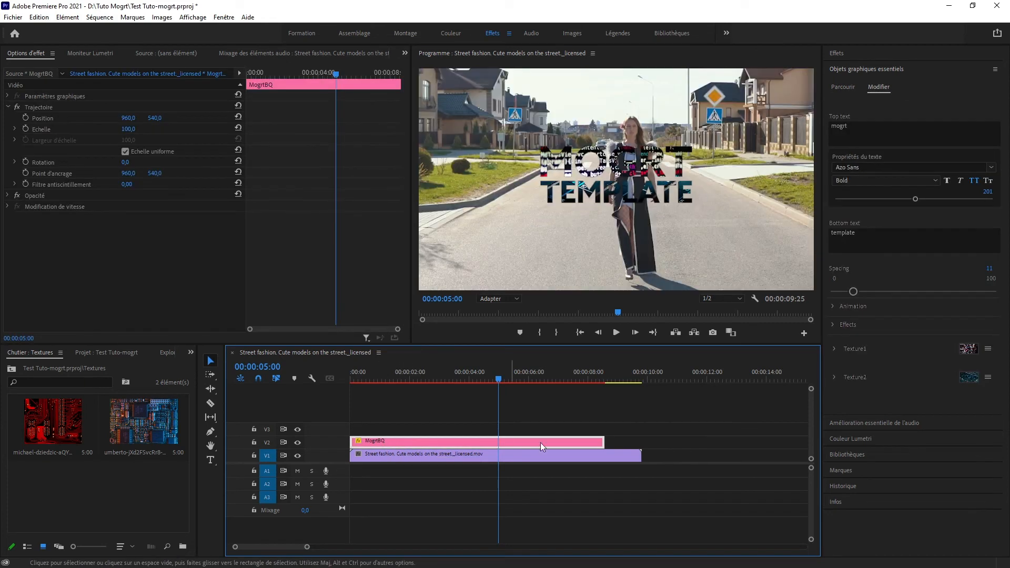
left_click_drag(607, 437, 640, 442)
left_click_drag(367, 376, 482, 380)
key("space")
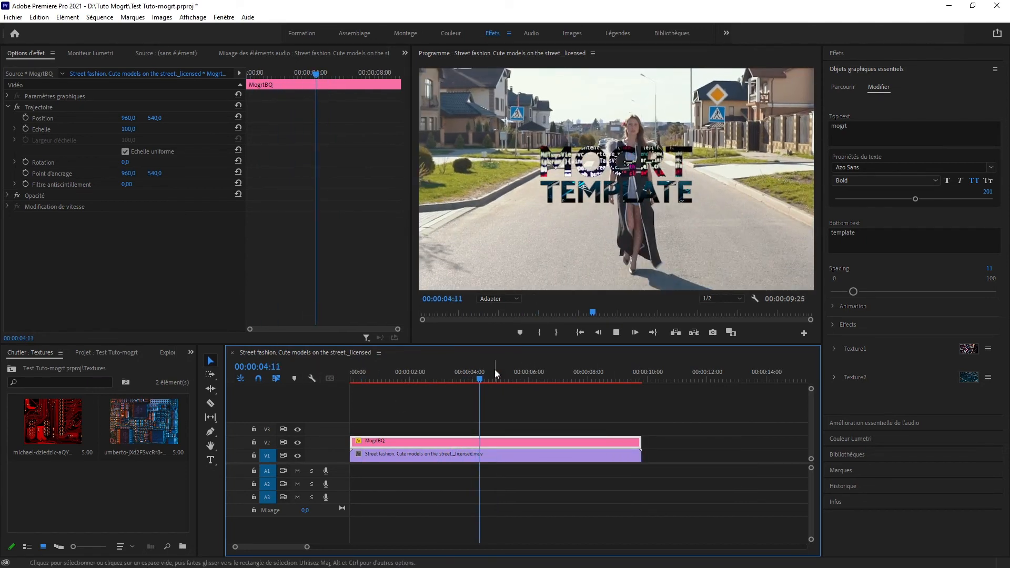
key("space")
Change the template's Top text to "street" and its Bottom text to "fashion"
left_click(881, 128)
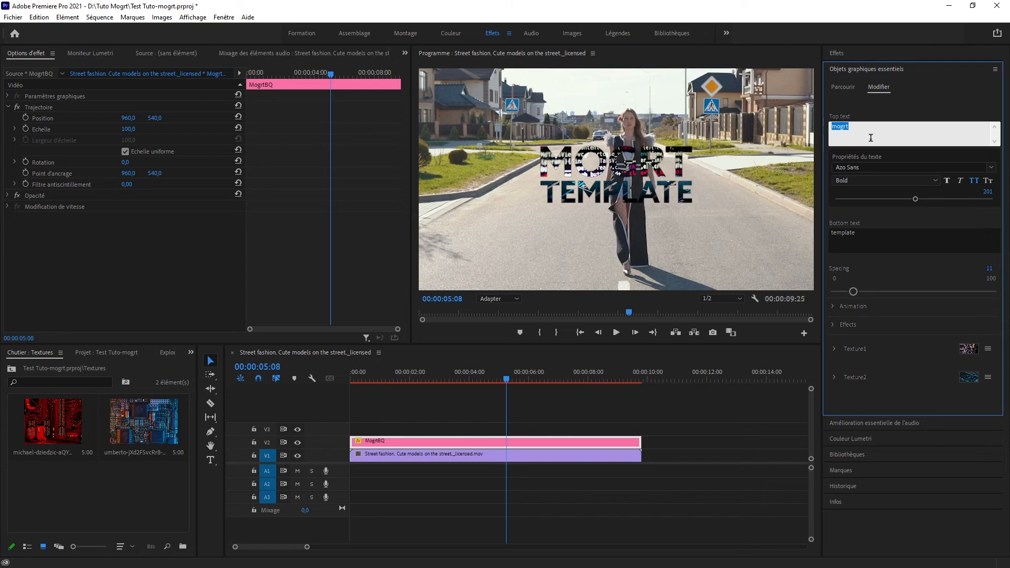
type("street")
left_click(853, 248)
type("fashion")
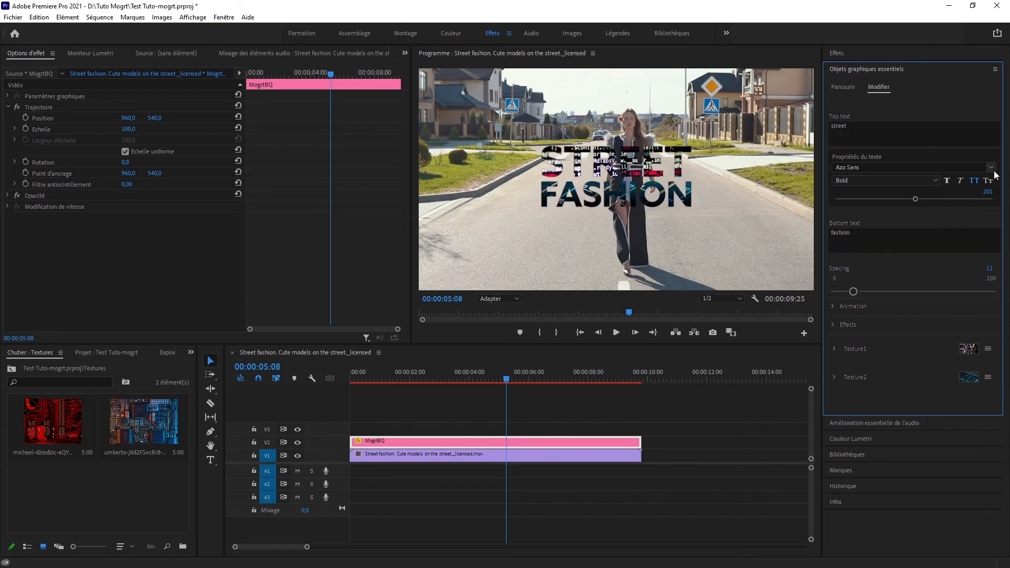
Filter the title fonts to favourites and set the text to Eurostile Cond in Heavy Italic
left_click(993, 169)
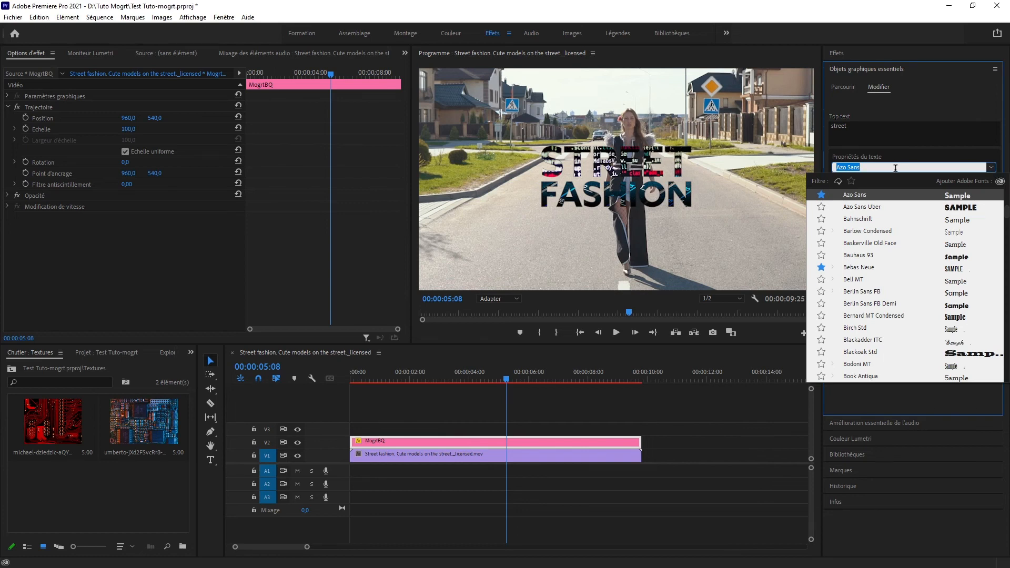
left_click(852, 181)
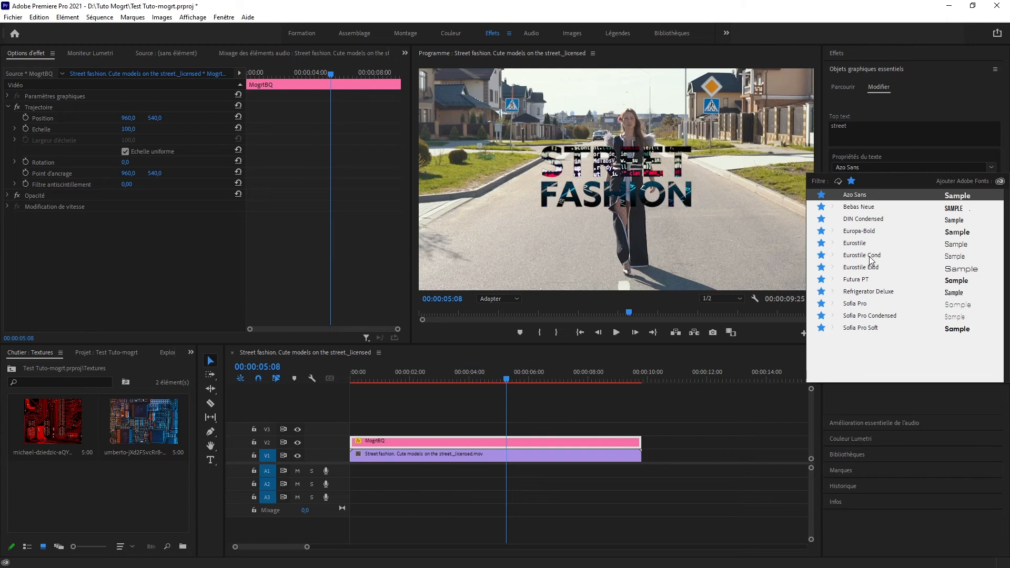
left_click(869, 256)
left_click(937, 180)
left_click(880, 229)
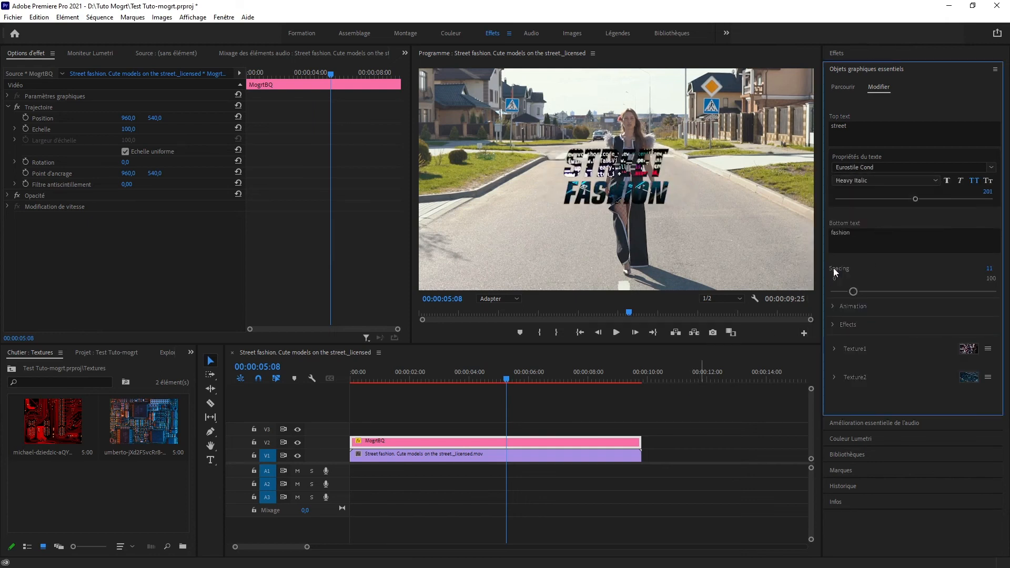
Set the title's text size to 252, keeping all caps on, and set Spacing to 13
left_click_drag(921, 198, 936, 198)
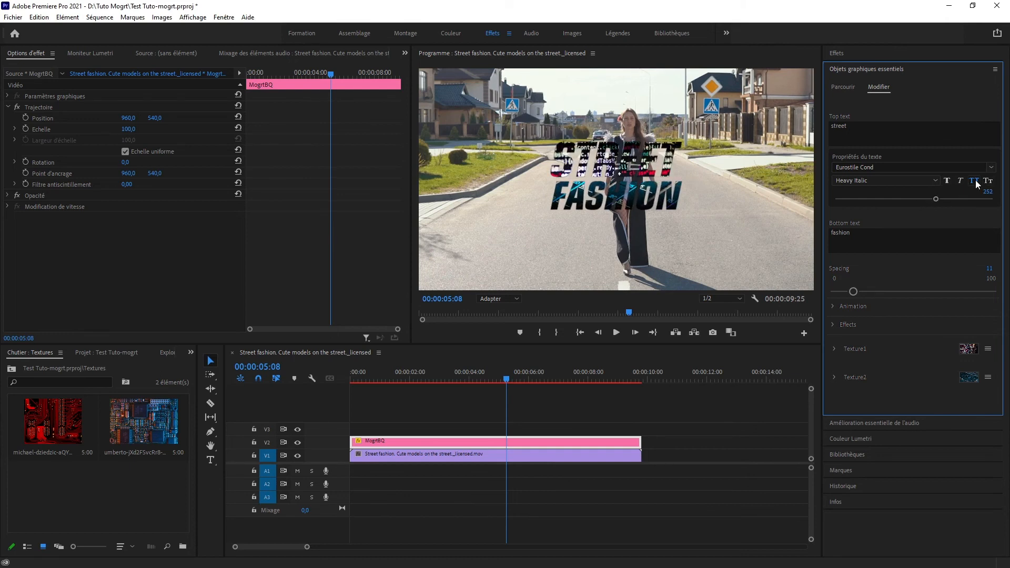
left_click(976, 179)
left_click(975, 180)
left_click_drag(873, 290, 855, 292)
Move the title straight down in the frame to about 960, 724.3 using the clip's Position property
left_click(50, 84)
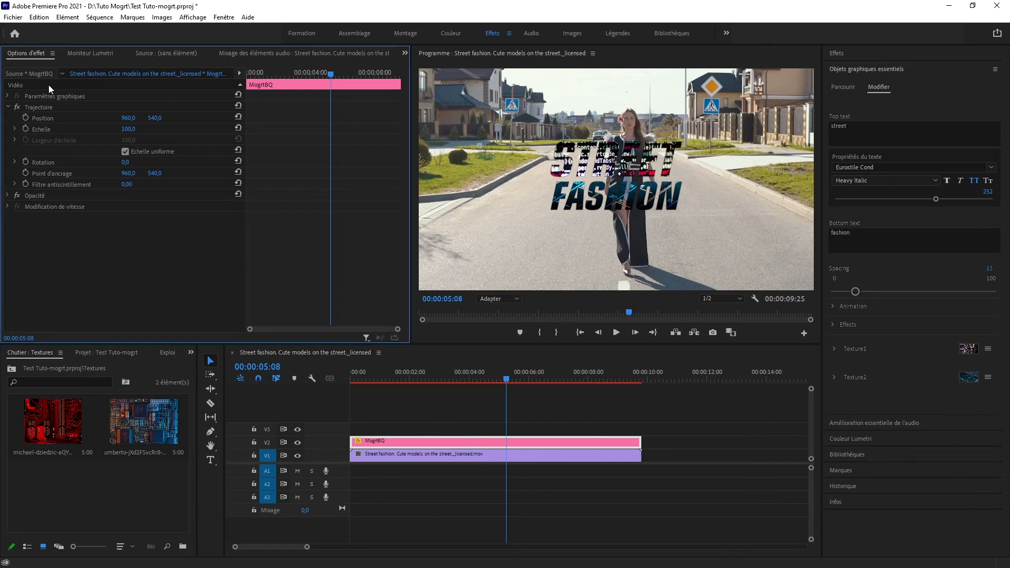
left_click(45, 117)
left_click_drag(649, 160, 635, 212)
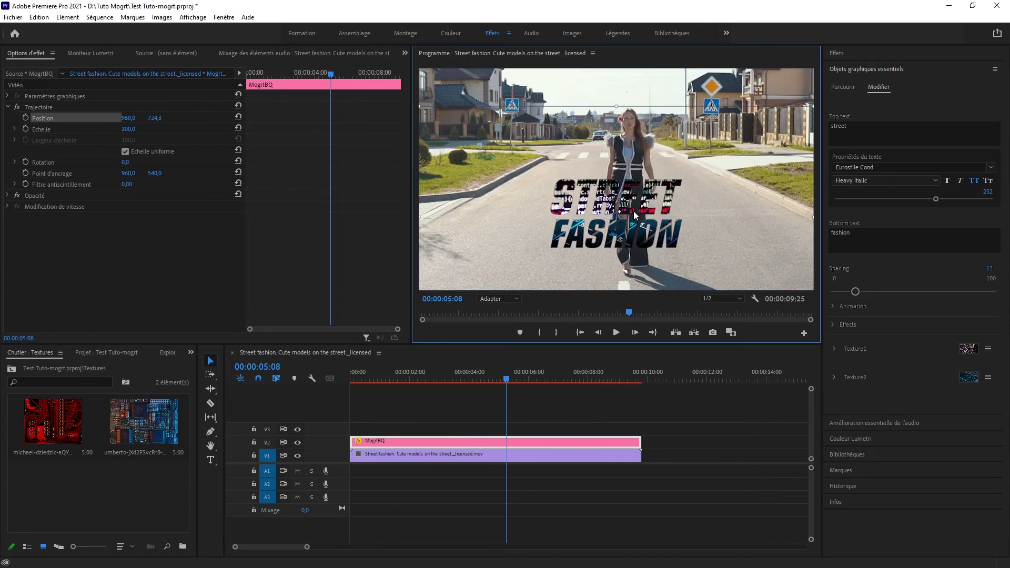
Find the Ombre portée effect by searching "ombre" and apply it to the MogrtBQ clip
left_click(845, 52)
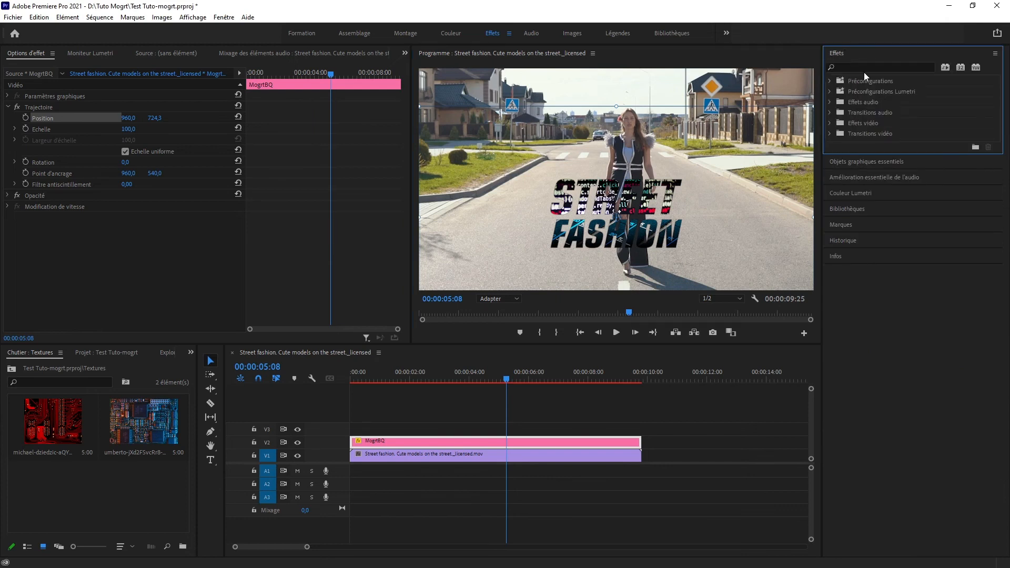
left_click(861, 68)
type("ombre")
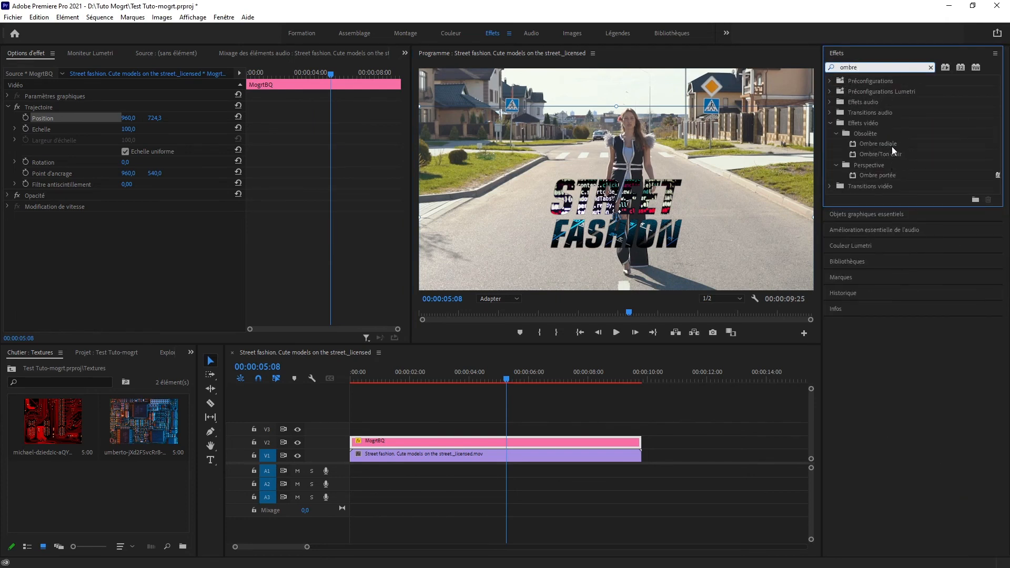
left_click_drag(886, 174, 450, 444)
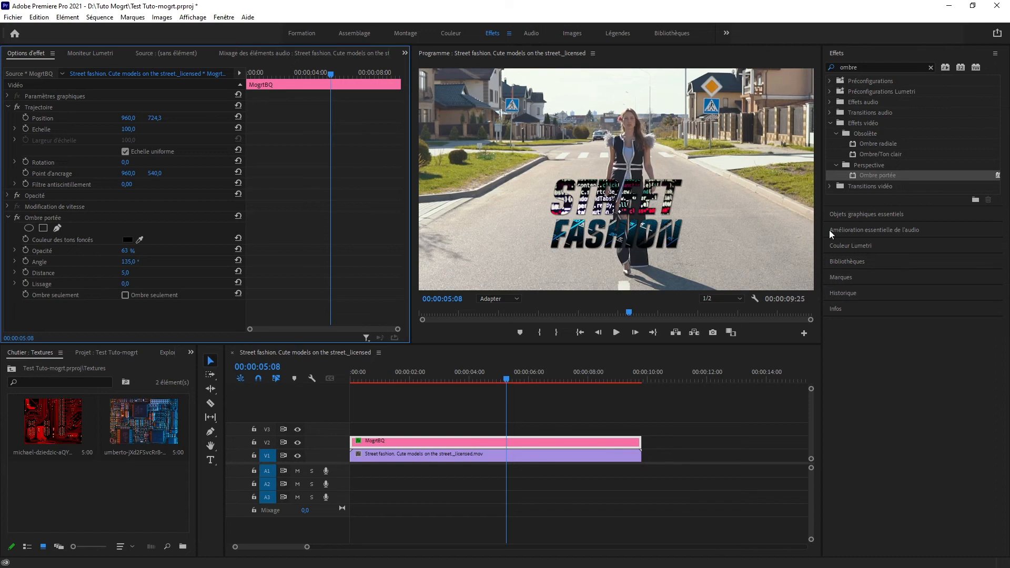
Reduce the template's Animation Delay slightly, using a frame early in the title's entrance as reference
left_click(868, 214)
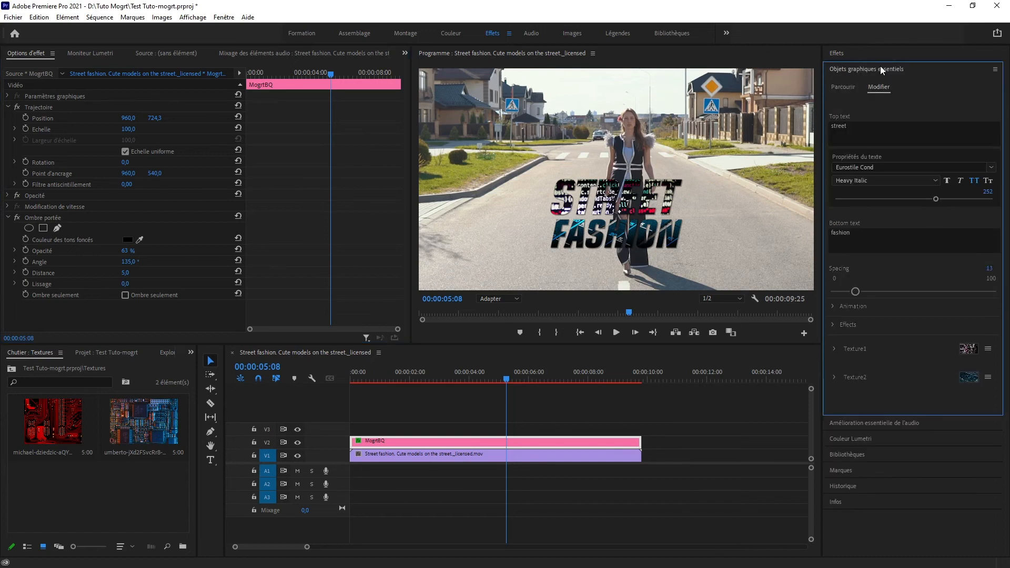
left_click(833, 306)
scroll(882, 318, "down", 1)
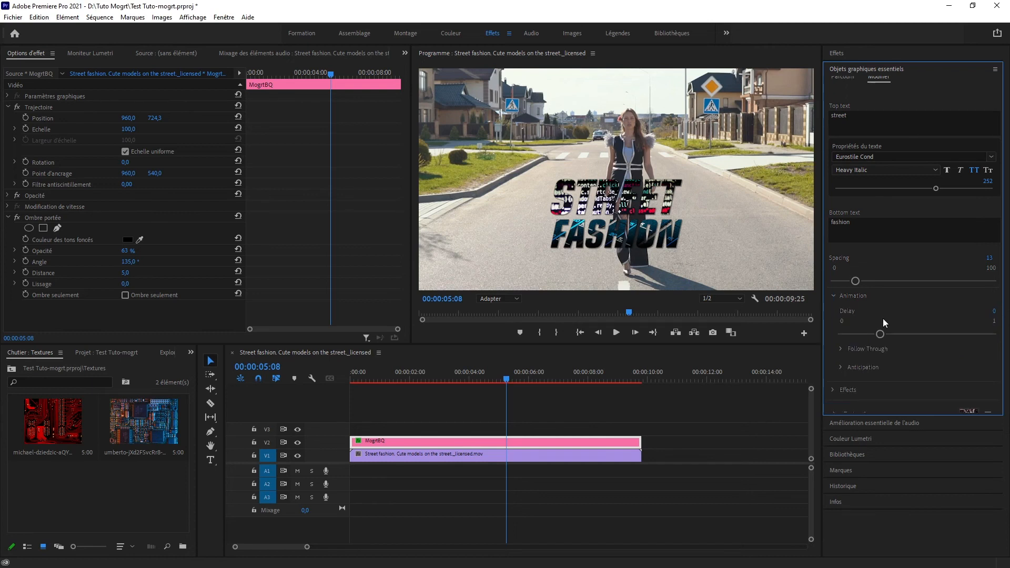
scroll(883, 318, "down", 1)
left_click(387, 372)
left_click_drag(386, 372, 371, 373)
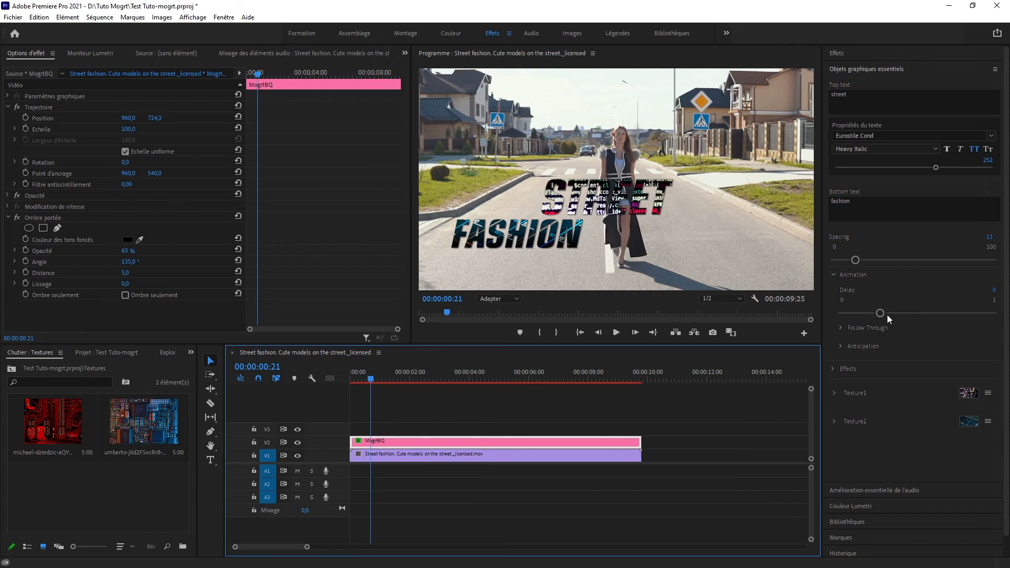
left_click_drag(881, 315, 865, 316)
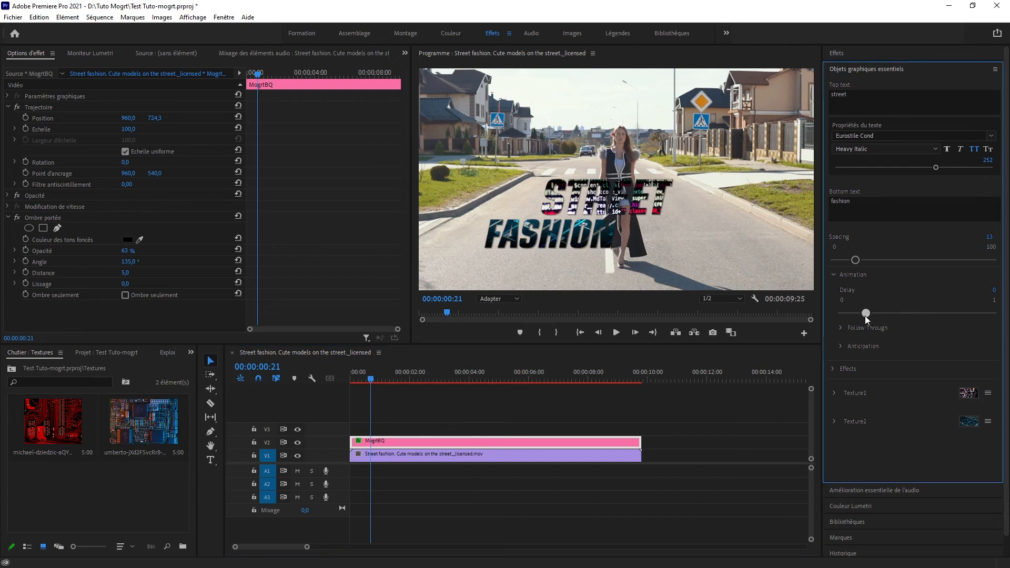
Enable Bounce in the Follow Through animation controls and play back the title's entrance
left_click(842, 330)
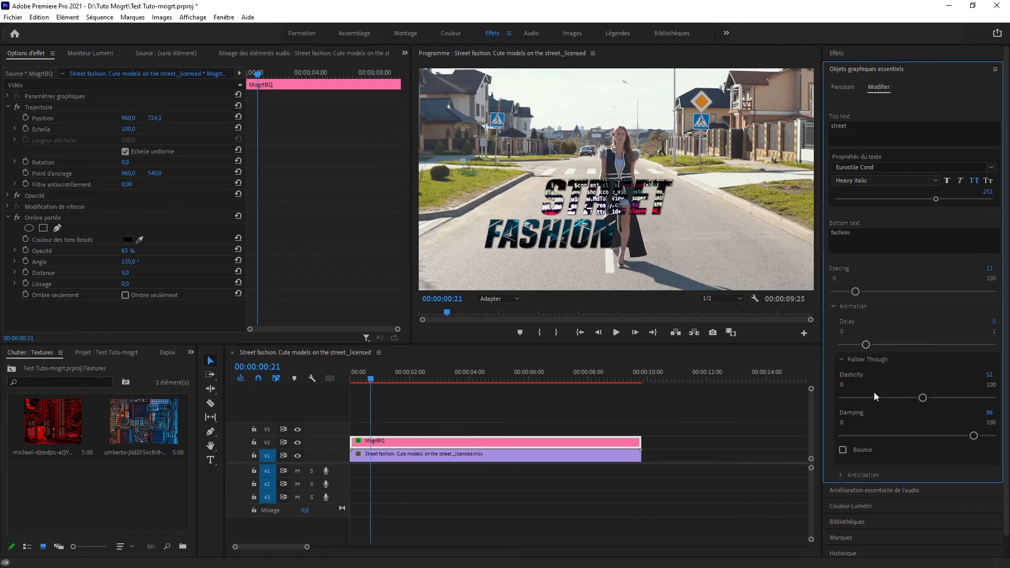
scroll(847, 450, "down", 1)
left_click(843, 419)
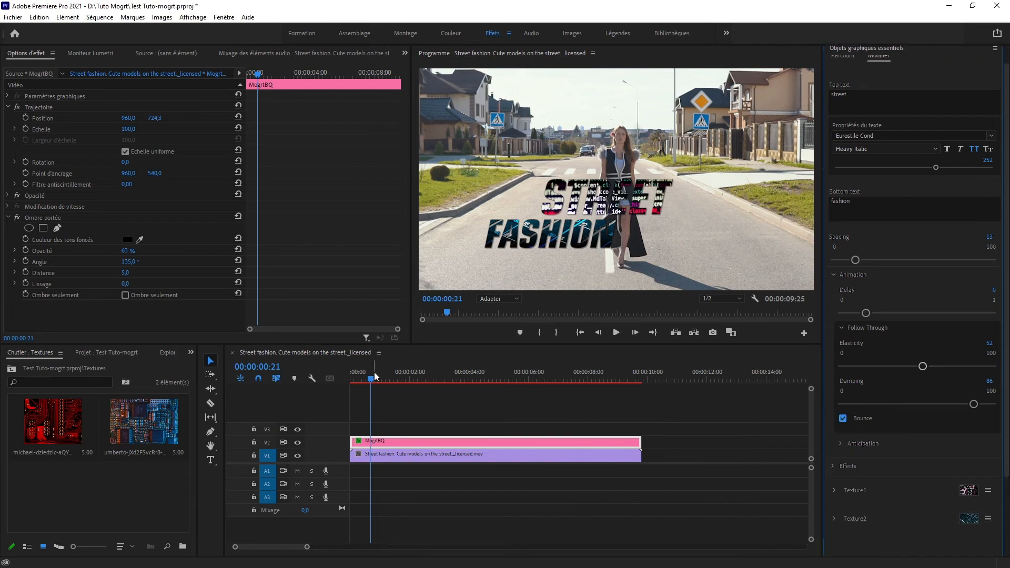
left_click_drag(374, 377, 358, 377)
key("space")
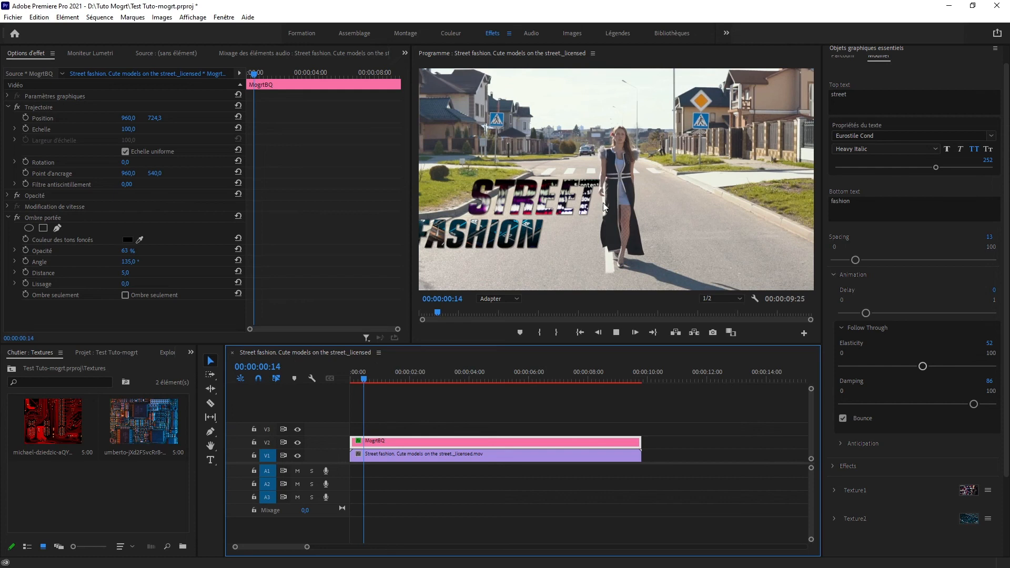
key("space")
Set the Follow Through Elasticity to 40 and Damping to 100, and collapse the Animation group
left_click_drag(923, 367, 903, 366)
left_click_drag(974, 404, 992, 404)
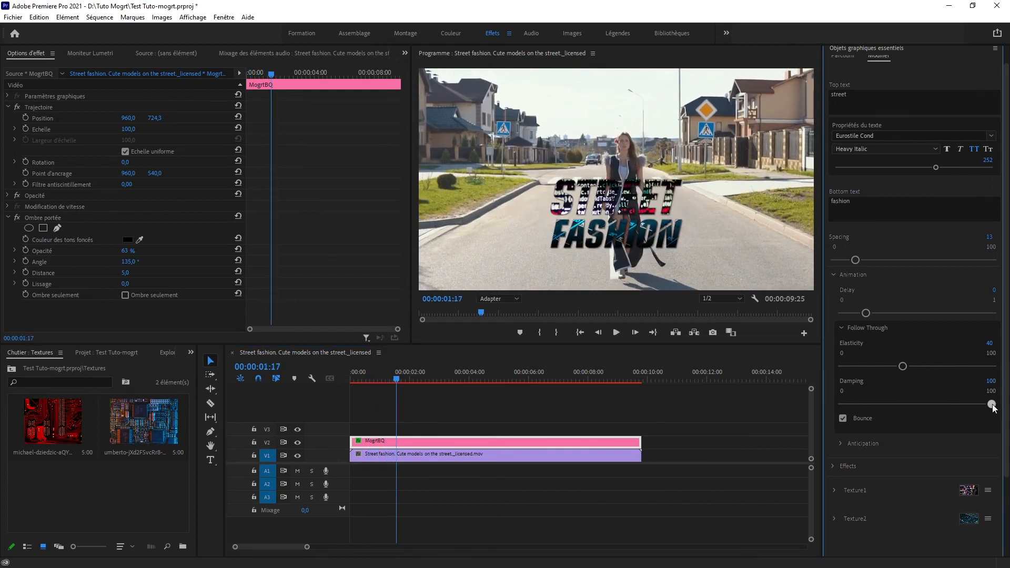
left_click(834, 276)
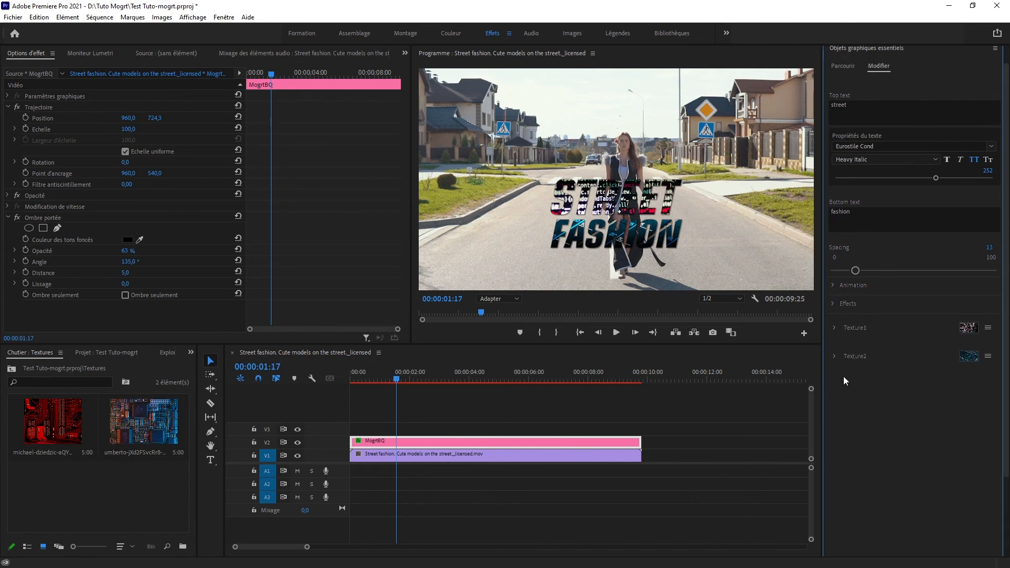
Set the Anticipation Duration to 1 and Amplitude to 6, play back the title's exit, and collapse the Animation group
left_click(833, 284)
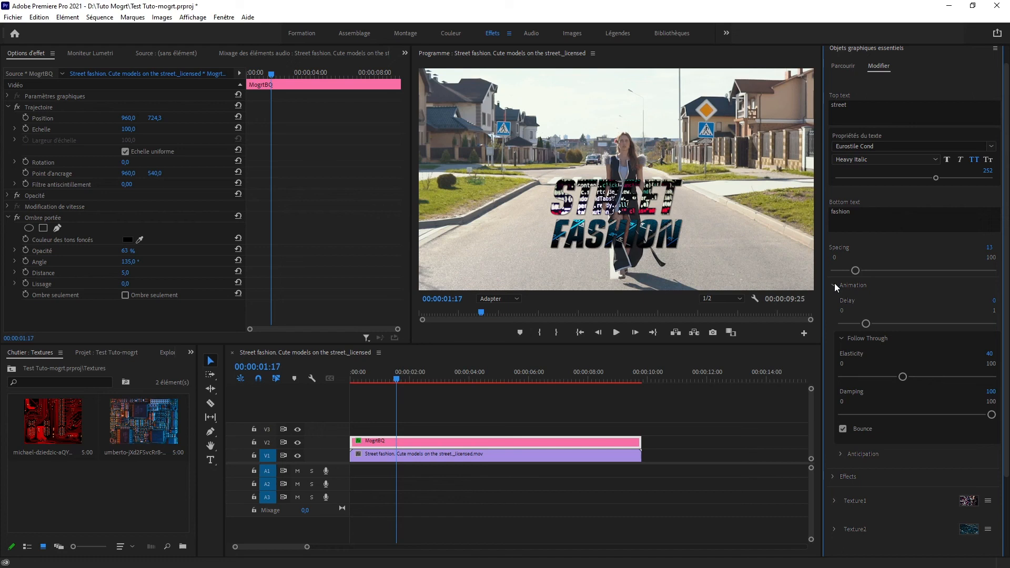
left_click(840, 454)
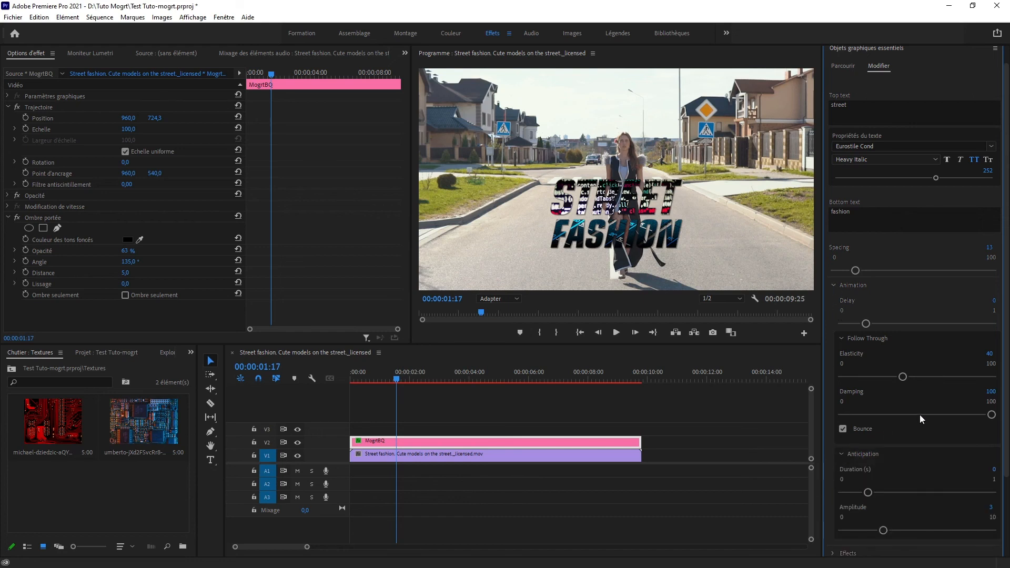
scroll(920, 414, "down", 2)
left_click_drag(939, 421, 929, 421)
left_click(926, 458)
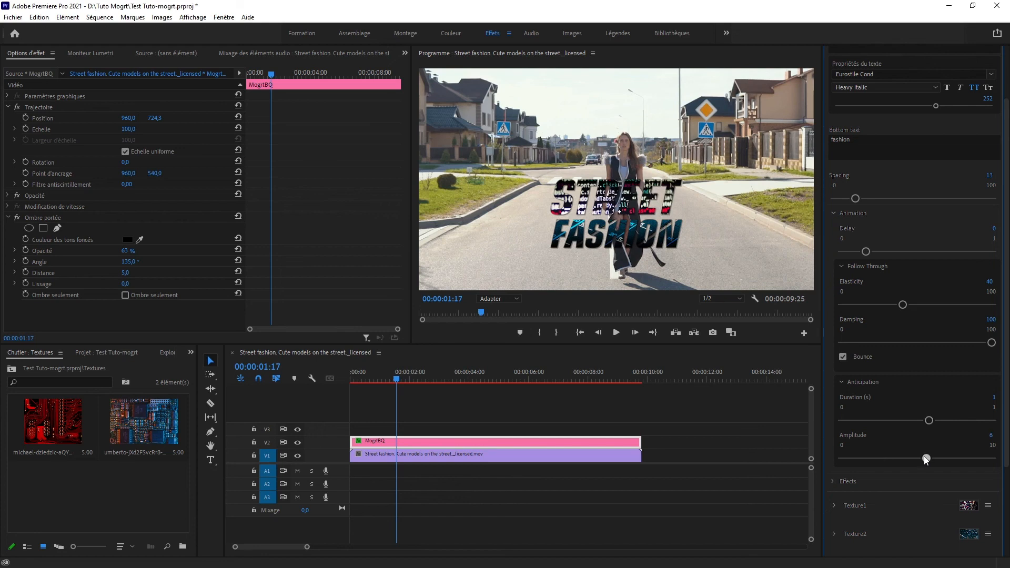
left_click(425, 377)
key("space")
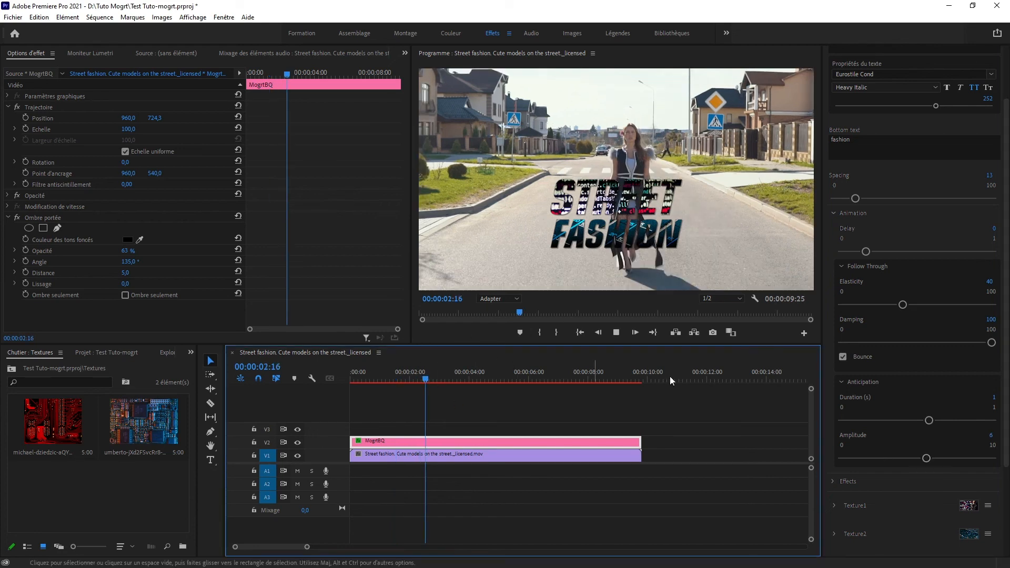
left_click(838, 213)
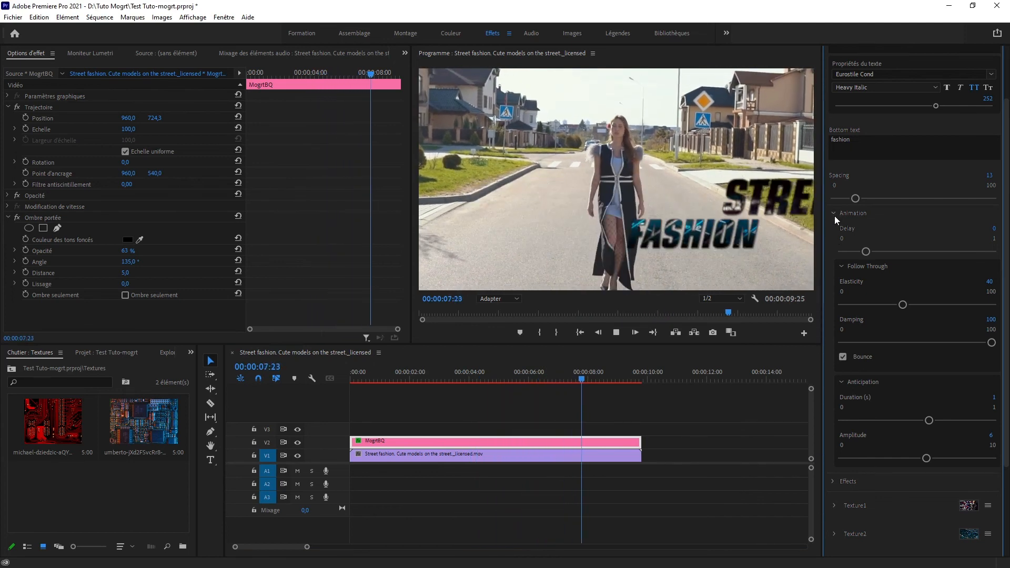
key("space")
left_click(833, 213)
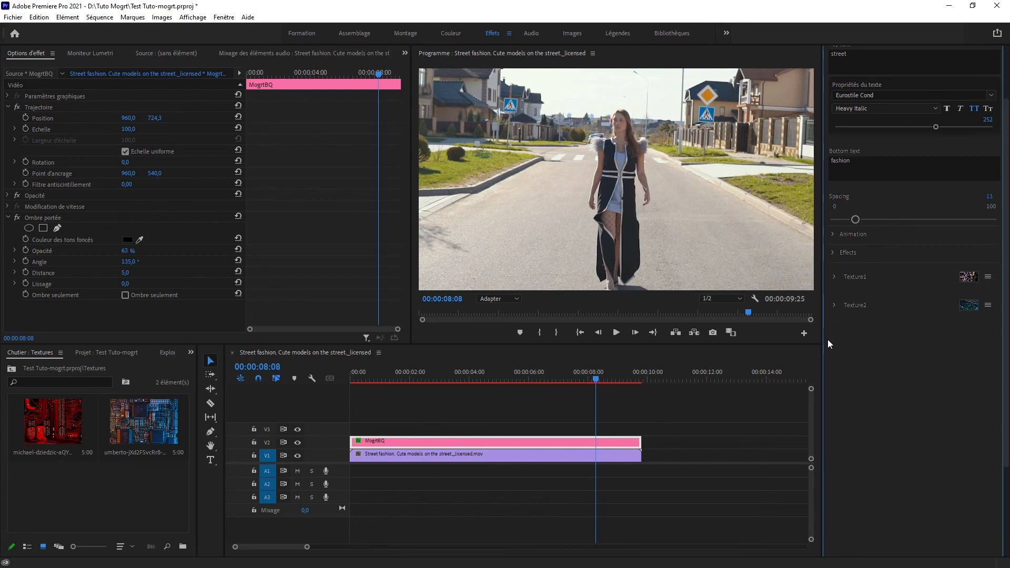
Enable Inversion on the Gradient effect and set its Angle to about 155.6°, with the title in view
left_click(833, 253)
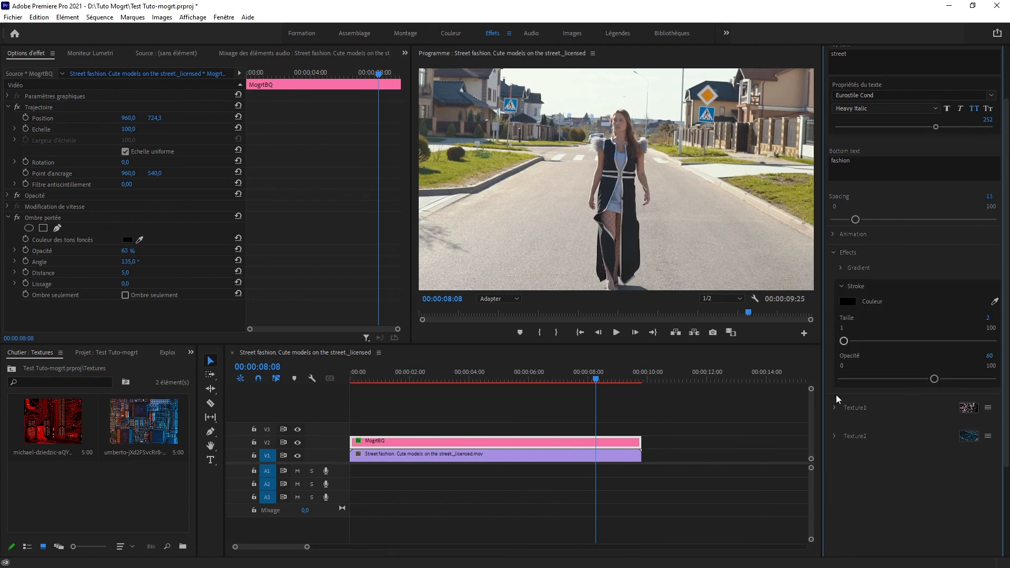
left_click(840, 269)
left_click(507, 371)
left_click(453, 371)
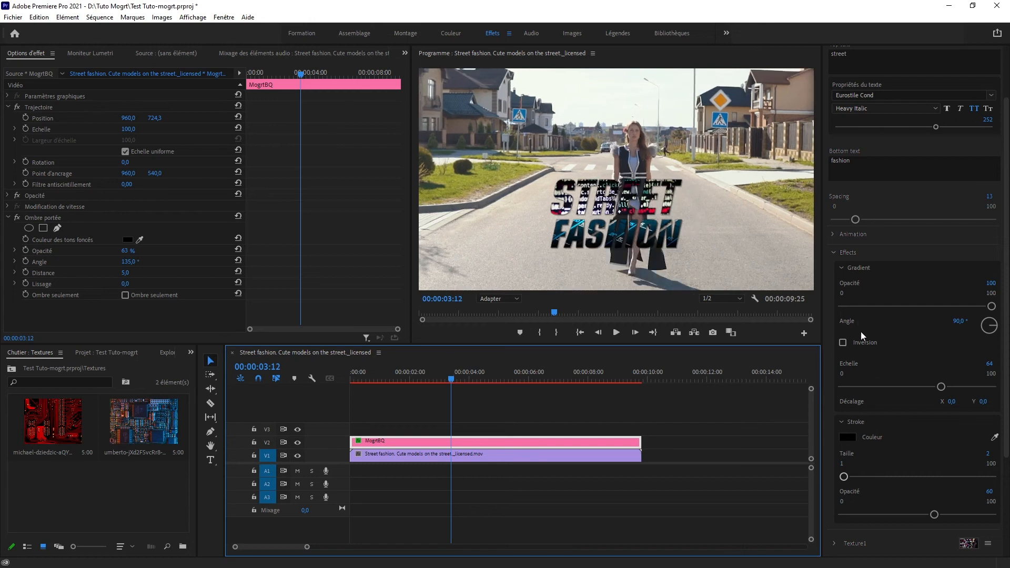
left_click(847, 341)
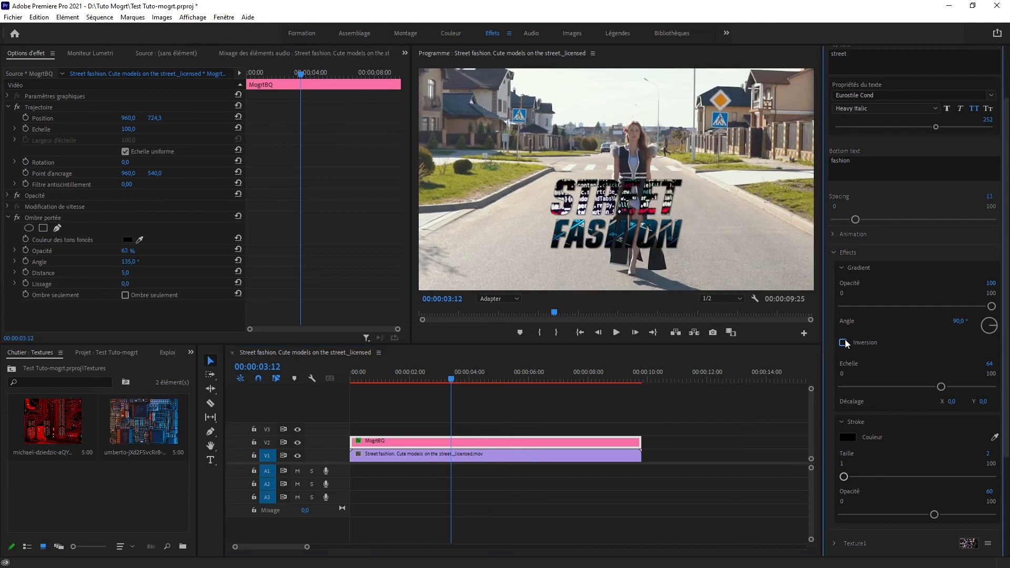
left_click_drag(986, 321, 990, 338)
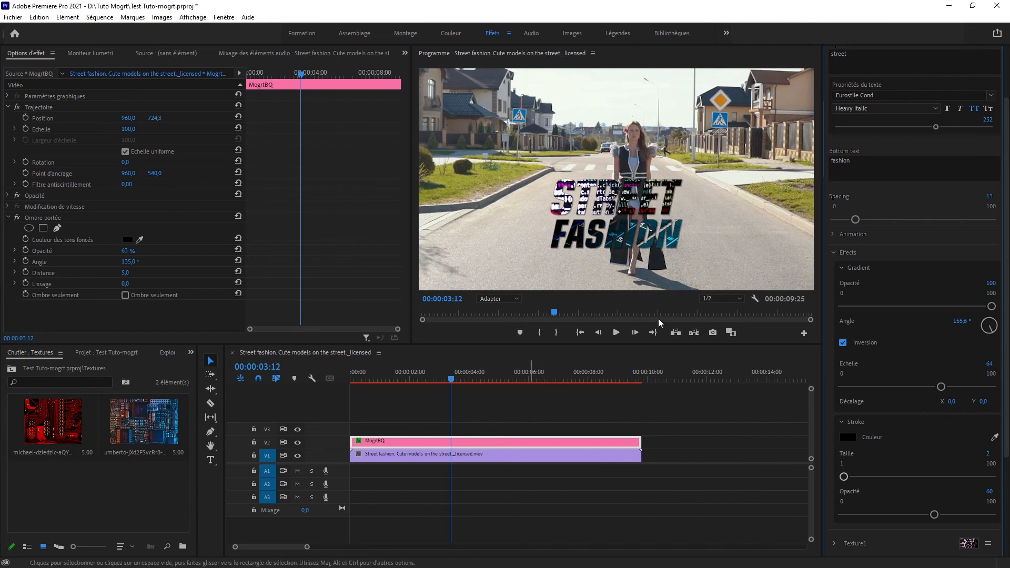
Collapse the Effects group and replace Texture1 with the red circuit-board image and Texture2 with the blue circuit-board image
left_click(835, 253)
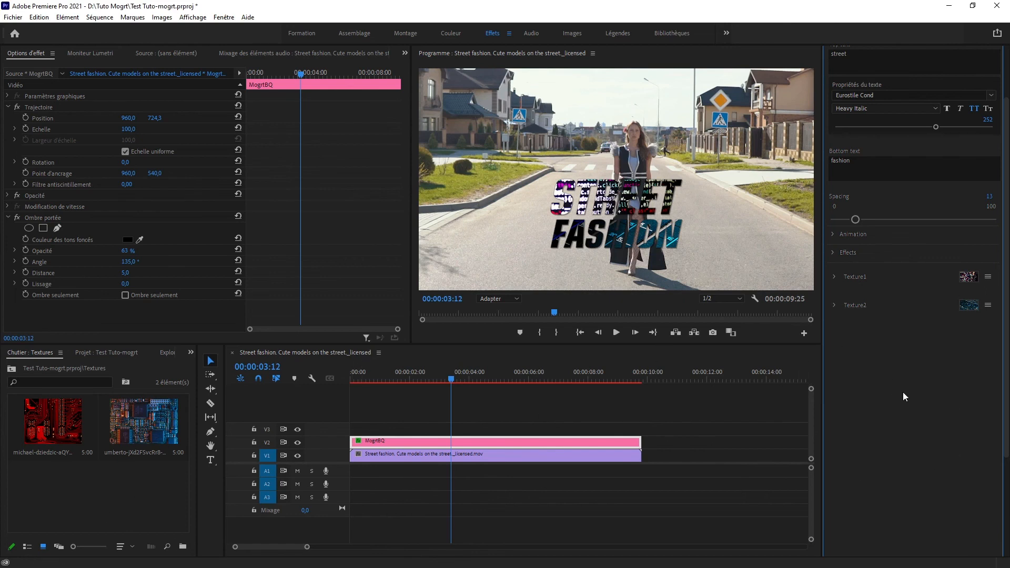
left_click(90, 513)
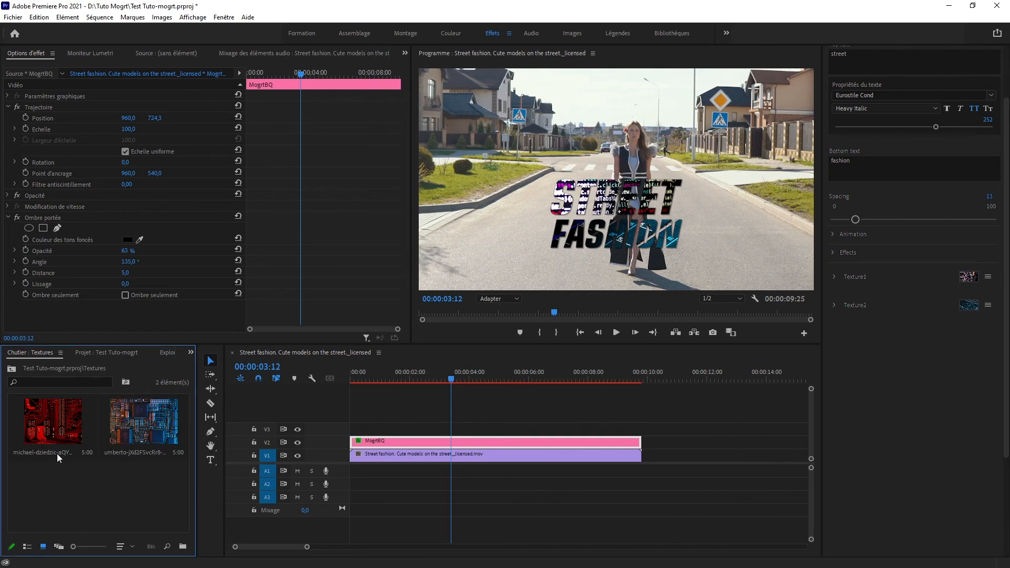
left_click(51, 424)
left_click_drag(51, 423, 912, 281)
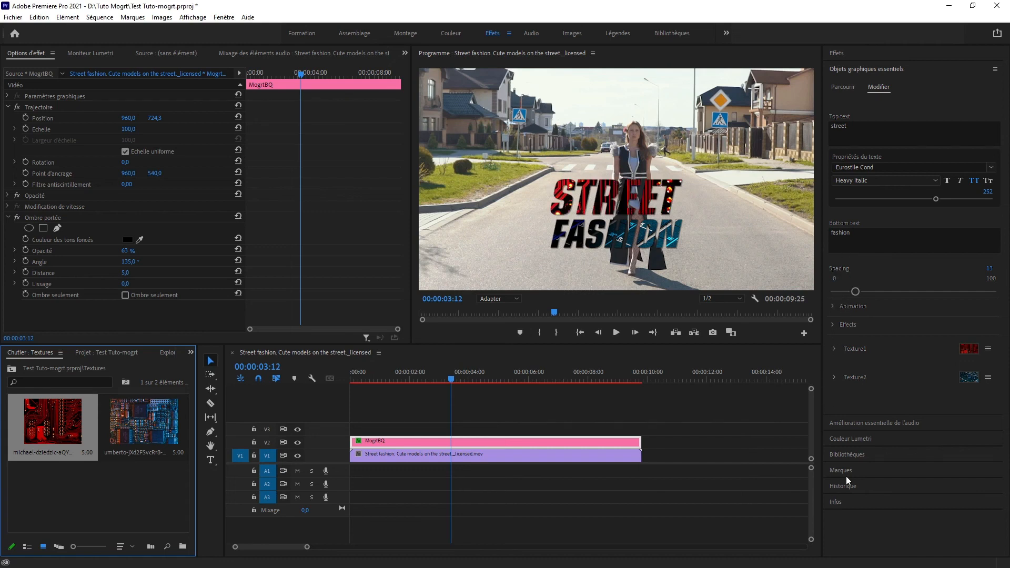
left_click_drag(133, 435, 979, 376)
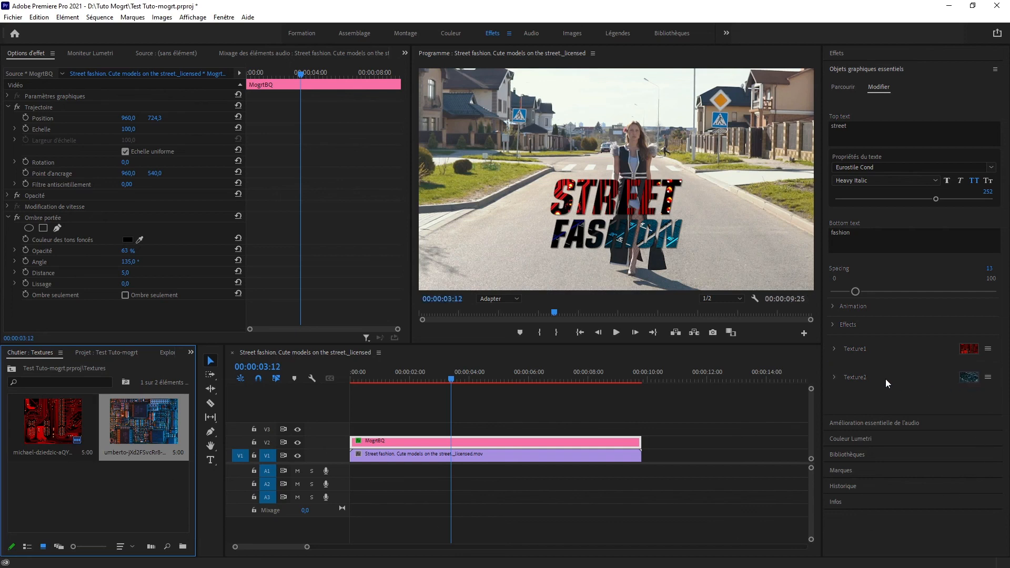
Open the Texture2 media for editing, try rotating the circuit-board image, and undo the rotation
left_click(835, 376)
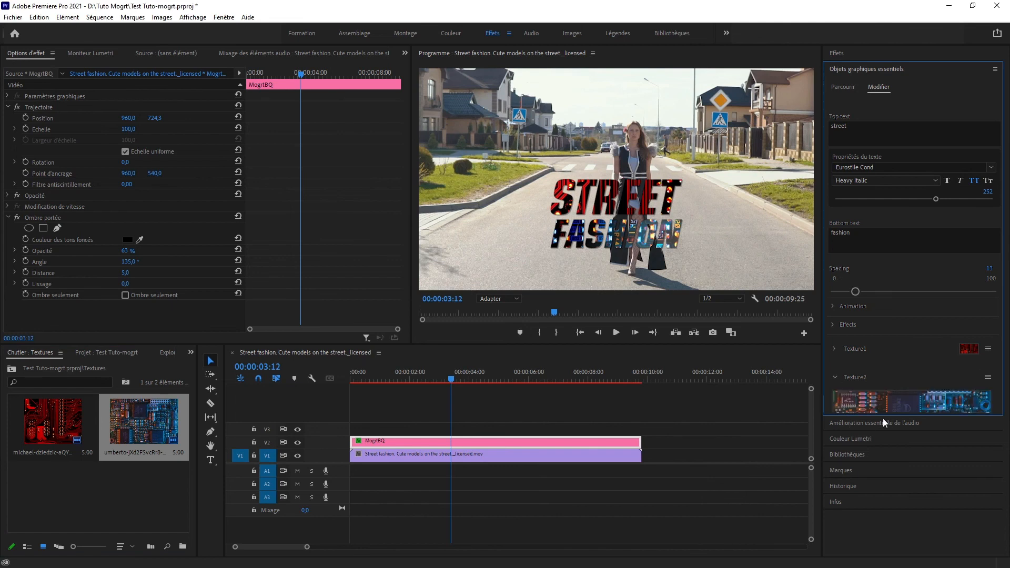
scroll(913, 377, "down", 3)
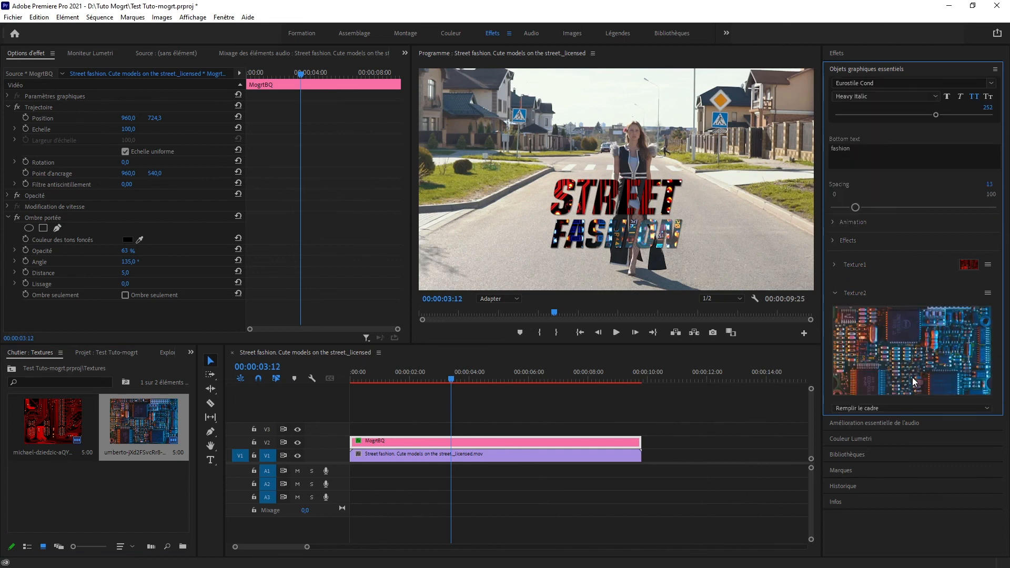
scroll(913, 382, "down", 3)
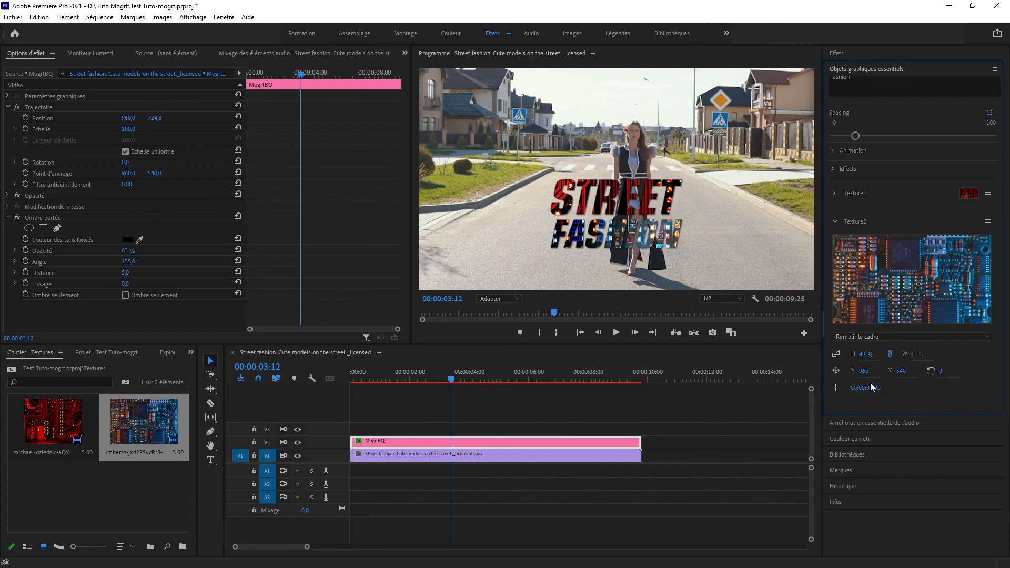
double_click(918, 283)
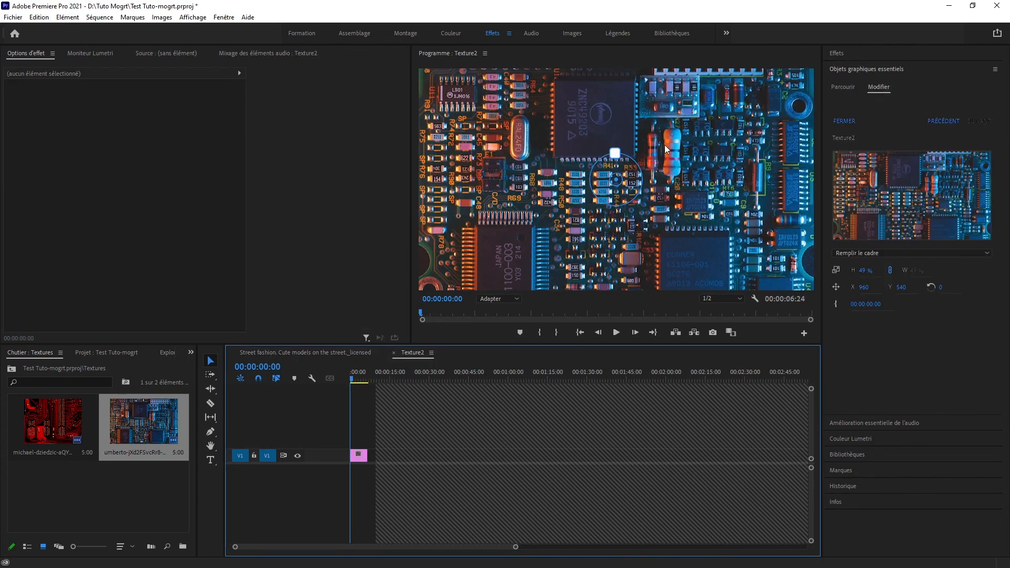
left_click_drag(620, 160, 643, 152)
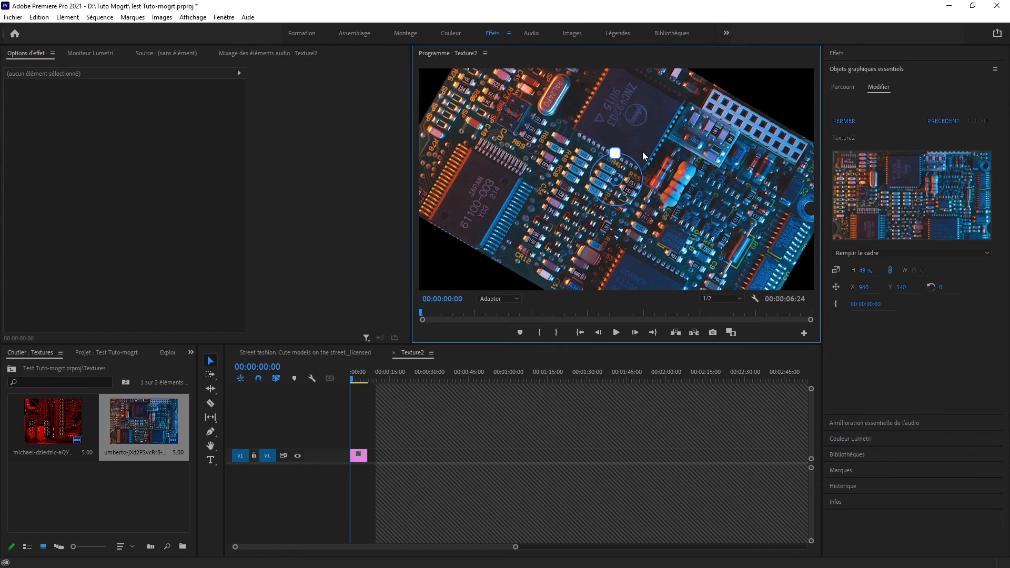
key("ctrl+z")
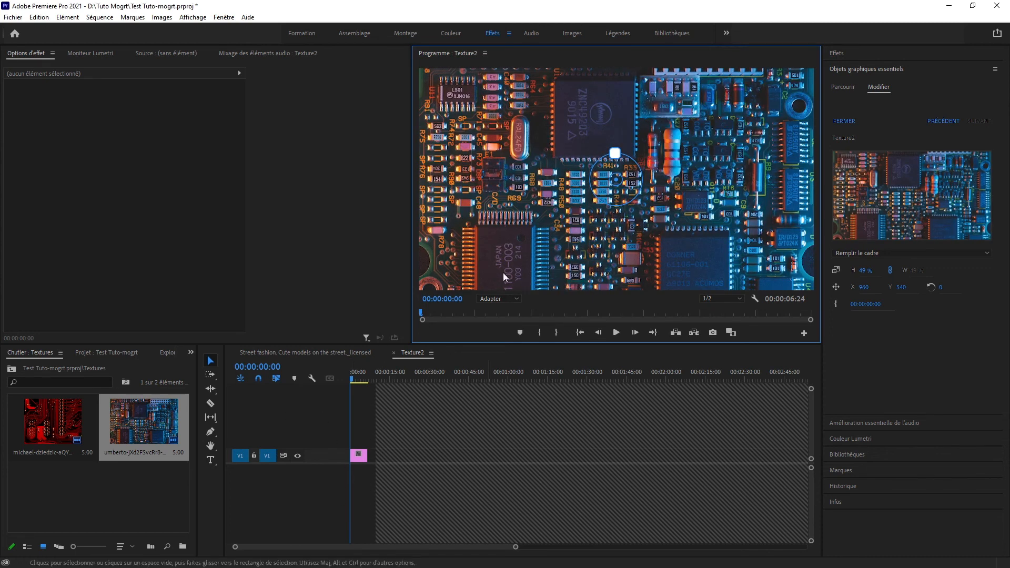
Return to the Street fashion sequence and play back the title with its replaced textures from the start
left_click(326, 354)
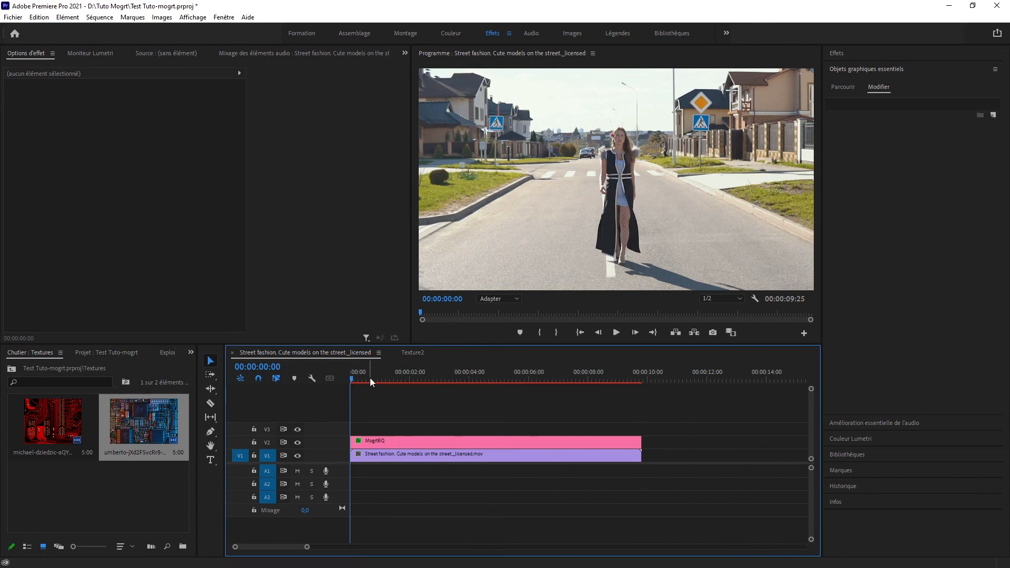
key("space")
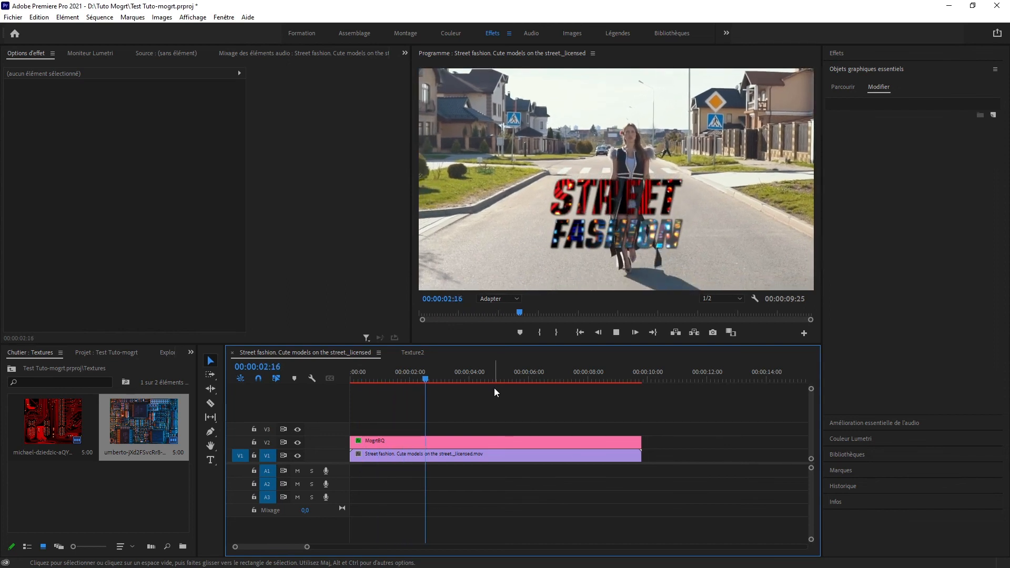
key("space")
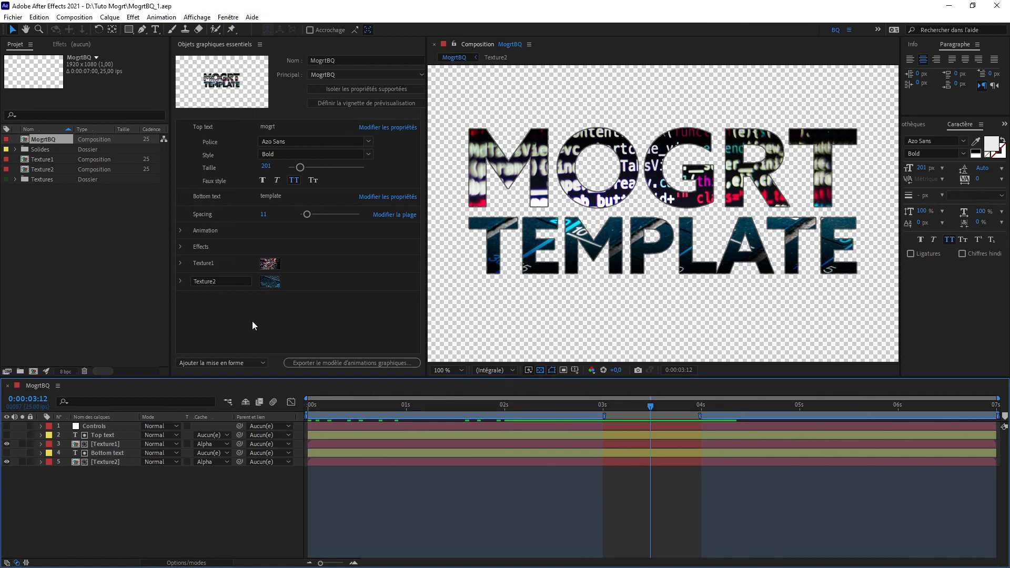
Switch to After Effects and replace the Texture1 layer with a placeholder saved as Texture1 - Placeholder.png in the Assets folder
left_click(302, 320)
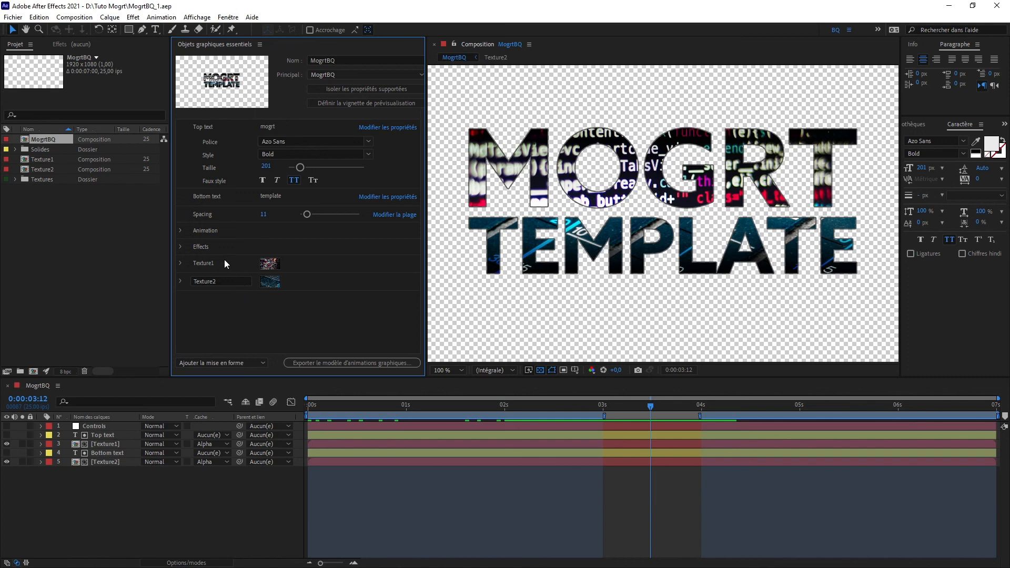
left_click(308, 265)
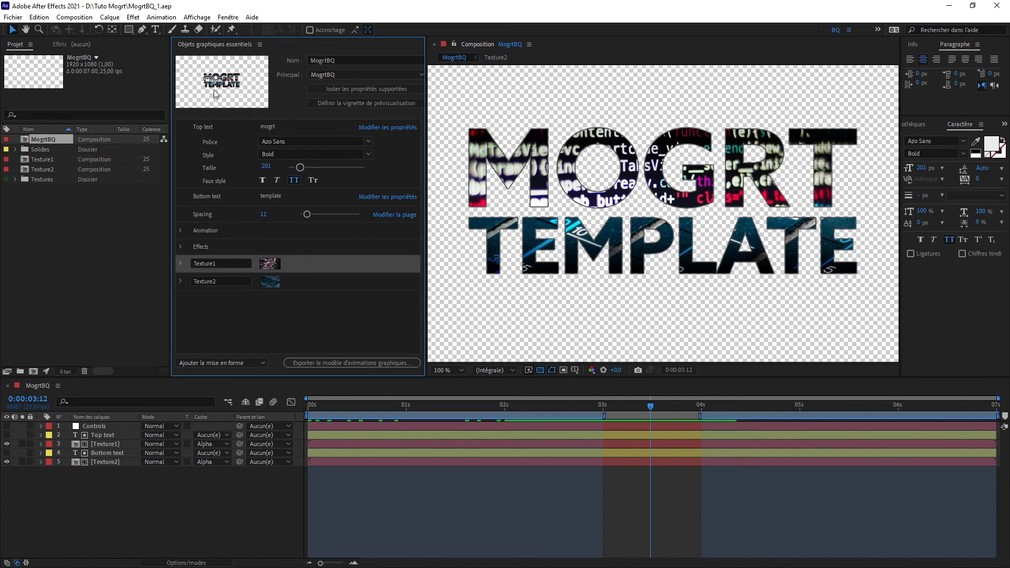
right_click(274, 266)
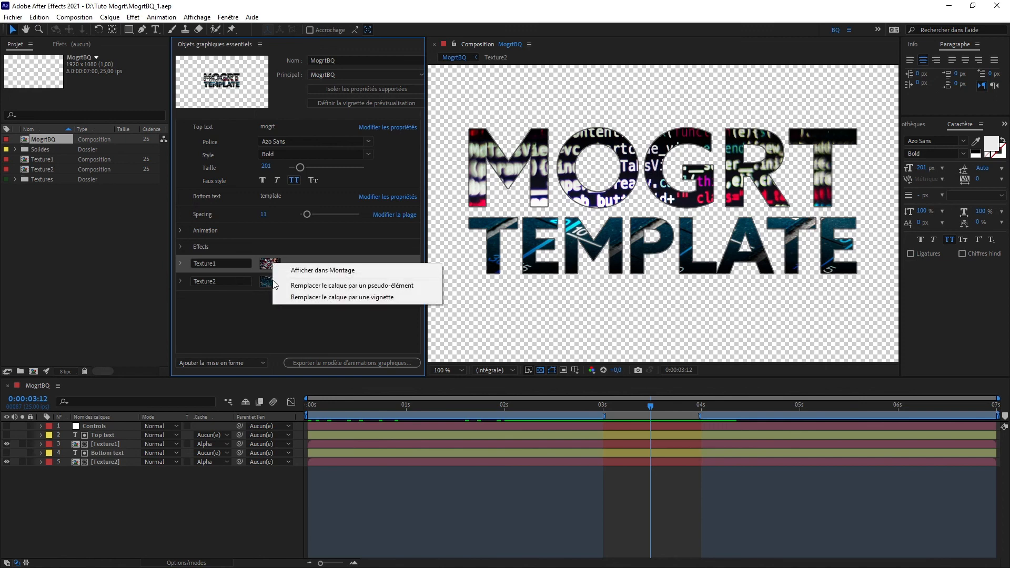
left_click(312, 286)
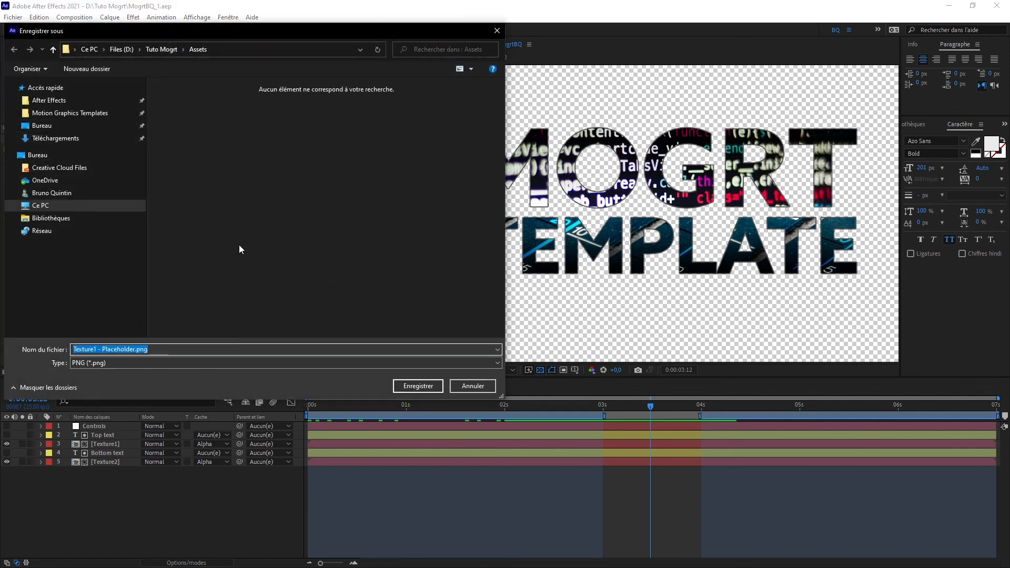
left_click(427, 386)
Replace the Texture2 layer with a placeholder saved as Texture2 - Placeholder.png in the Assets folder
right_click(280, 280)
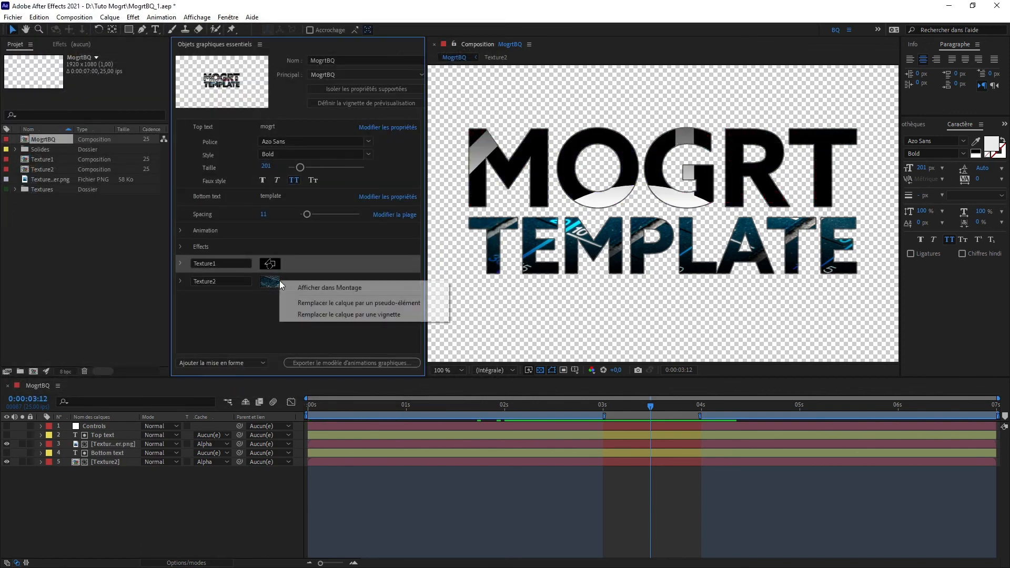
left_click(343, 304)
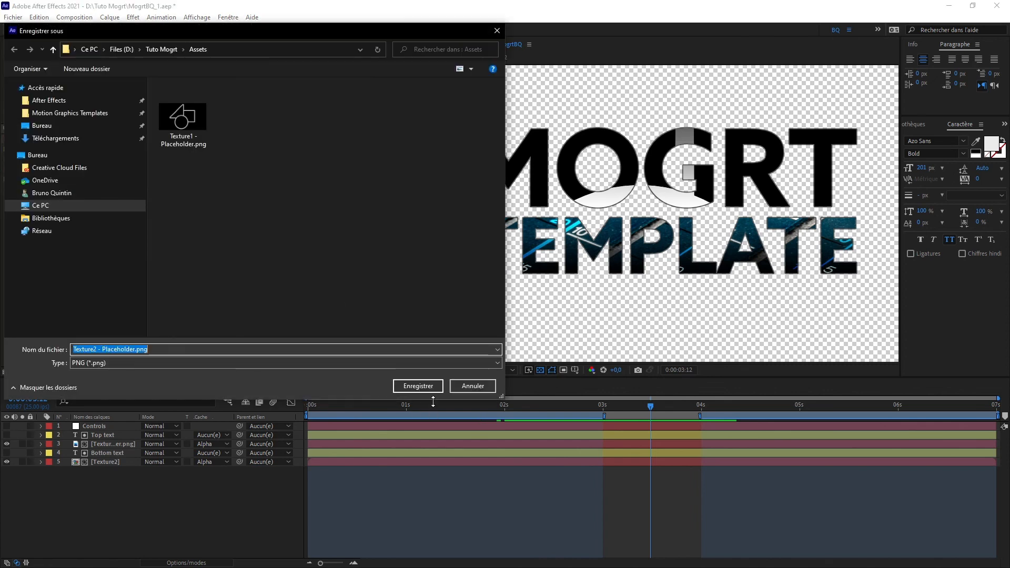
left_click(429, 389)
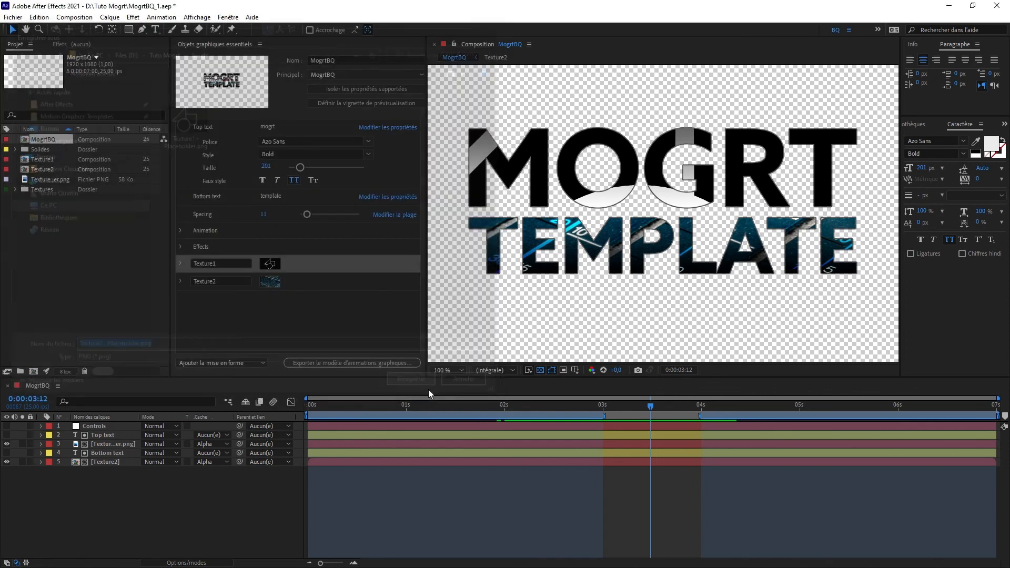
View the Texture1 - Placeholder.png footage on its own, close it, and return to the MogrtBQ composition
left_click(51, 179)
double_click(52, 180)
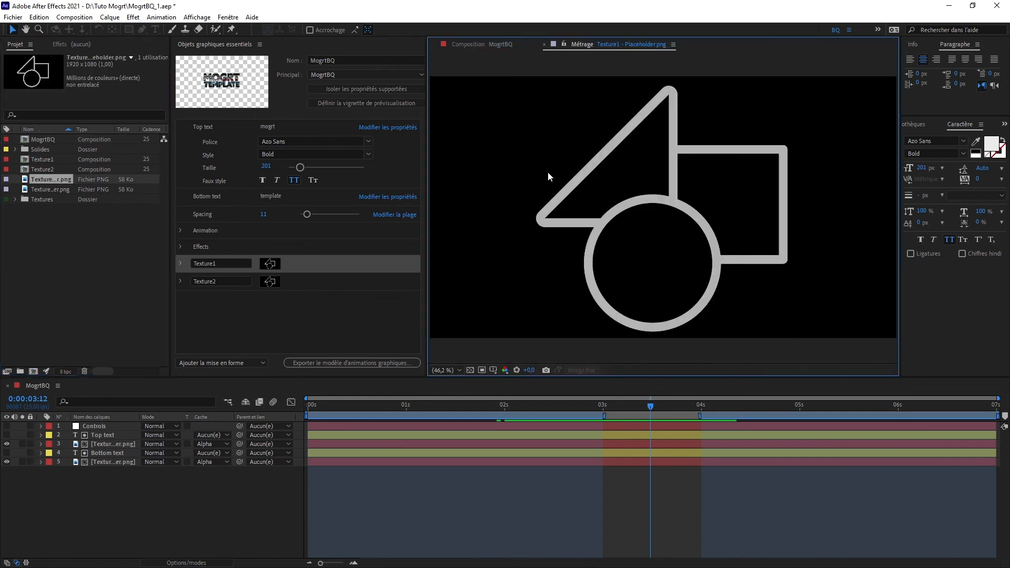
key("ctrl+w")
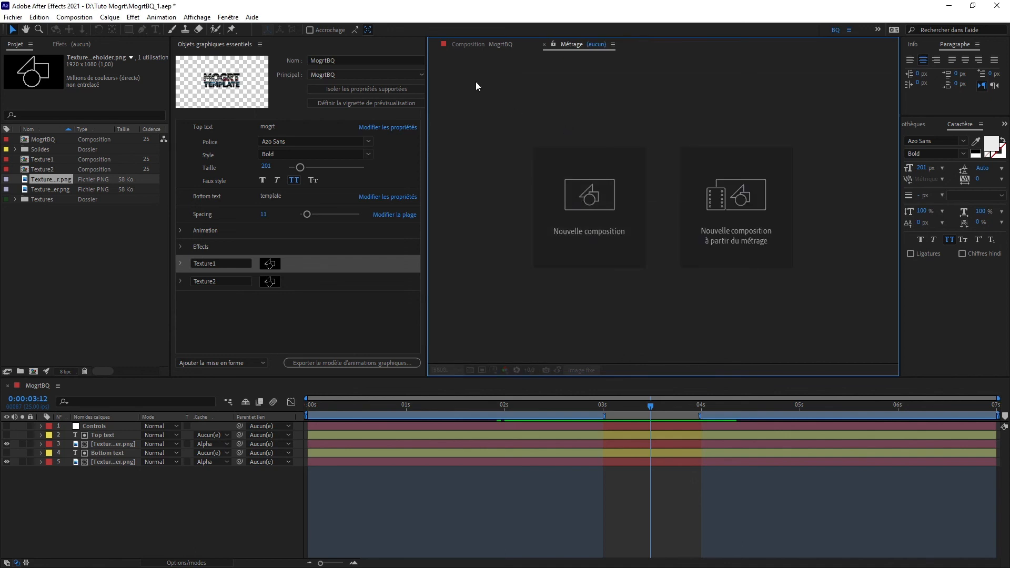
left_click(477, 45)
Preview the MogrtBQ composition from the start with the placeholders, and move the current time to 0:00:03:13
left_click_drag(439, 405, 297, 418)
key("space")
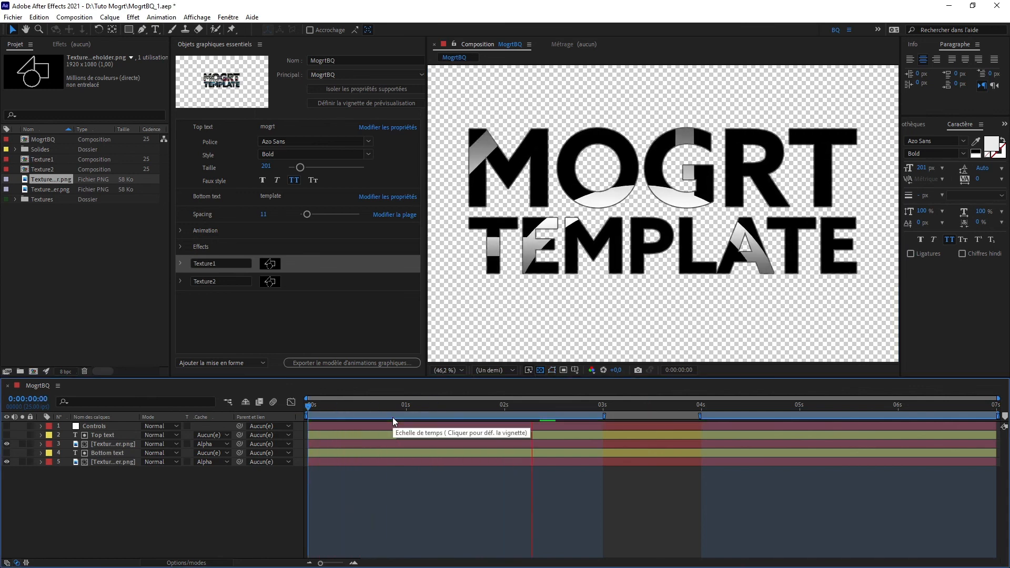
key("shift+slash")
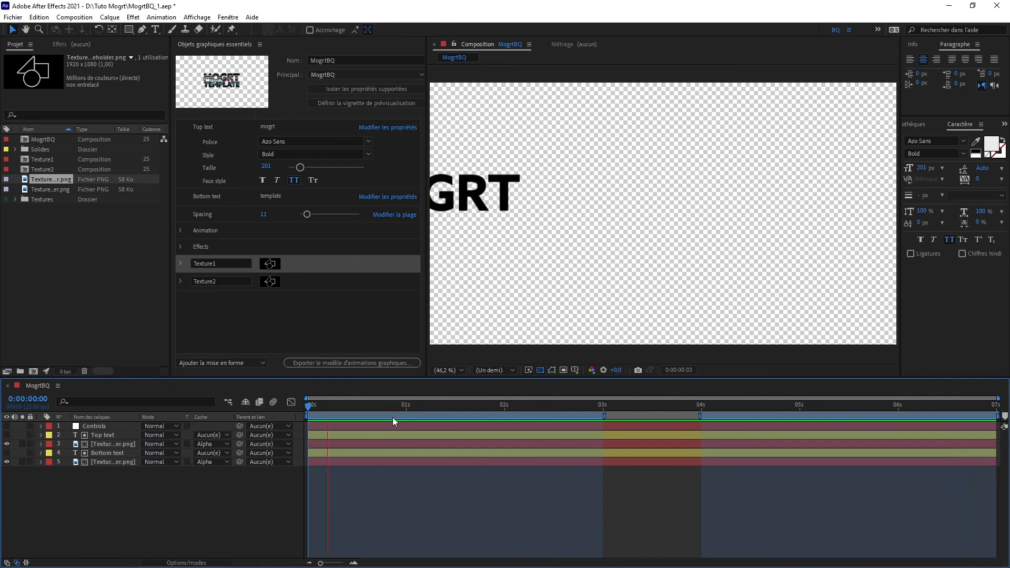
left_click(656, 406)
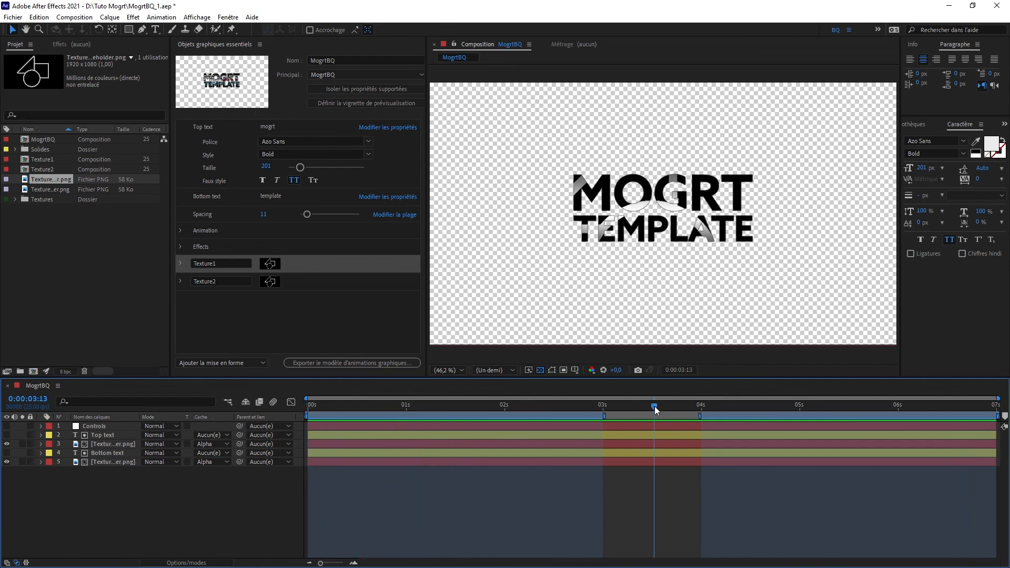